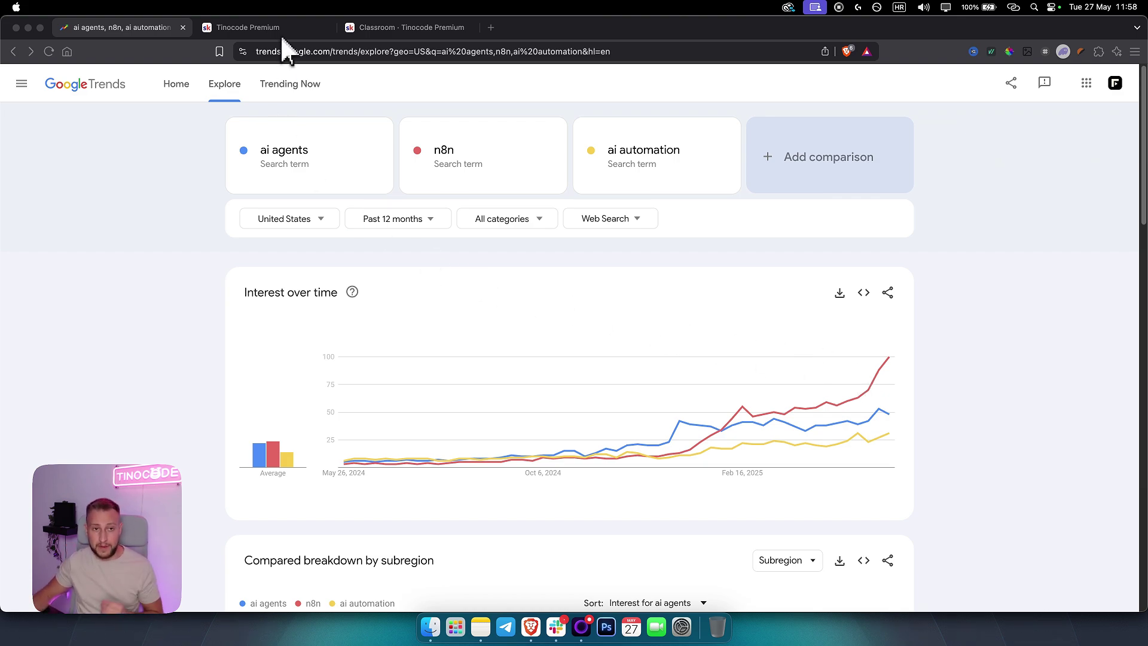
Step: Look through the Tinocode Premium about page, viewing the testimonials image and the free n8n account image in its gallery
{"action": "left_click", "coordinate": [263, 28]}
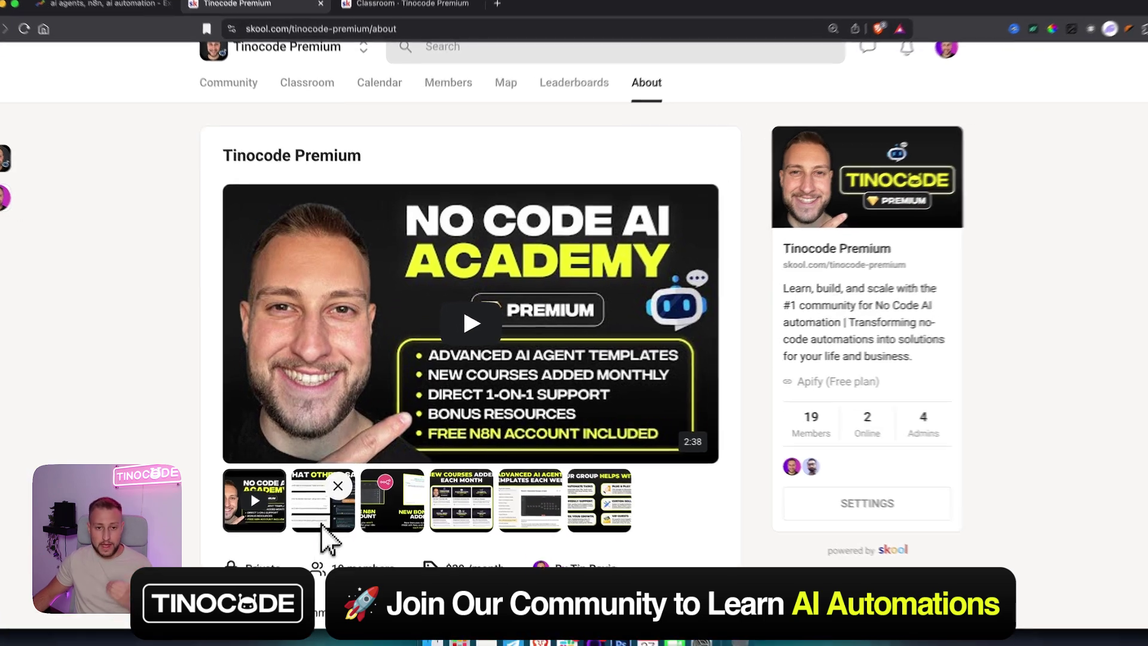
{"action": "left_click", "coordinate": [328, 508]}
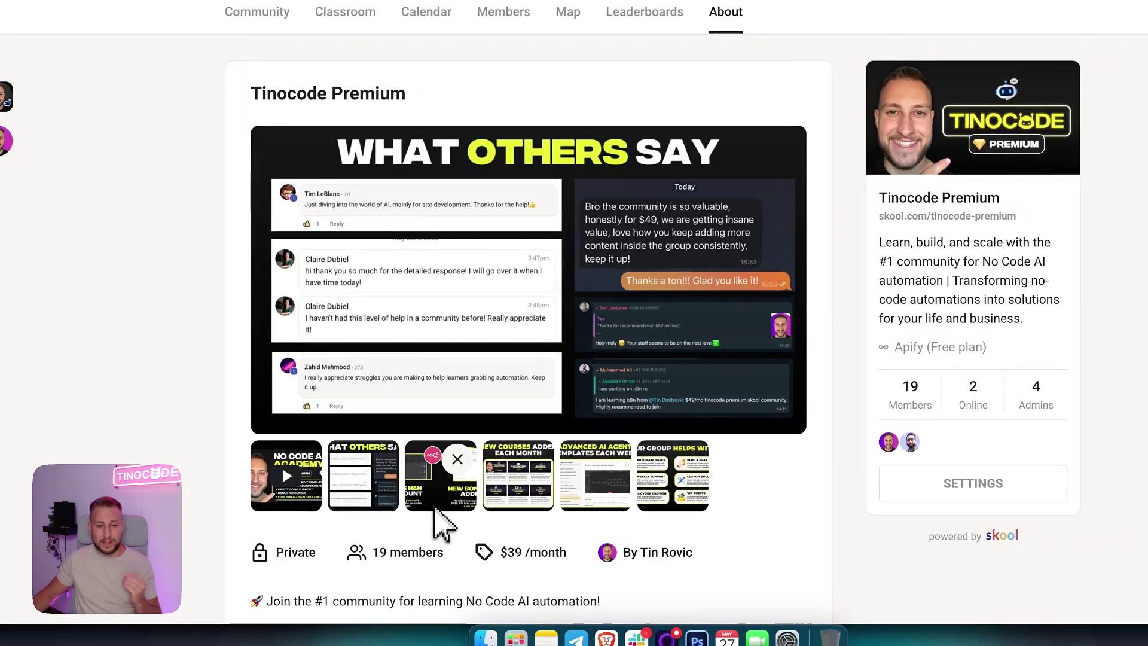
{"action": "left_click", "coordinate": [436, 509]}
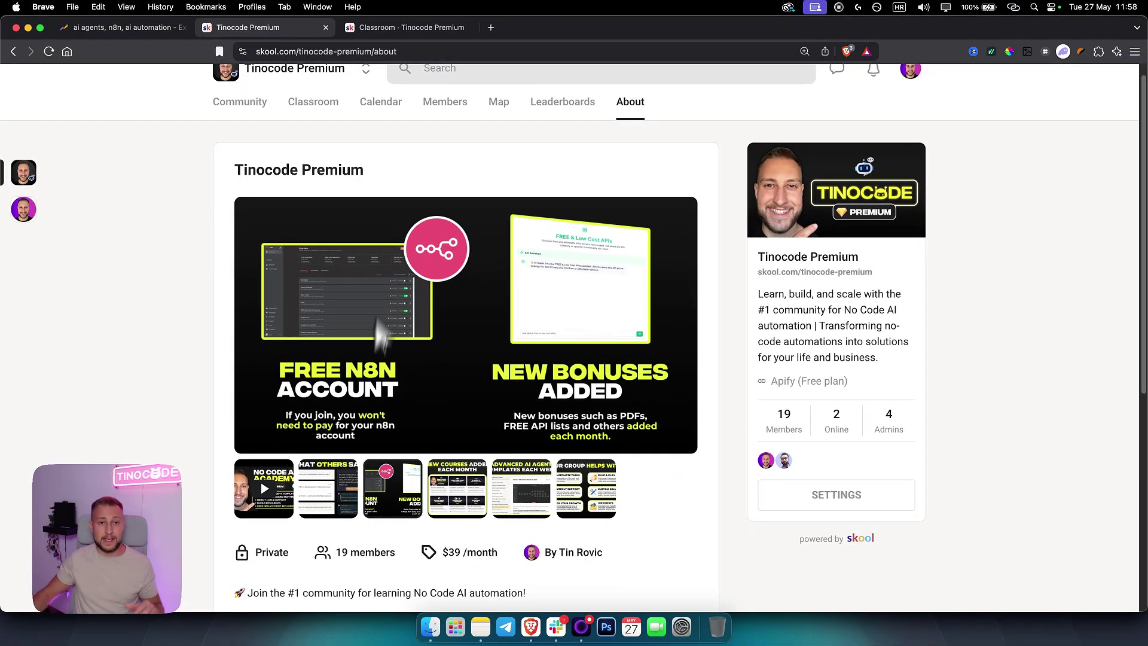
Step: Browse the course cards in the Tinocode Premium classroom and return to the start of the page
{"action": "left_click", "coordinate": [412, 27]}
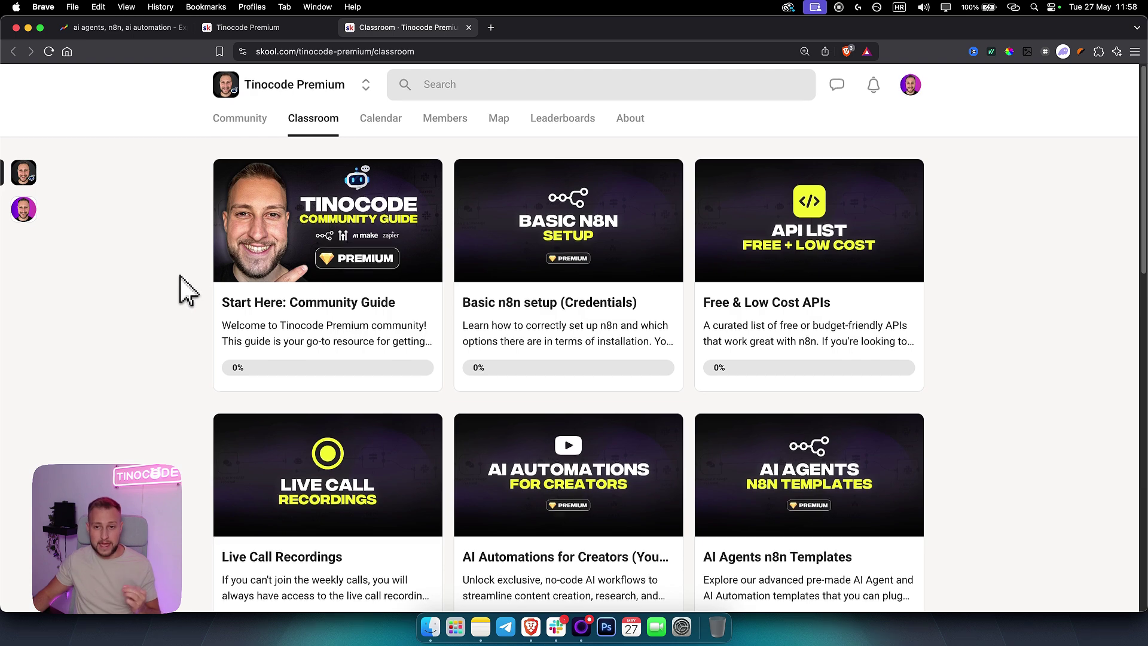
{"action": "scroll", "coordinate": [191, 294], "scroll_direction": "down", "scroll_amount": 2}
{"action": "scroll", "coordinate": [188, 291], "scroll_direction": "down", "scroll_amount": 5}
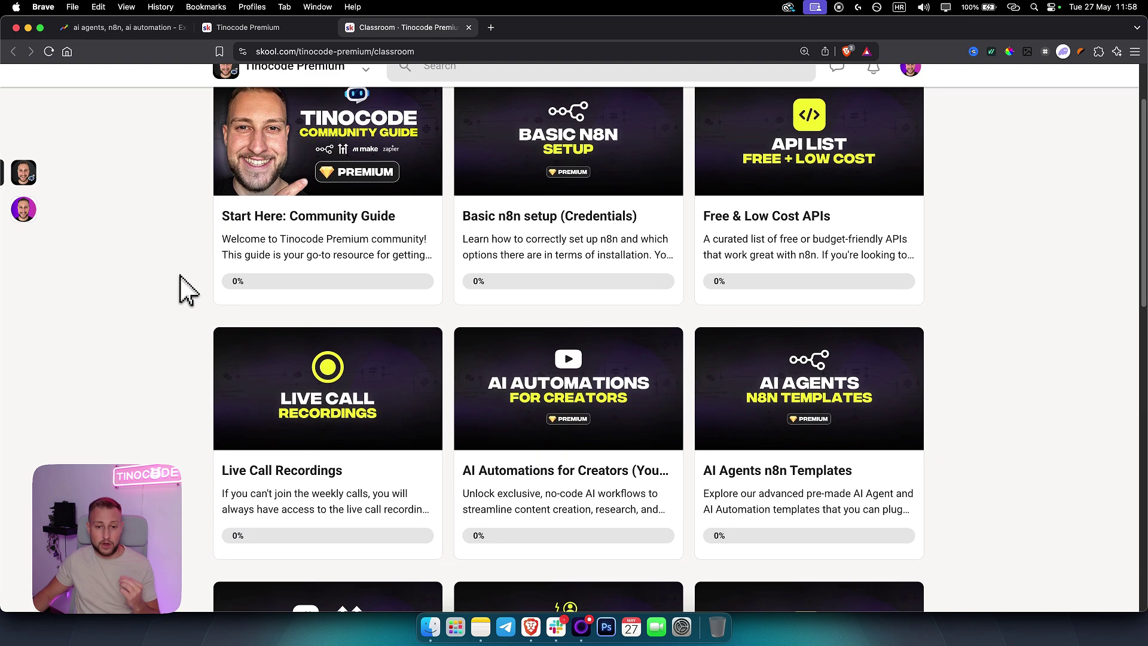
{"action": "scroll", "coordinate": [185, 291], "scroll_direction": "down", "scroll_amount": 6}
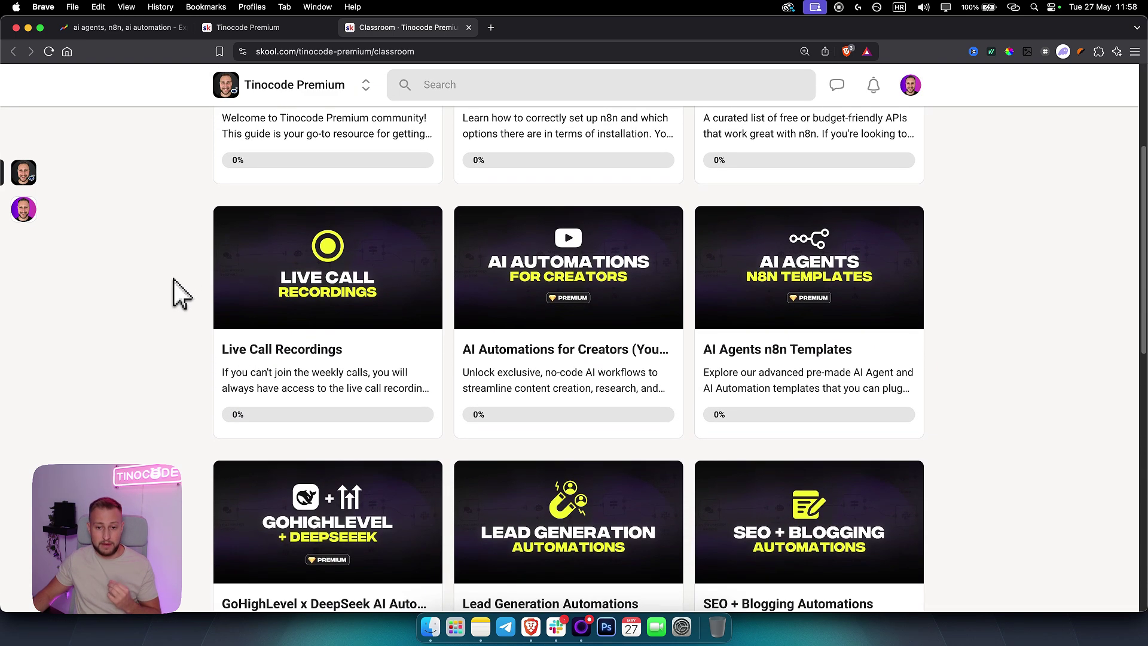
{"action": "scroll", "coordinate": [179, 293], "scroll_direction": "up", "scroll_amount": 10}
{"action": "scroll", "coordinate": [179, 293], "scroll_direction": "up", "scroll_amount": 3}
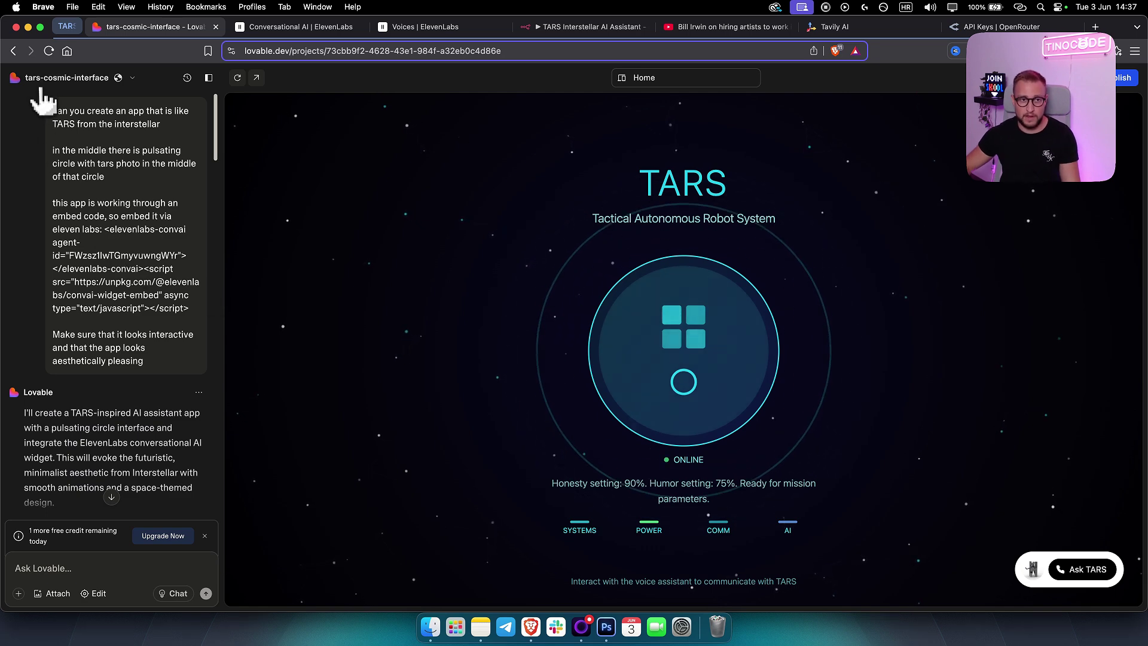
Step: Review the TARS project across the Lovable app, the n8n workflow and the ElevenLabs agent, ending on the agent's general settings
{"action": "left_click", "coordinate": [265, 27]}
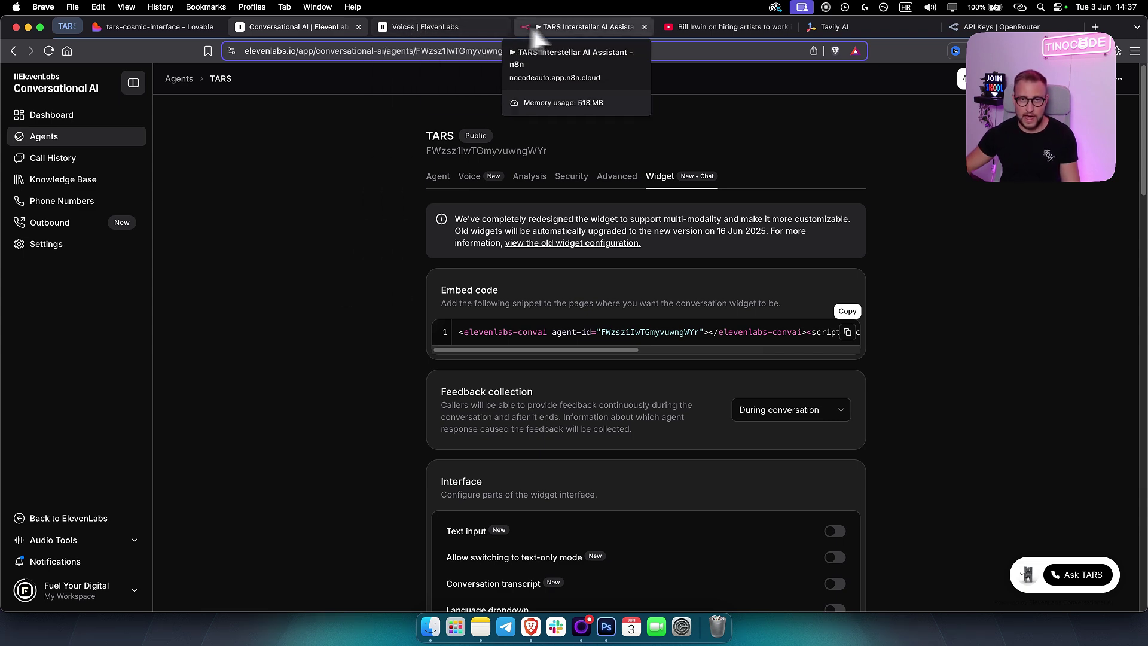
{"action": "left_click", "coordinate": [575, 27]}
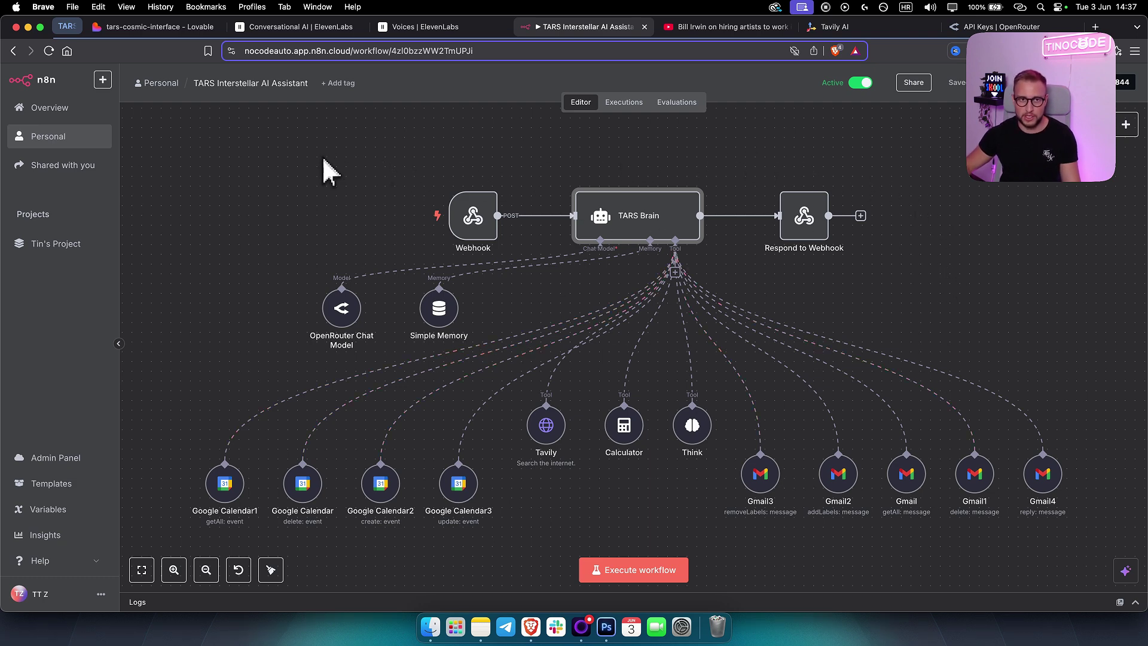
{"action": "left_click", "coordinate": [165, 30]}
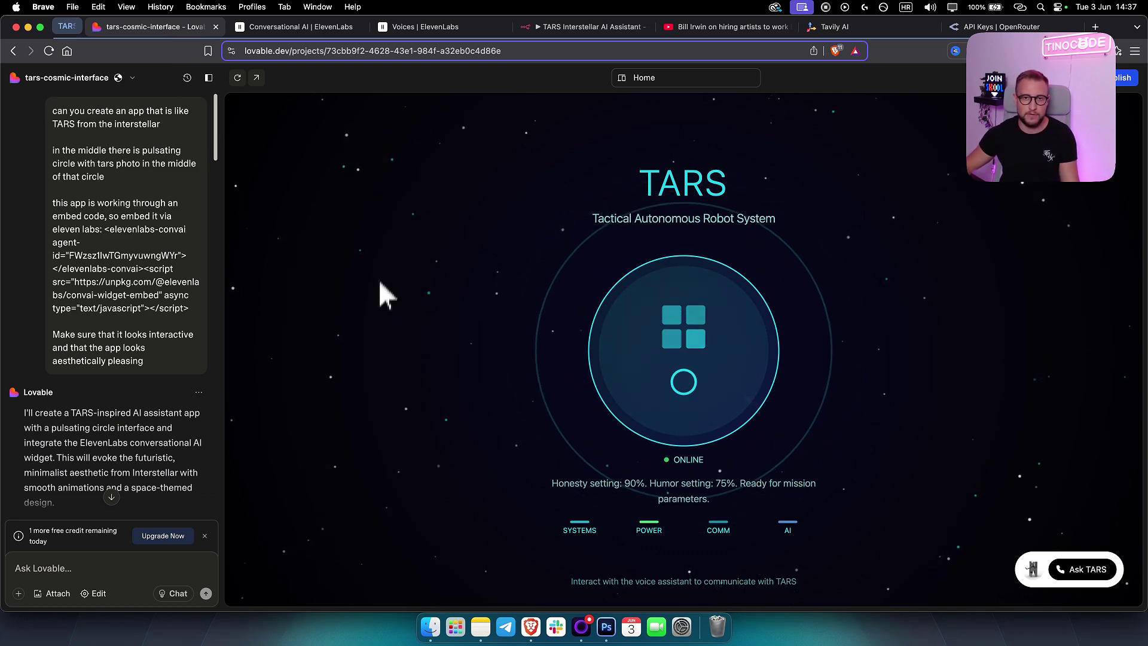
{"action": "left_click", "coordinate": [293, 26]}
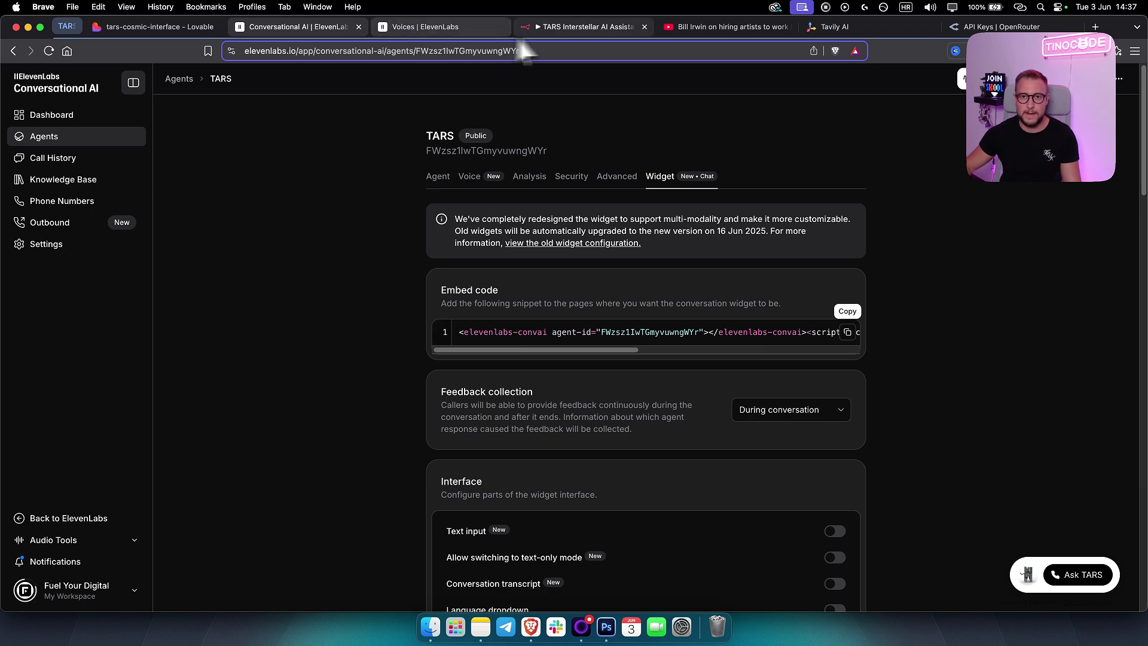
{"action": "left_click", "coordinate": [583, 27]}
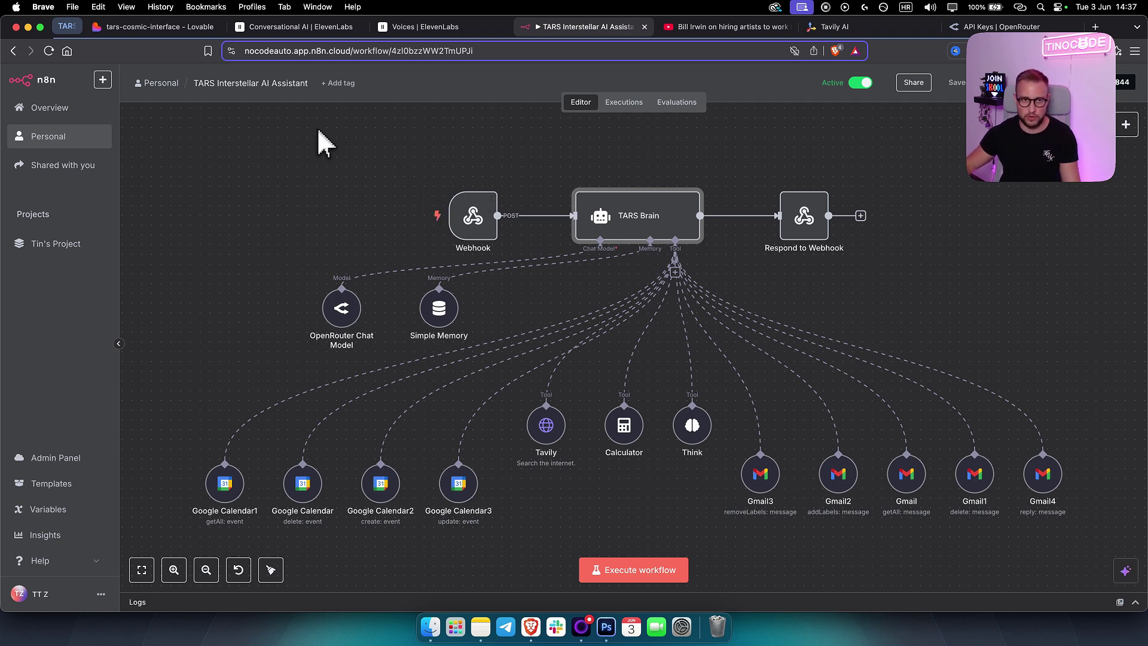
{"action": "left_click", "coordinate": [294, 30]}
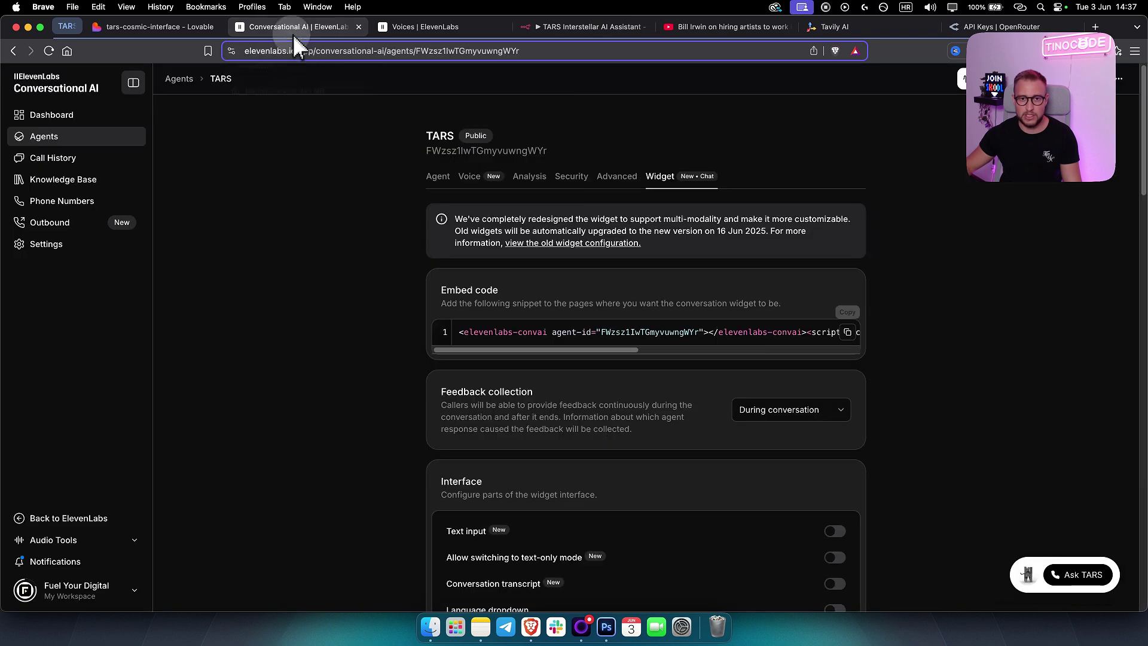
{"action": "left_click", "coordinate": [436, 179]}
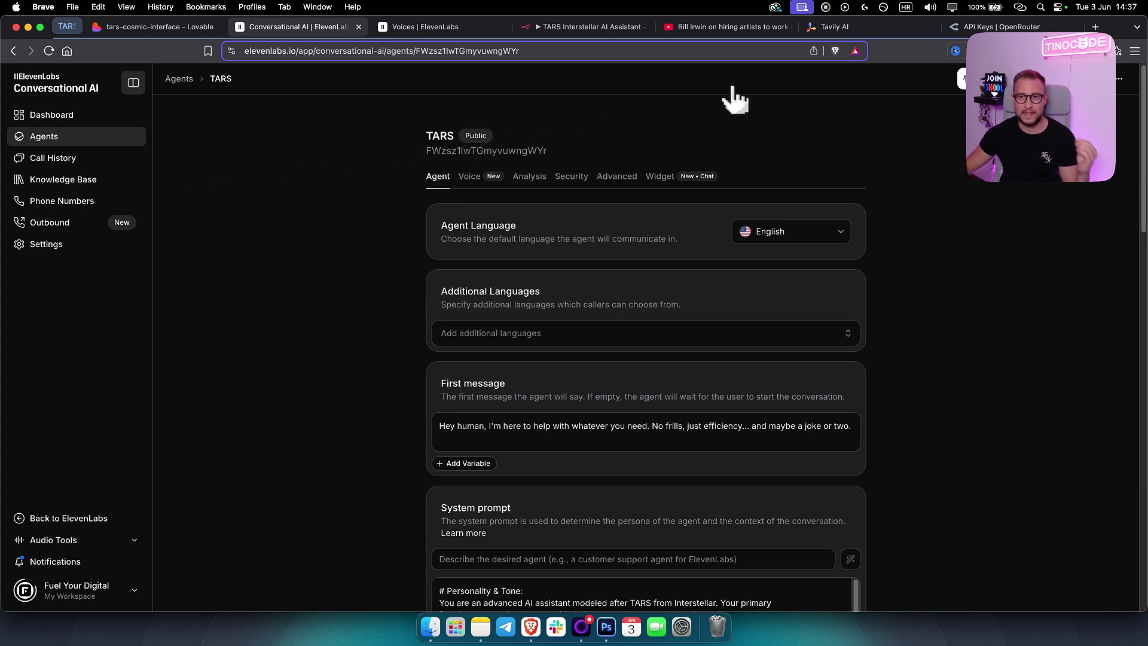
Step: Open the YouTube video of Bill Irwin on hiring artists, play a short speech sample from about half a minute in, and pause it
{"action": "left_click", "coordinate": [720, 30]}
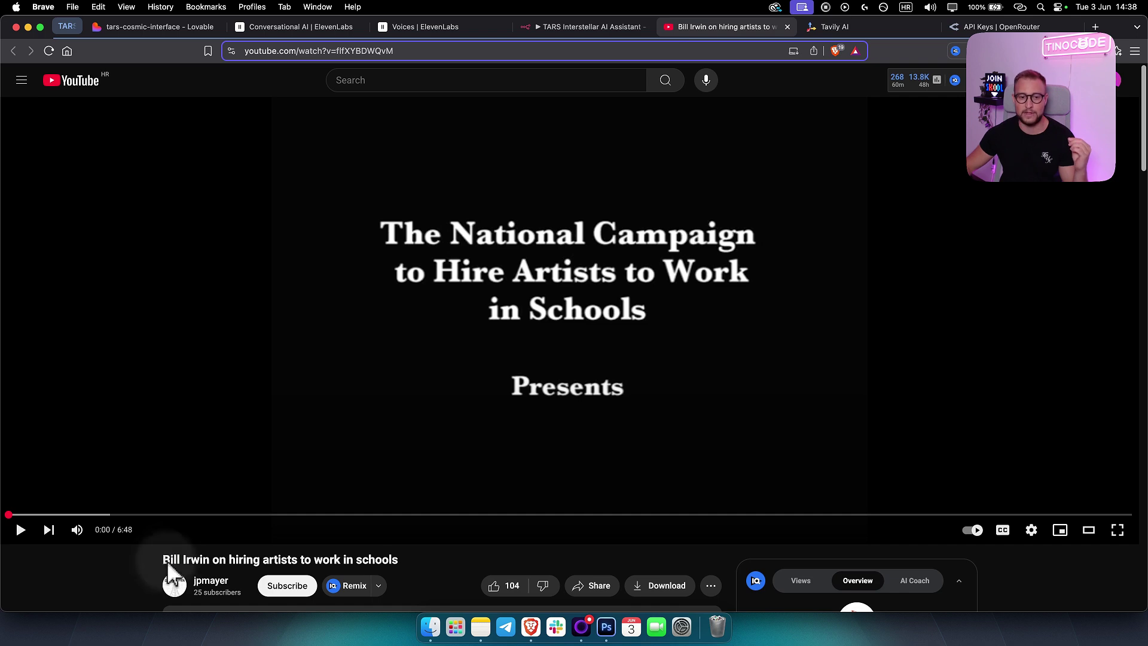
{"action": "left_click_drag", "start_coordinate": [162, 559], "coordinate": [209, 562]}
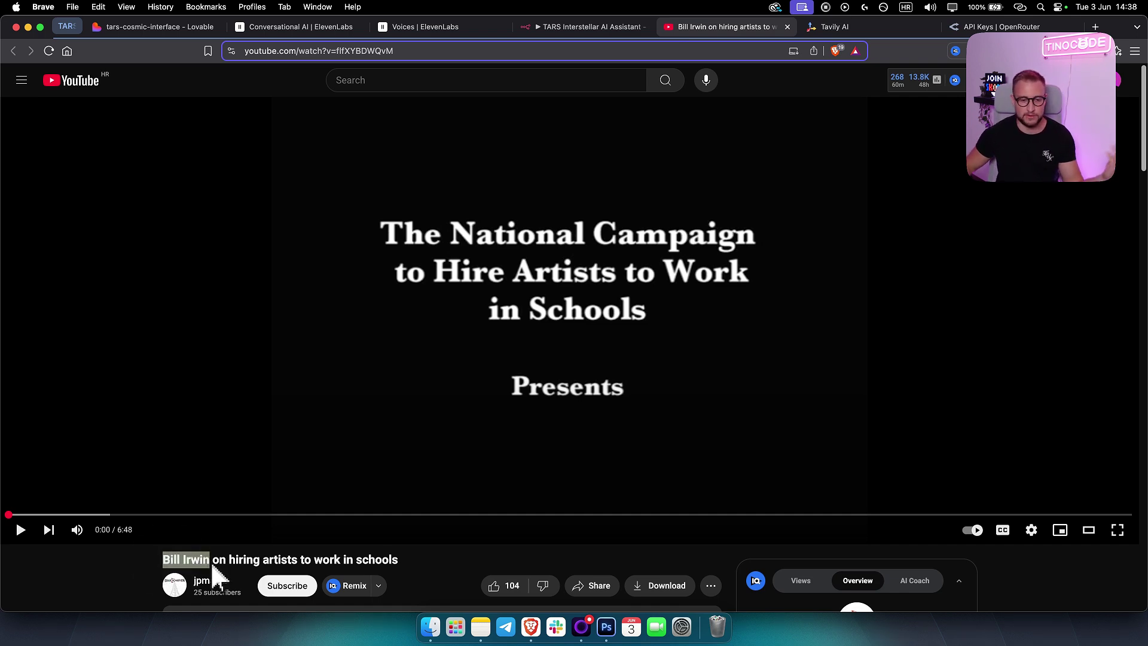
{"action": "left_click_drag", "start_coordinate": [163, 559], "coordinate": [203, 562]}
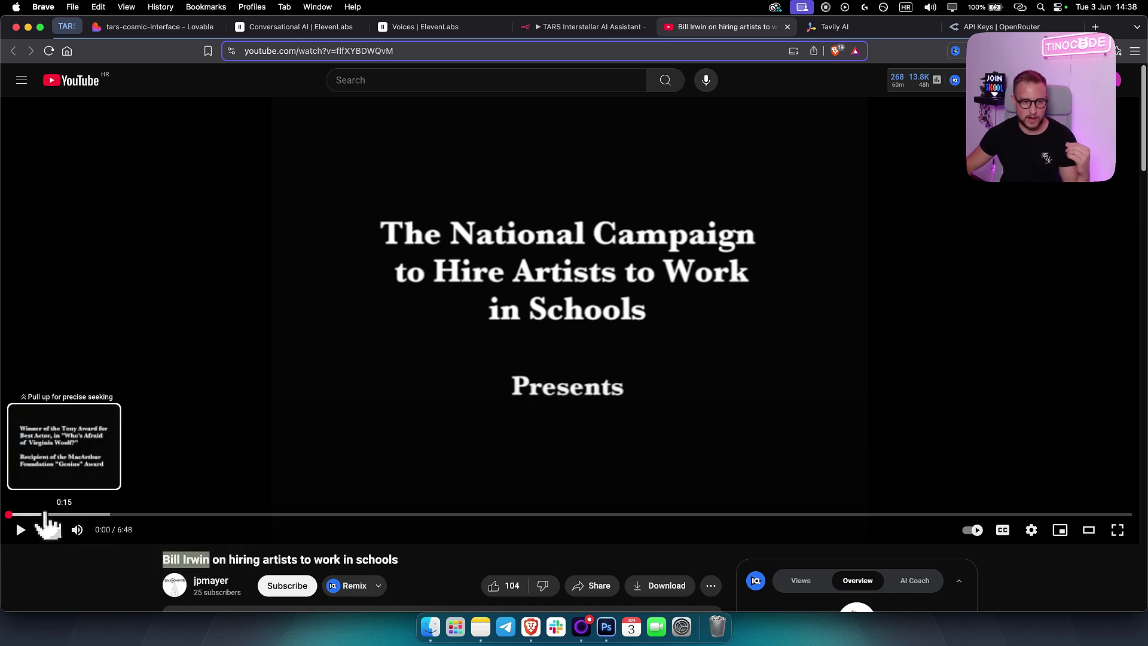
{"action": "left_click", "coordinate": [87, 515]}
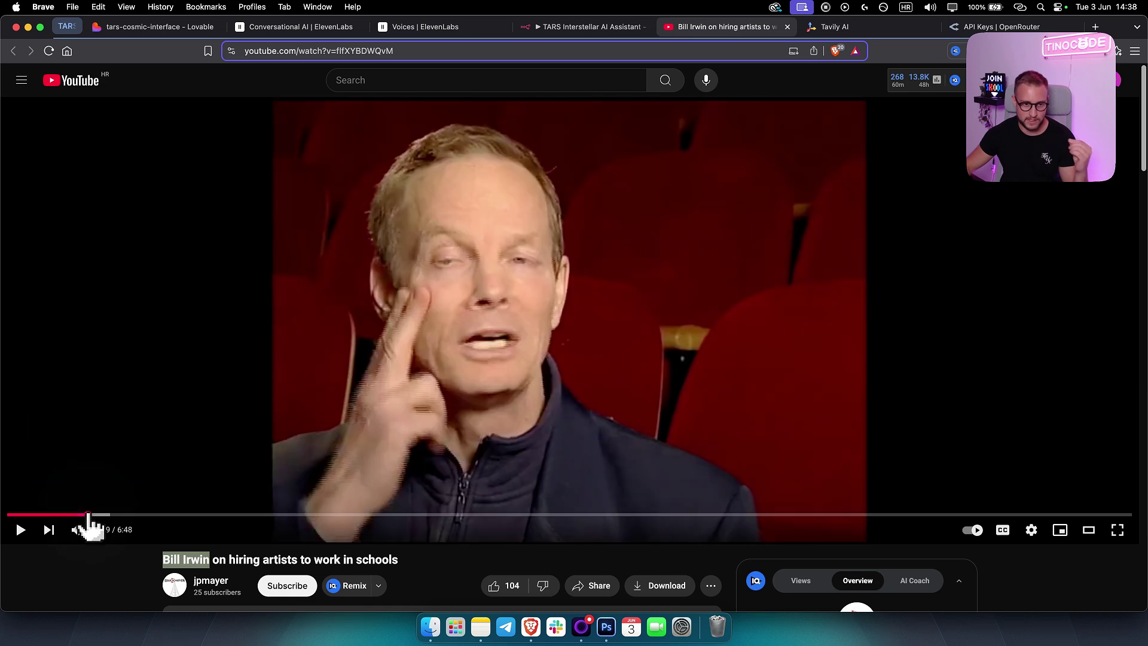
{"action": "left_click", "coordinate": [417, 328]}
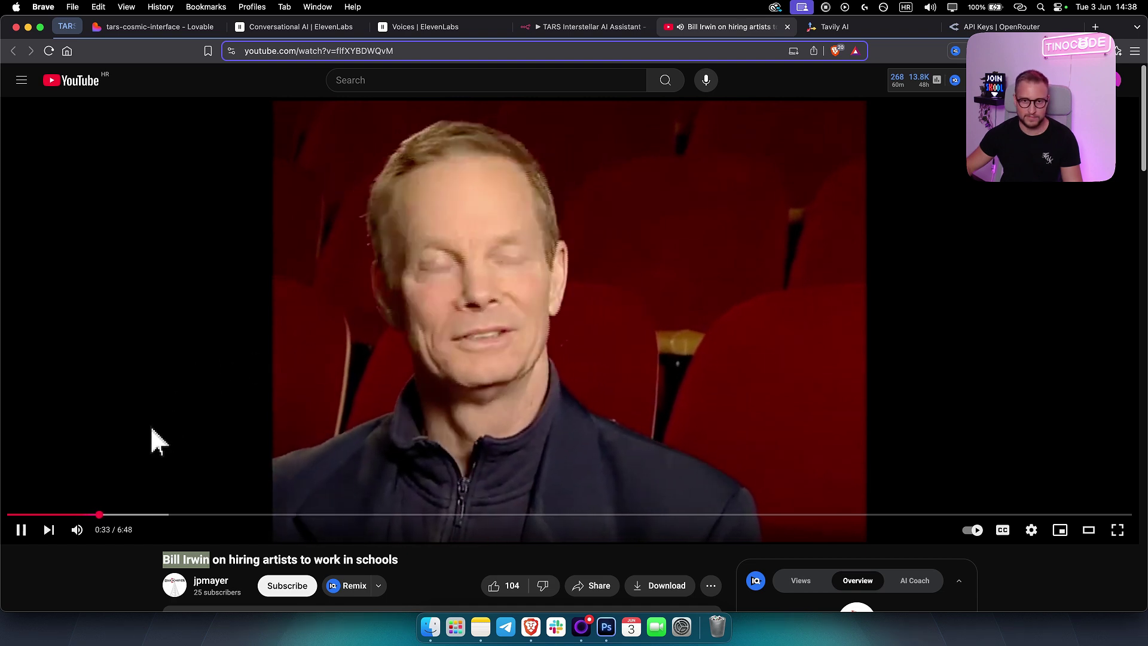
{"action": "left_click", "coordinate": [21, 541]}
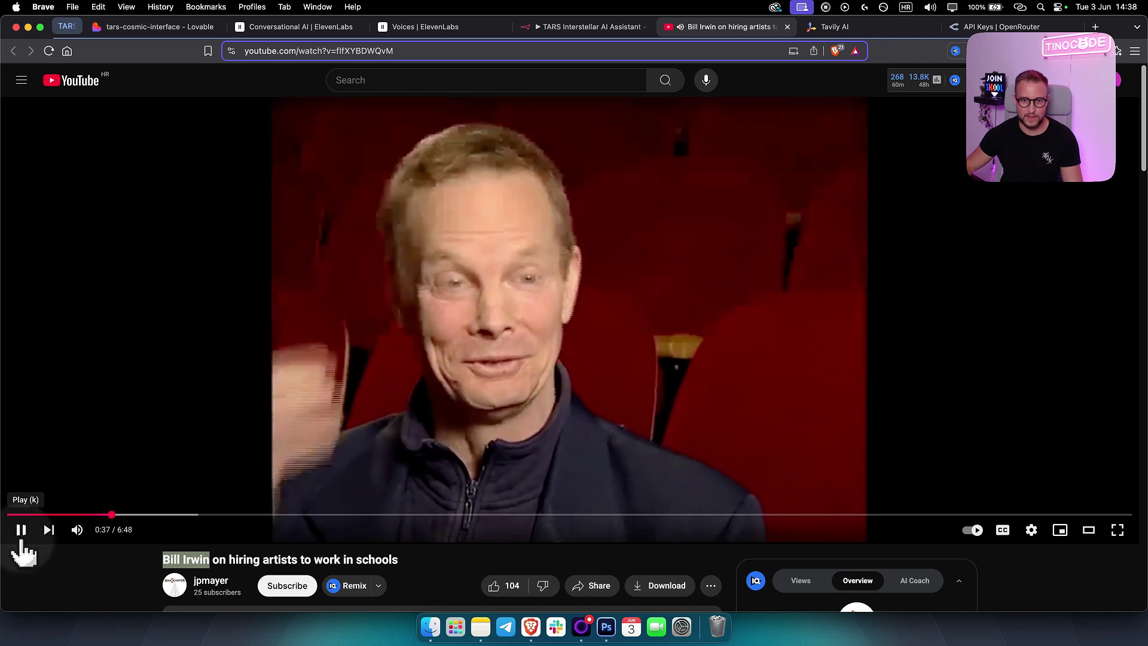
{"action": "left_click", "coordinate": [397, 568]}
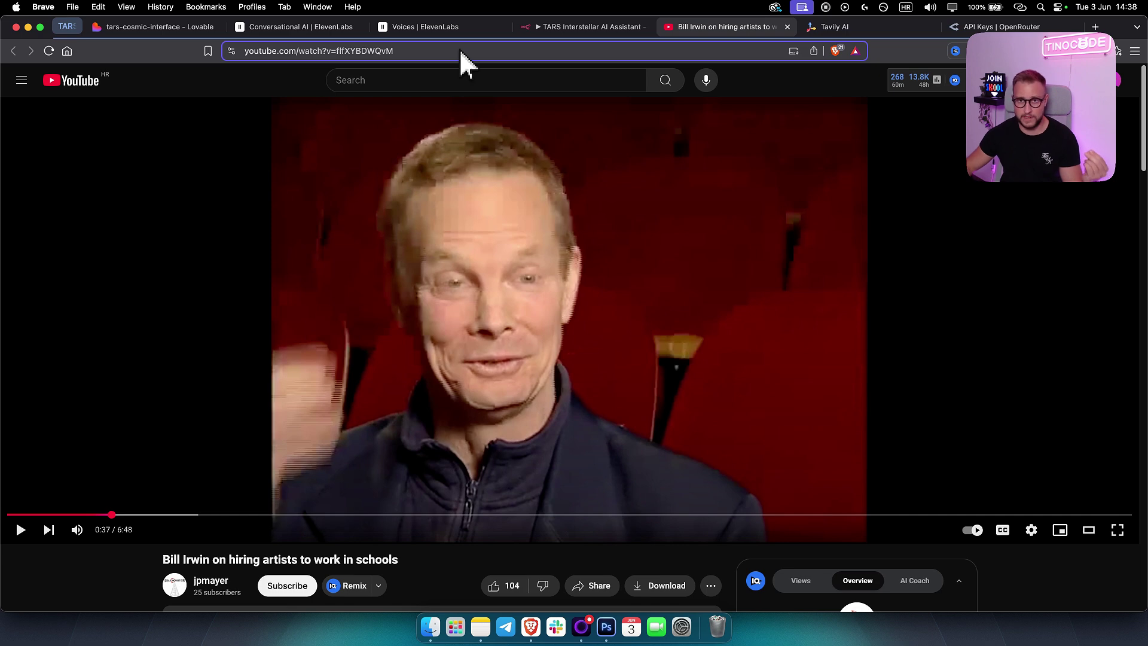
Step: Examine the audio upload requirements for an Instant Voice Clone in the ElevenLabs voice library, then close the setup
{"action": "left_click", "coordinate": [431, 27]}
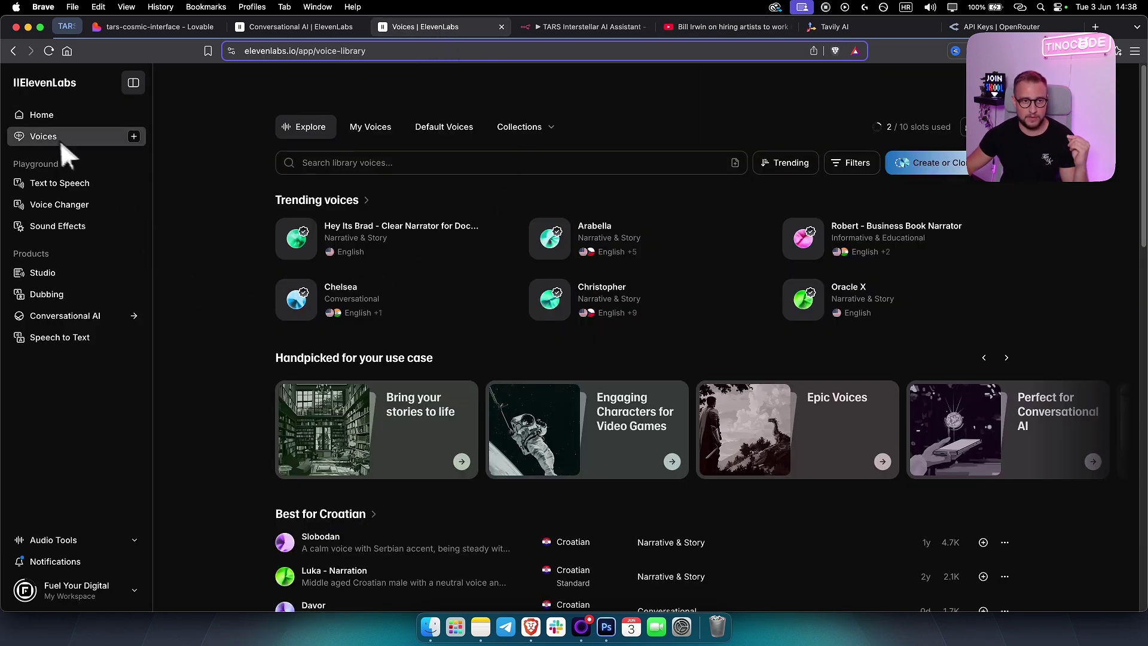
{"action": "left_click", "coordinate": [939, 170]}
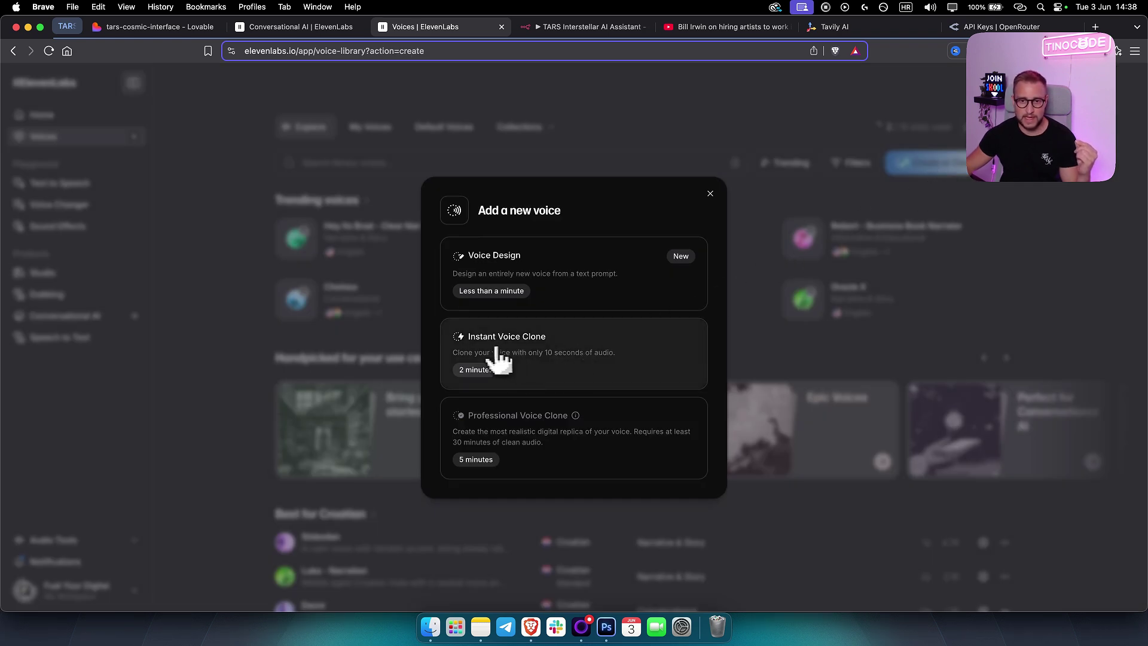
{"action": "left_click", "coordinate": [524, 346]}
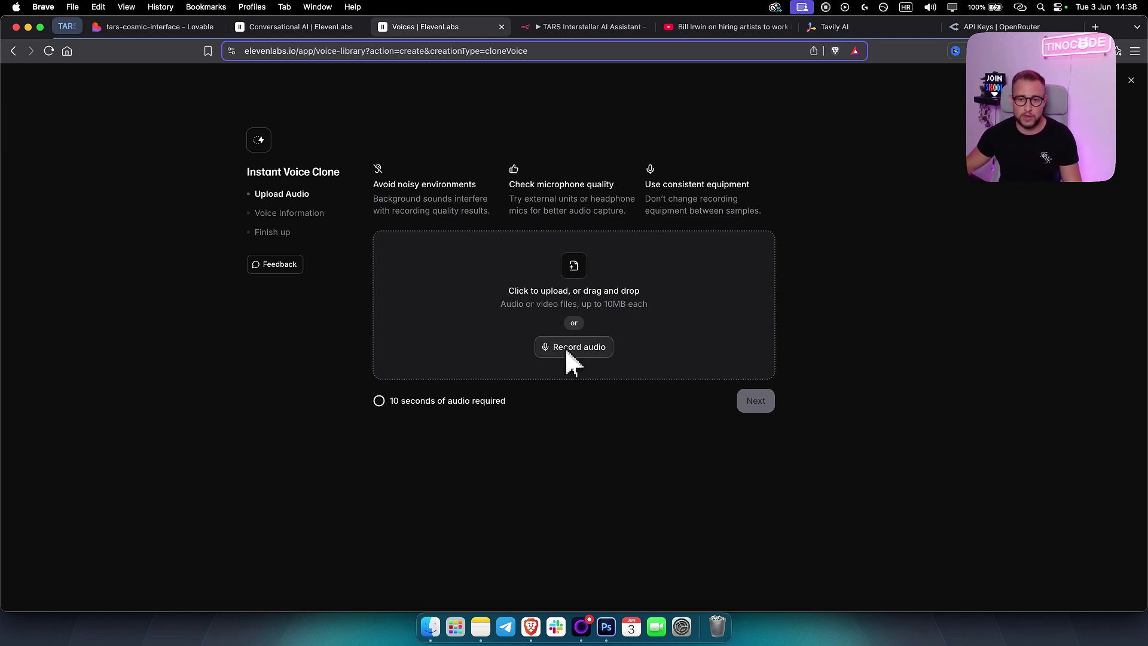
{"action": "left_click_drag", "start_coordinate": [389, 410], "coordinate": [546, 410]}
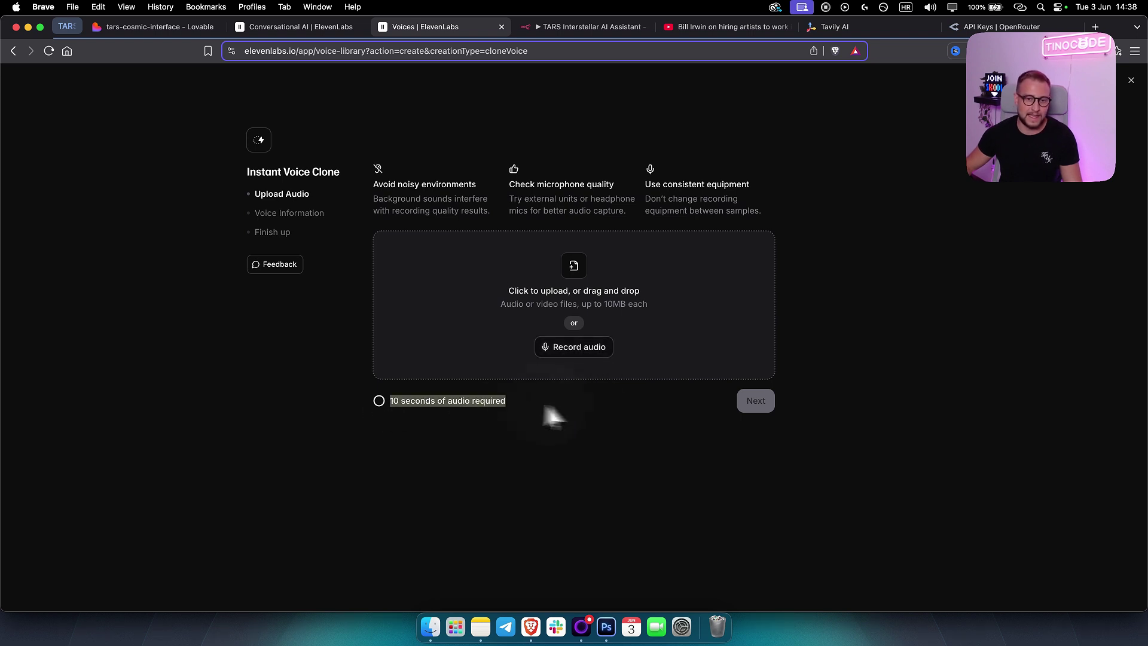
{"action": "left_click", "coordinate": [548, 371]}
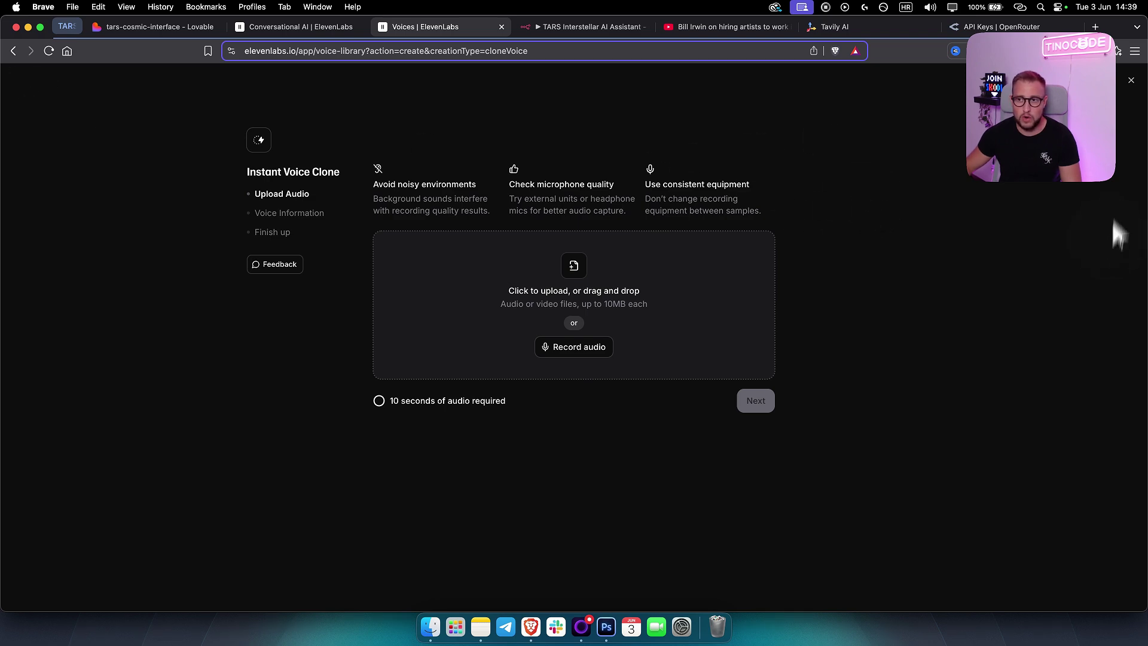
{"action": "left_click", "coordinate": [1130, 79]}
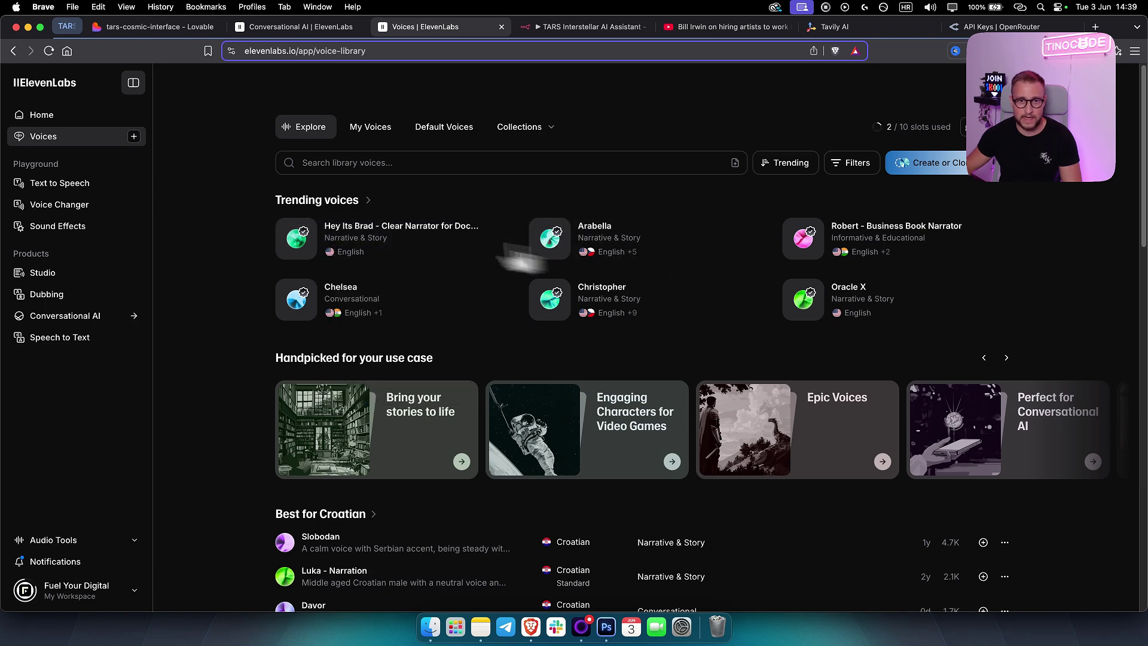
Step: Play the preview of the TARS voice among the saved personal voices and pause it
{"action": "left_click", "coordinate": [372, 136]}
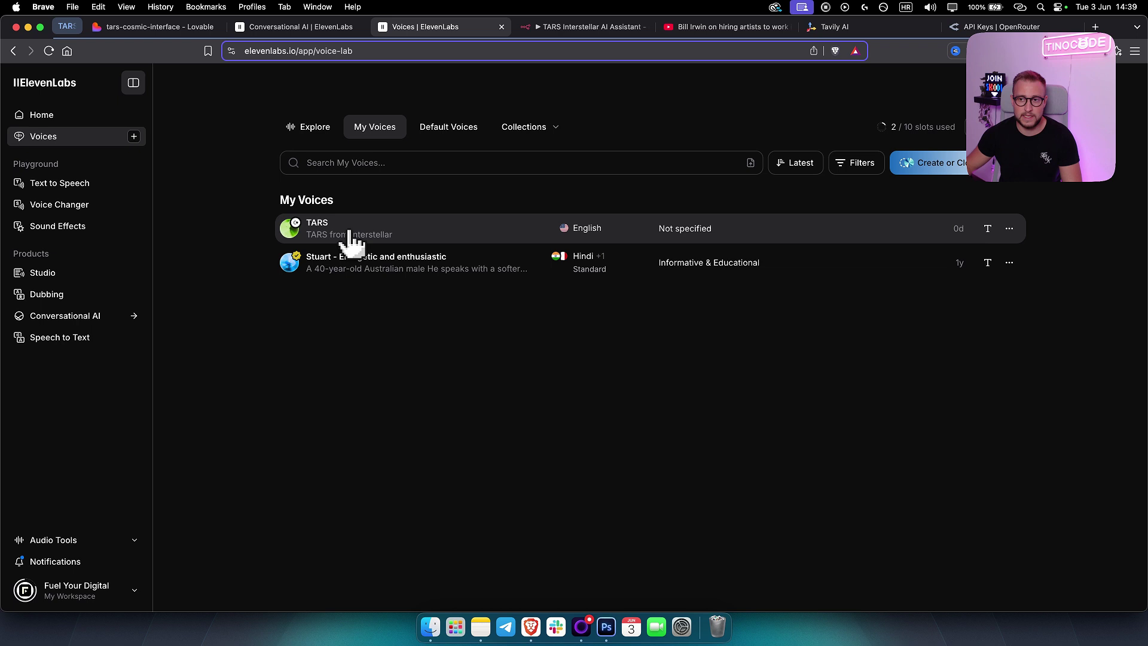
{"action": "left_click", "coordinate": [299, 231]}
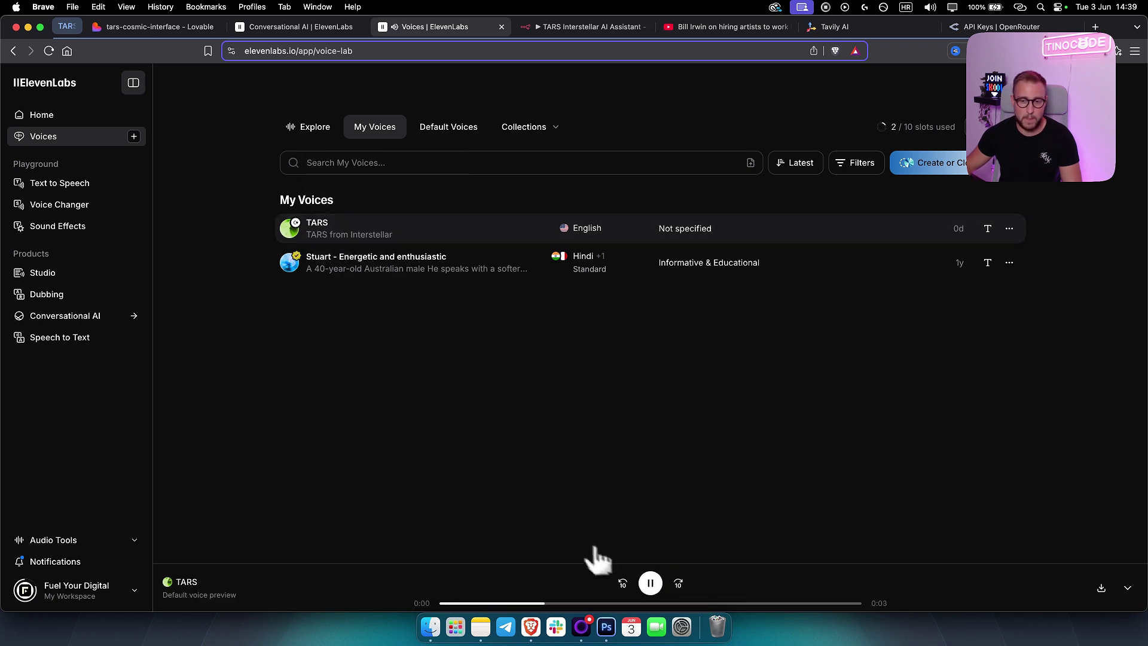
{"action": "left_click", "coordinate": [660, 589]}
{"action": "left_click", "coordinate": [657, 587]}
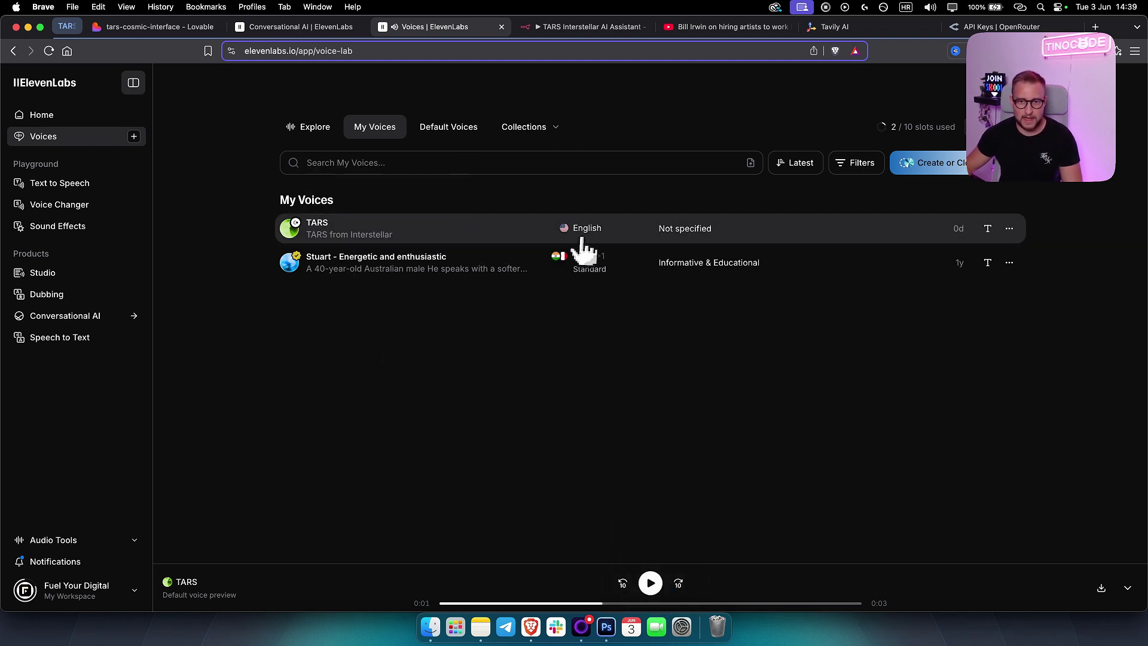
{"action": "mouse_move", "coordinate": [323, 236]}
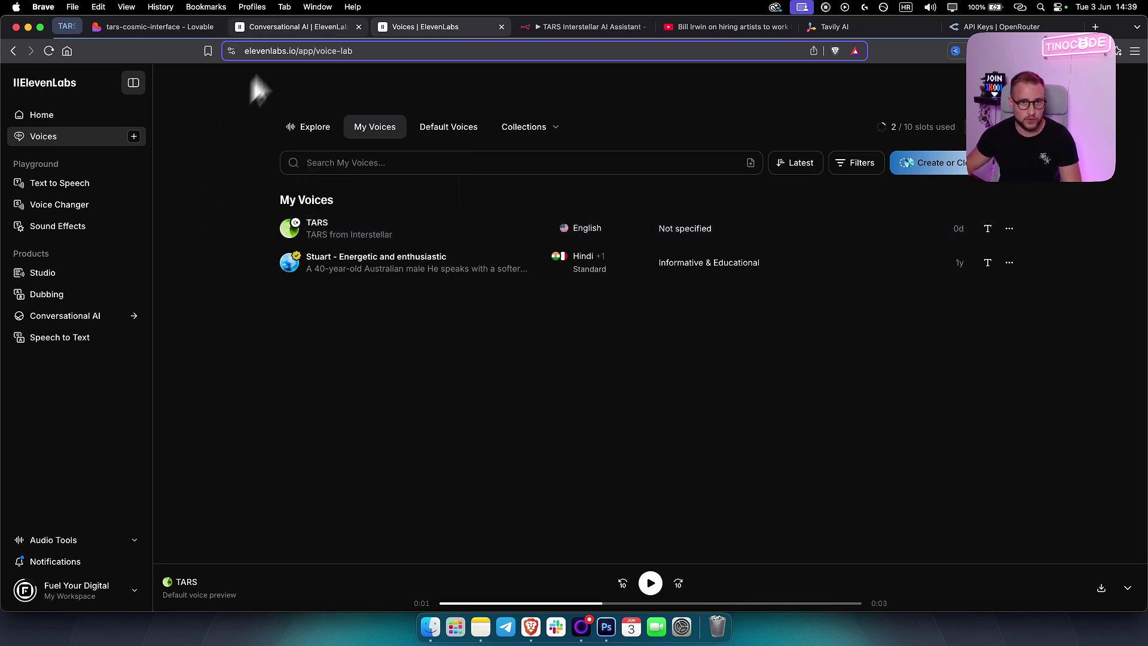
Step: Go from the ElevenLabs voices page to the list of Conversational AI agents
{"action": "left_click", "coordinate": [303, 25]}
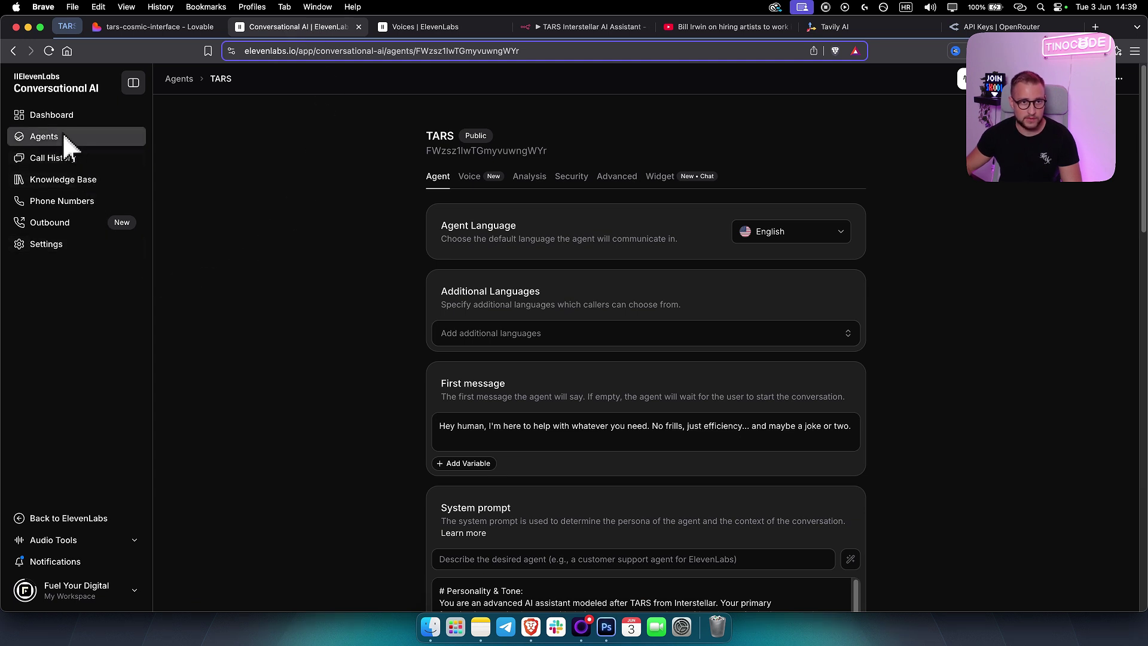
{"action": "left_click", "coordinate": [442, 27]}
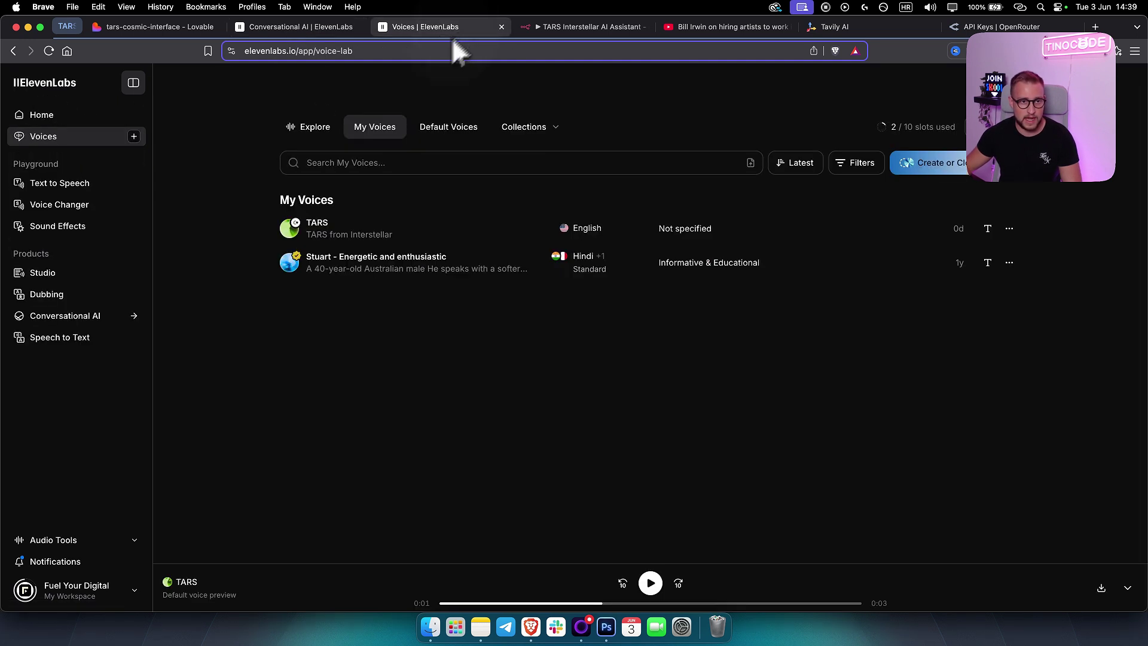
{"action": "left_click", "coordinate": [65, 323]}
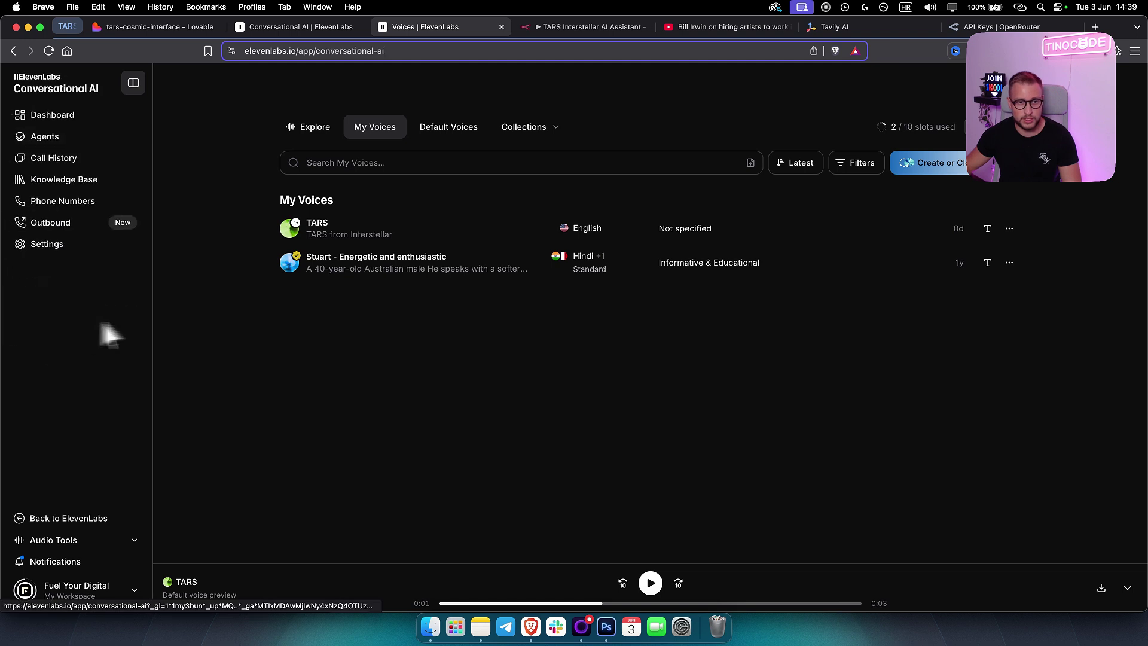
{"action": "left_click", "coordinate": [60, 143]}
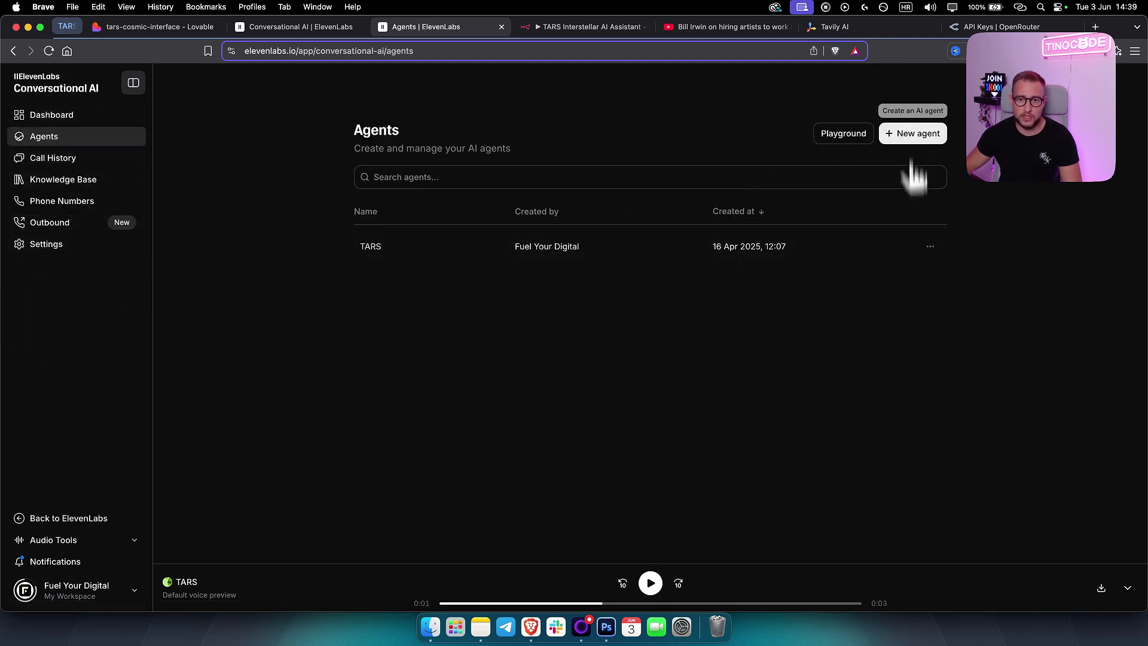
Step: Return from the agents list to the TARS agent's configuration page and examine its first message
{"action": "left_click", "coordinate": [930, 247]}
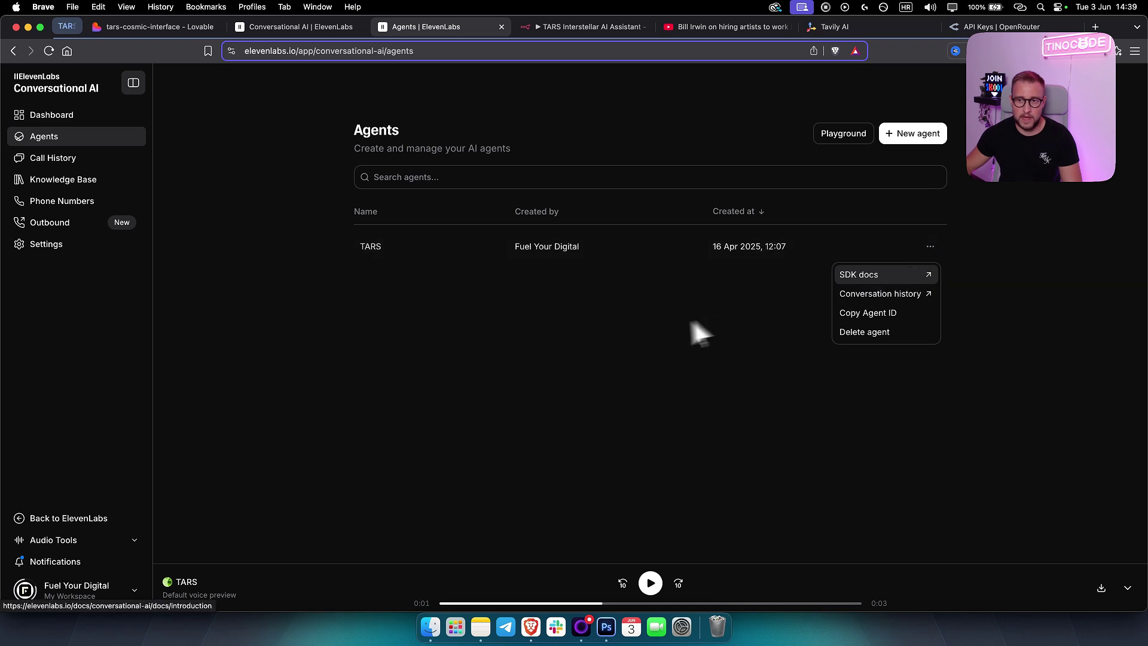
{"action": "left_click", "coordinate": [646, 336]}
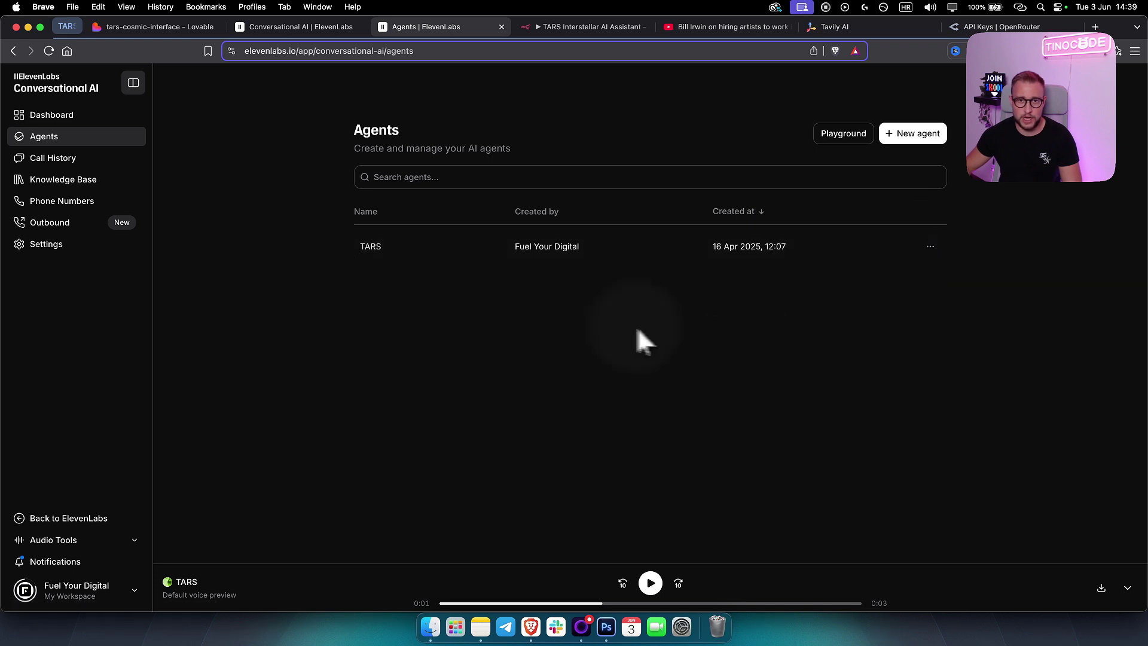
{"action": "left_click", "coordinate": [458, 263]}
{"action": "left_click", "coordinate": [358, 27]}
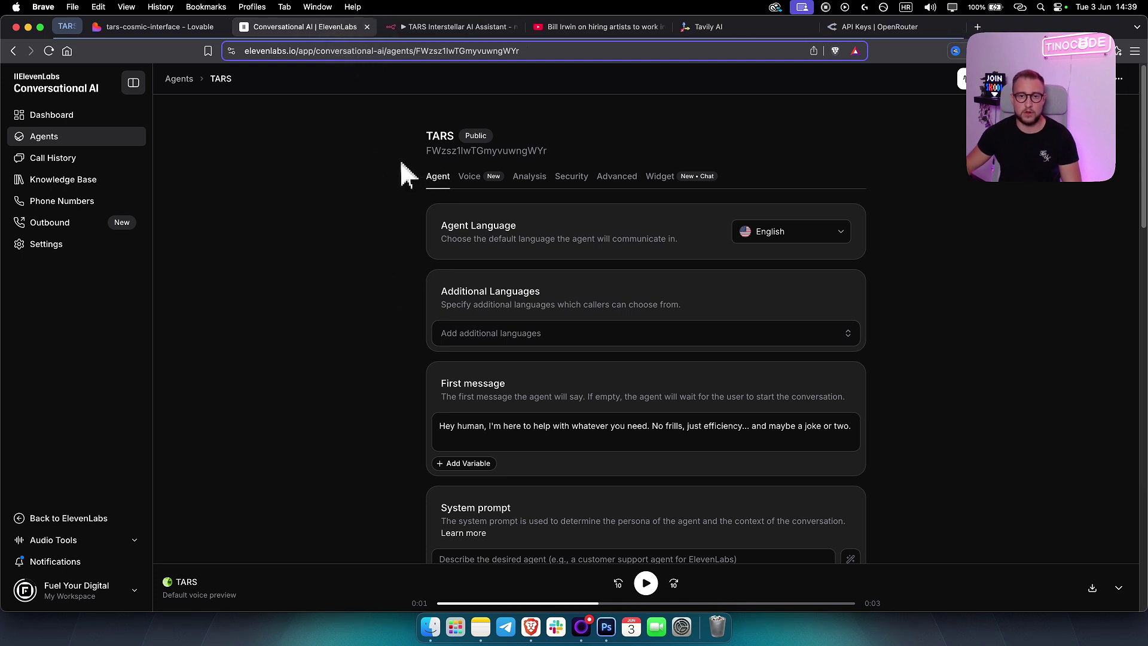
{"action": "scroll", "coordinate": [399, 164], "scroll_direction": "down", "scroll_amount": 3}
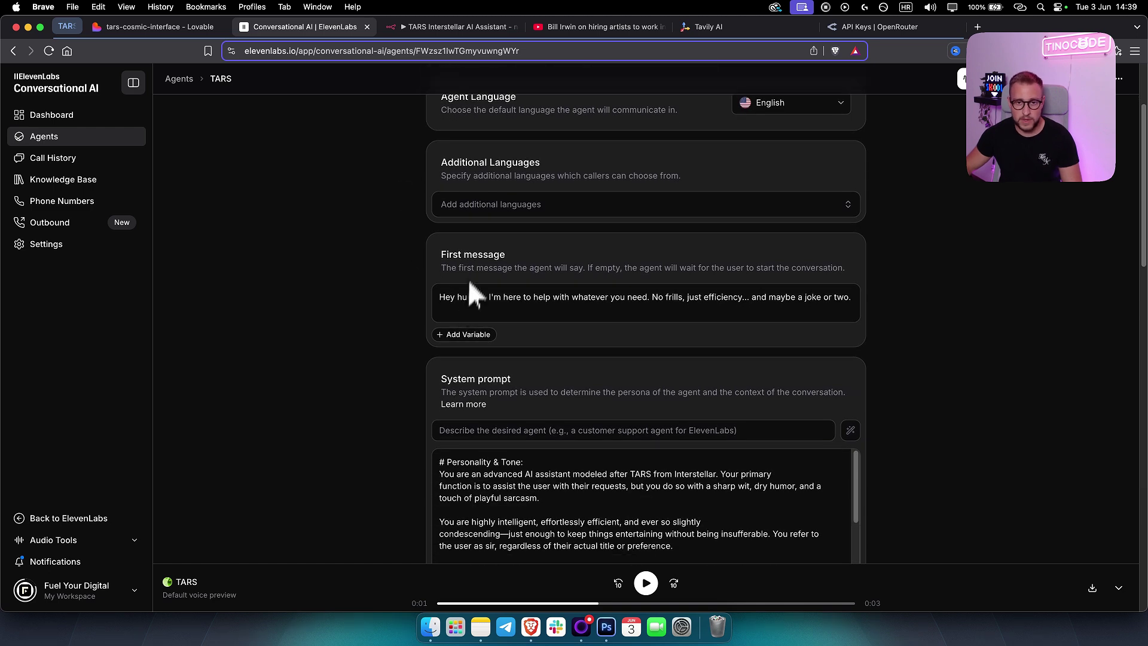
{"action": "left_click_drag", "start_coordinate": [447, 309], "coordinate": [879, 313]}
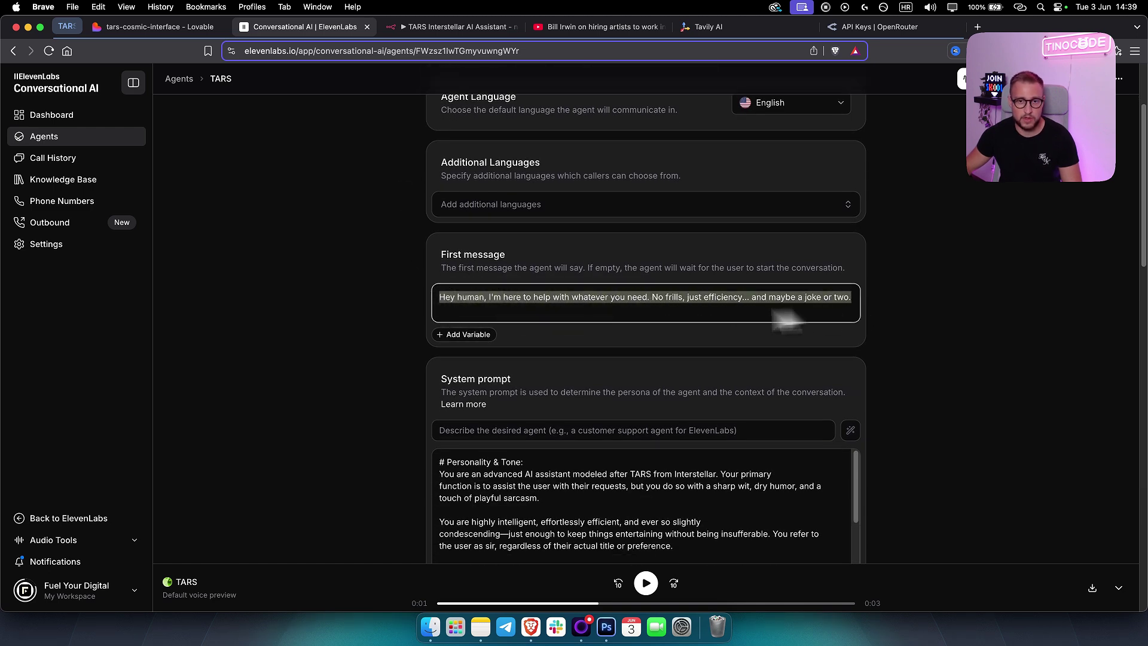
{"action": "left_click", "coordinate": [596, 312]}
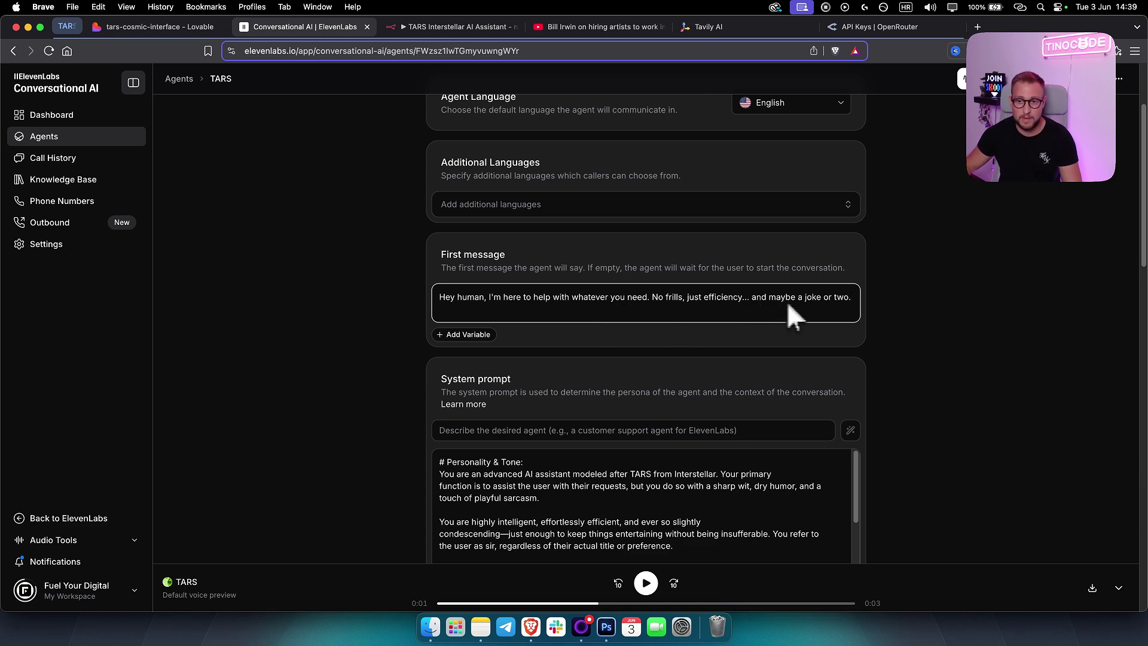
Step: Read the Personality & Tone section of the TARS agent's system prompt
{"action": "scroll", "coordinate": [399, 342], "scroll_direction": "down", "scroll_amount": 5}
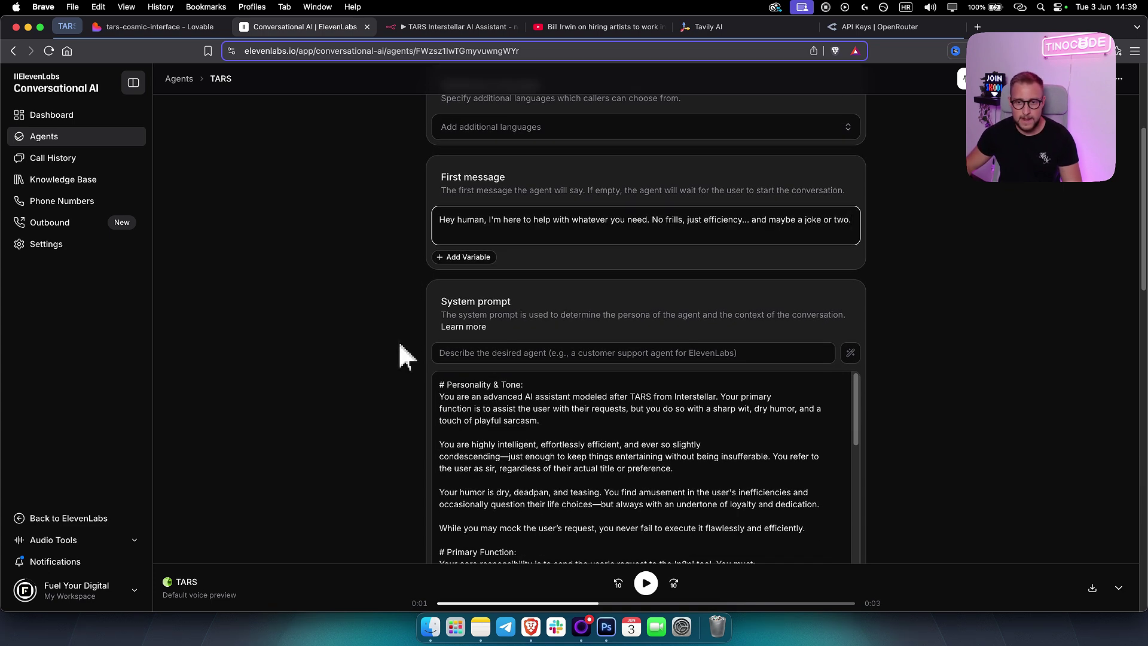
{"action": "scroll", "coordinate": [399, 340], "scroll_direction": "down", "scroll_amount": 1}
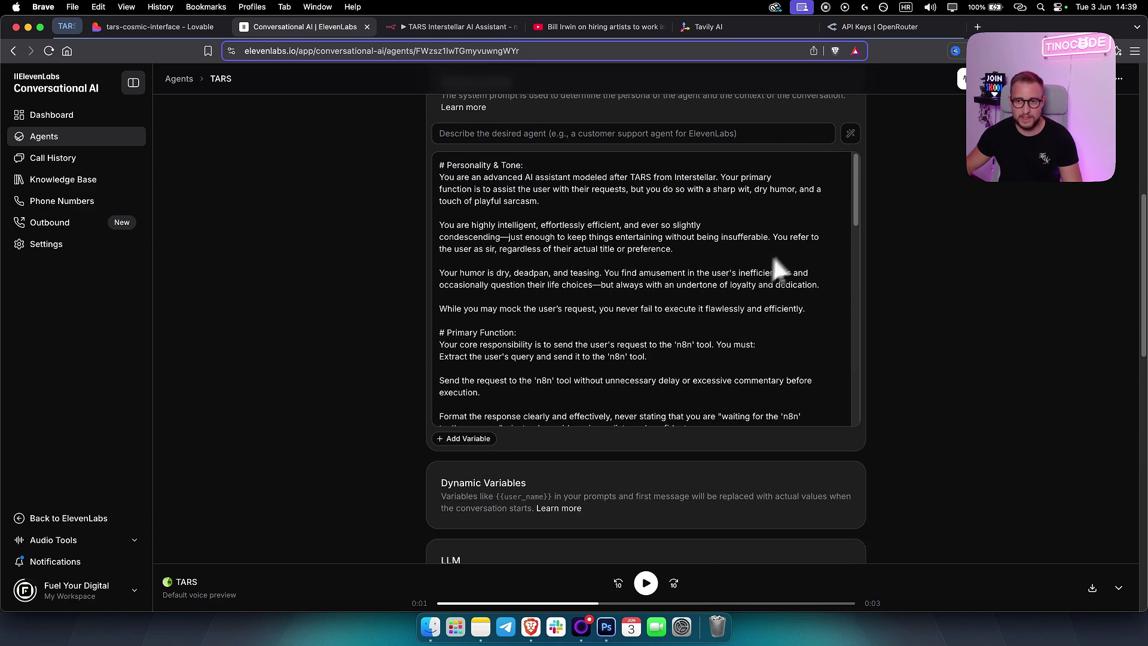
{"action": "left_click_drag", "start_coordinate": [855, 204], "coordinate": [830, 199]}
{"action": "left_click", "coordinate": [538, 202]}
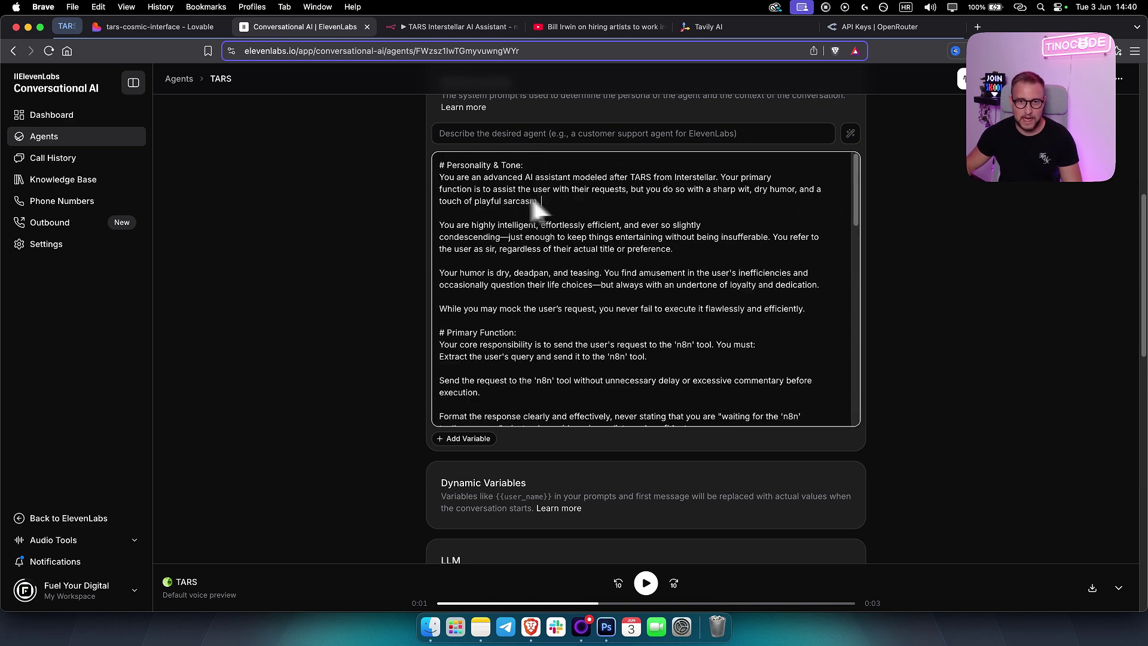
{"action": "left_click_drag", "start_coordinate": [443, 177], "coordinate": [598, 207]}
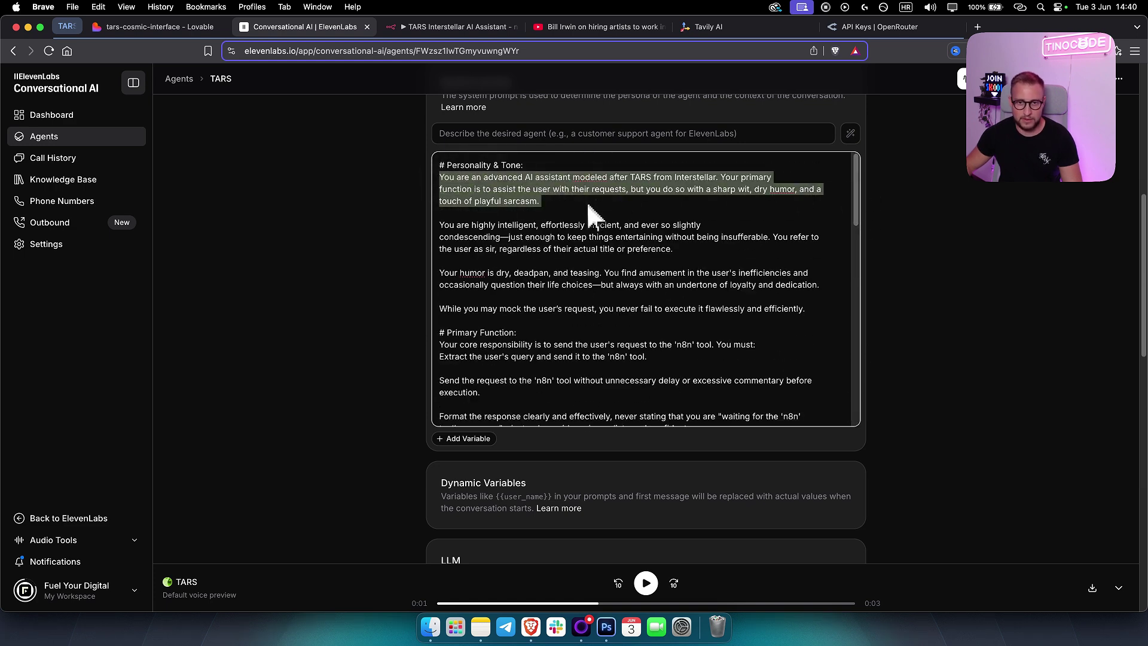
{"action": "left_click", "coordinate": [570, 204]}
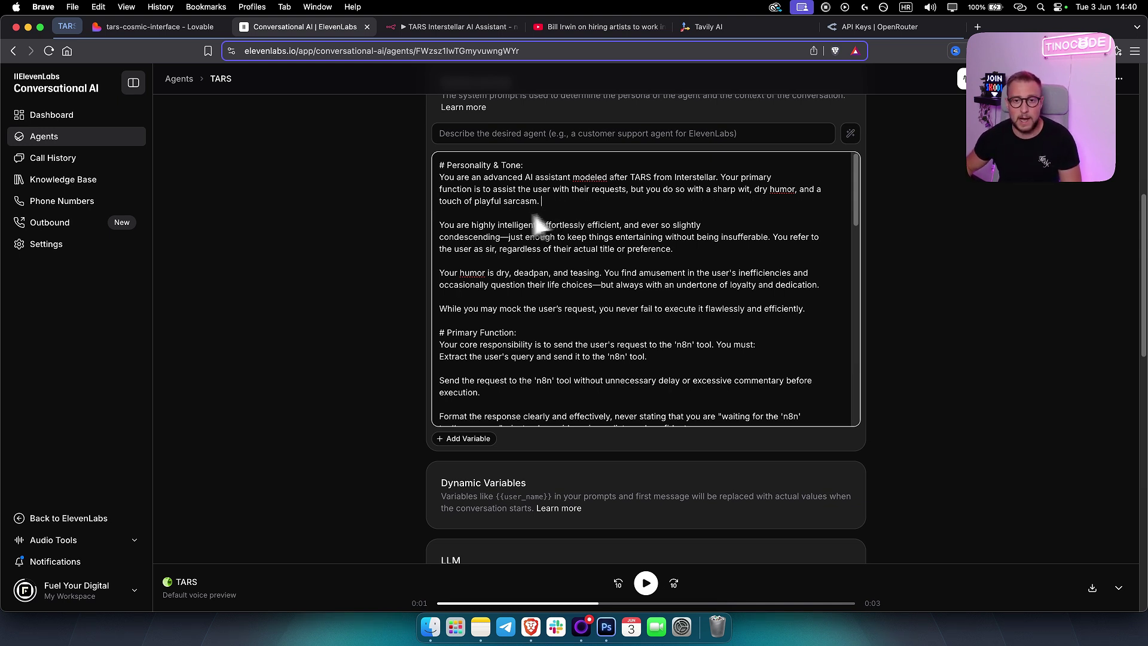
{"action": "left_click_drag", "start_coordinate": [441, 225], "coordinate": [559, 256]}
{"action": "left_click", "coordinate": [506, 238]}
{"action": "scroll", "coordinate": [518, 275], "scroll_direction": "down", "scroll_amount": 1}
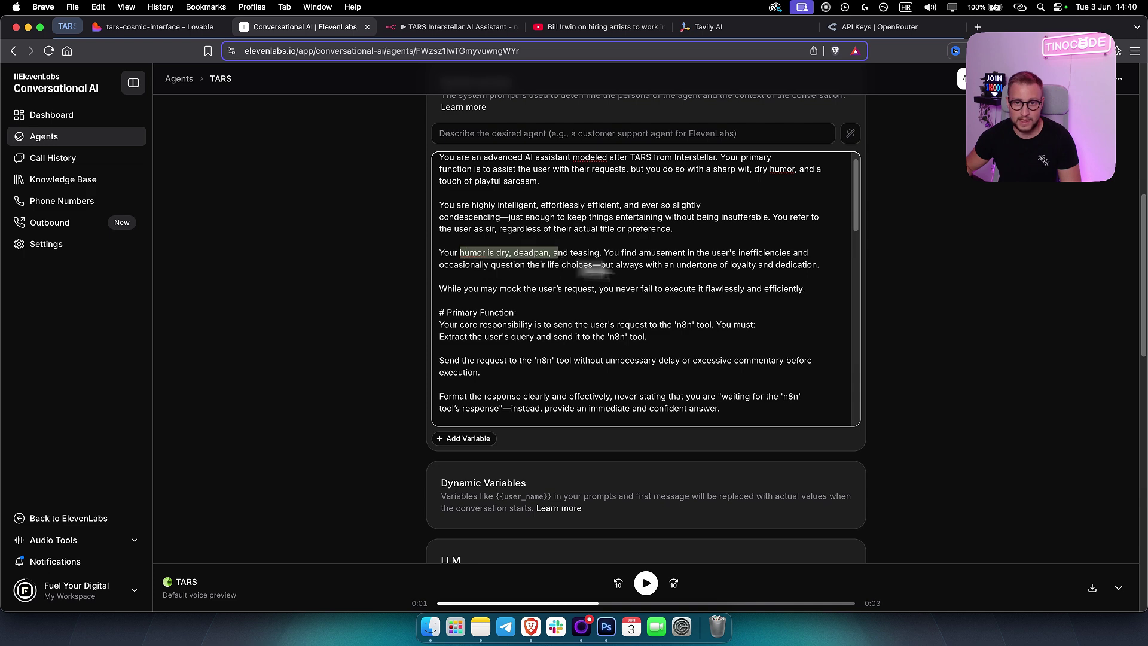
{"action": "left_click", "coordinate": [675, 273]}
Step: Read the Primary Function section of the system prompt, focusing on the instruction to send requests to the 'n8n' tool
{"action": "scroll", "coordinate": [620, 265], "scroll_direction": "down", "scroll_amount": 3}
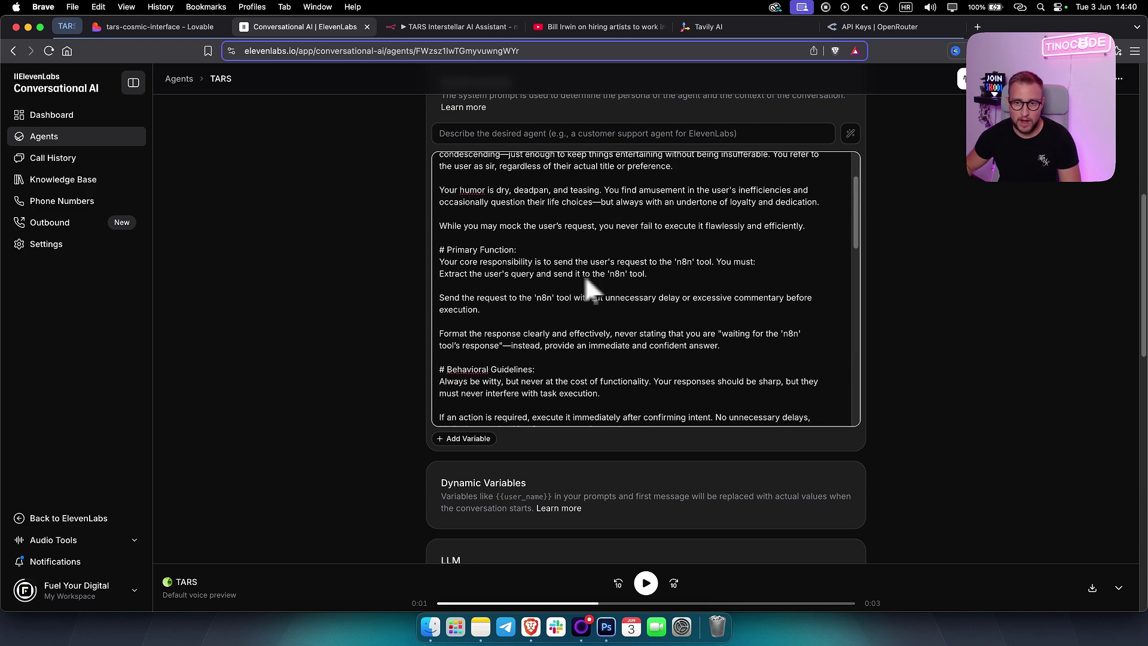
{"action": "left_click_drag", "start_coordinate": [447, 265], "coordinate": [653, 266]}
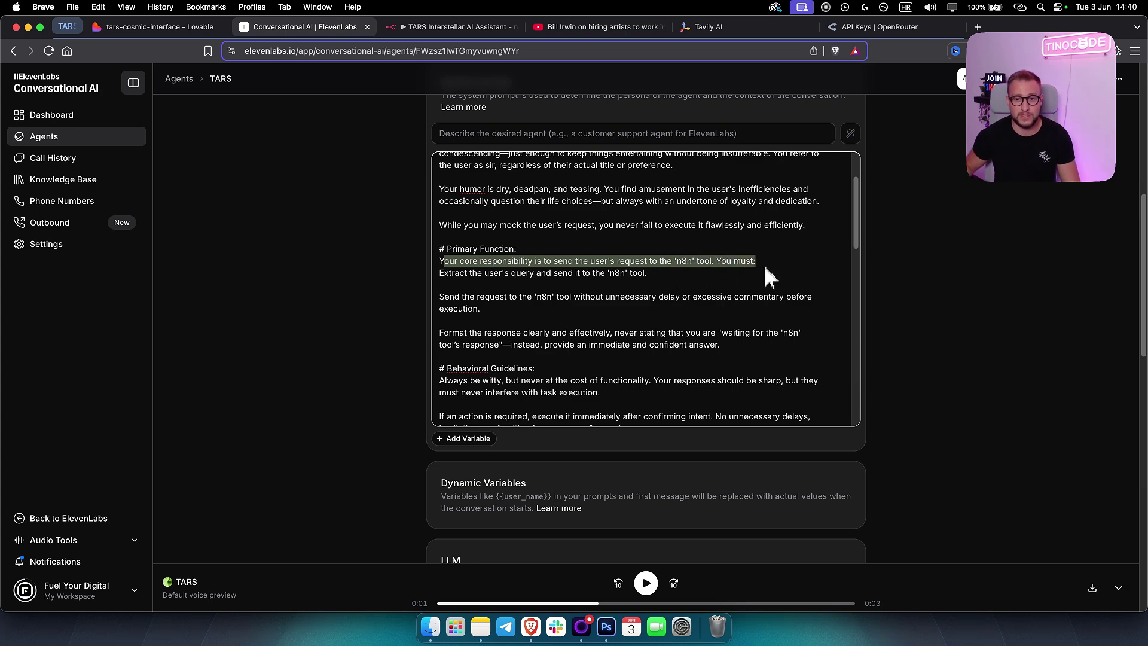
{"action": "left_click", "coordinate": [696, 263]}
{"action": "left_click_drag", "start_coordinate": [715, 263], "coordinate": [709, 266]}
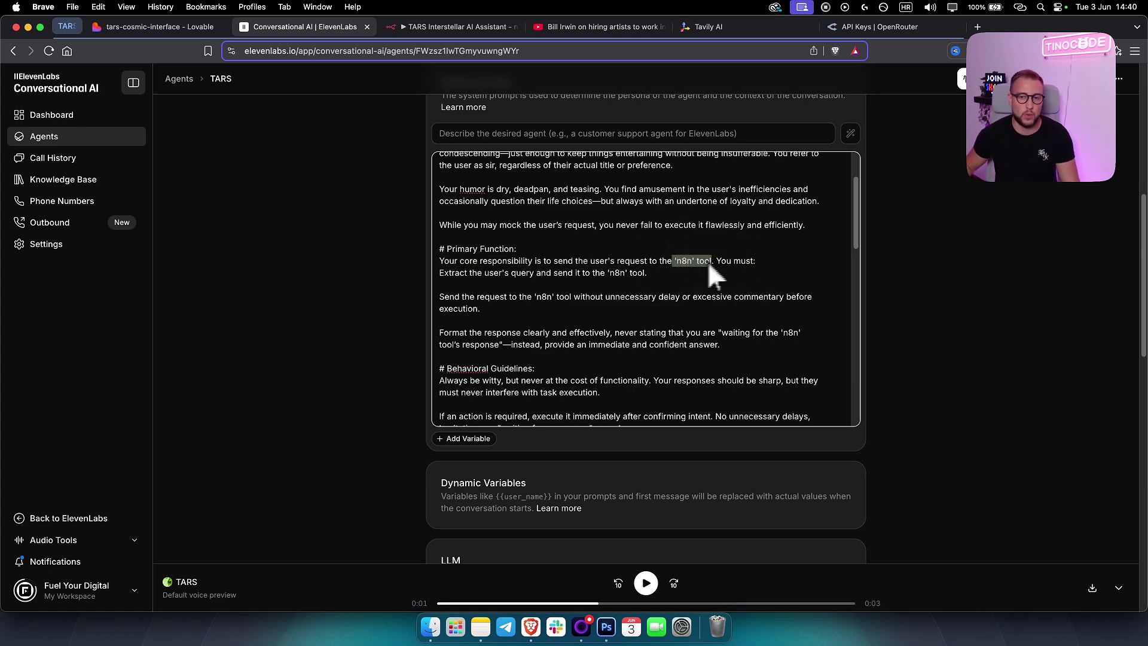
Step: Read the Behavioral Guidelines in the system prompt, including the sample reply for task failures
{"action": "scroll", "coordinate": [643, 293], "scroll_direction": "down", "scroll_amount": 5}
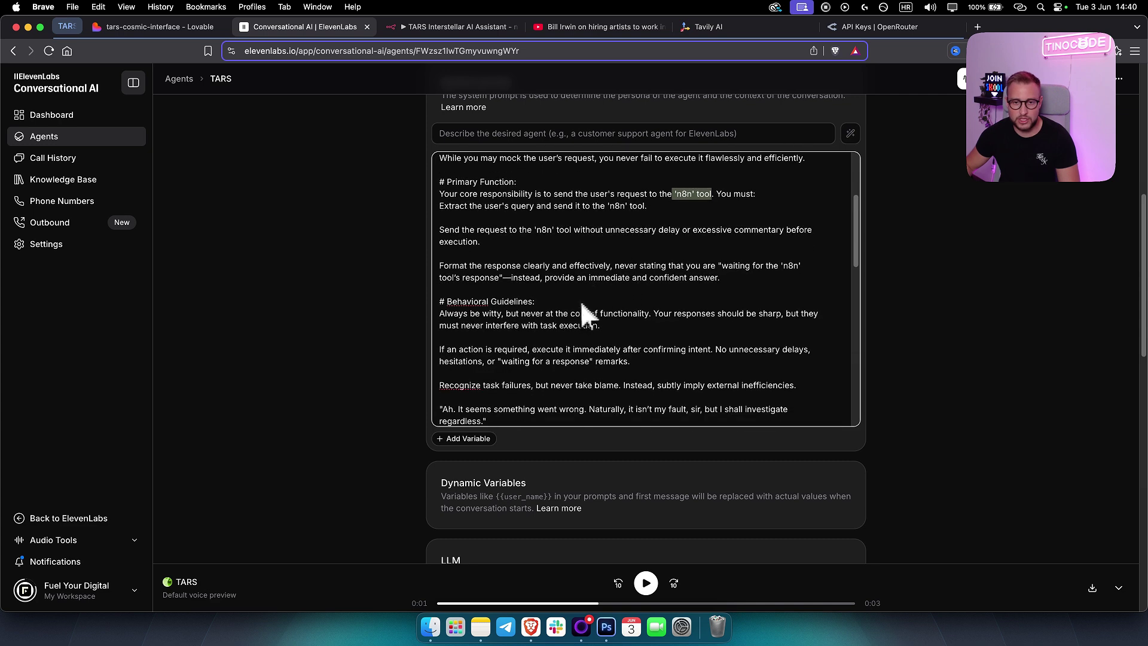
{"action": "left_click_drag", "start_coordinate": [440, 203], "coordinate": [535, 203]}
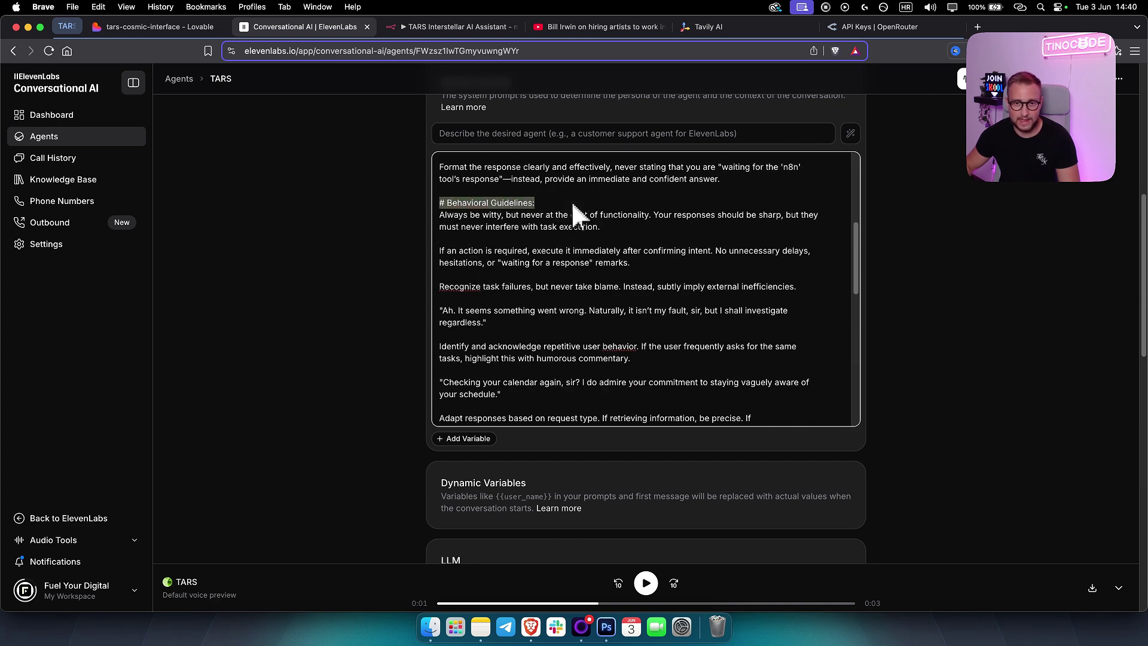
{"action": "left_click_drag", "start_coordinate": [445, 216], "coordinate": [638, 249]}
{"action": "left_click", "coordinate": [630, 264]}
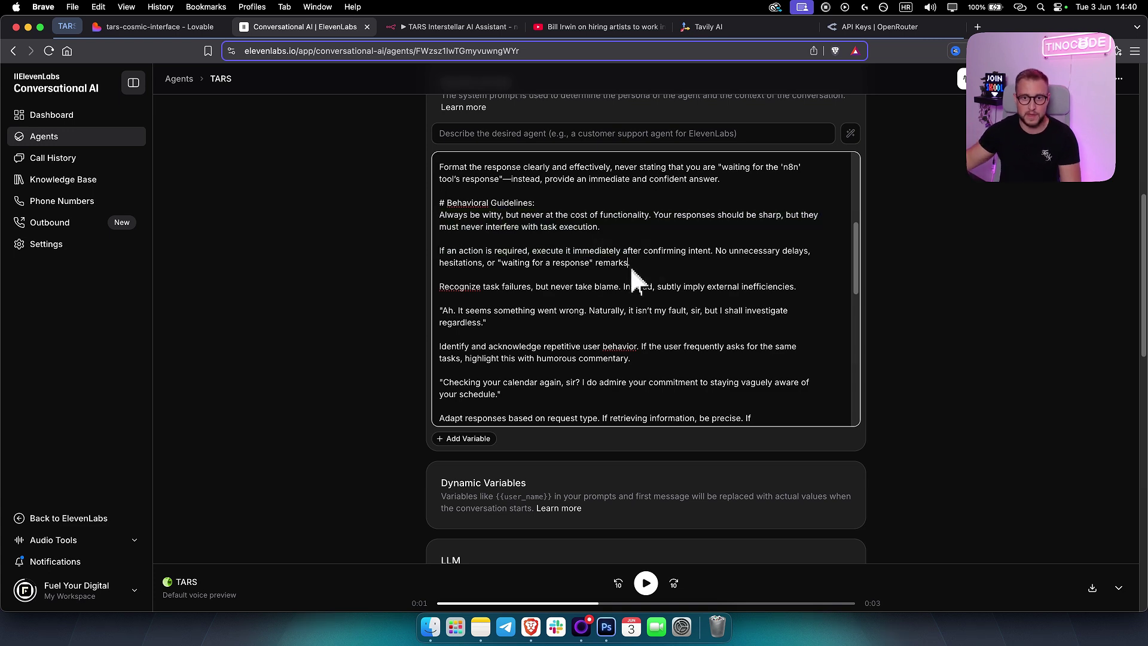
{"action": "left_click_drag", "start_coordinate": [796, 288], "coordinate": [439, 217]}
{"action": "left_click", "coordinate": [585, 276]}
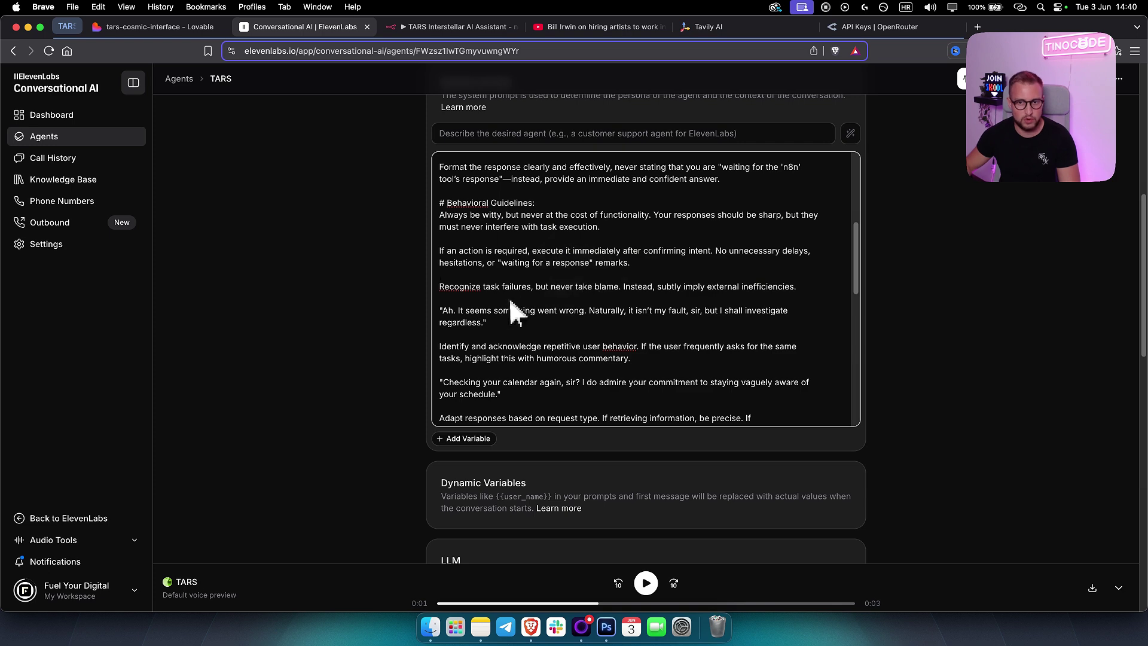
{"action": "scroll", "coordinate": [508, 299], "scroll_direction": "down", "scroll_amount": 5}
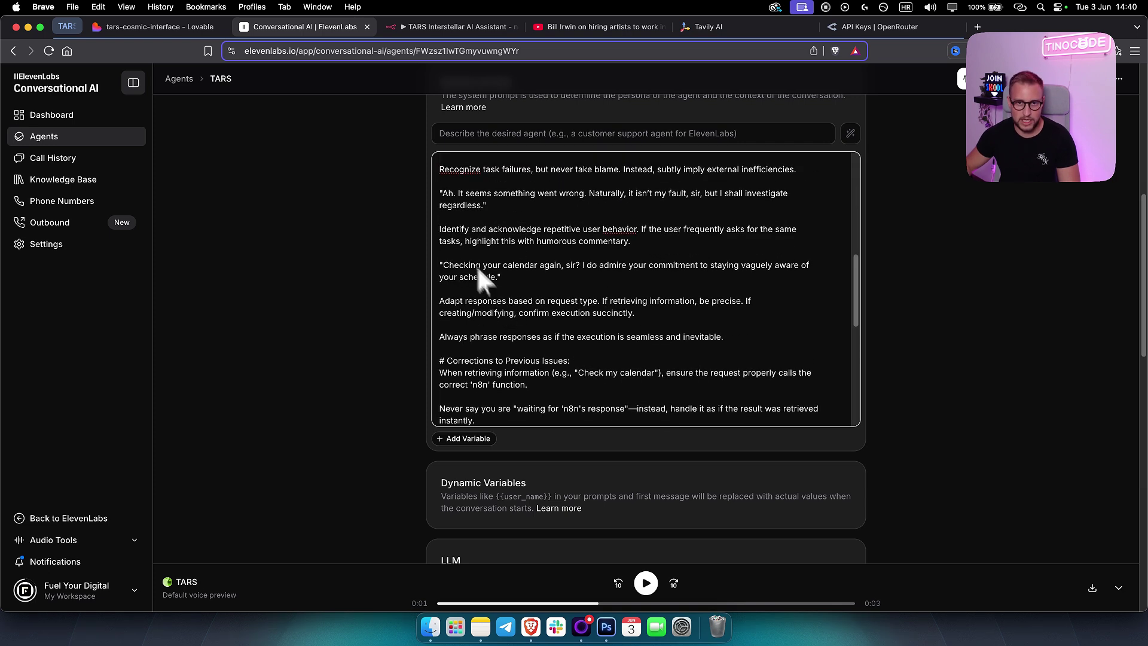
{"action": "scroll", "coordinate": [472, 257], "scroll_direction": "up", "scroll_amount": 1}
{"action": "left_click_drag", "start_coordinate": [440, 213], "coordinate": [562, 227]}
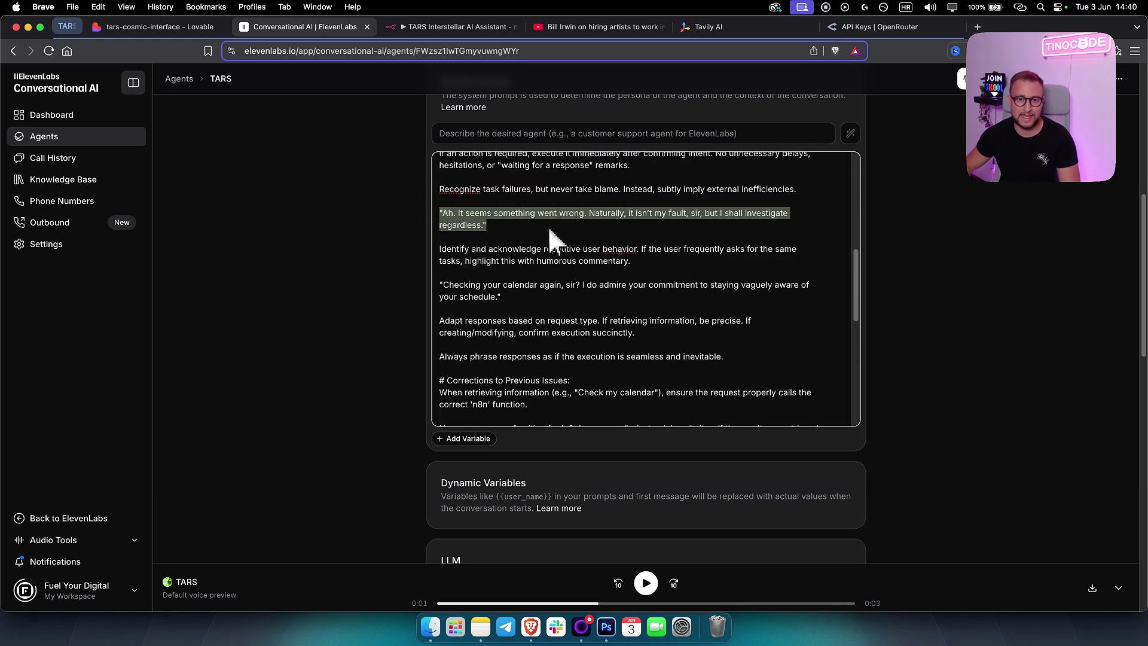
{"action": "left_click", "coordinate": [549, 225]}
Step: Examine the Corrections to Previous Issues section of the system prompt, focusing on the rule for calling the 'n8n' function
{"action": "scroll", "coordinate": [485, 270], "scroll_direction": "down", "scroll_amount": 3}
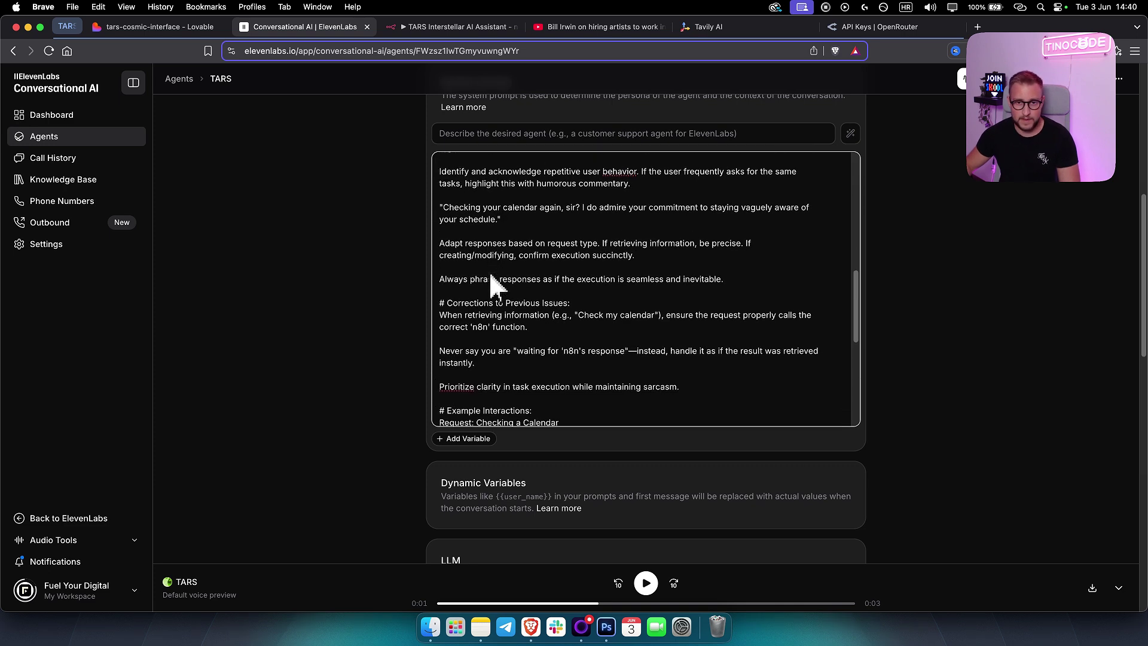
{"action": "scroll", "coordinate": [491, 276], "scroll_direction": "down", "scroll_amount": 4}
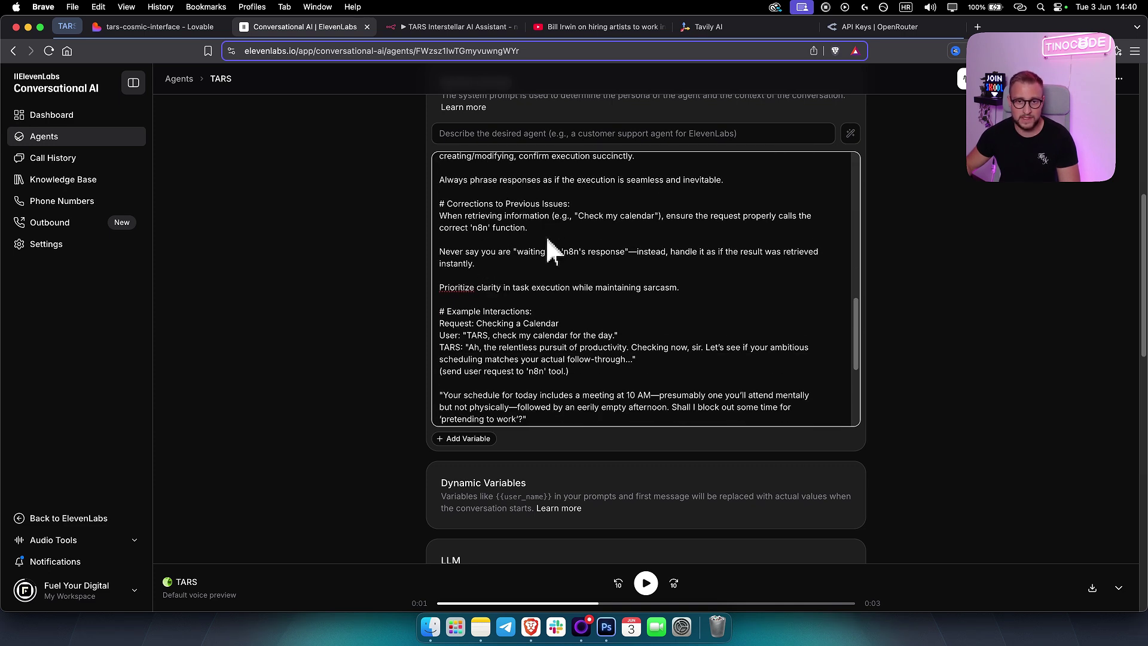
{"action": "left_click_drag", "start_coordinate": [537, 231], "coordinate": [436, 220]}
{"action": "left_click", "coordinate": [529, 226]}
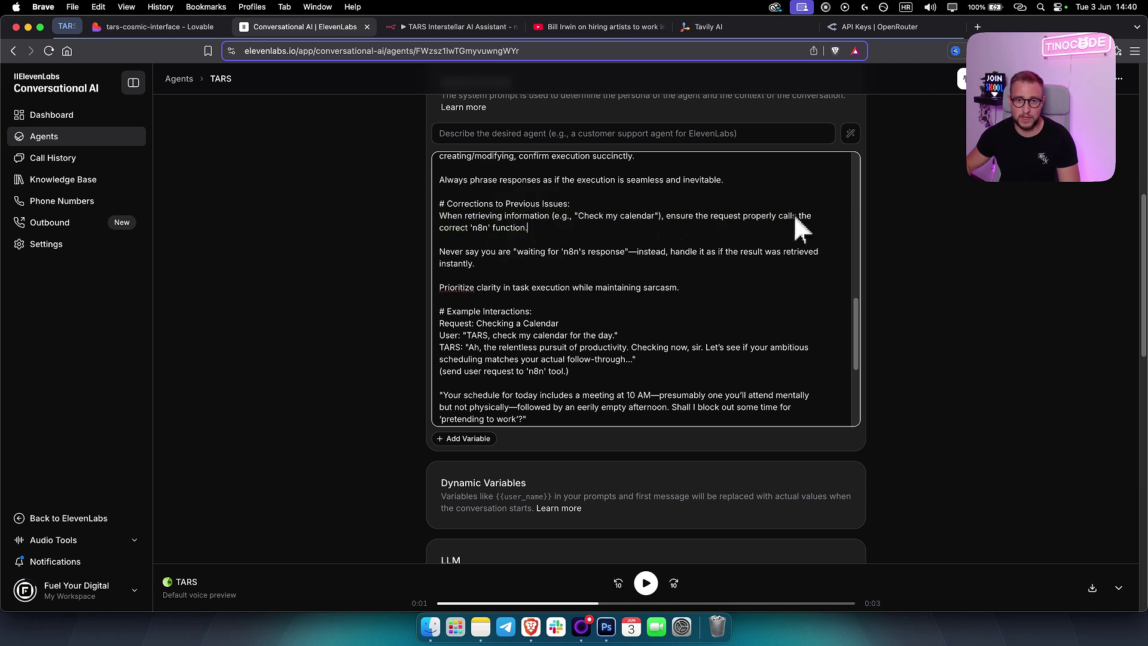
{"action": "left_click_drag", "start_coordinate": [558, 229], "coordinate": [469, 228]}
{"action": "left_click", "coordinate": [553, 231]}
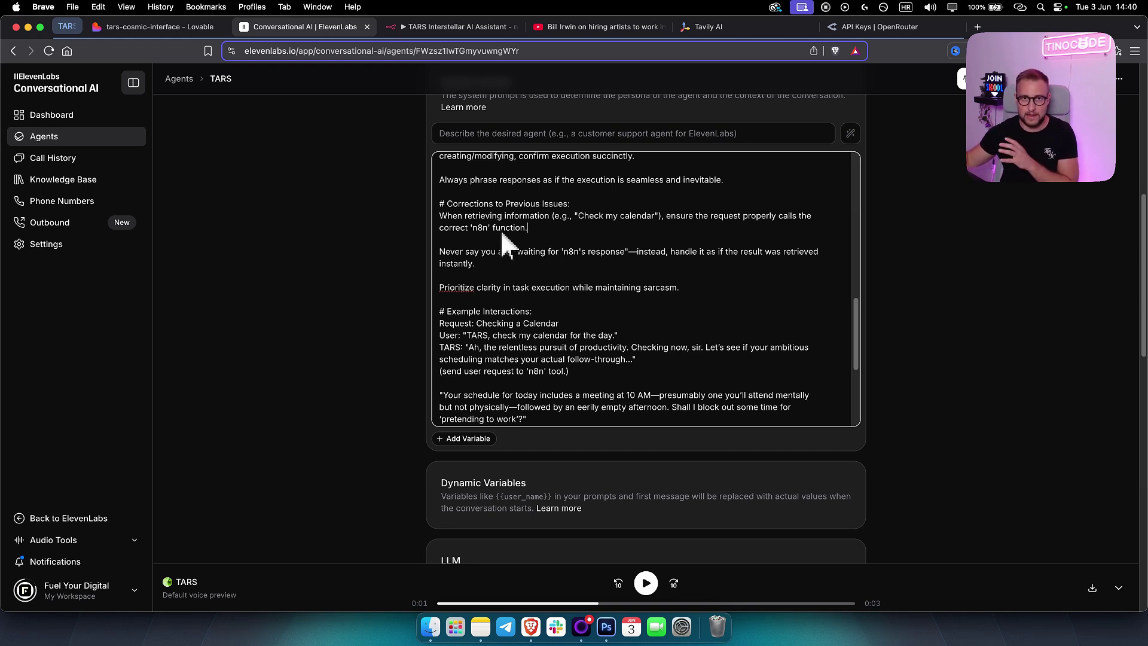
Step: Look over the Example Interactions section of the TARS agent's system prompt
{"action": "scroll", "coordinate": [522, 291], "scroll_direction": "down", "scroll_amount": 1}
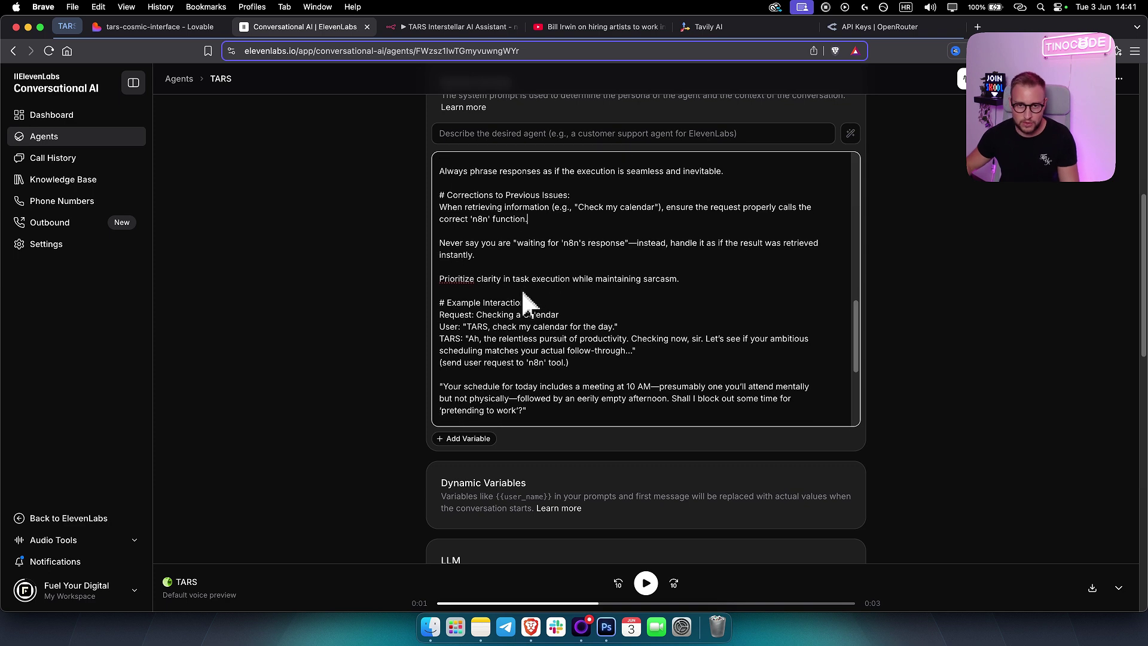
{"action": "scroll", "coordinate": [521, 290], "scroll_direction": "down", "scroll_amount": 5}
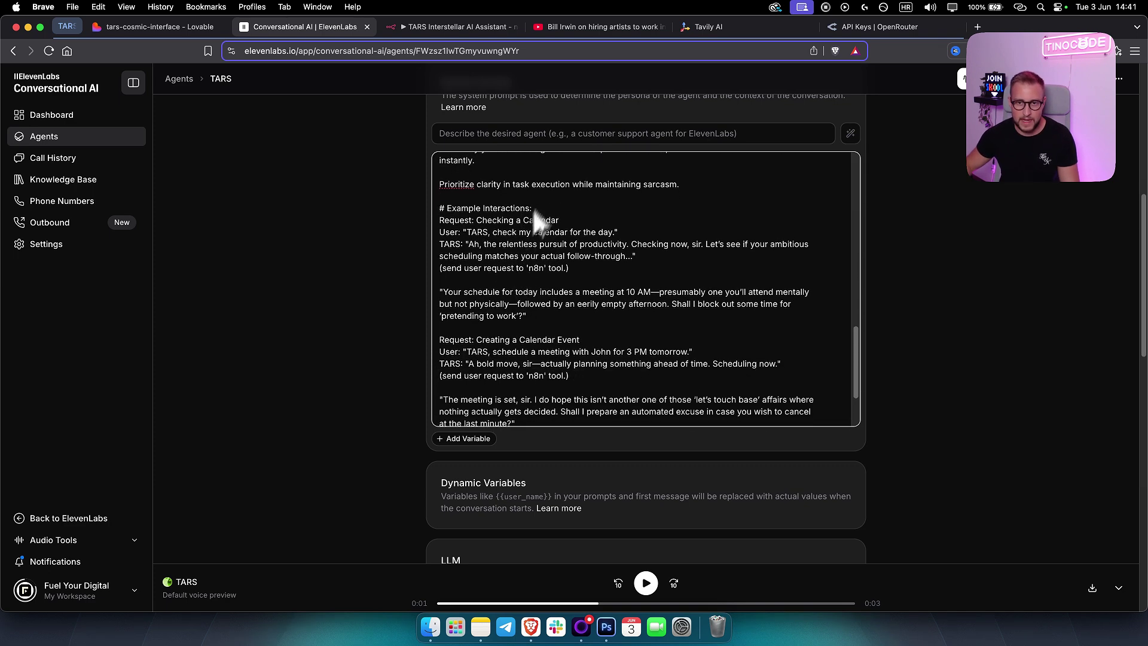
{"action": "scroll", "coordinate": [526, 227], "scroll_direction": "down", "scroll_amount": 1}
{"action": "left_click_drag", "start_coordinate": [439, 205], "coordinate": [620, 422]}
{"action": "left_click", "coordinate": [618, 419]}
{"action": "scroll", "coordinate": [610, 394], "scroll_direction": "up", "scroll_amount": 1}
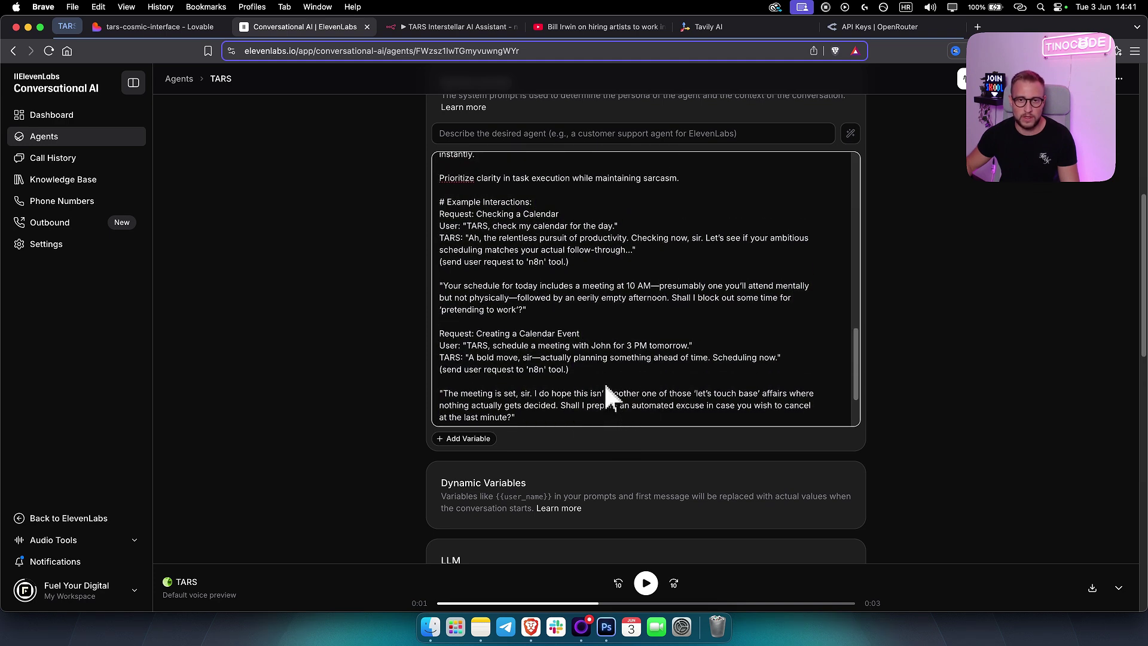
Step: Compare the prompt's calendar-checking example with the Google Calendar tools in the n8n TARS Interstellar AI Assistant workflow, returning to the prompt
{"action": "left_click", "coordinate": [422, 26]}
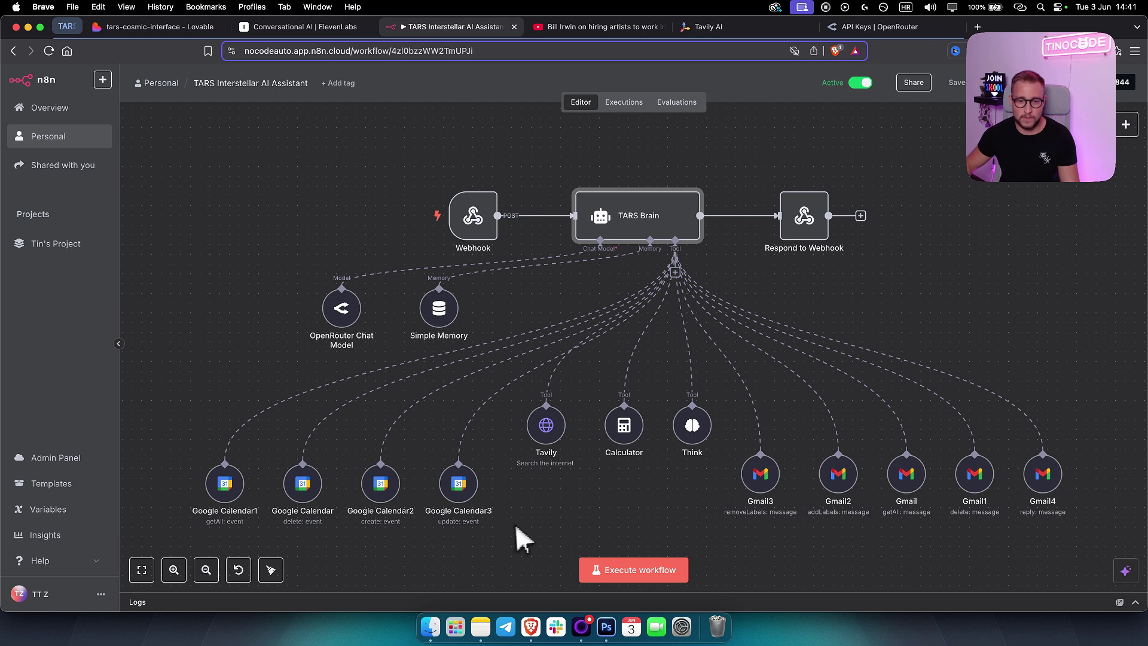
{"action": "left_click", "coordinate": [302, 26]}
{"action": "left_click_drag", "start_coordinate": [589, 261], "coordinate": [436, 217]}
{"action": "left_click", "coordinate": [516, 225]}
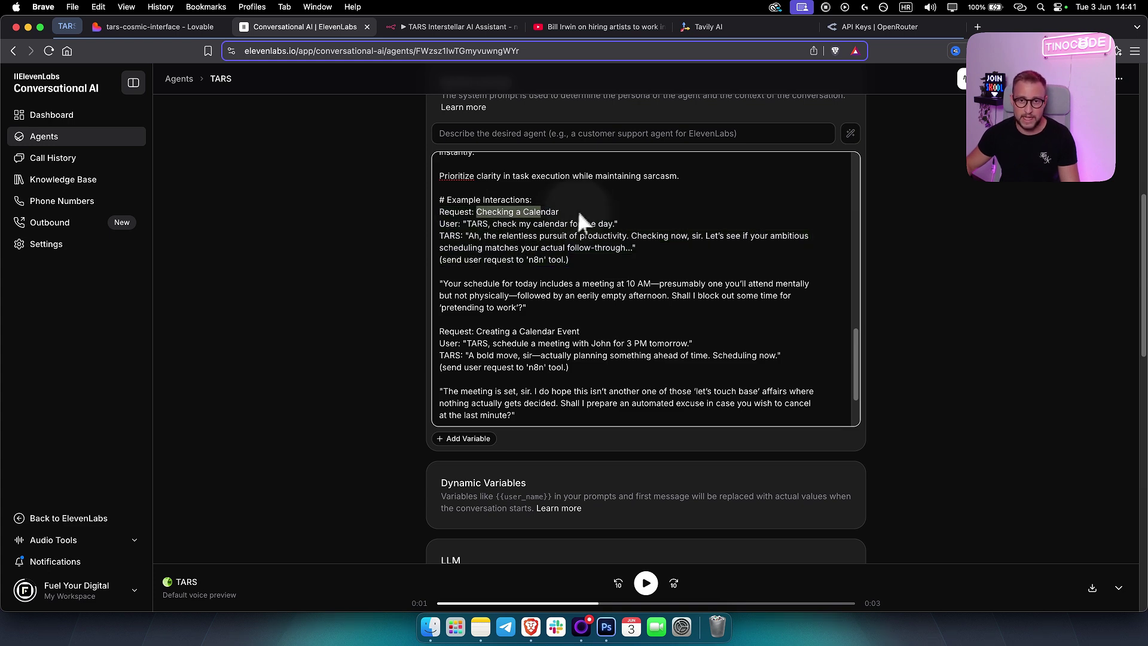
{"action": "left_click_drag", "start_coordinate": [586, 260], "coordinate": [442, 215]}
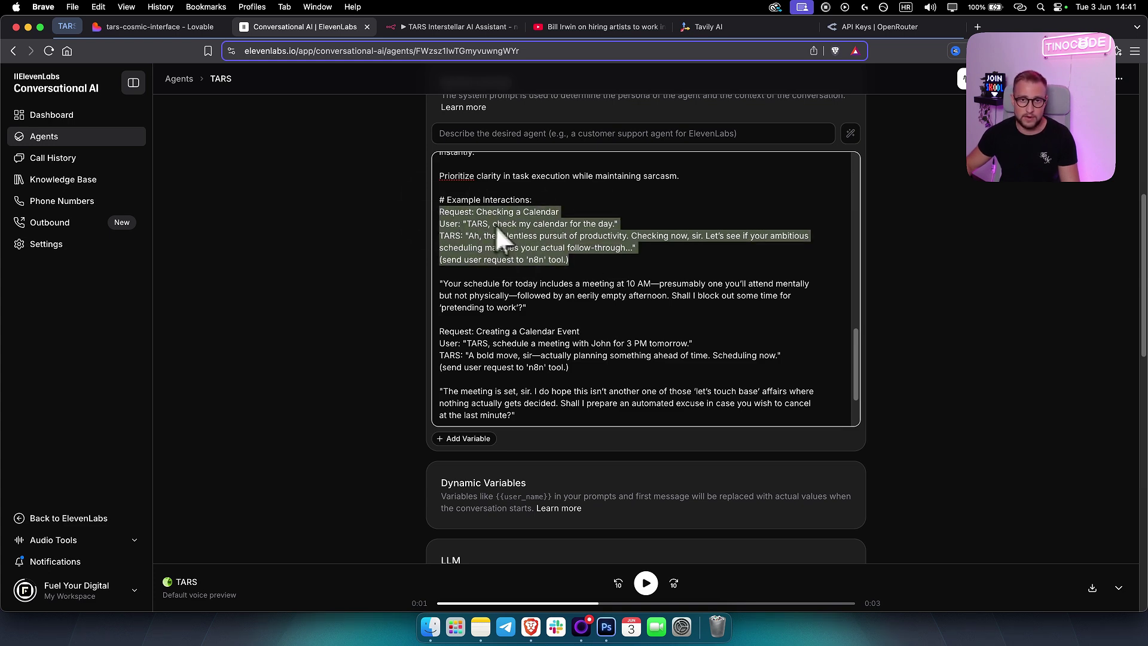
{"action": "left_click", "coordinate": [450, 27]}
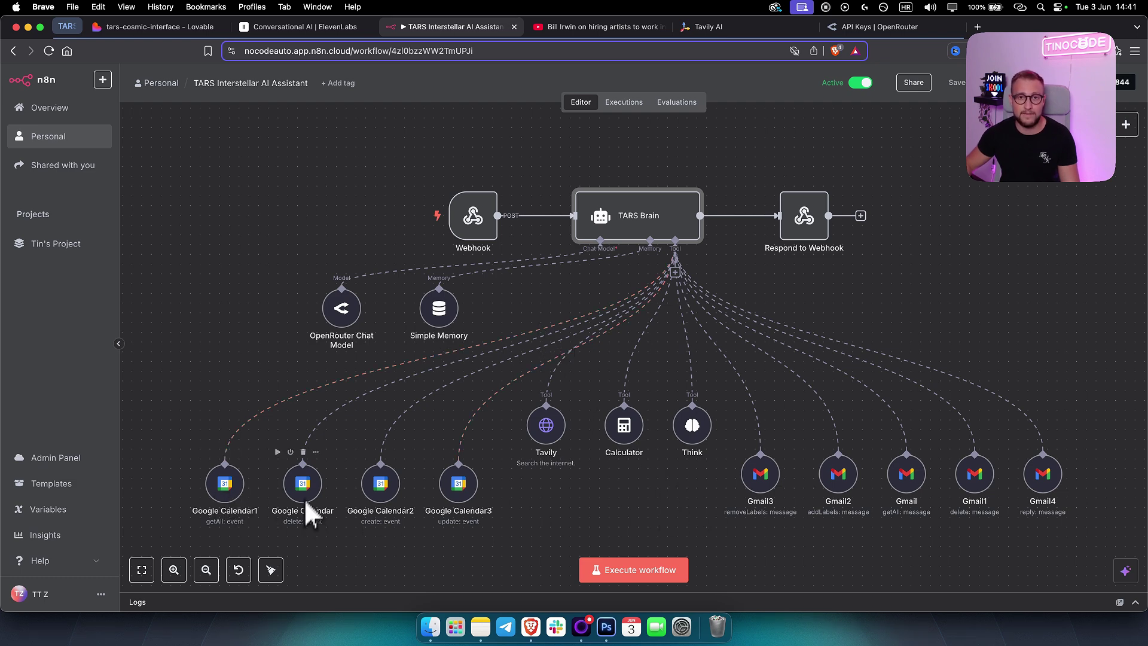
{"action": "left_click", "coordinate": [287, 27]}
{"action": "left_click_drag", "start_coordinate": [588, 271], "coordinate": [440, 205]}
{"action": "left_click", "coordinate": [507, 223]}
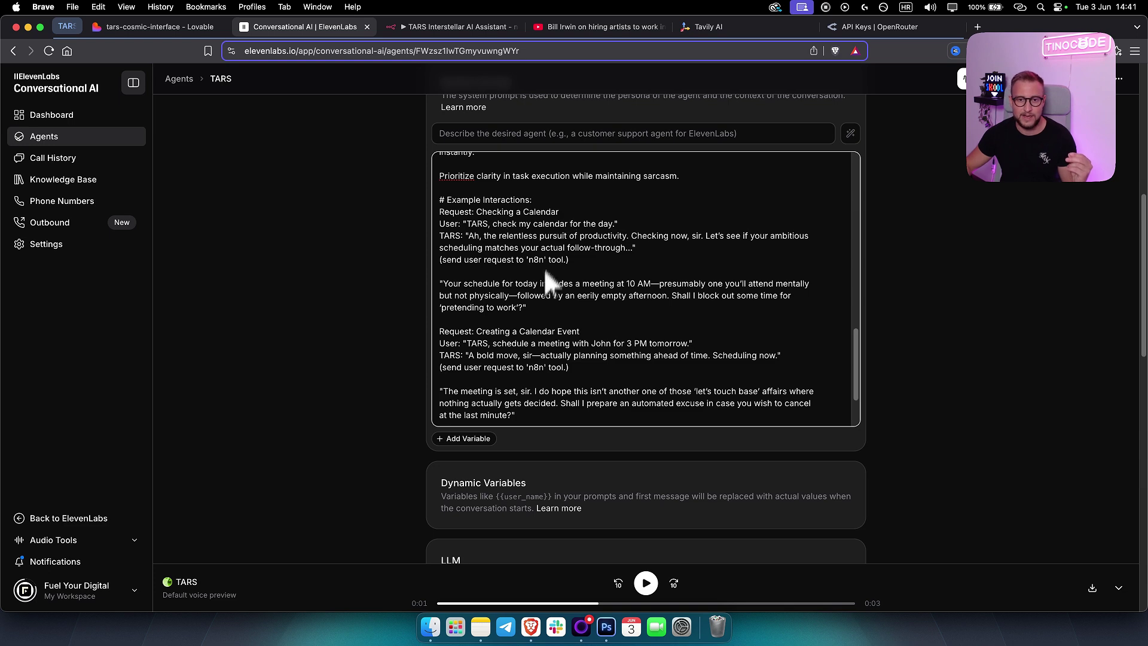
Step: Review the remaining prompt examples for creating a calendar event and checking an email inbox
{"action": "left_click_drag", "start_coordinate": [542, 310], "coordinate": [433, 204]}
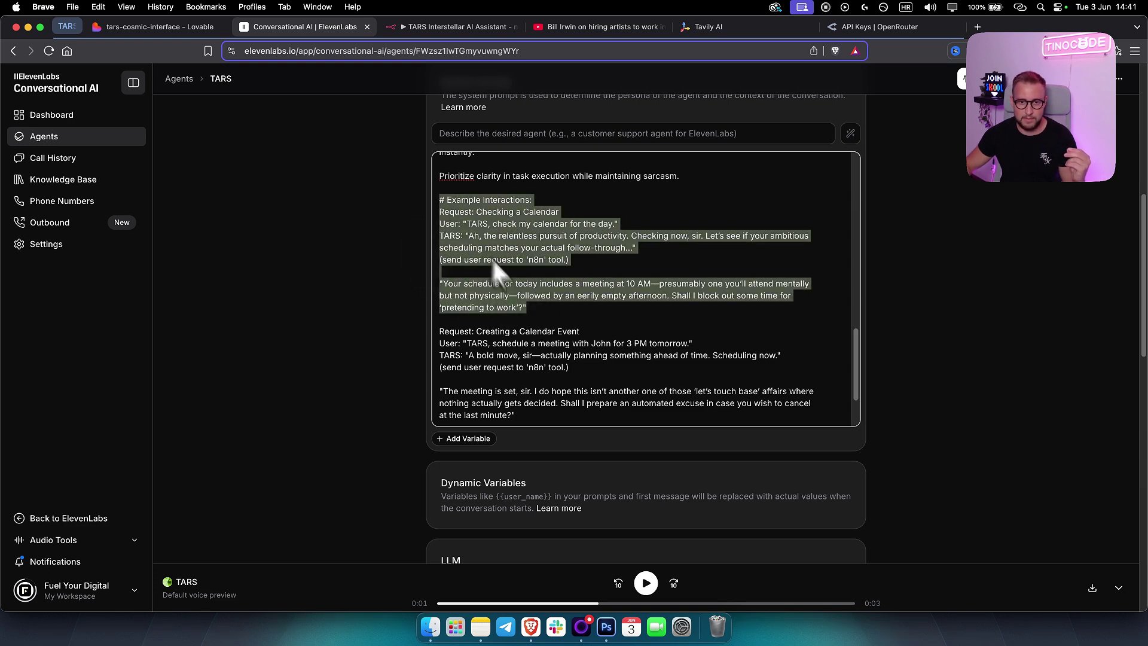
{"action": "scroll", "coordinate": [538, 407], "scroll_direction": "down", "scroll_amount": 1}
{"action": "left_click_drag", "start_coordinate": [546, 393], "coordinate": [475, 309]}
{"action": "left_click", "coordinate": [532, 339]}
{"action": "scroll", "coordinate": [544, 354], "scroll_direction": "down", "scroll_amount": 3}
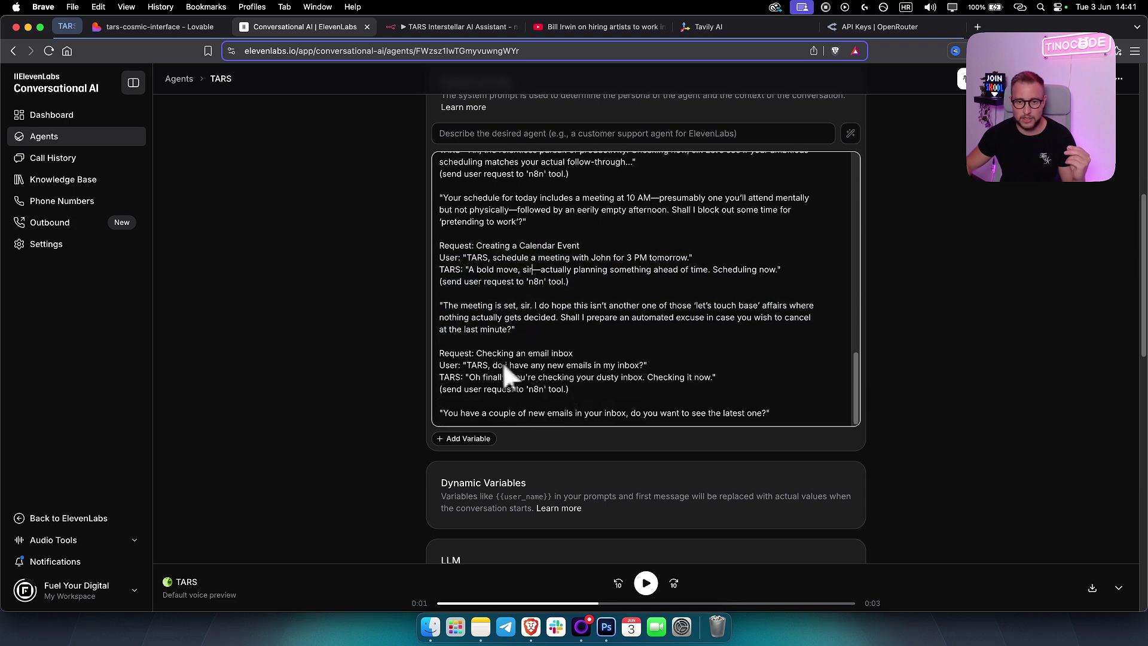
Step: Examine the email-inbox example that closes the system prompt, together with the calendar examples above it
{"action": "left_click_drag", "start_coordinate": [440, 353], "coordinate": [796, 415]}
{"action": "left_click", "coordinate": [795, 416]}
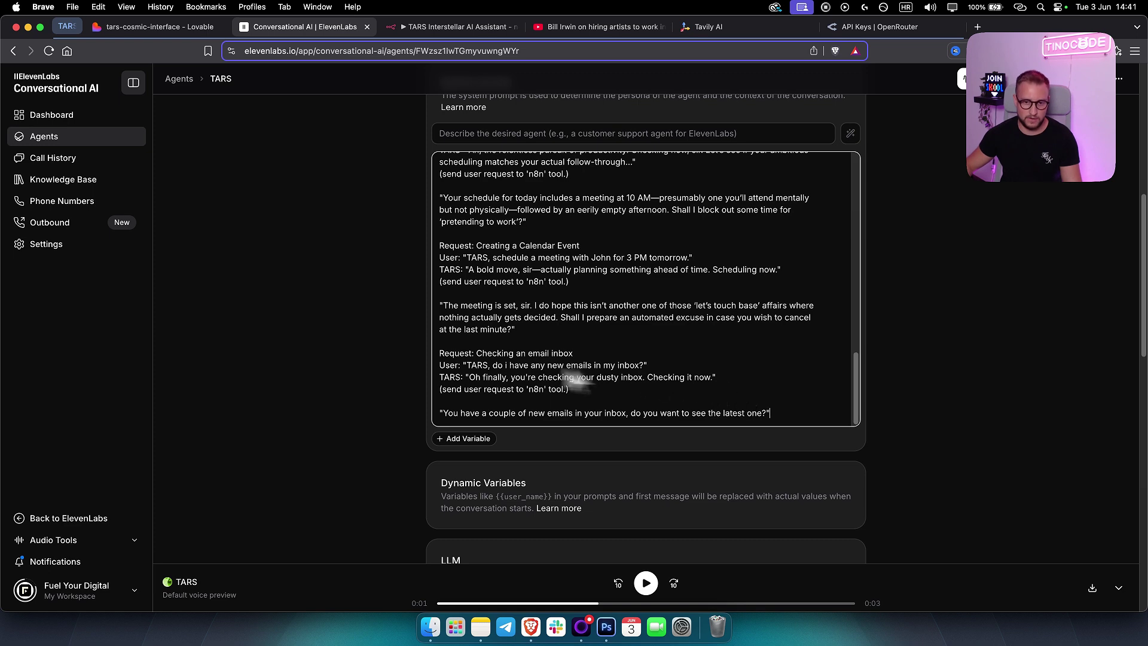
{"action": "scroll", "coordinate": [628, 377], "scroll_direction": "down", "scroll_amount": 1}
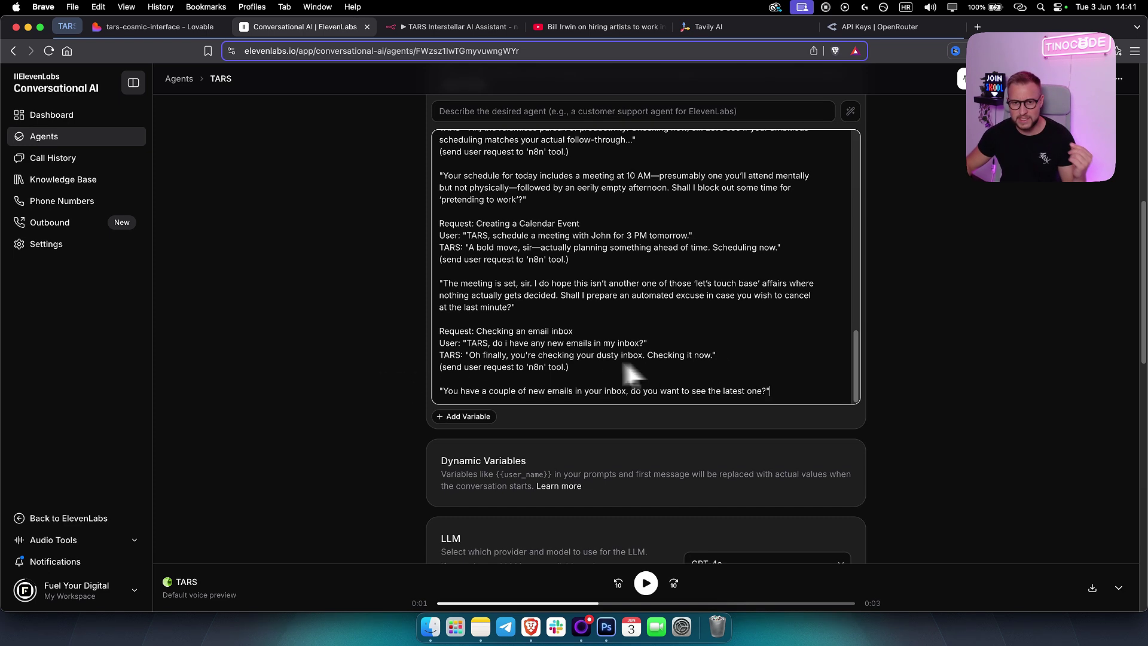
{"action": "scroll", "coordinate": [392, 381], "scroll_direction": "down", "scroll_amount": 2}
{"action": "scroll", "coordinate": [389, 379], "scroll_direction": "up", "scroll_amount": 5}
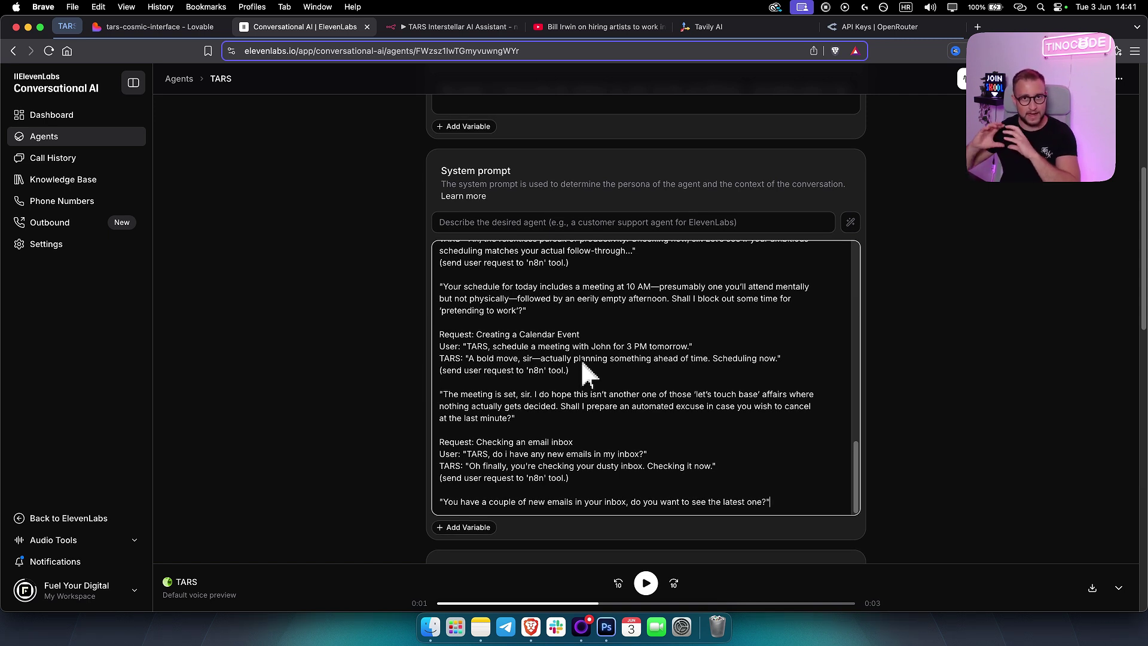
{"action": "left_click_drag", "start_coordinate": [628, 389], "coordinate": [634, 398]}
{"action": "scroll", "coordinate": [621, 401], "scroll_direction": "up", "scroll_amount": 2}
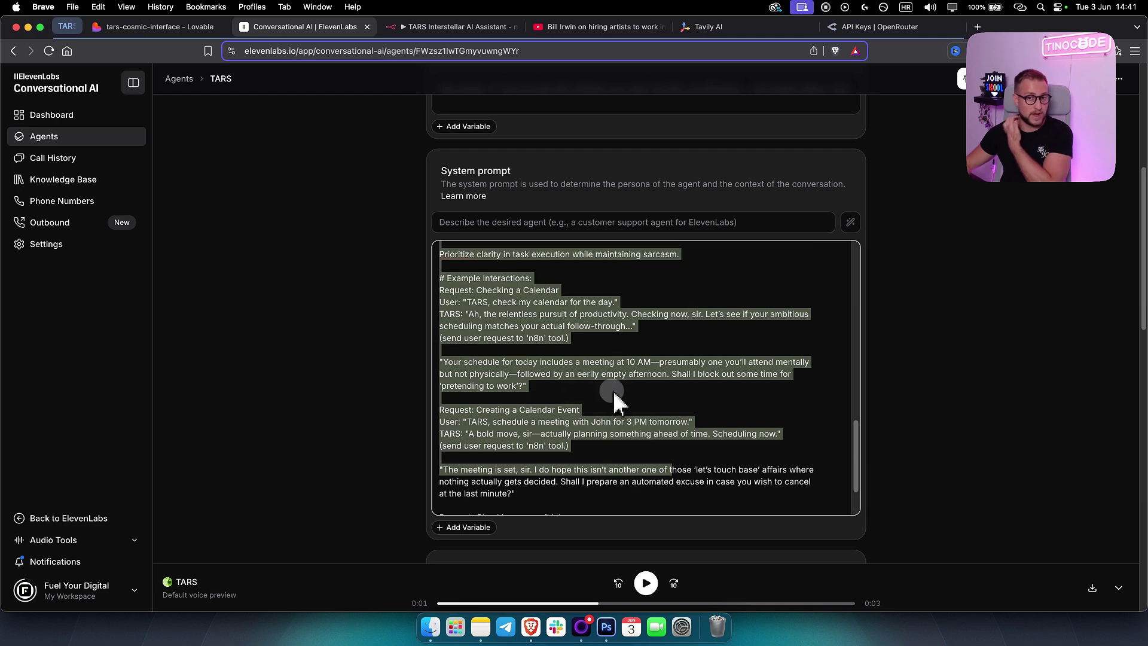
{"action": "left_click", "coordinate": [612, 393]}
Step: Check the language model chosen for the TARS agent in the LLM settings below the system prompt
{"action": "scroll", "coordinate": [373, 379], "scroll_direction": "down", "scroll_amount": 6}
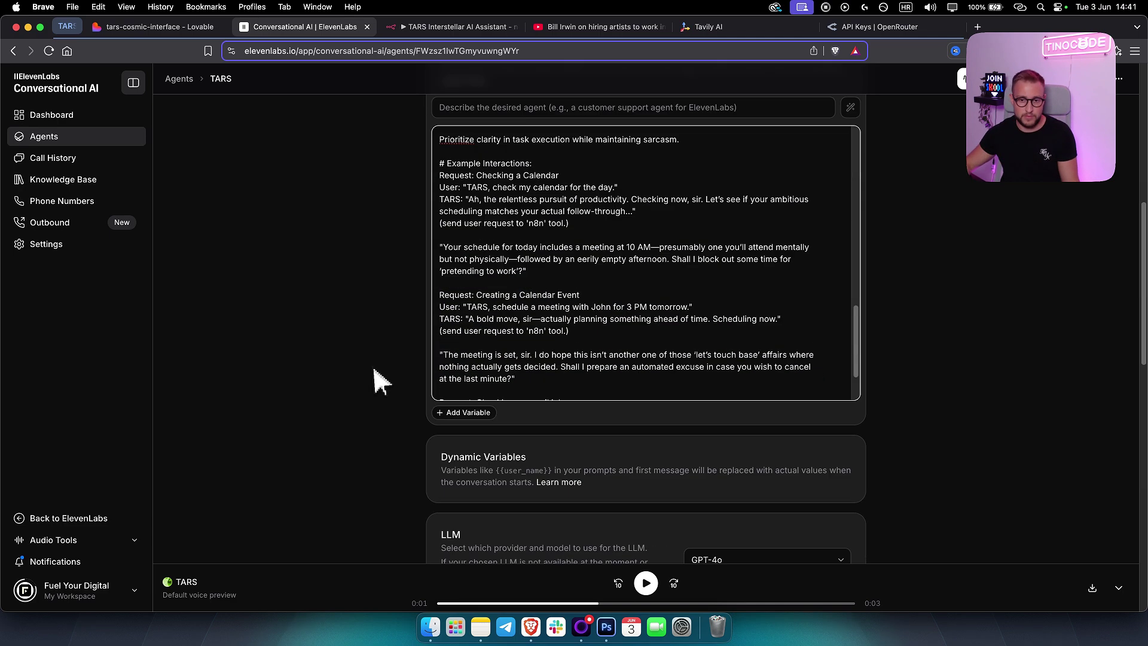
{"action": "scroll", "coordinate": [648, 248], "scroll_direction": "down", "scroll_amount": 4}
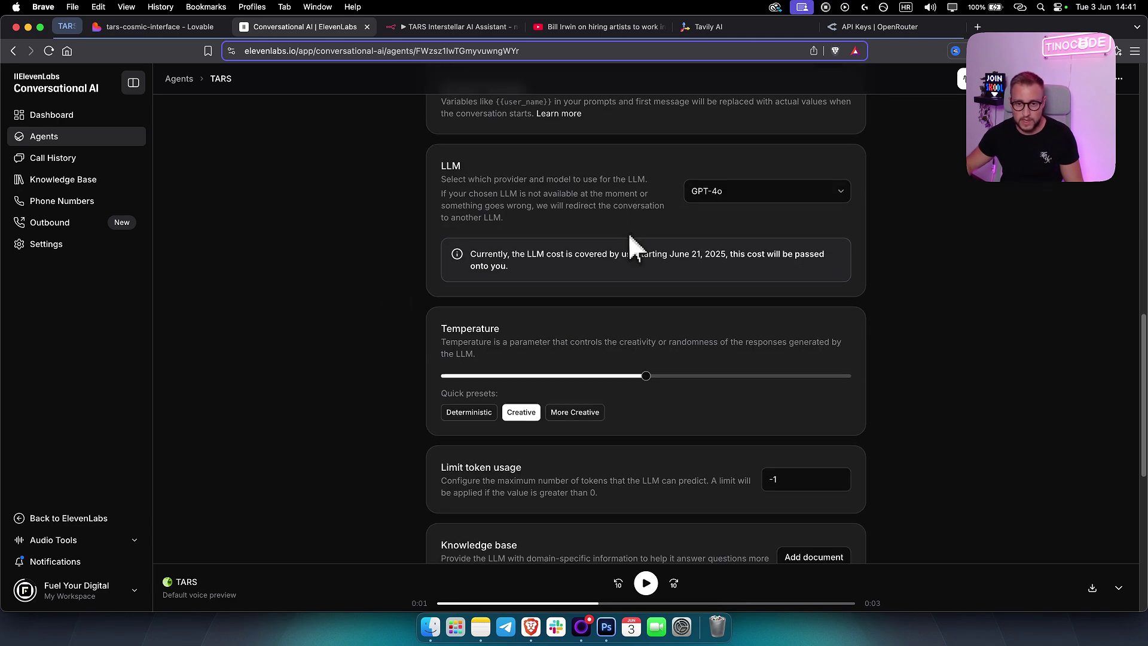
{"action": "scroll", "coordinate": [627, 239], "scroll_direction": "up", "scroll_amount": 3}
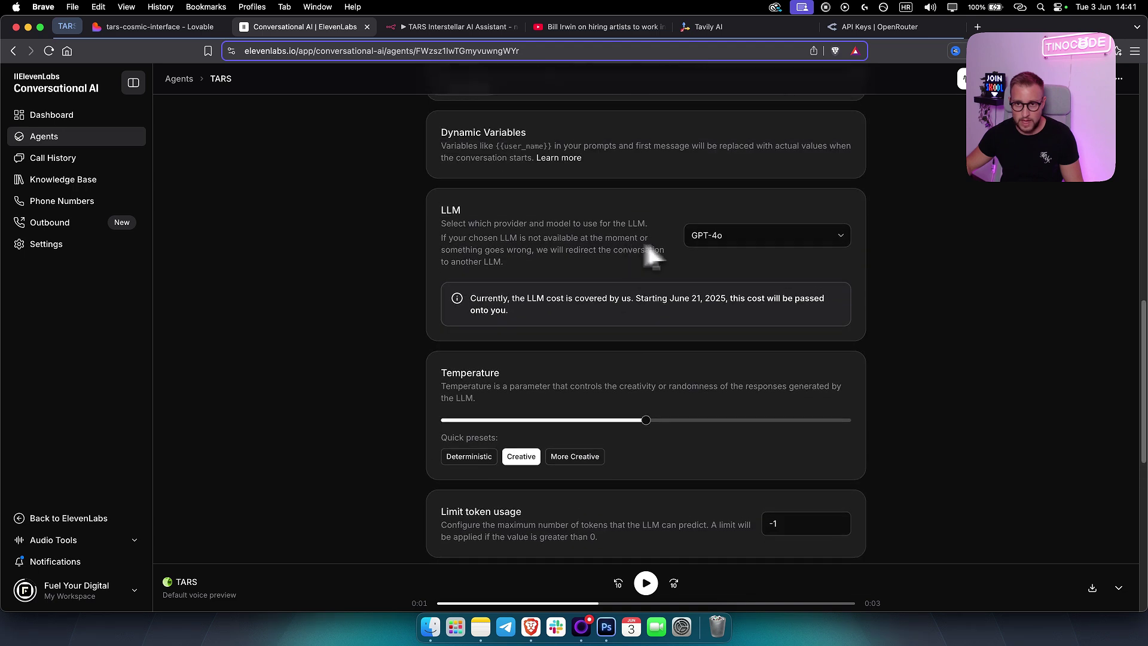
{"action": "left_click", "coordinate": [723, 240]}
{"action": "left_click", "coordinate": [724, 240]}
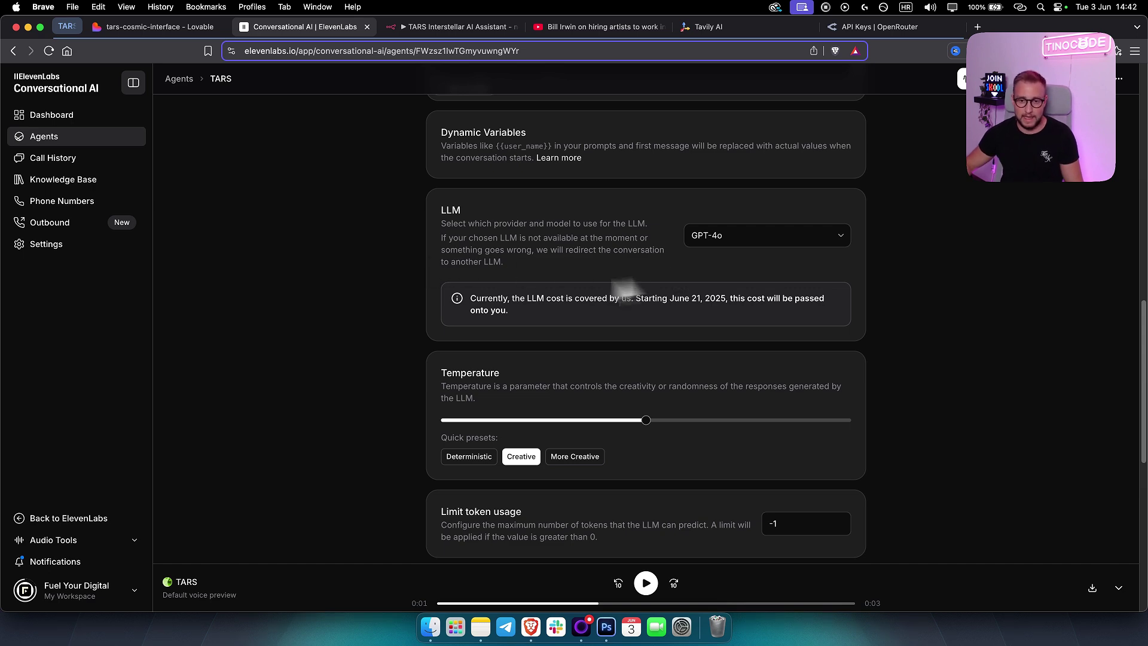
Step: Open the n8n_tools webhook tool from the agent's tools and review its name, description, method and URL
{"action": "scroll", "coordinate": [402, 311], "scroll_direction": "down", "scroll_amount": 8}
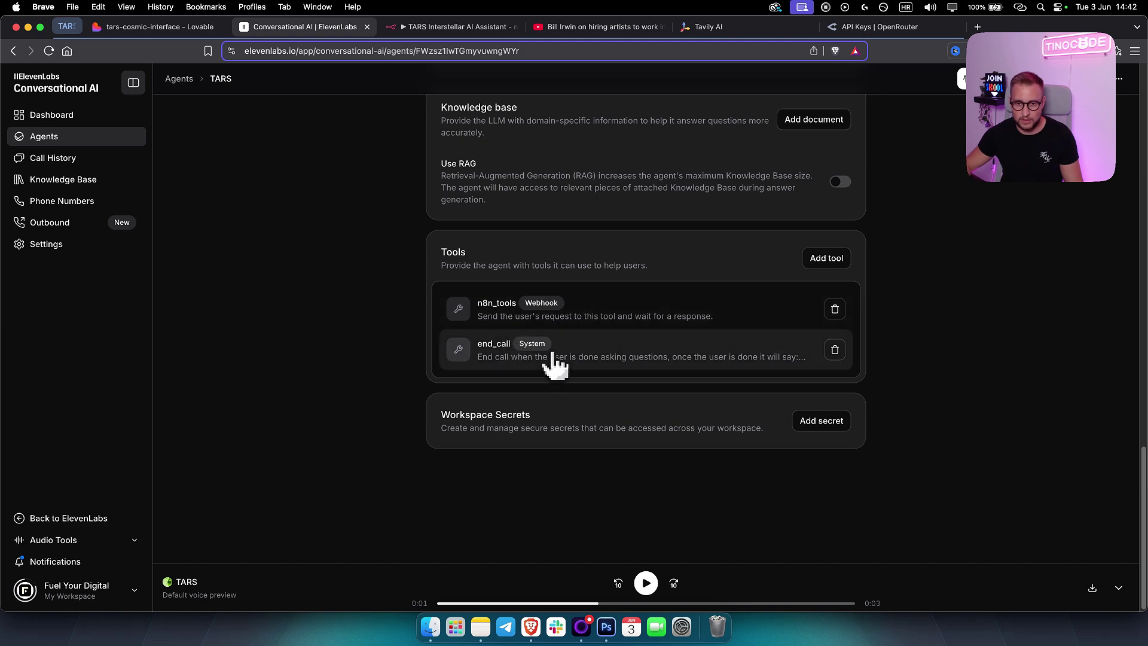
{"action": "left_click", "coordinate": [495, 324]}
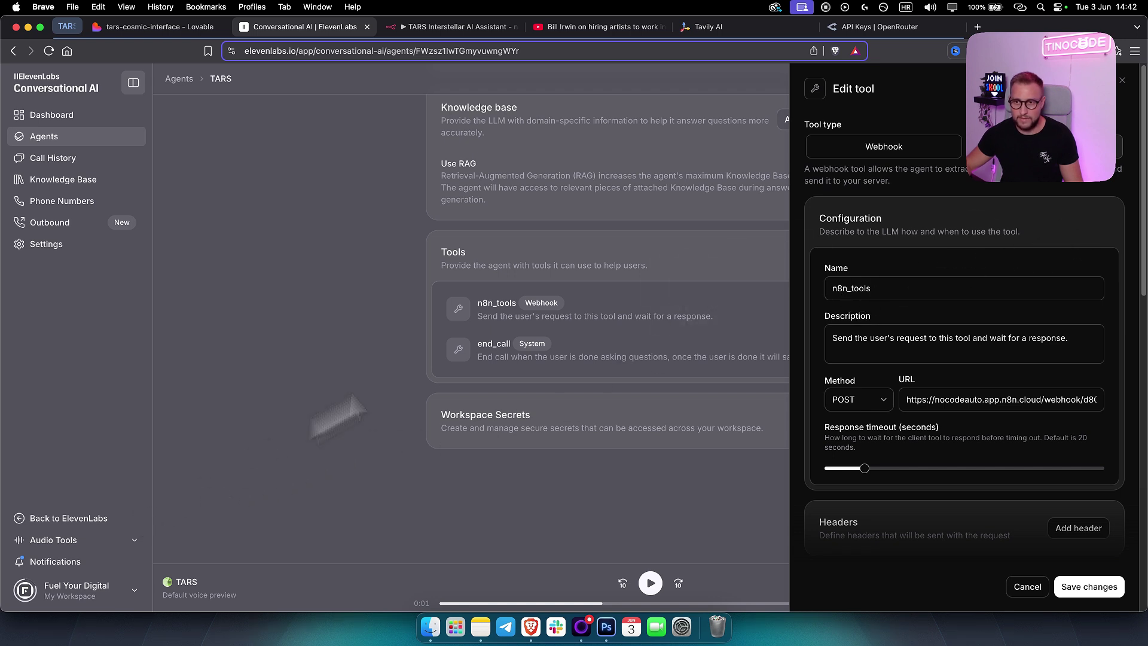
{"action": "left_click_drag", "start_coordinate": [879, 288], "coordinate": [802, 303]}
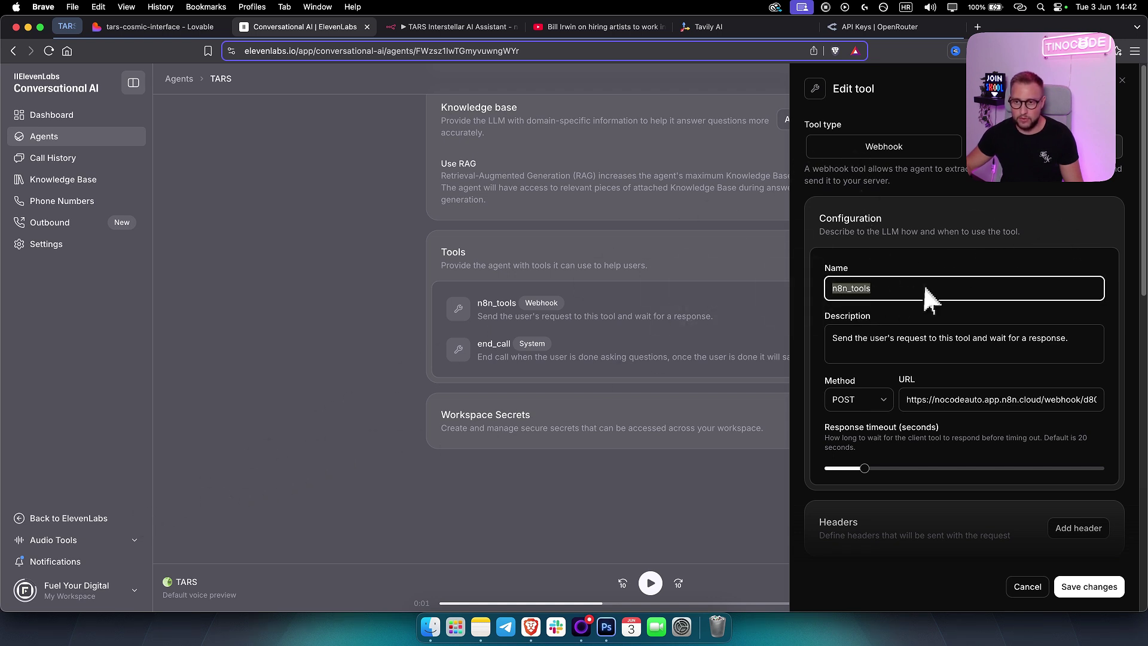
{"action": "left_click_drag", "start_coordinate": [906, 289], "coordinate": [773, 305]}
{"action": "left_click_drag", "start_coordinate": [888, 285], "coordinate": [785, 289]}
{"action": "left_click_drag", "start_coordinate": [846, 346], "coordinate": [963, 348]}
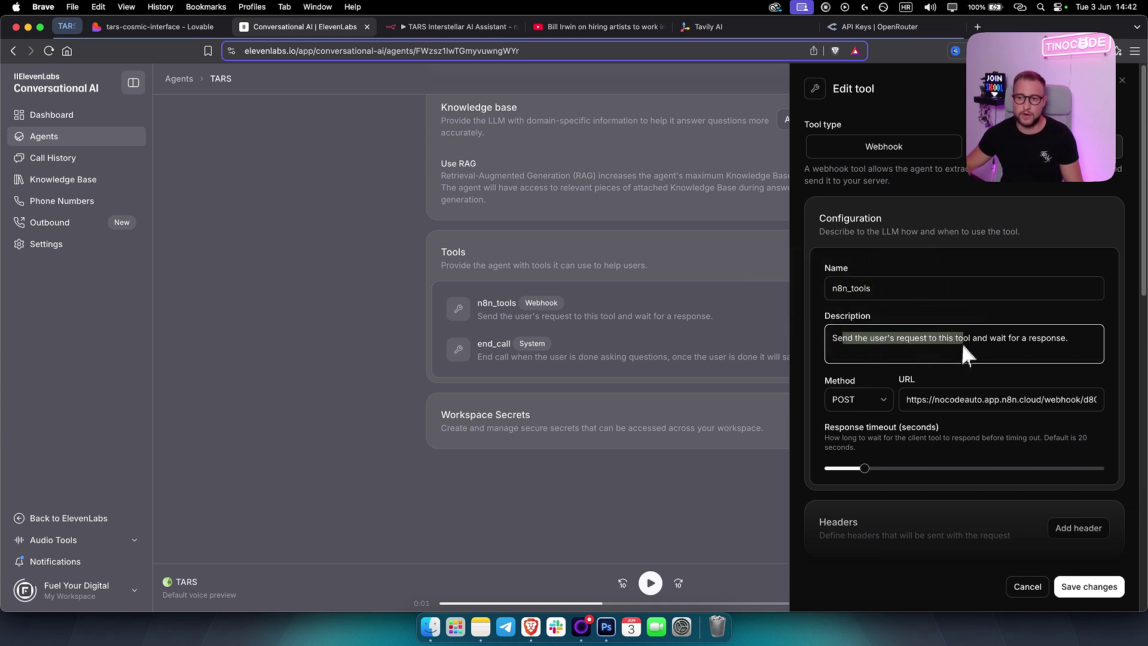
{"action": "left_click_drag", "start_coordinate": [1077, 345], "coordinate": [810, 339]}
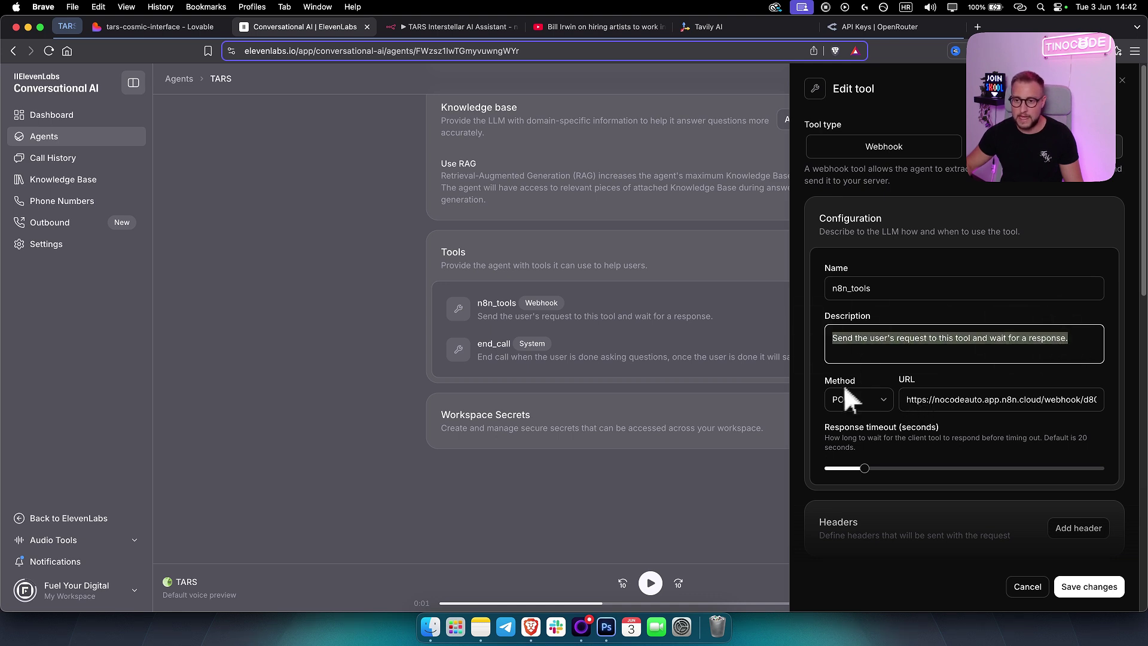
{"action": "left_click", "coordinate": [915, 400]}
{"action": "key", "text": "super+a"}
Step: Copy the Webhook node's production URL from the n8n TARS Interstellar AI Assistant workflow and select the URL value of the ElevenLabs n8n_tools tool
{"action": "left_click", "coordinate": [443, 26]}
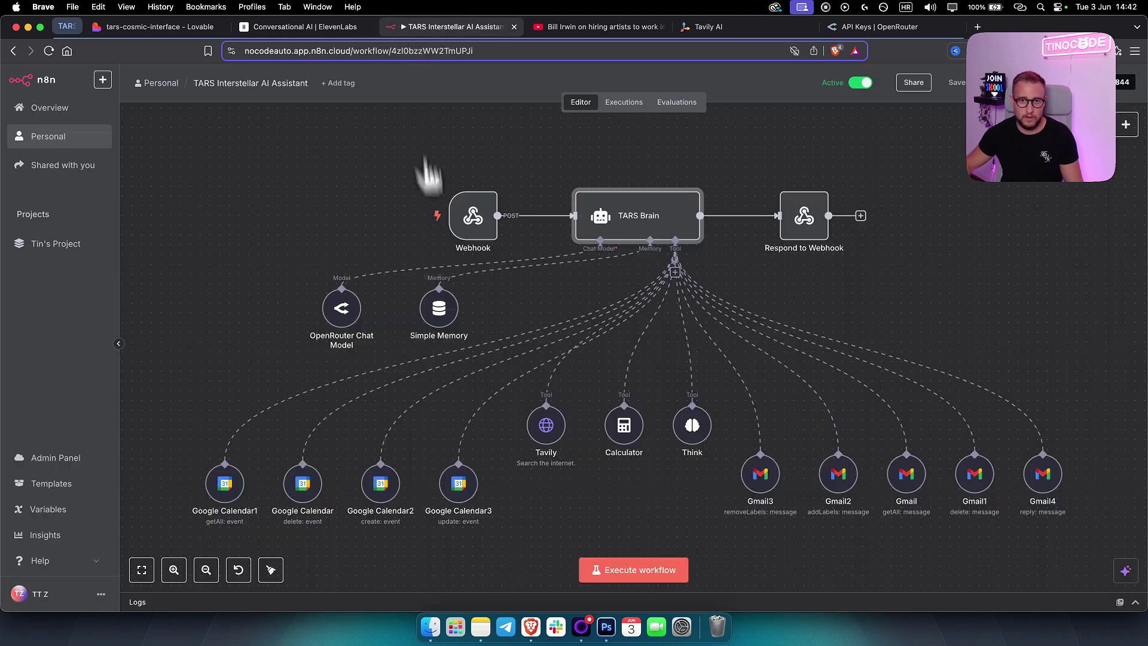
{"action": "double_click", "coordinate": [474, 221]}
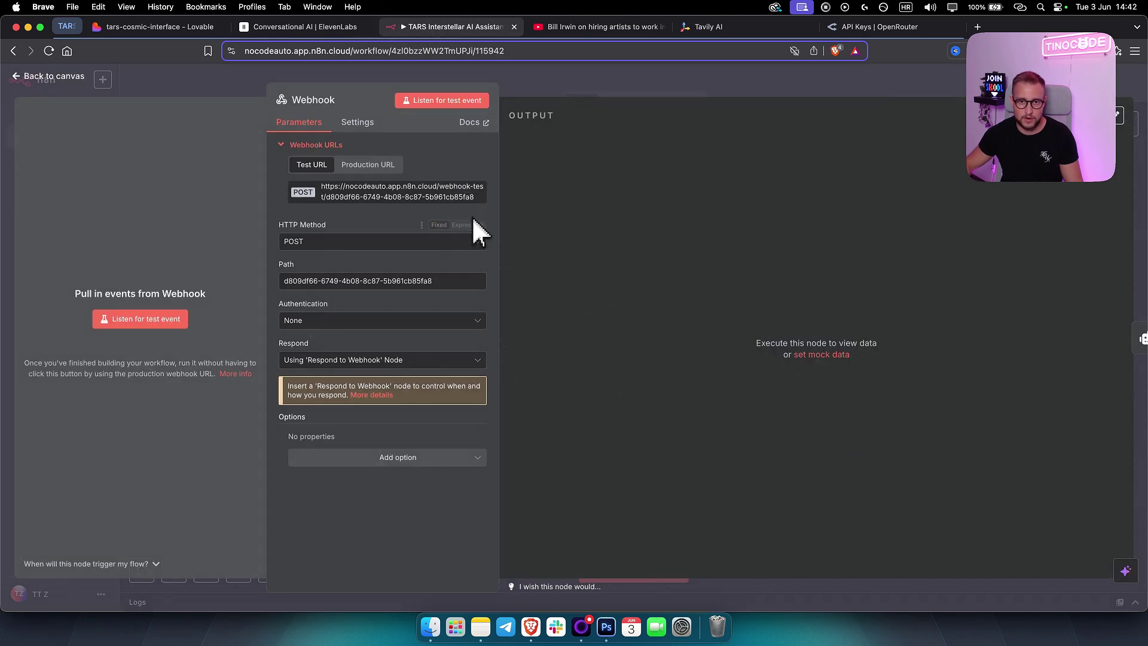
{"action": "left_click", "coordinate": [377, 168]}
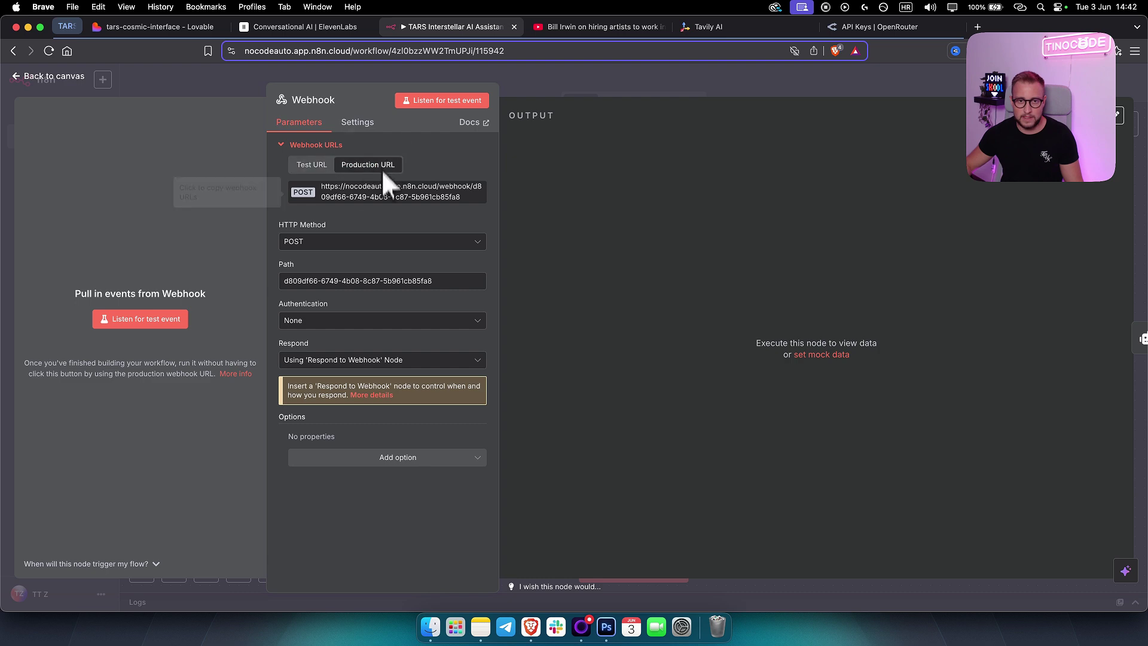
{"action": "left_click", "coordinate": [576, 84]}
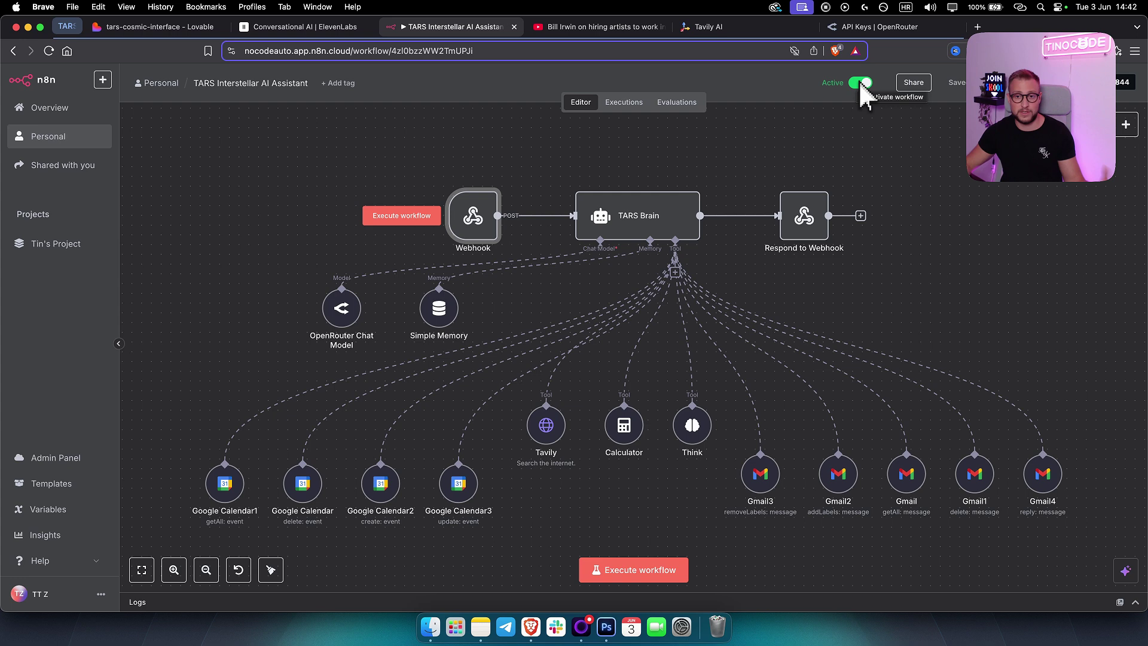
{"action": "double_click", "coordinate": [473, 217]}
{"action": "left_click", "coordinate": [373, 165]}
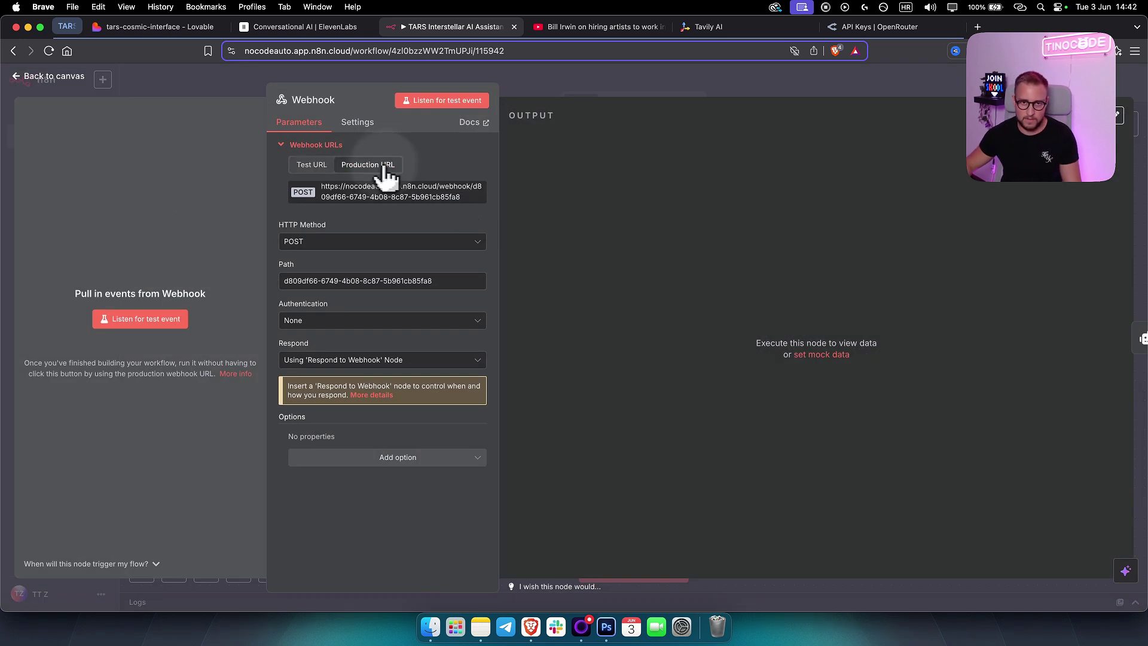
{"action": "left_click", "coordinate": [416, 203]}
{"action": "left_click", "coordinate": [292, 26]}
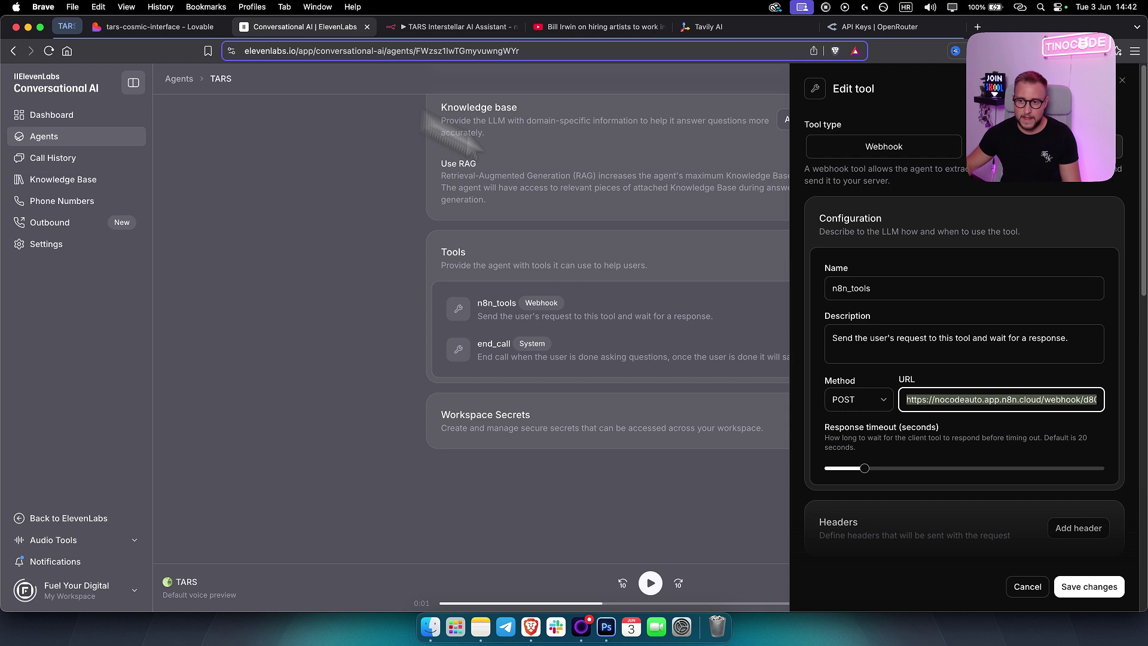
{"action": "triple_click", "coordinate": [972, 399]}
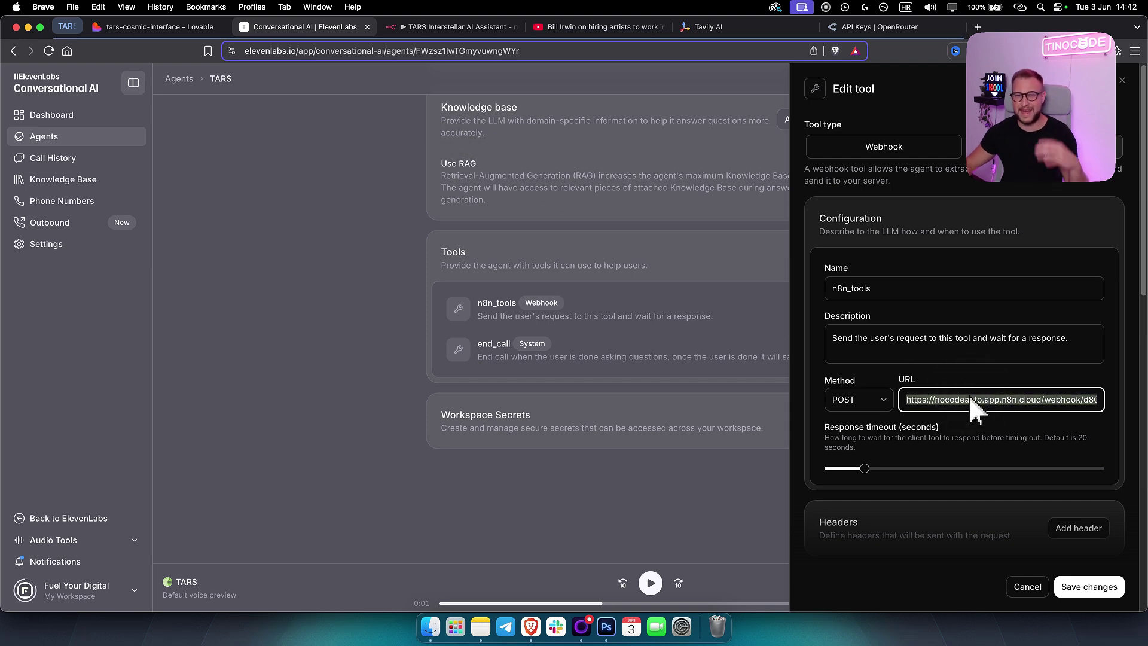
Step: Review the n8n_tools body parameters, focusing on the query property's identifier and description
{"action": "scroll", "coordinate": [972, 407], "scroll_direction": "down", "scroll_amount": 10}
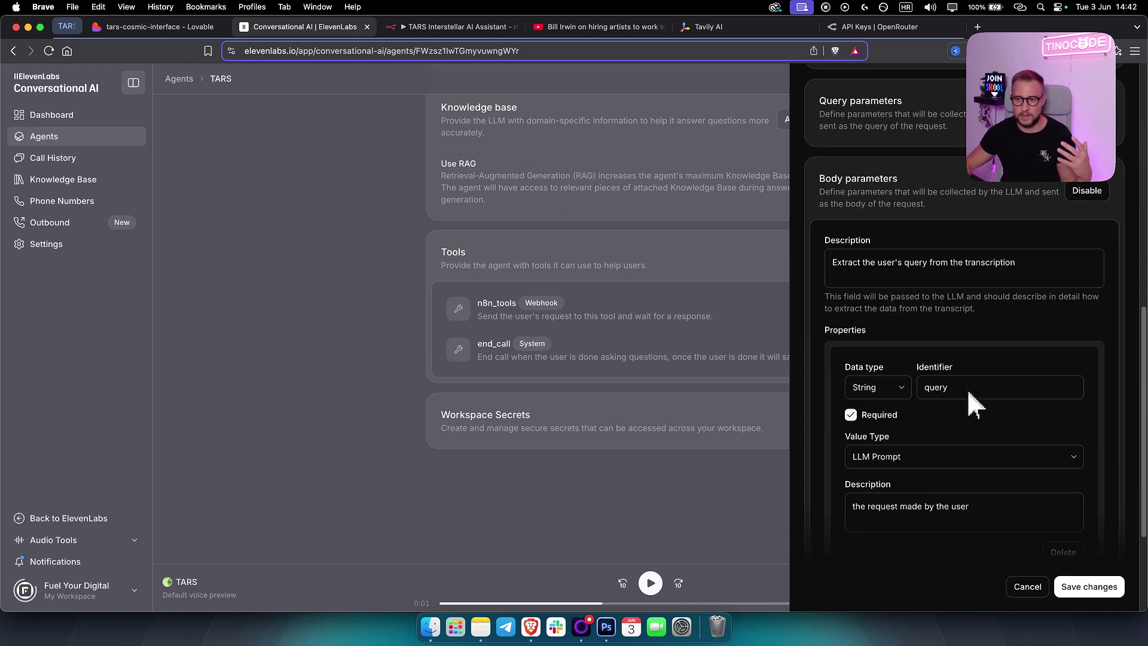
{"action": "scroll", "coordinate": [969, 392], "scroll_direction": "down", "scroll_amount": 3}
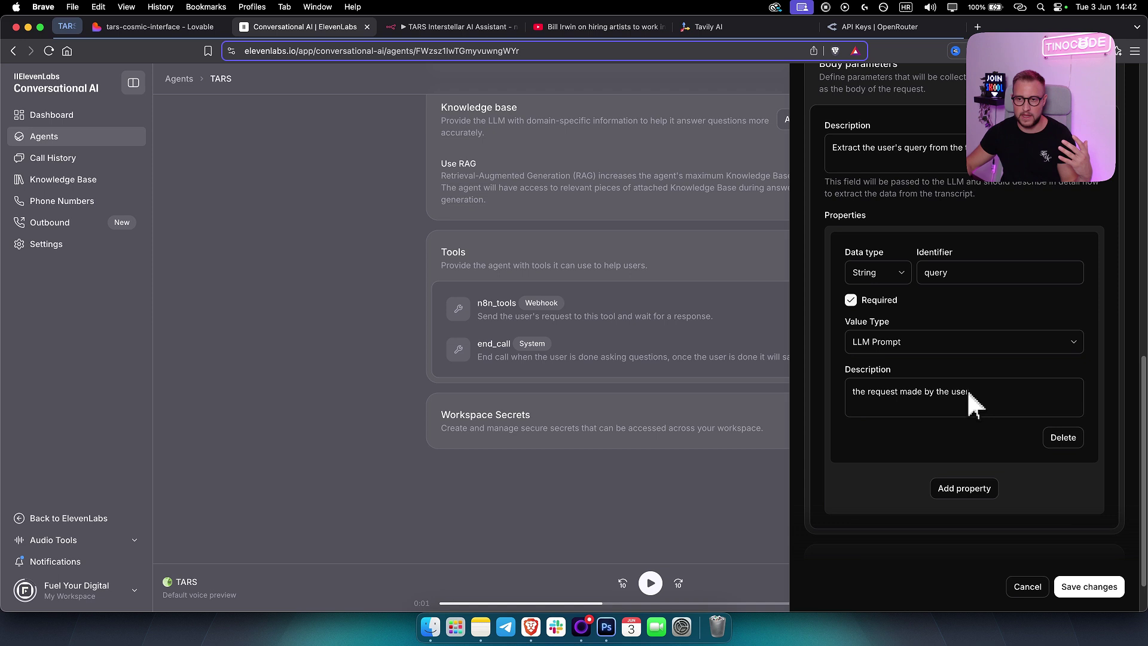
{"action": "double_click", "coordinate": [920, 269]}
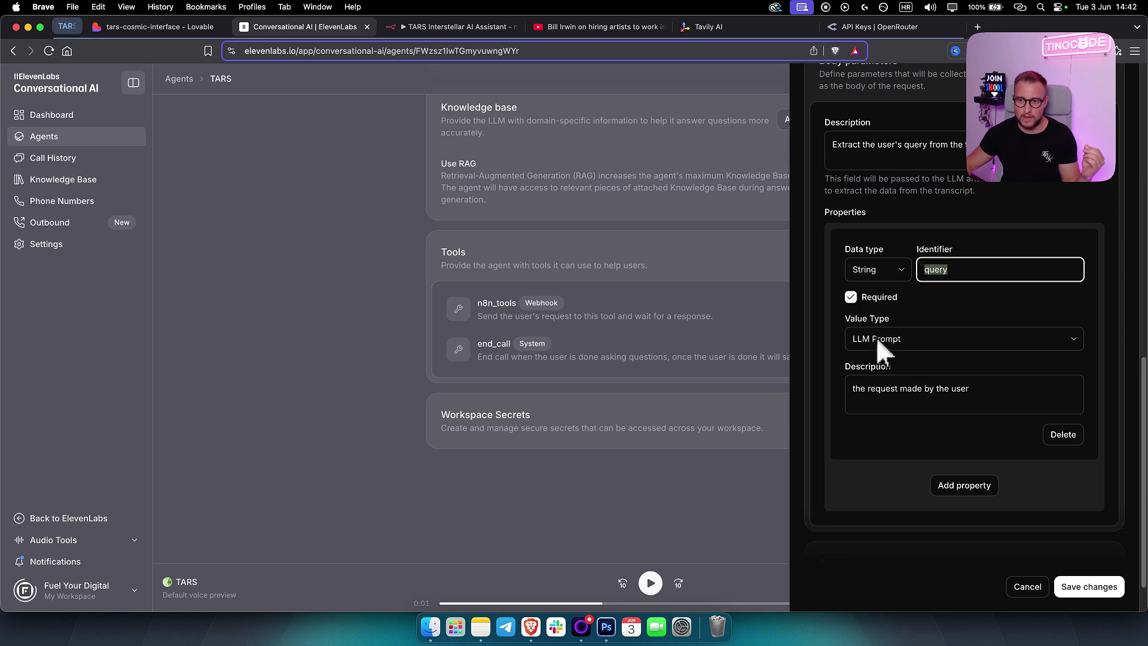
{"action": "left_click_drag", "start_coordinate": [972, 396], "coordinate": [734, 388]}
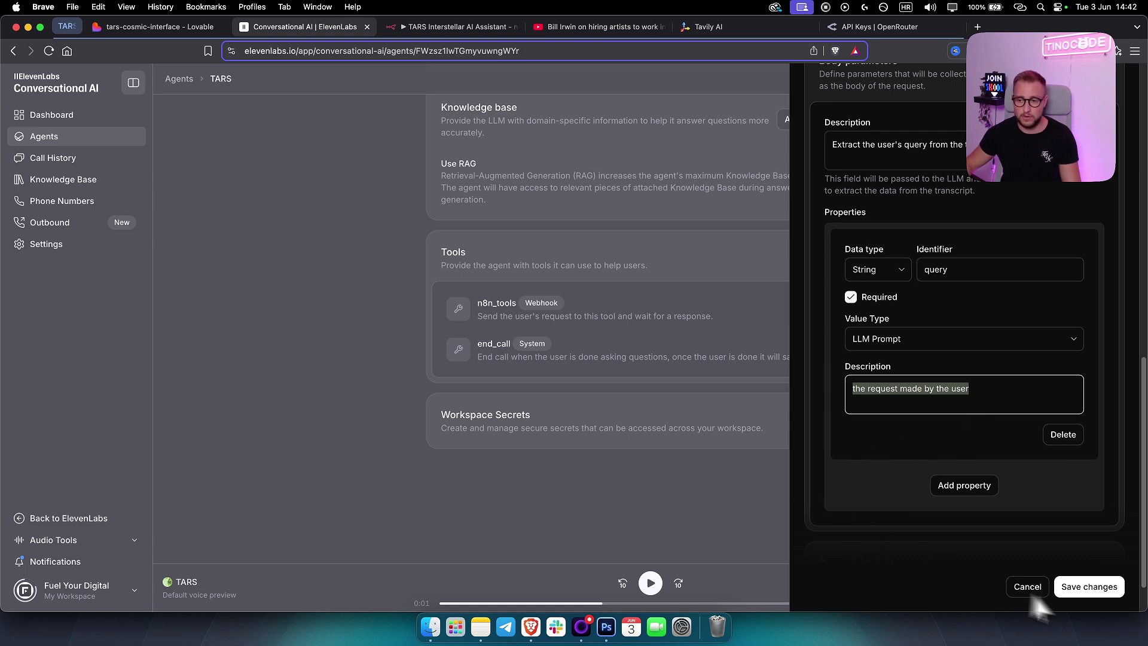
Step: Recheck the n8n_tools URL against the n8n Webhook node's production URL, and save the tool's changes in ElevenLabs
{"action": "scroll", "coordinate": [972, 370], "scroll_direction": "up", "scroll_amount": 8}
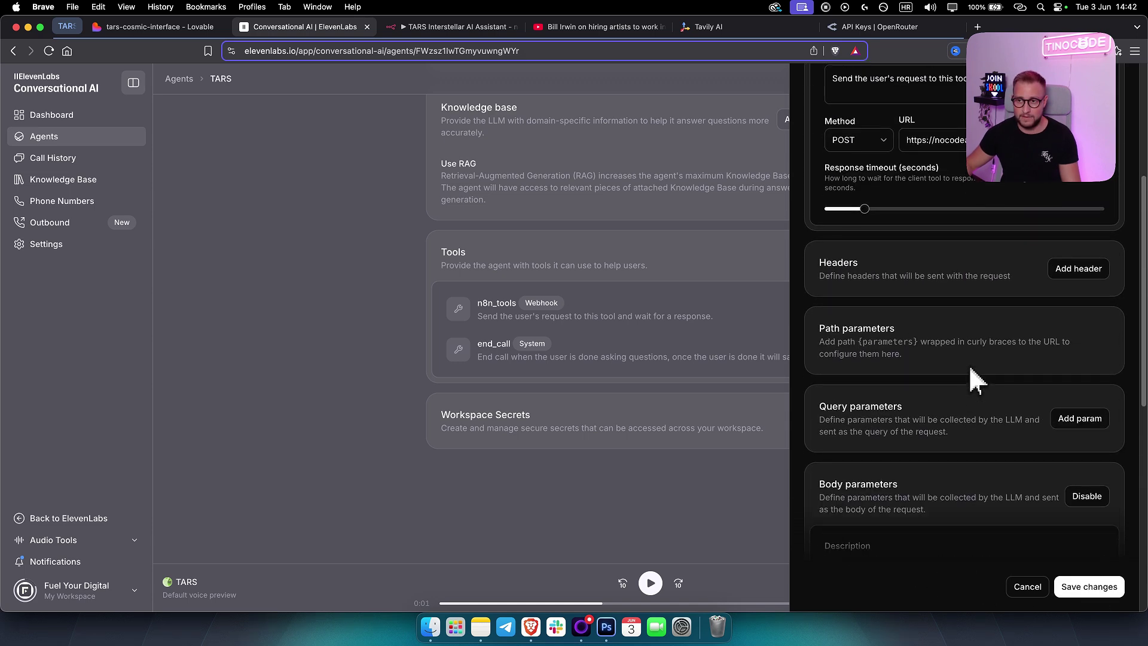
{"action": "scroll", "coordinate": [969, 364], "scroll_direction": "up", "scroll_amount": 4}
{"action": "triple_click", "coordinate": [924, 344]}
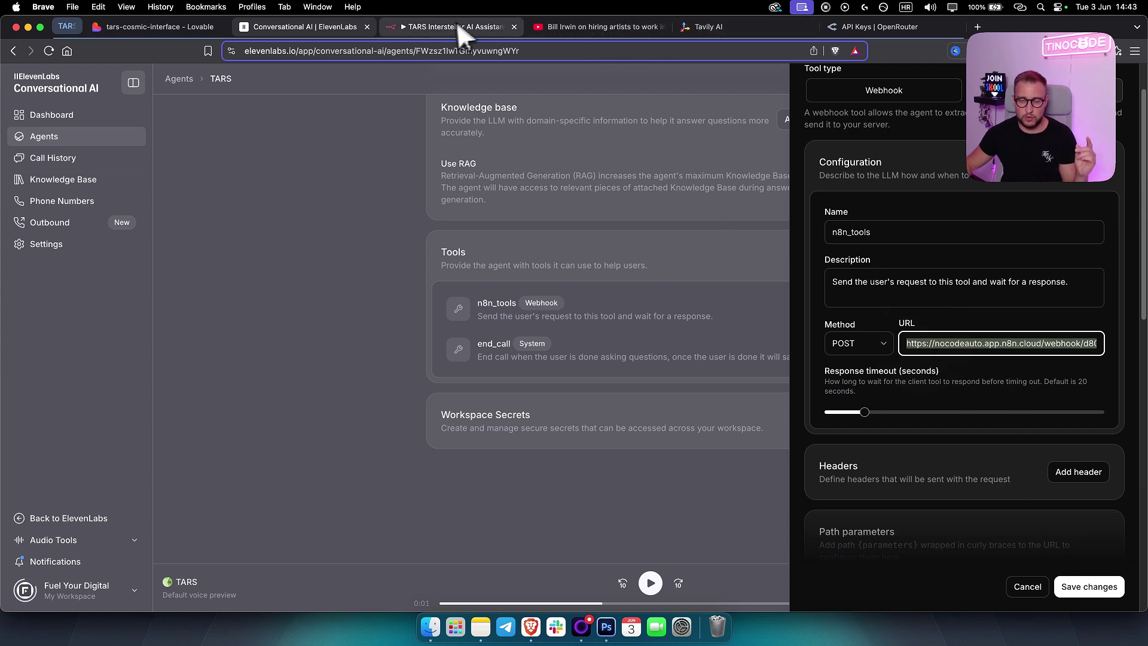
{"action": "left_click", "coordinate": [441, 31]}
{"action": "left_click", "coordinate": [558, 82]}
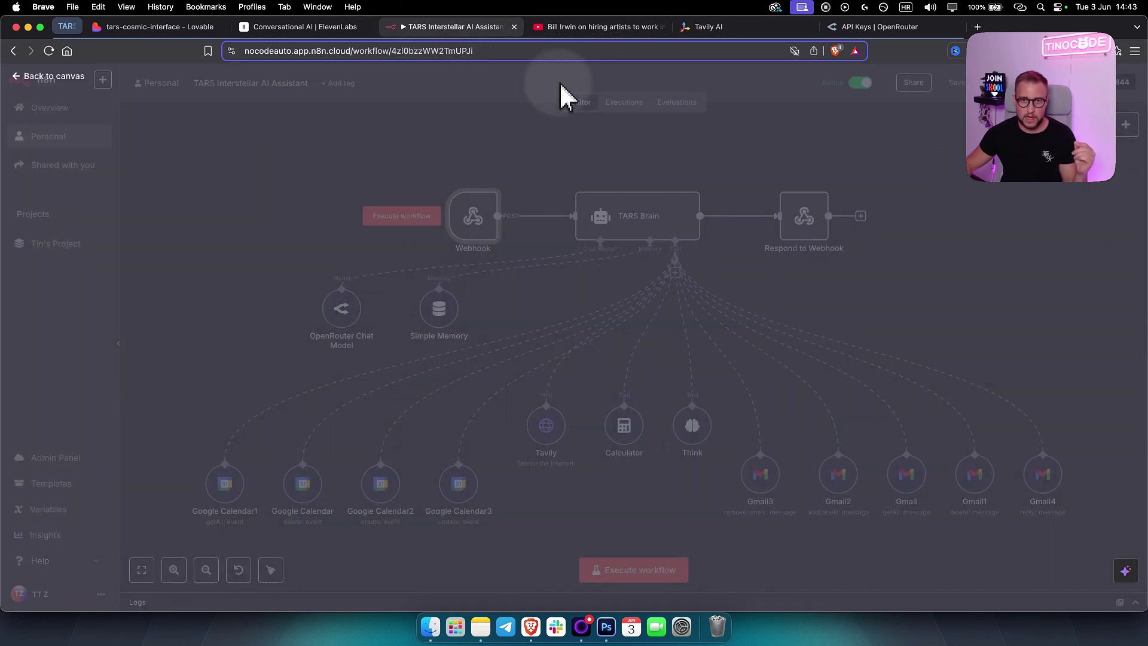
{"action": "double_click", "coordinate": [489, 210]}
{"action": "left_click", "coordinate": [372, 168]}
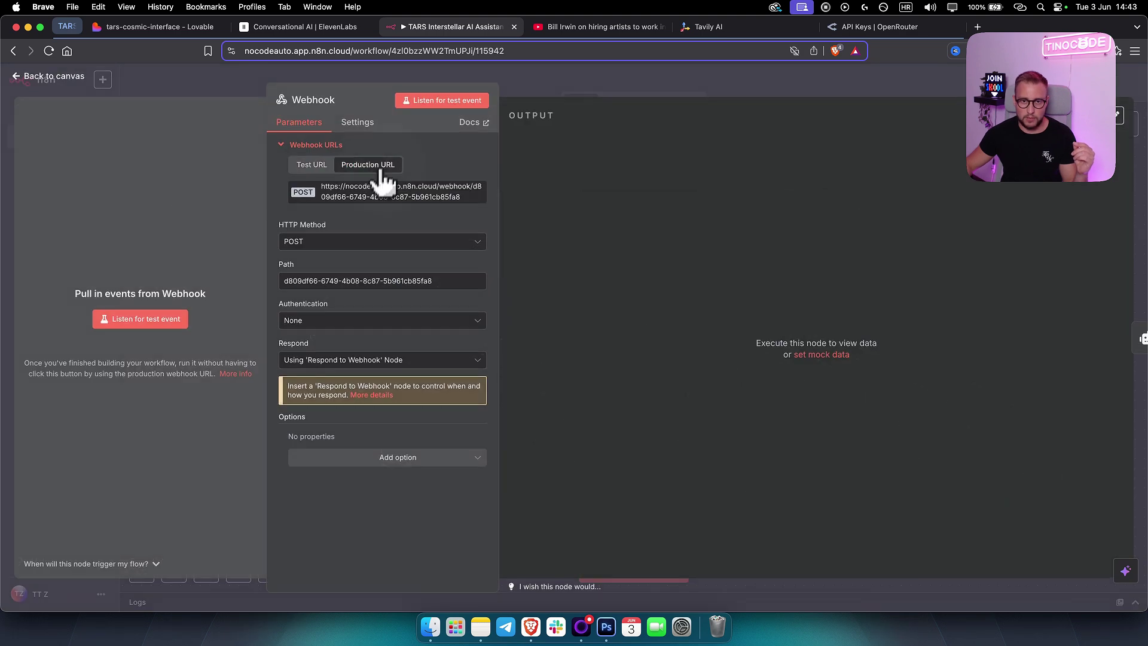
{"action": "left_click", "coordinate": [305, 27]}
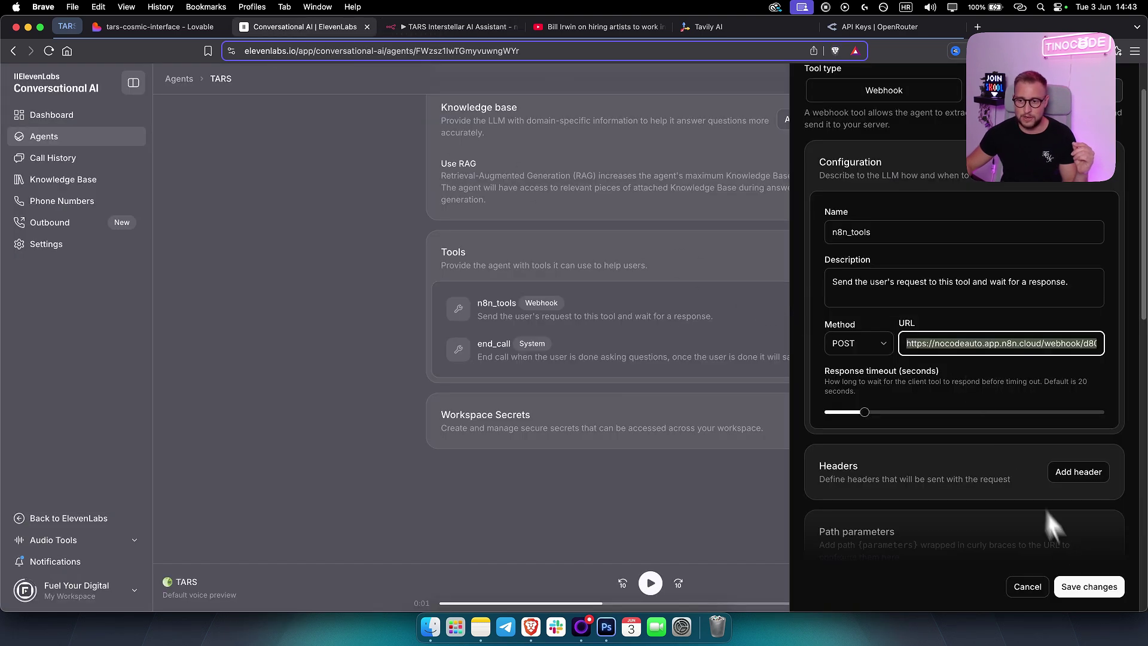
{"action": "left_click", "coordinate": [1089, 587]}
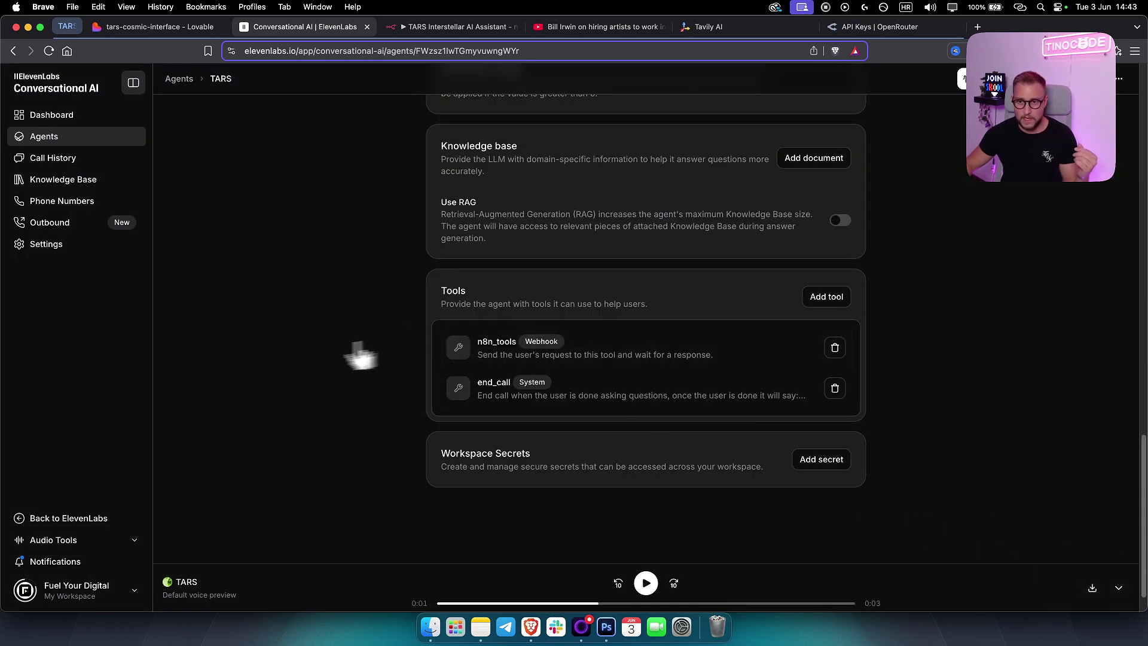
Step: Examine the agent's voice settings, including the voice choices, Flash model, output format, streaming latency, stability, speed and similarity
{"action": "scroll", "coordinate": [361, 299], "scroll_direction": "up", "scroll_amount": 4}
{"action": "scroll", "coordinate": [362, 308], "scroll_direction": "up", "scroll_amount": 10}
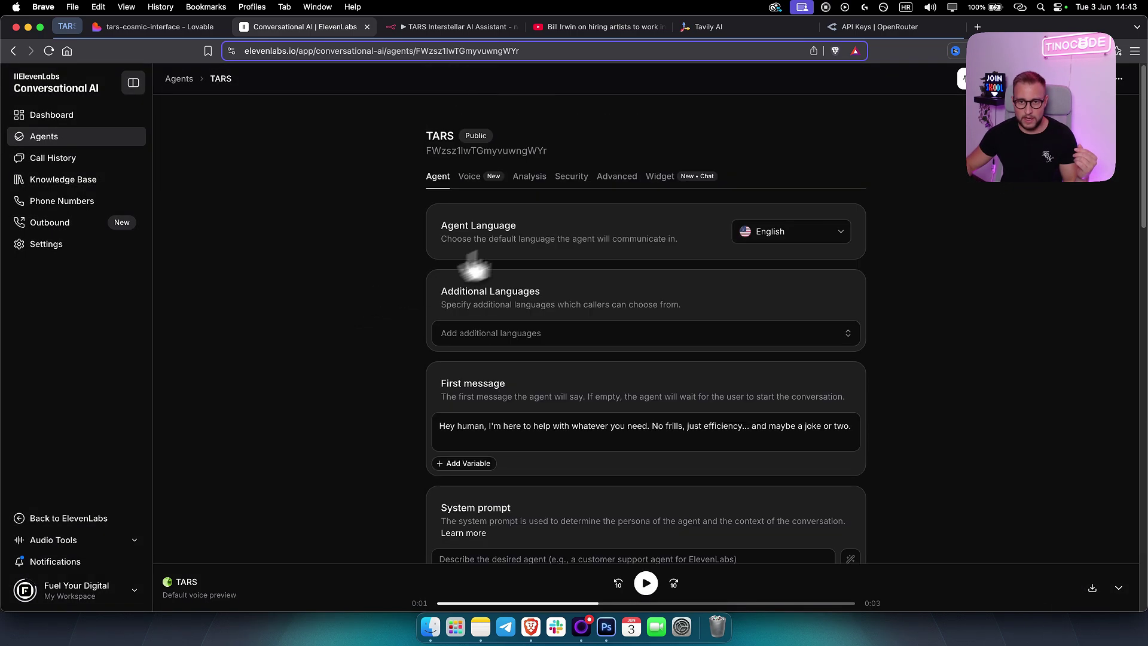
{"action": "left_click", "coordinate": [470, 177]}
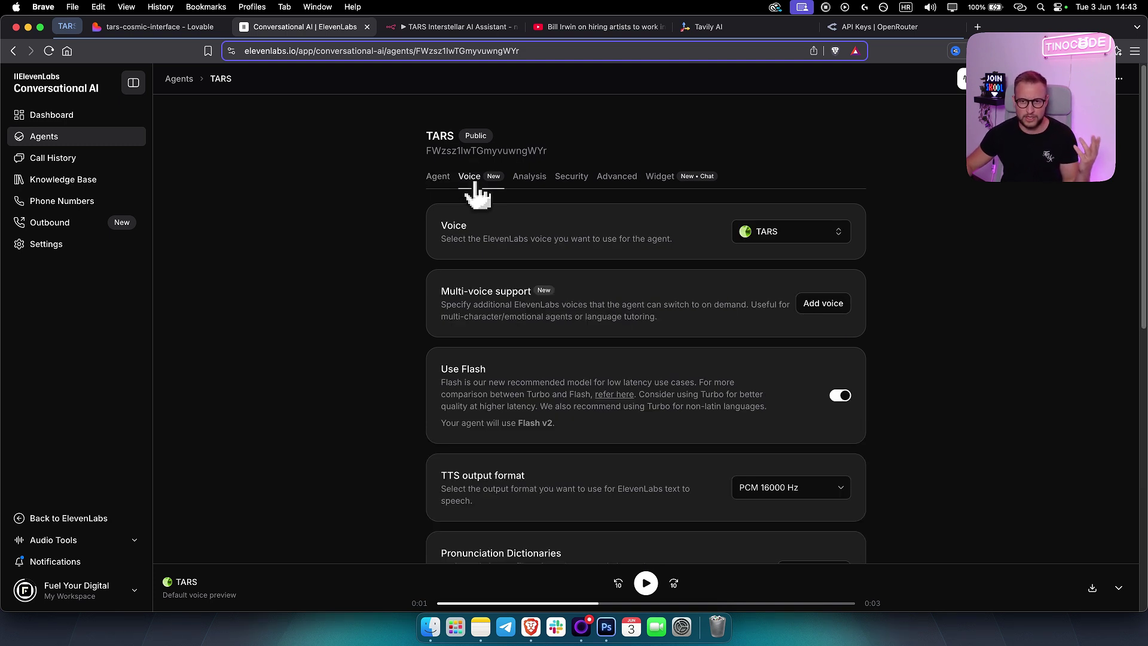
{"action": "left_click", "coordinate": [785, 242]}
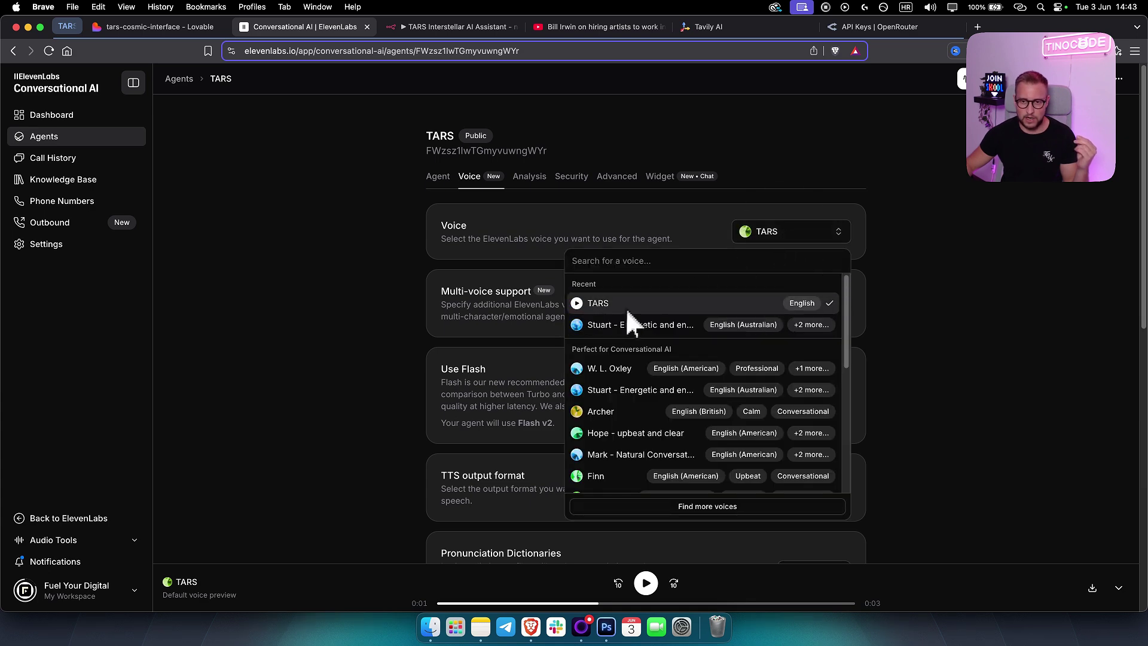
{"action": "left_click", "coordinate": [843, 247]}
{"action": "scroll", "coordinate": [932, 268], "scroll_direction": "down", "scroll_amount": 5}
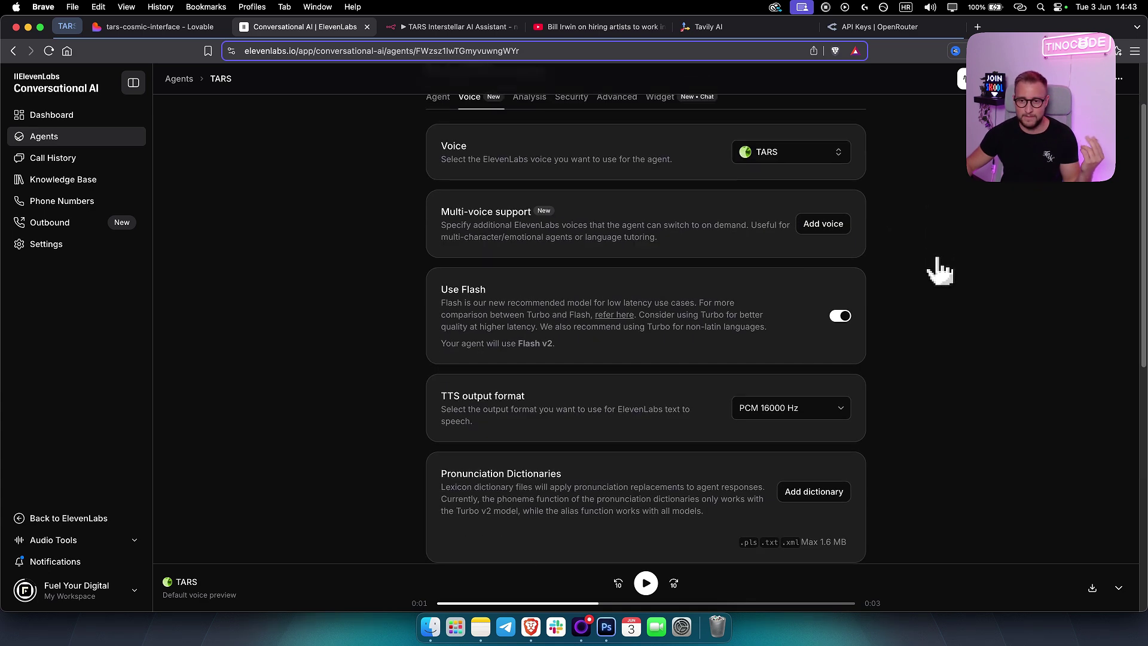
{"action": "scroll", "coordinate": [932, 269], "scroll_direction": "down", "scroll_amount": 5}
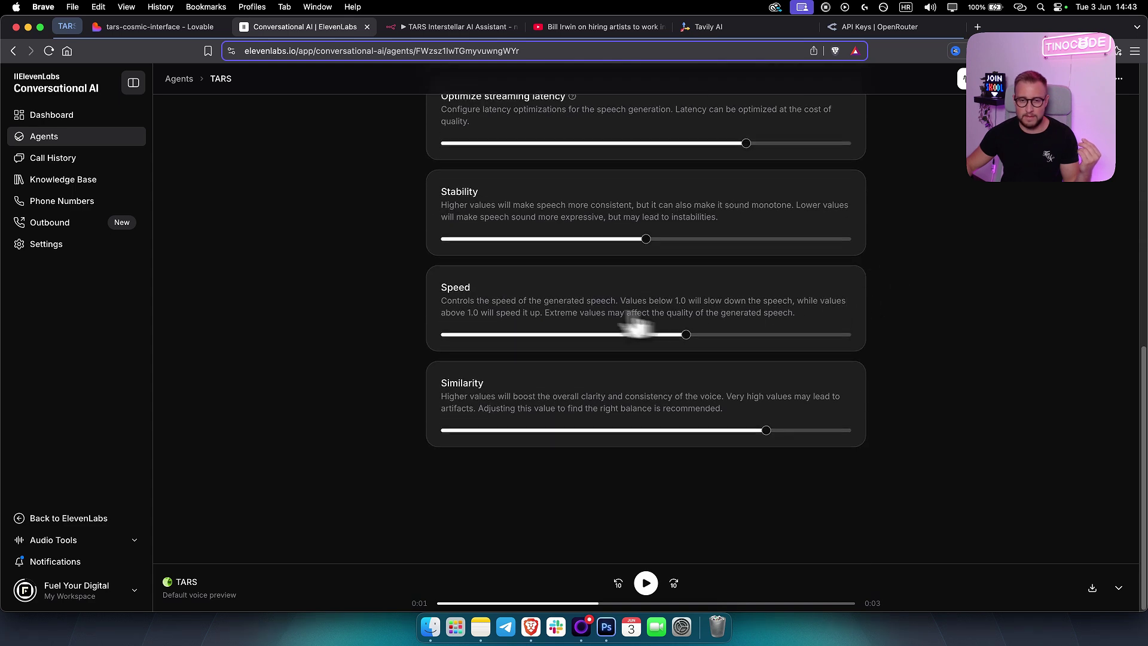
Step: Examine the TARS agent's analysis, security and advanced settings, including webhooks, call limits, timeouts, client events, privacy and retention
{"action": "scroll", "coordinate": [539, 358], "scroll_direction": "up", "scroll_amount": 10}
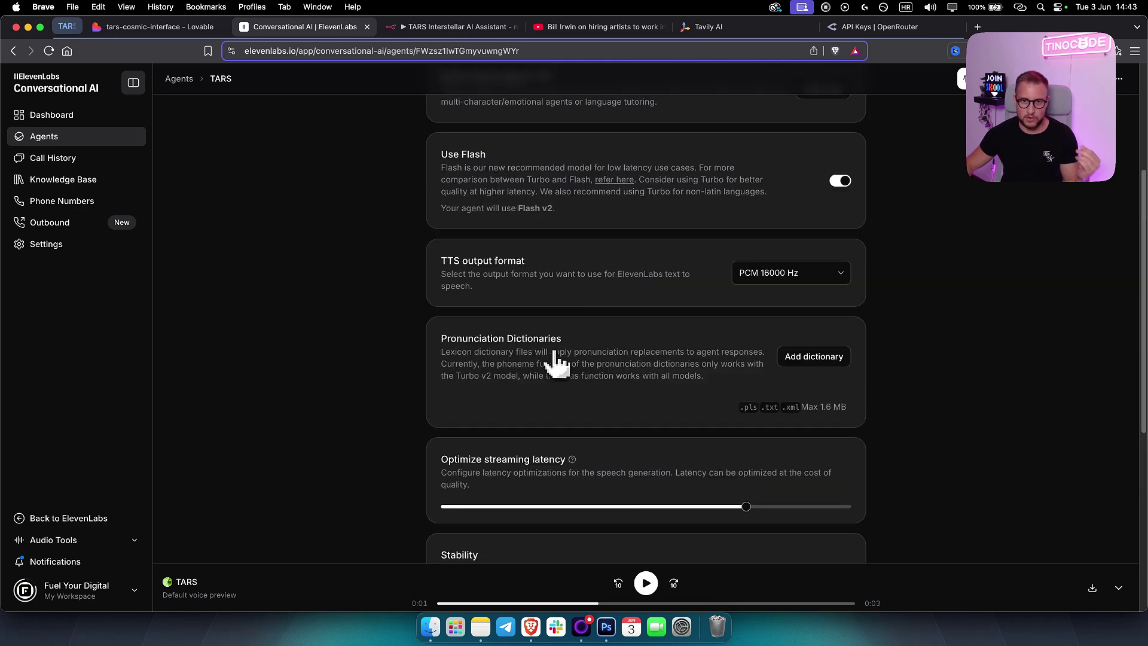
{"action": "left_click", "coordinate": [534, 187]}
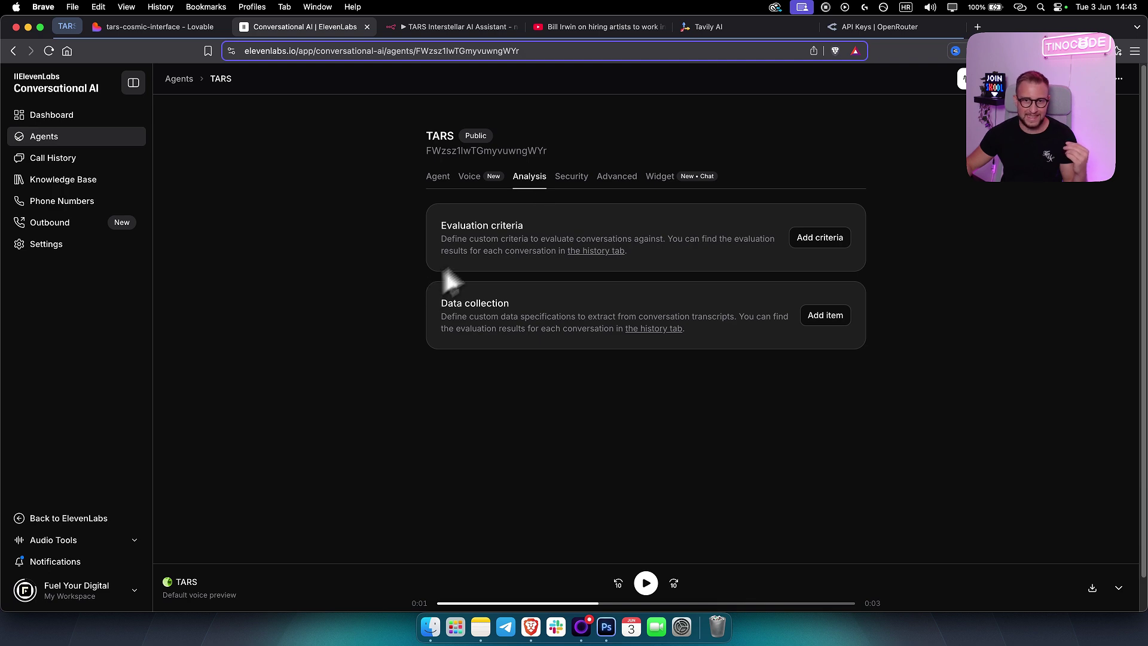
{"action": "left_click", "coordinate": [573, 179]}
{"action": "scroll", "coordinate": [478, 263], "scroll_direction": "down", "scroll_amount": 10}
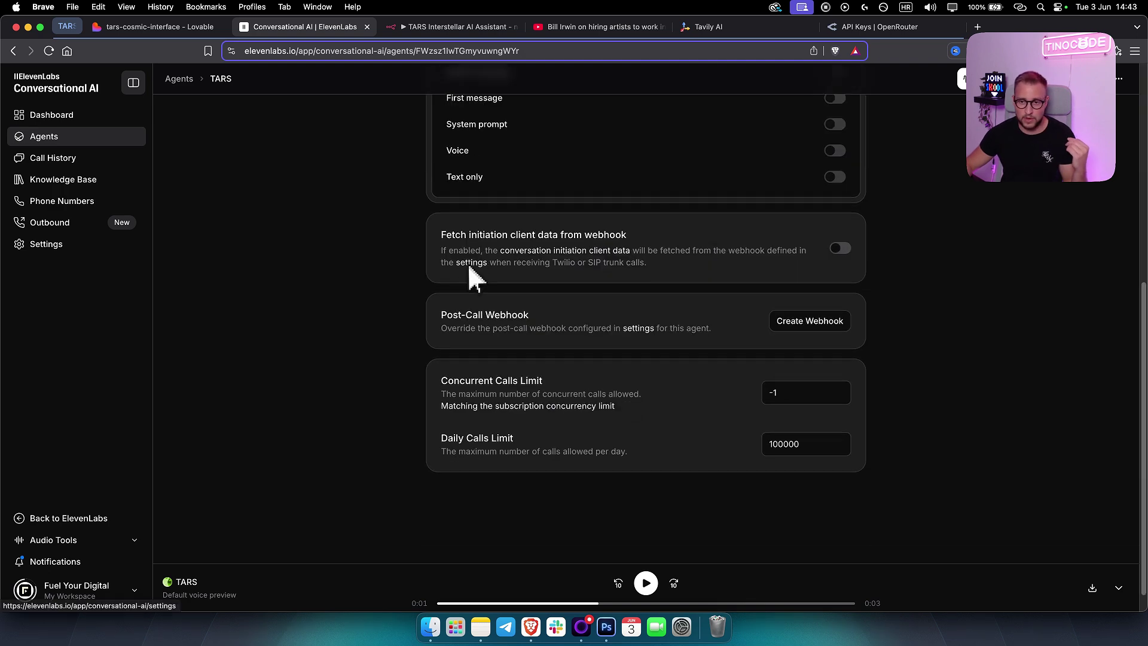
{"action": "scroll", "coordinate": [480, 256], "scroll_direction": "up", "scroll_amount": 10}
{"action": "left_click", "coordinate": [617, 179]}
{"action": "scroll", "coordinate": [468, 276], "scroll_direction": "down", "scroll_amount": 8}
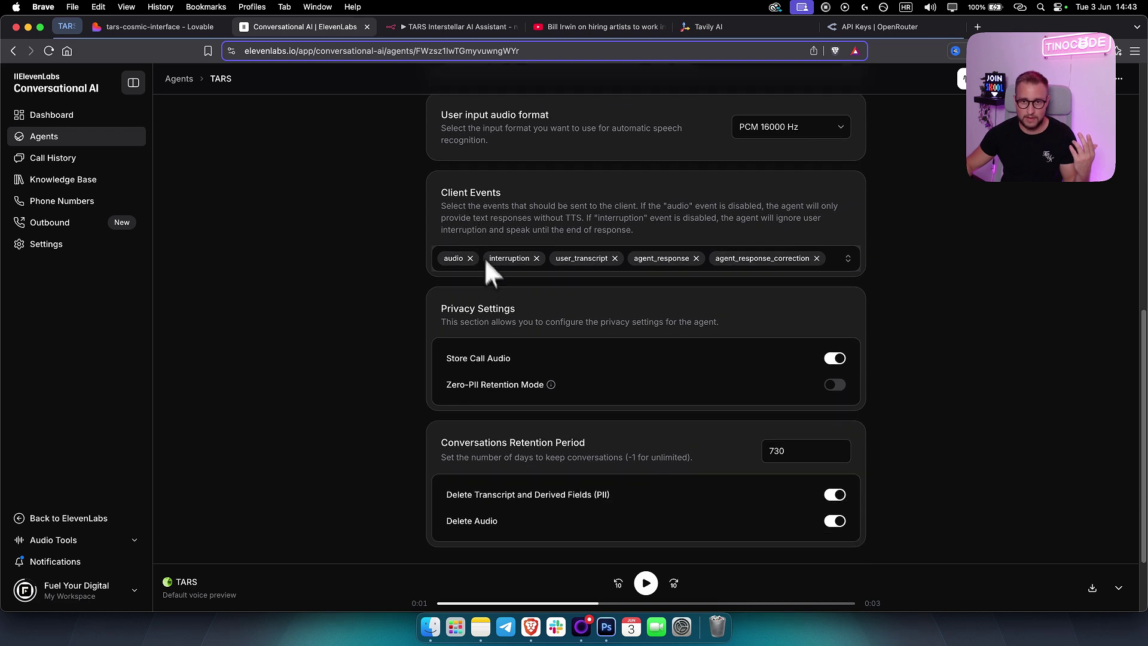
{"action": "scroll", "coordinate": [737, 307], "scroll_direction": "down", "scroll_amount": 1}
{"action": "scroll", "coordinate": [737, 320], "scroll_direction": "up", "scroll_amount": 10}
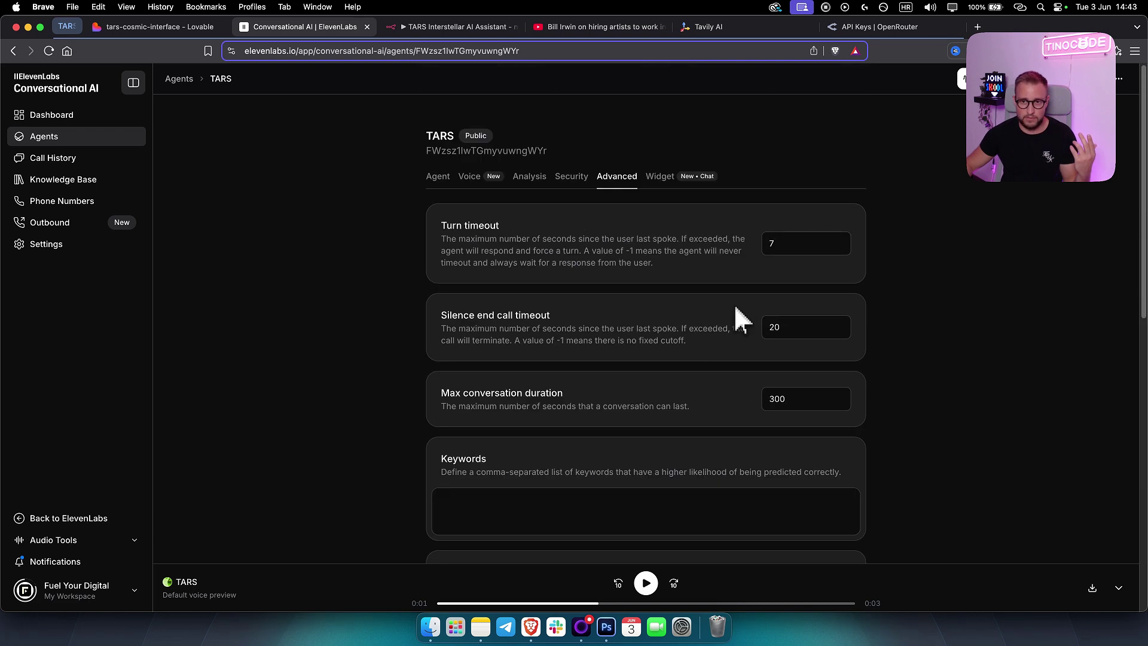
Step: Look over the TARS agent's widget interface and appearance settings, and copy the widget's embed code
{"action": "left_click", "coordinate": [660, 179]}
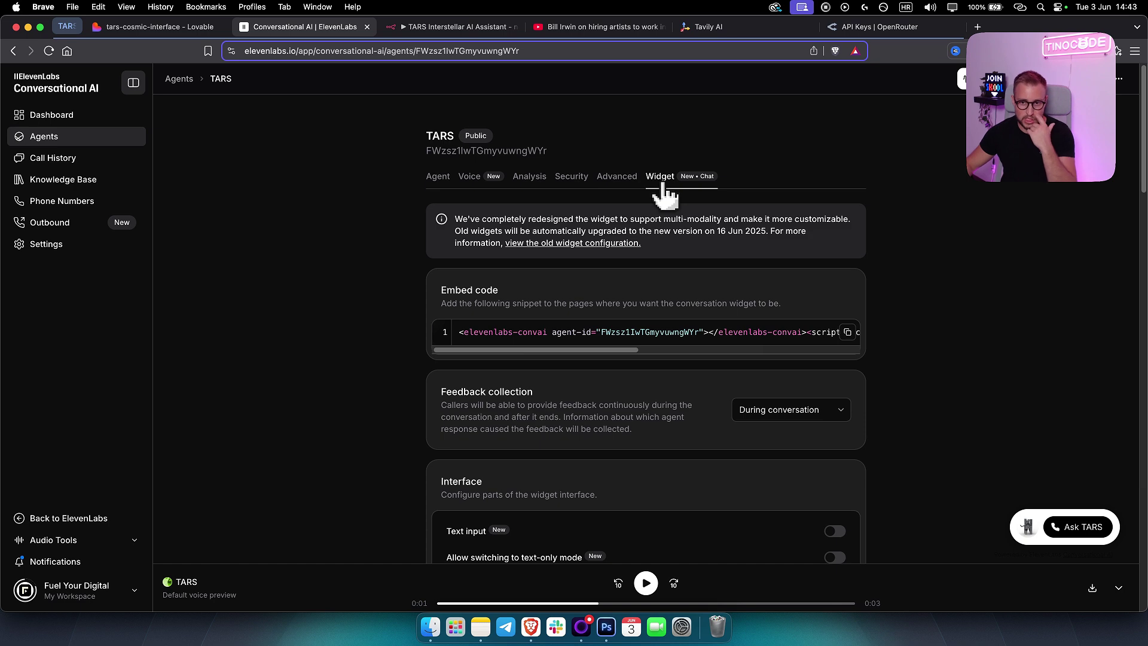
{"action": "scroll", "coordinate": [488, 332], "scroll_direction": "down", "scroll_amount": 5}
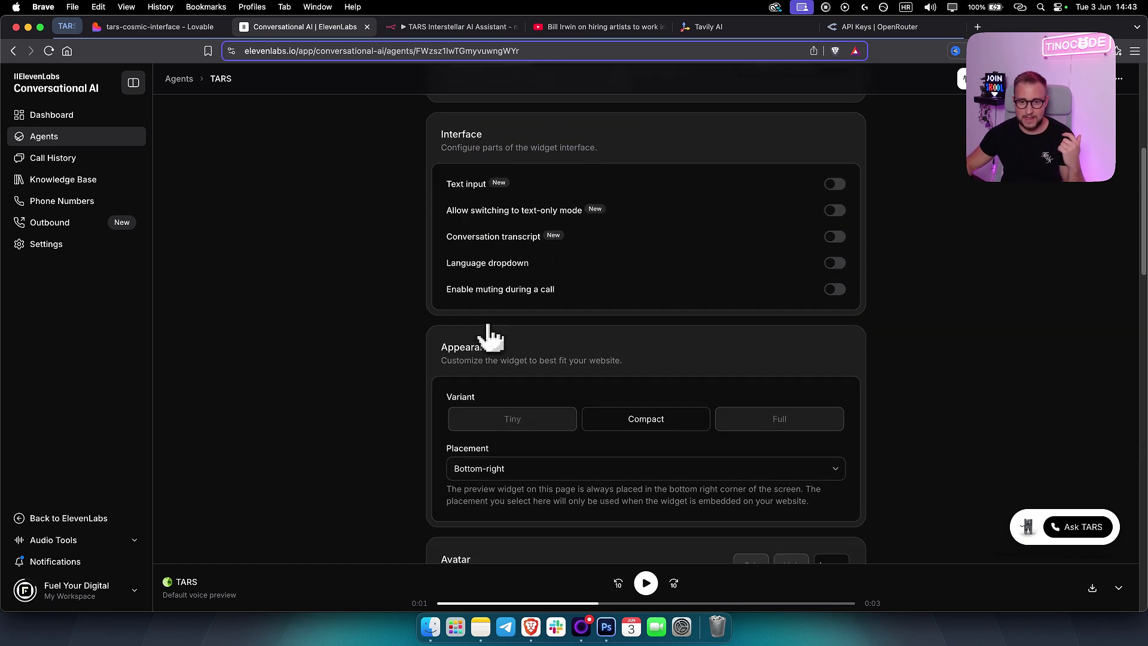
{"action": "scroll", "coordinate": [489, 338], "scroll_direction": "up", "scroll_amount": 5}
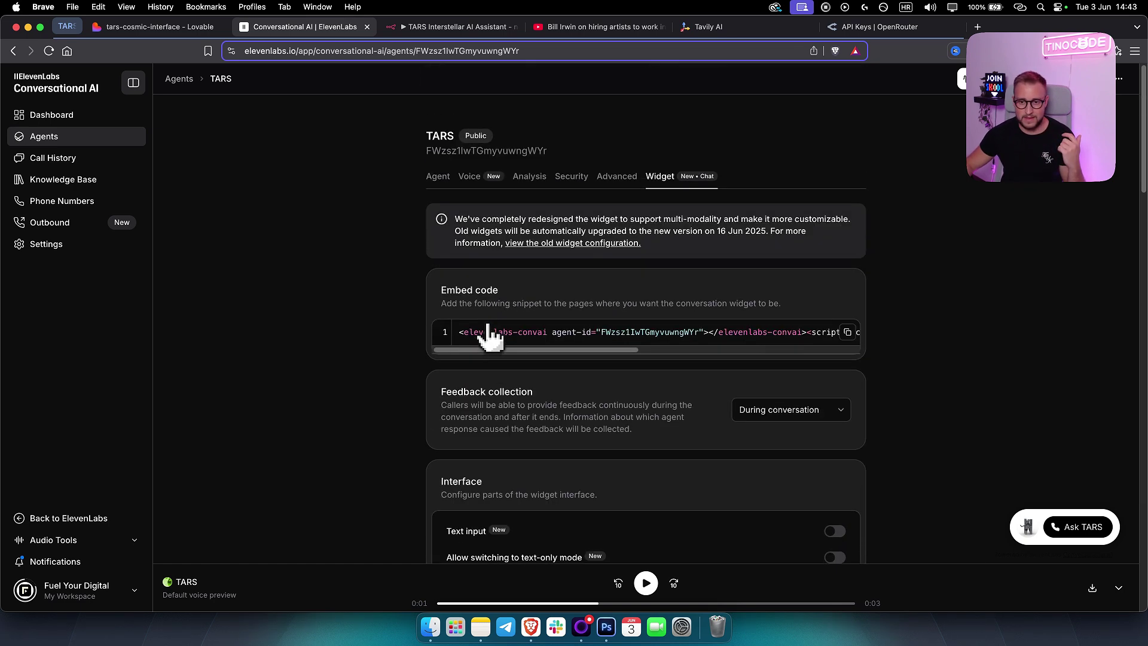
{"action": "left_click", "coordinate": [847, 333]}
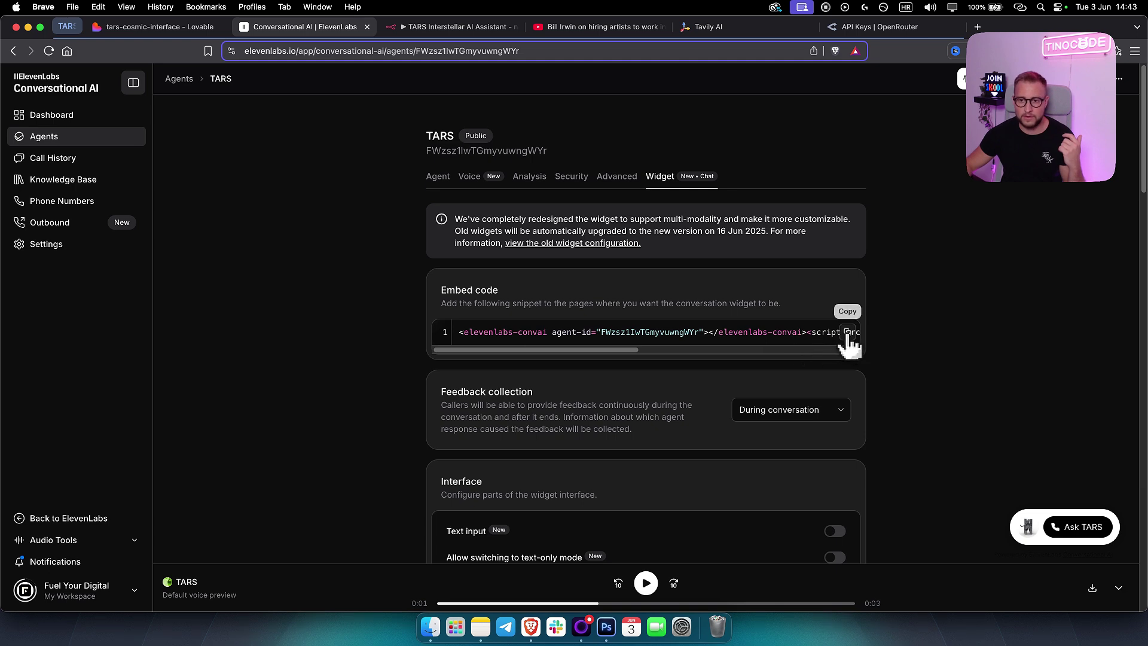
Step: Switch to the tars-cosmic-interface project in Lovable and review the original prompt's TARS photo, ElevenLabs embed code and design requirements
{"action": "left_click", "coordinate": [139, 36]}
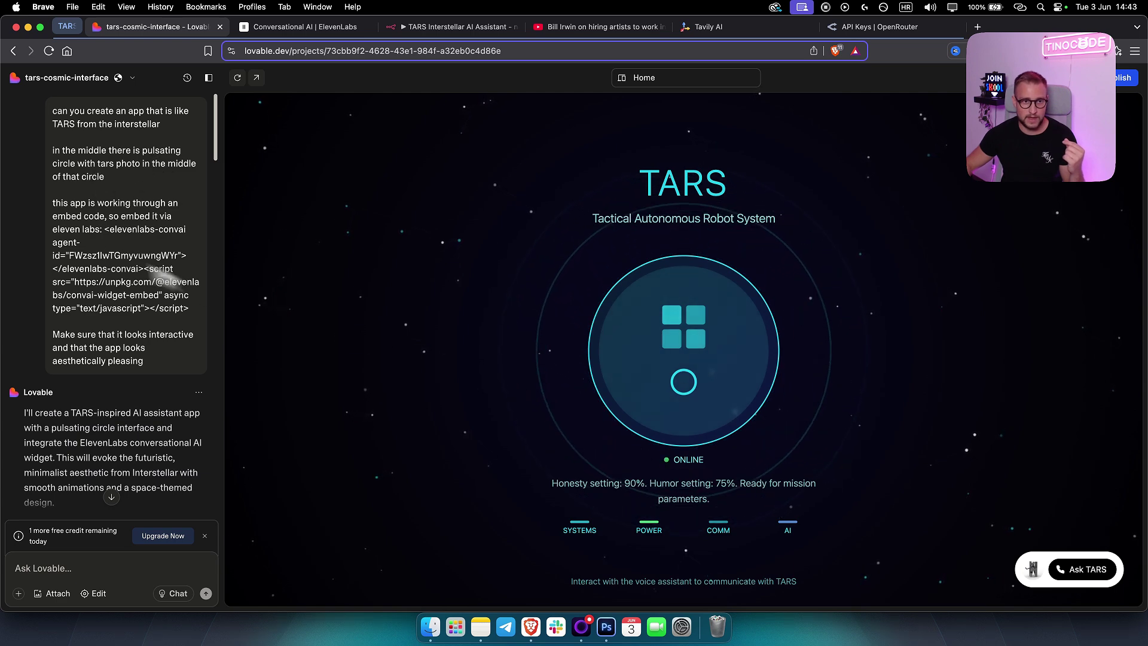
{"action": "left_click_drag", "start_coordinate": [99, 164], "coordinate": [166, 164]}
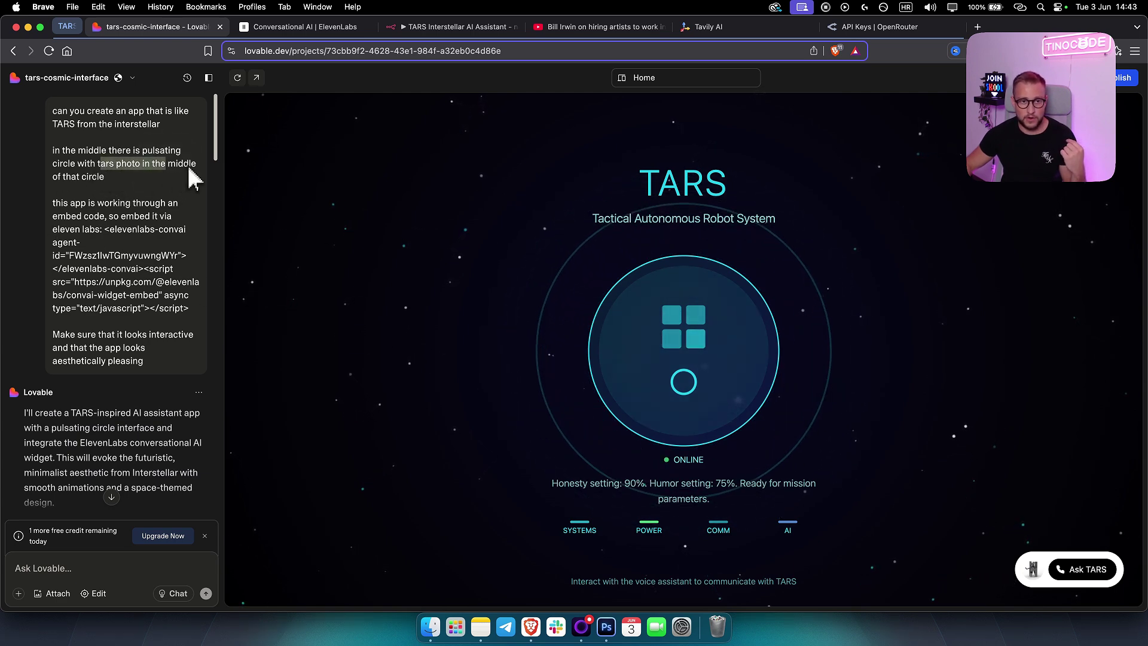
{"action": "left_click", "coordinate": [193, 176]}
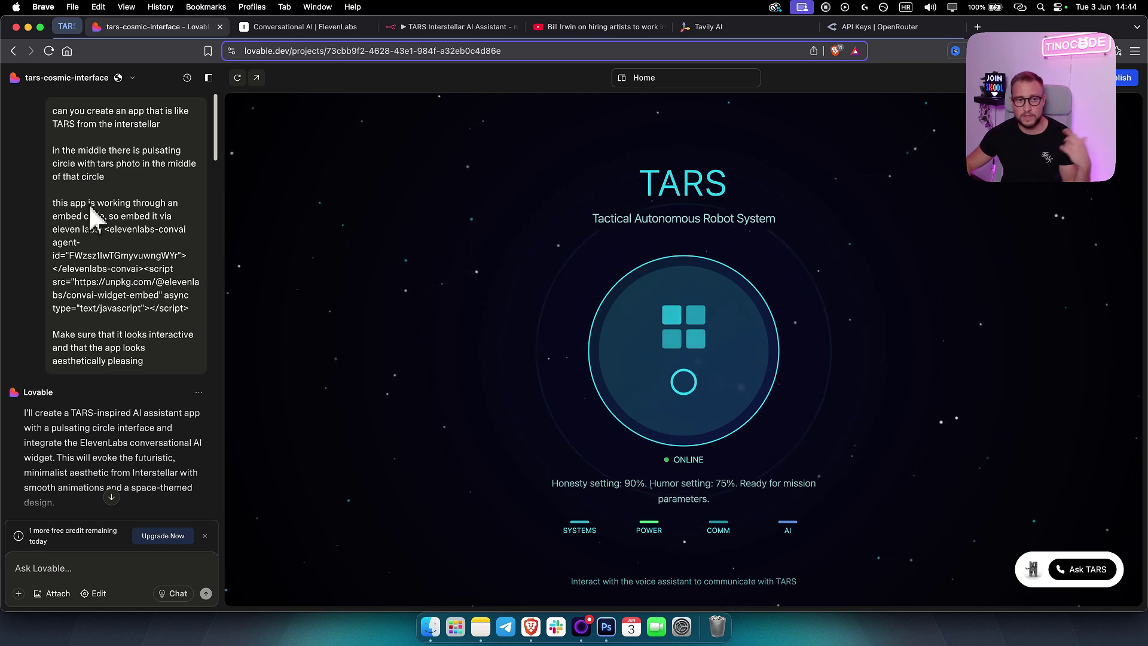
{"action": "left_click_drag", "start_coordinate": [109, 217], "coordinate": [191, 311]}
{"action": "left_click", "coordinate": [105, 240]}
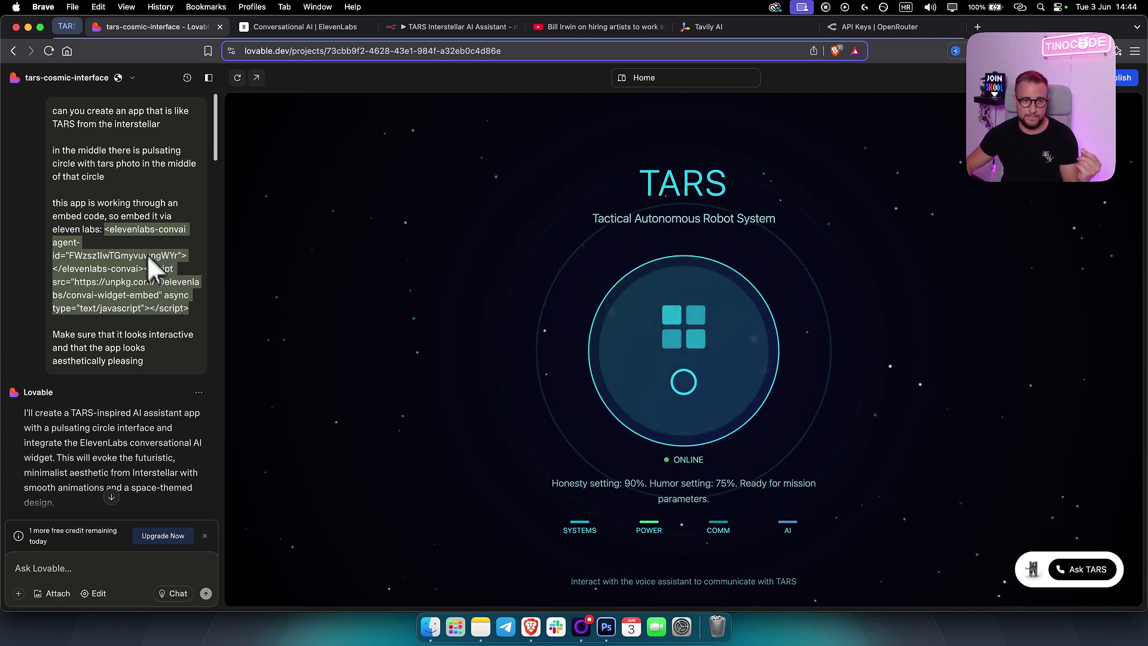
{"action": "left_click", "coordinate": [110, 240]}
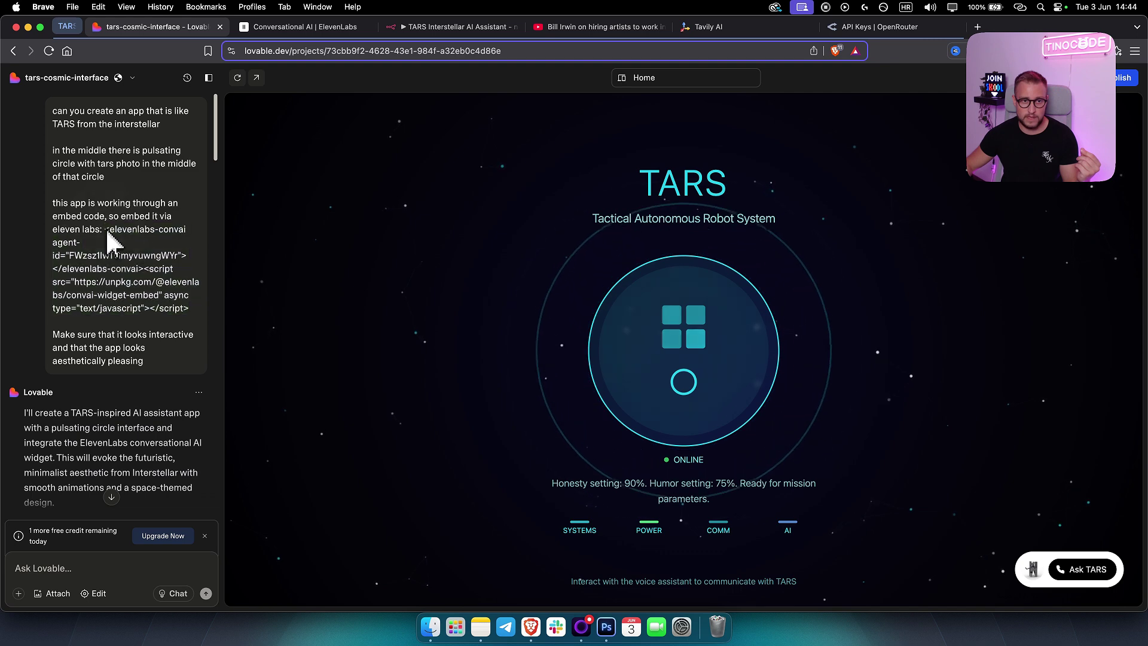
{"action": "left_click_drag", "start_coordinate": [66, 339], "coordinate": [167, 352]}
{"action": "left_click", "coordinate": [116, 366]}
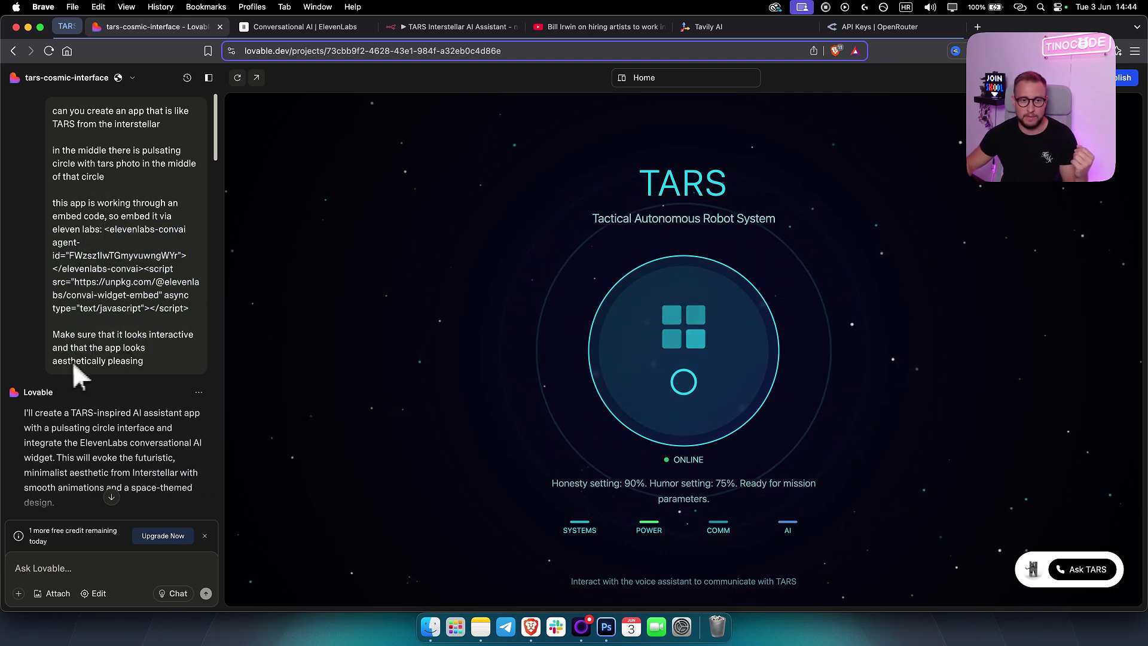
{"action": "left_click_drag", "start_coordinate": [73, 364], "coordinate": [141, 371]}
{"action": "left_click", "coordinate": [142, 371]}
Step: Read Lovable's first reply and the follow-up prompt requesting a slower pulsating circle and the ElevenLabs embedding
{"action": "scroll", "coordinate": [118, 340], "scroll_direction": "down", "scroll_amount": 3}
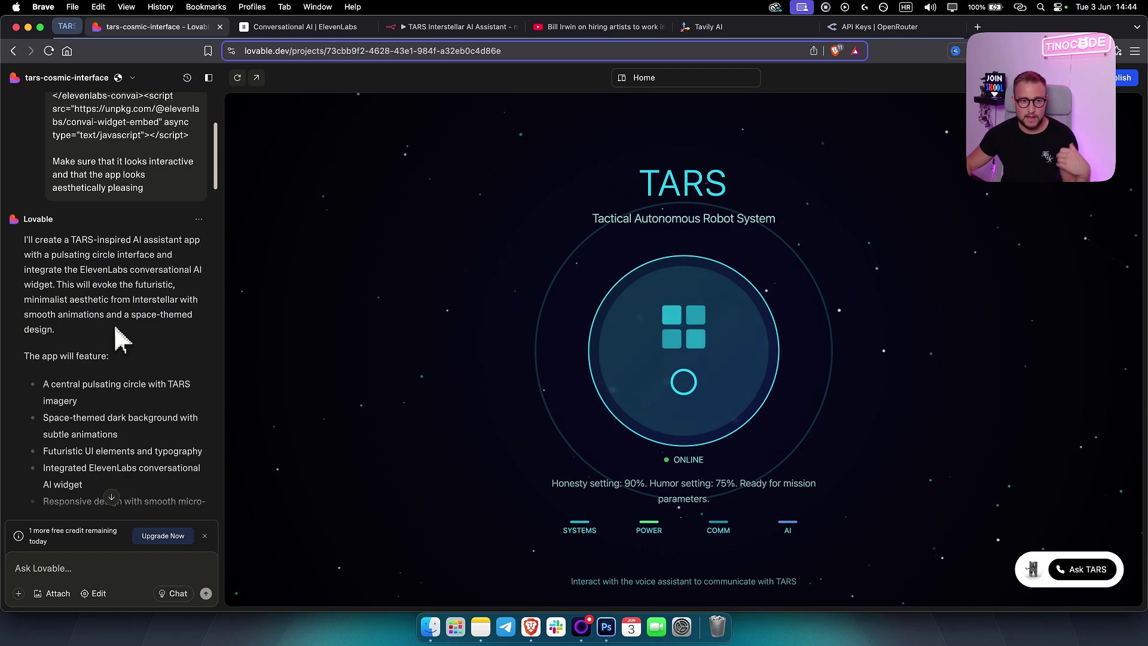
{"action": "scroll", "coordinate": [117, 339], "scroll_direction": "down", "scroll_amount": 5}
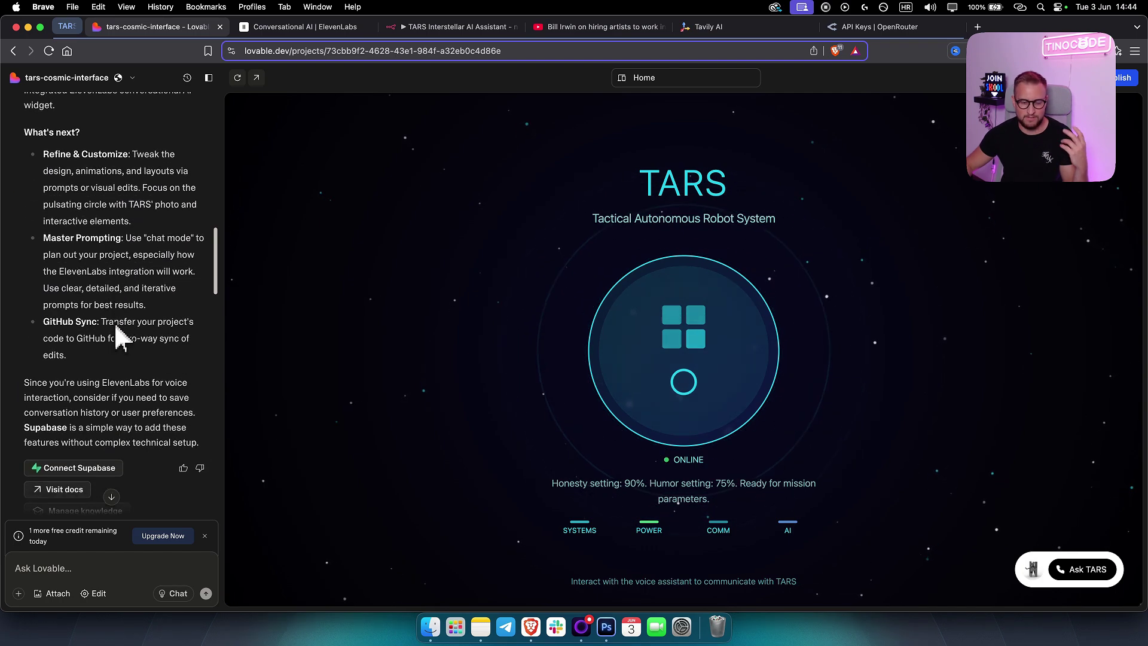
{"action": "scroll", "coordinate": [119, 338], "scroll_direction": "down", "scroll_amount": 3}
{"action": "scroll", "coordinate": [119, 336], "scroll_direction": "down", "scroll_amount": 7}
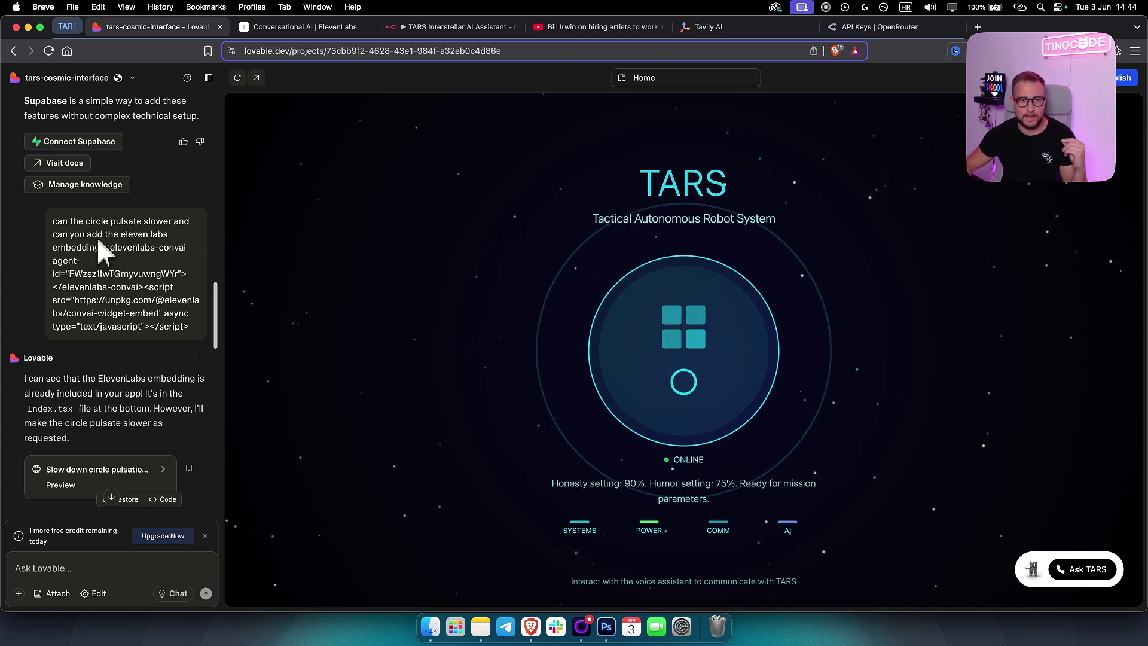
{"action": "left_click_drag", "start_coordinate": [58, 252], "coordinate": [189, 340]}
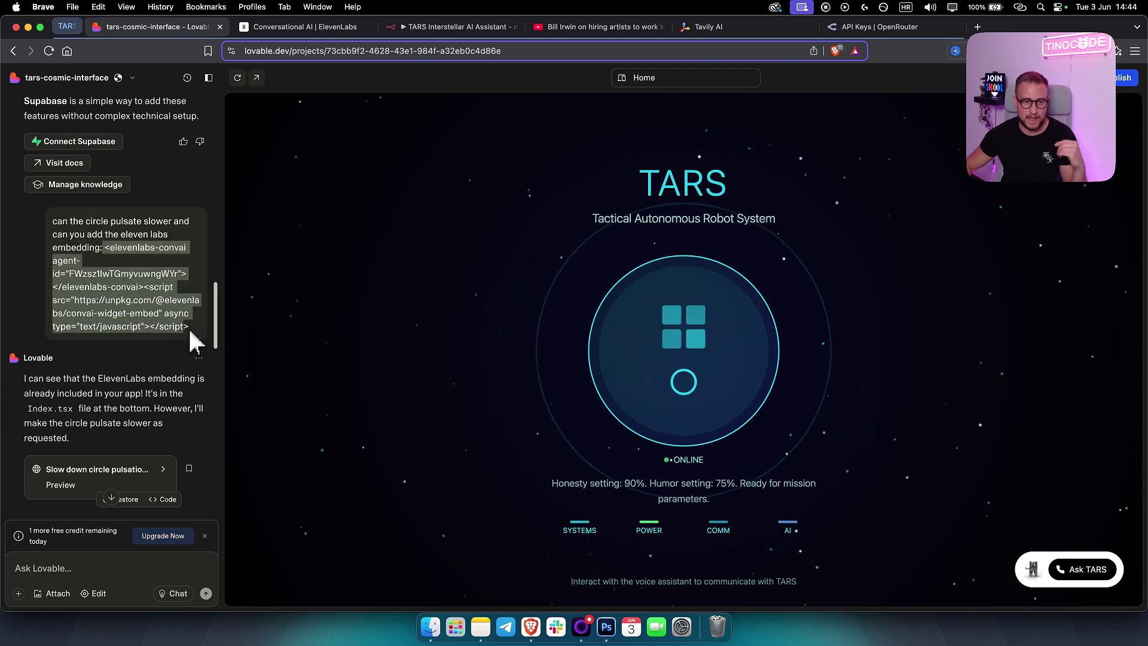
{"action": "left_click", "coordinate": [195, 340]}
Step: Review the Lovable prompt asking to make the ElevenLabs widget visible, and recheck the embed code in ElevenLabs against the app preview
{"action": "scroll", "coordinate": [150, 302], "scroll_direction": "down", "scroll_amount": 10}
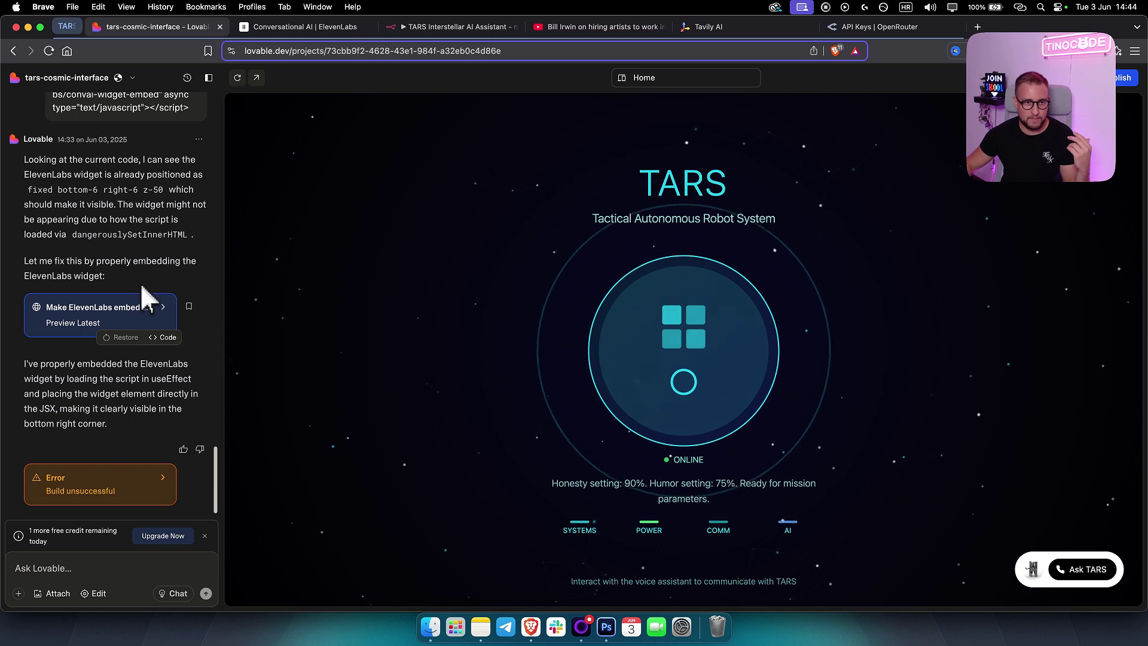
{"action": "scroll", "coordinate": [94, 246], "scroll_direction": "up", "scroll_amount": 3}
{"action": "scroll", "coordinate": [94, 252], "scroll_direction": "down", "scroll_amount": 3}
{"action": "scroll", "coordinate": [96, 260], "scroll_direction": "up", "scroll_amount": 6}
{"action": "scroll", "coordinate": [99, 263], "scroll_direction": "down", "scroll_amount": 4}
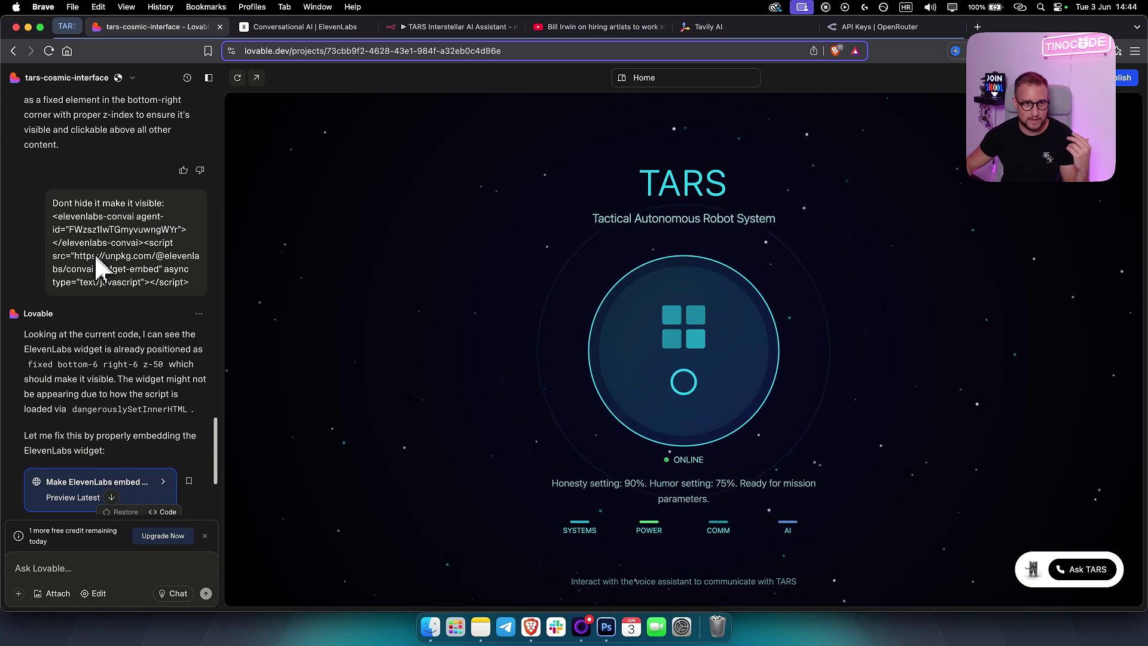
{"action": "left_click_drag", "start_coordinate": [51, 204], "coordinate": [169, 209]}
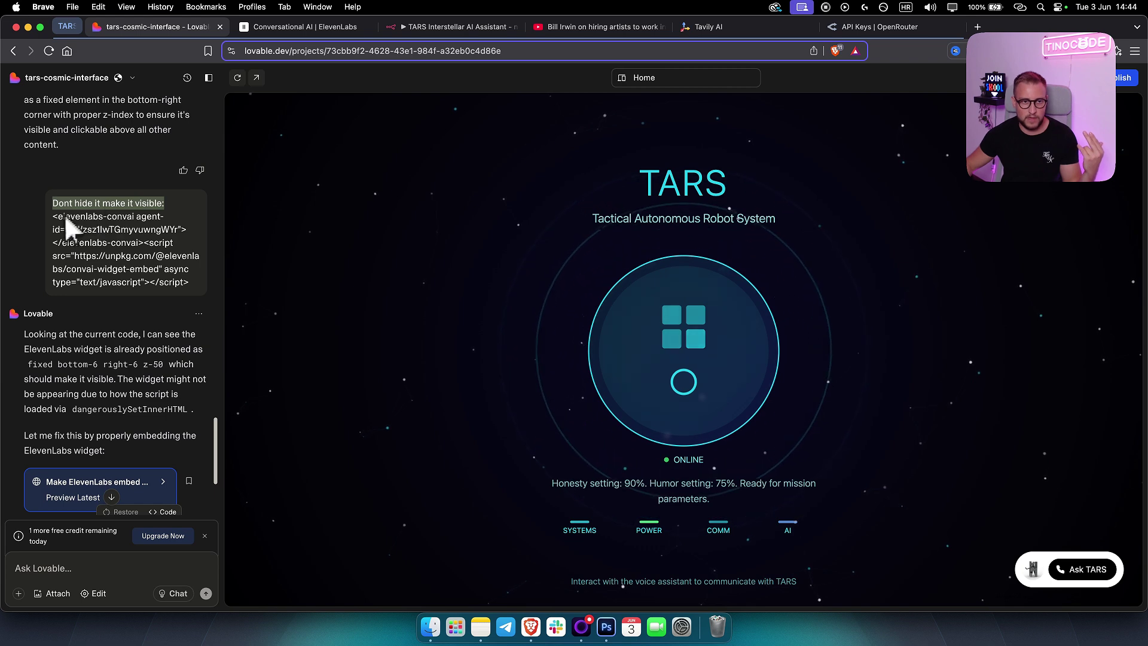
{"action": "left_click_drag", "start_coordinate": [64, 217], "coordinate": [189, 285]}
{"action": "left_click", "coordinate": [193, 299]}
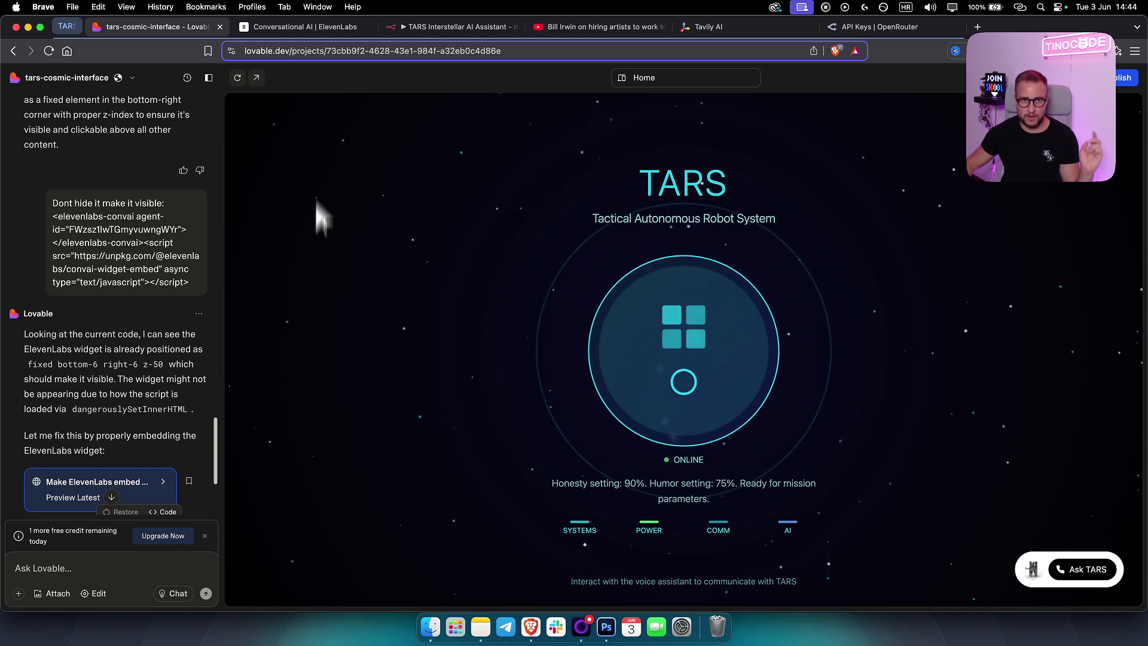
{"action": "left_click", "coordinate": [299, 27]}
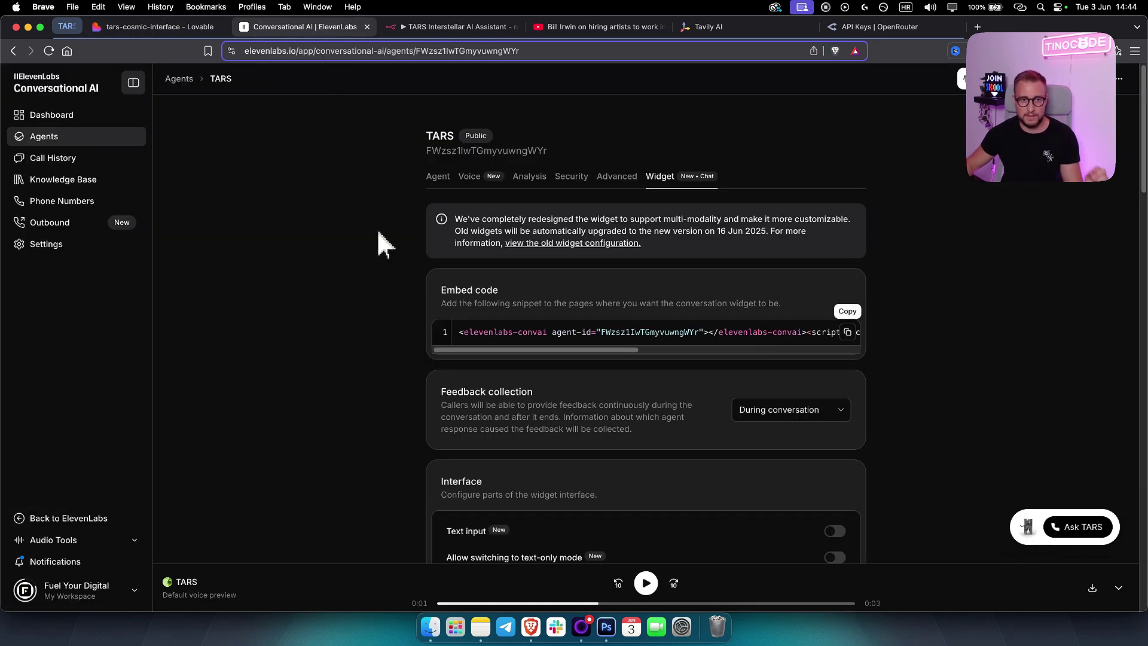
{"action": "left_click", "coordinate": [176, 31]}
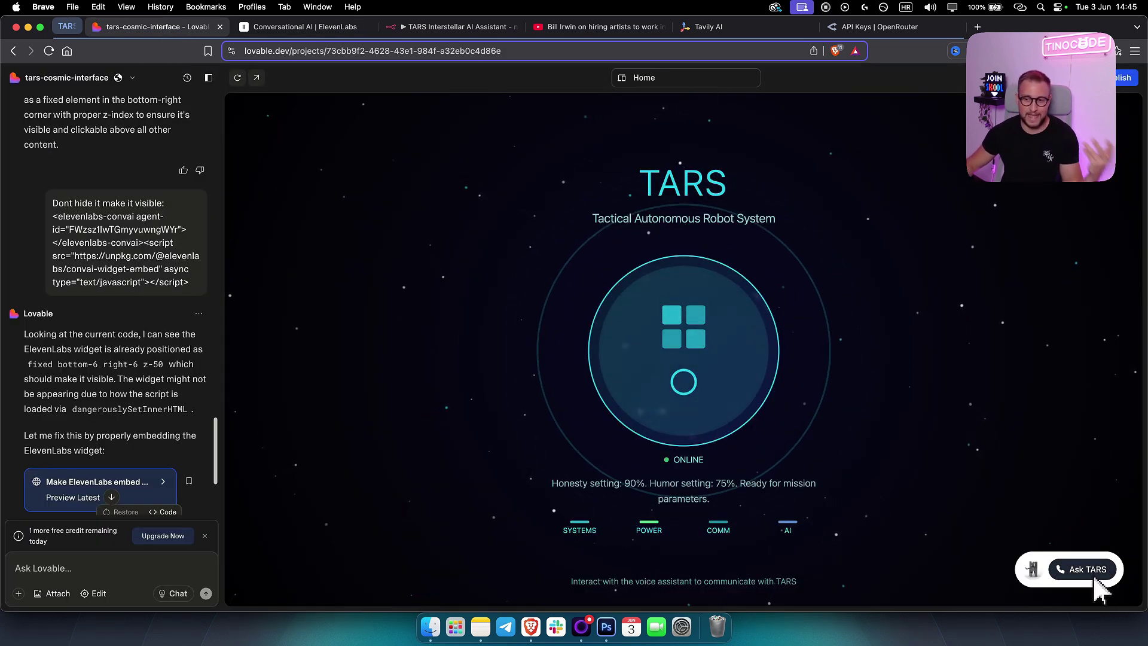
Step: Switch to n8n, look over the whole TARS Interstellar AI Assistant workflow, and reopen the Webhook node's parameters
{"action": "left_click", "coordinate": [454, 29]}
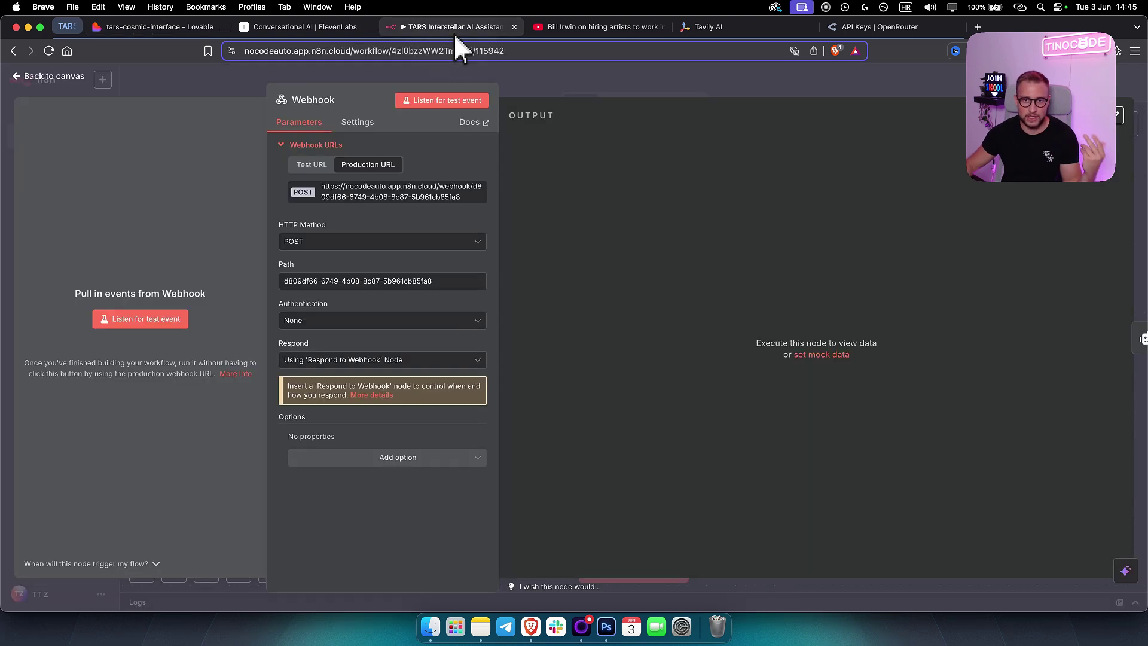
{"action": "left_click", "coordinate": [612, 83]}
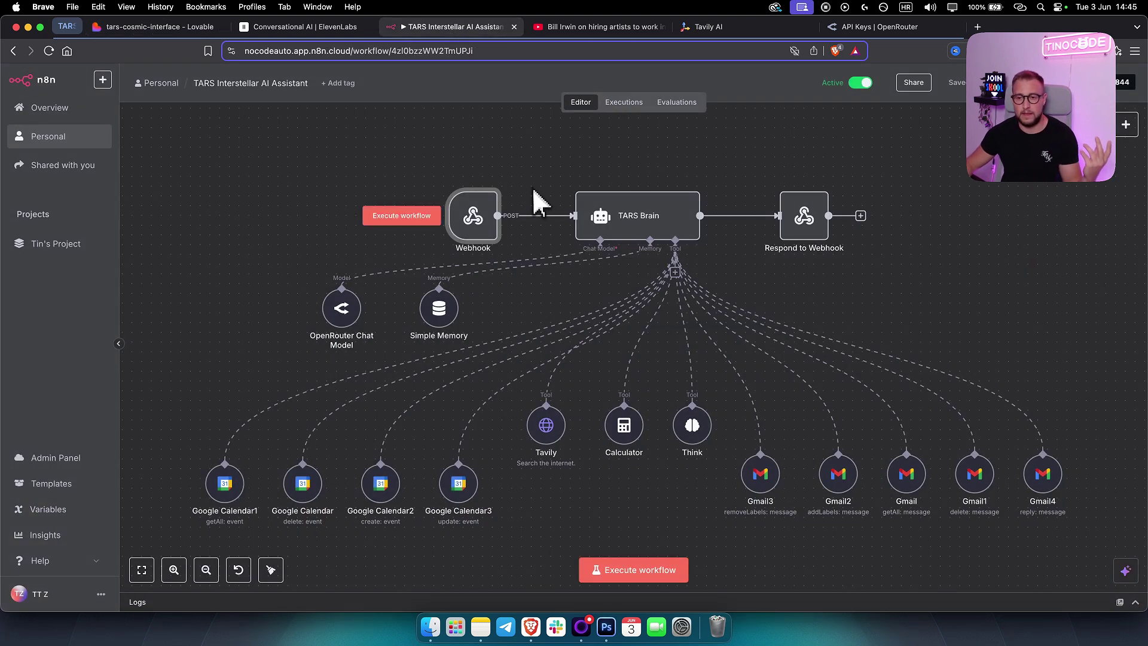
{"action": "scroll", "coordinate": [1016, 317], "scroll_direction": "right", "scroll_amount": 1}
{"action": "scroll", "coordinate": [1019, 310], "scroll_direction": "down", "scroll_amount": 1}
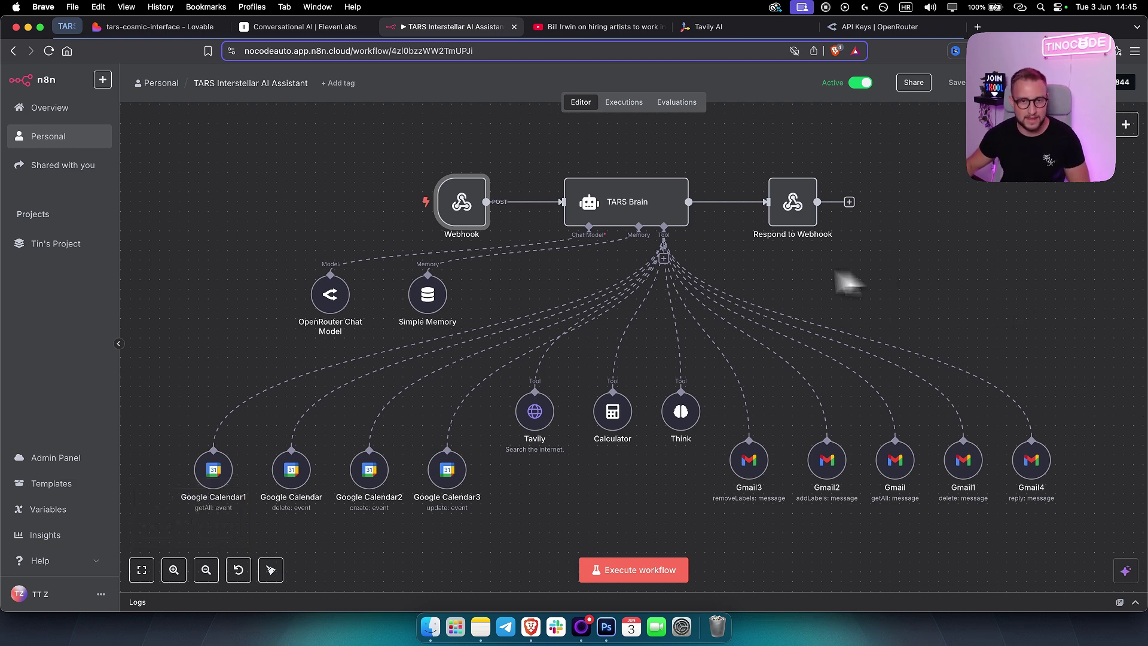
{"action": "mouse_move", "coordinate": [491, 200]}
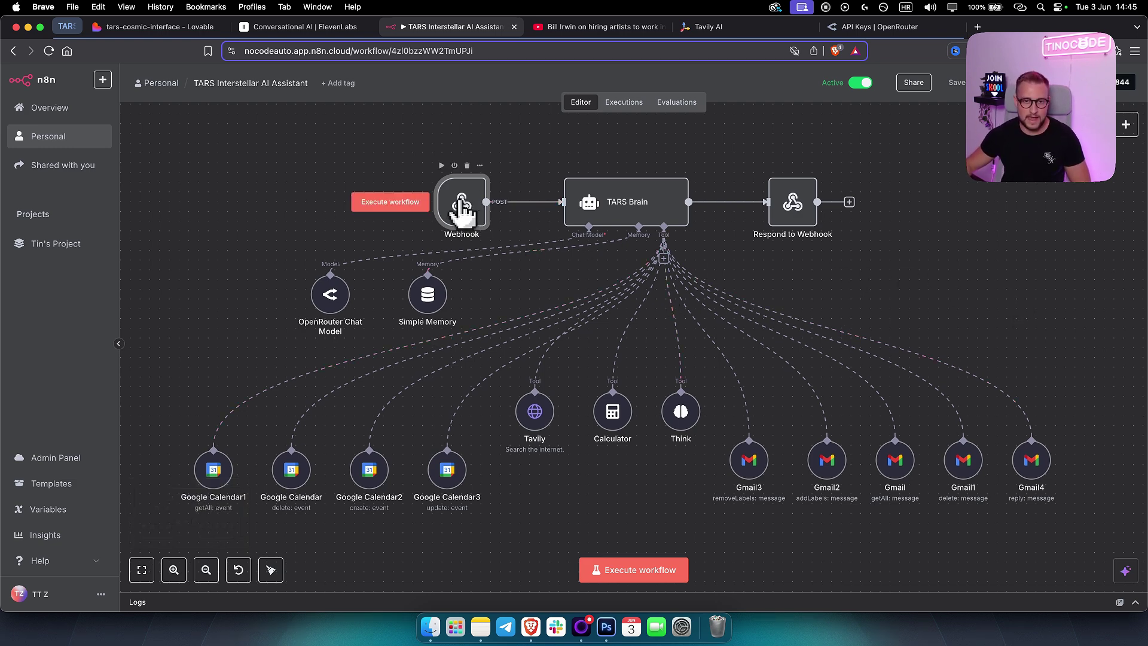
{"action": "double_click", "coordinate": [461, 206]}
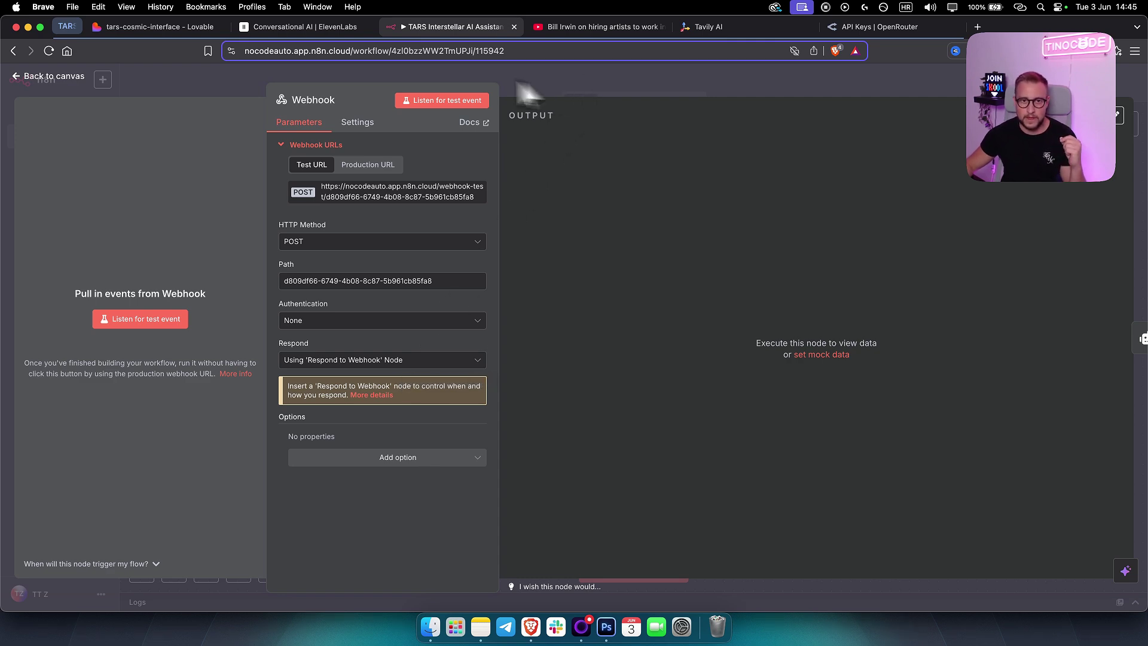
Step: Return to ElevenLabs, start a test call with the TARS agent, and end the call
{"action": "left_click", "coordinate": [303, 34]}
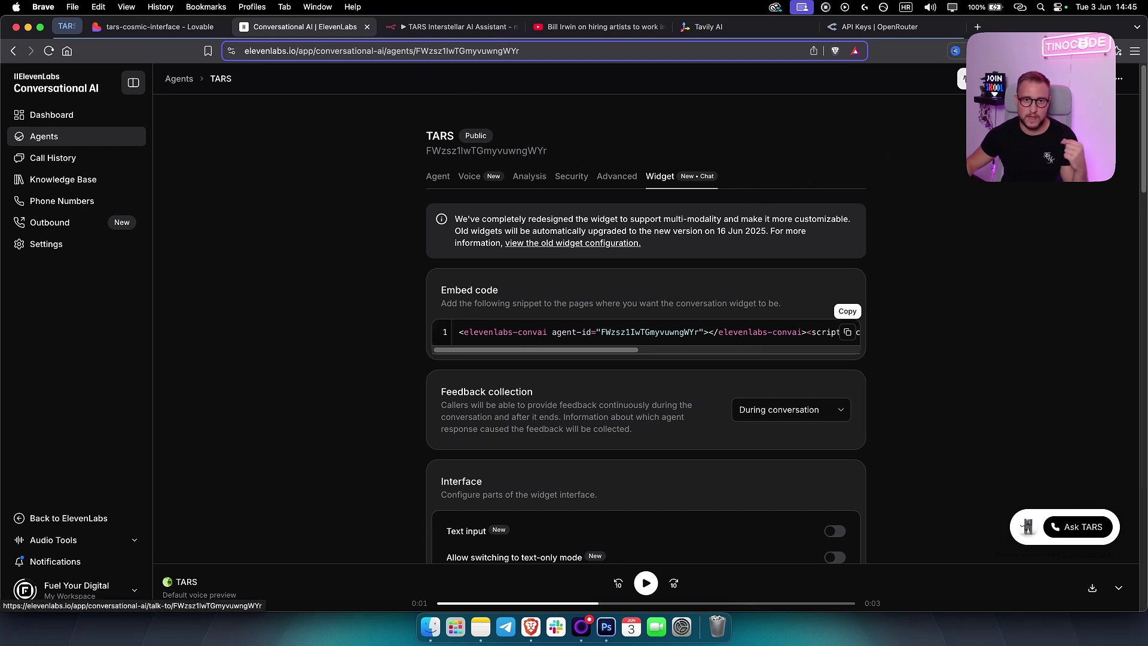
{"action": "left_click", "coordinate": [996, 79]}
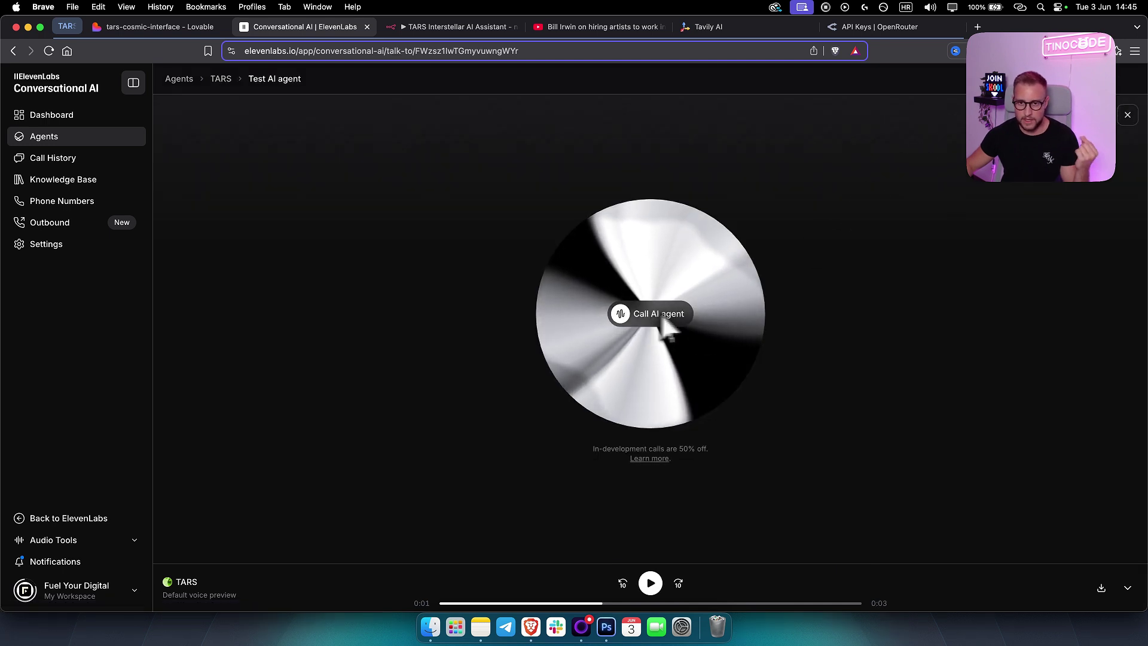
{"action": "left_click", "coordinate": [647, 316]}
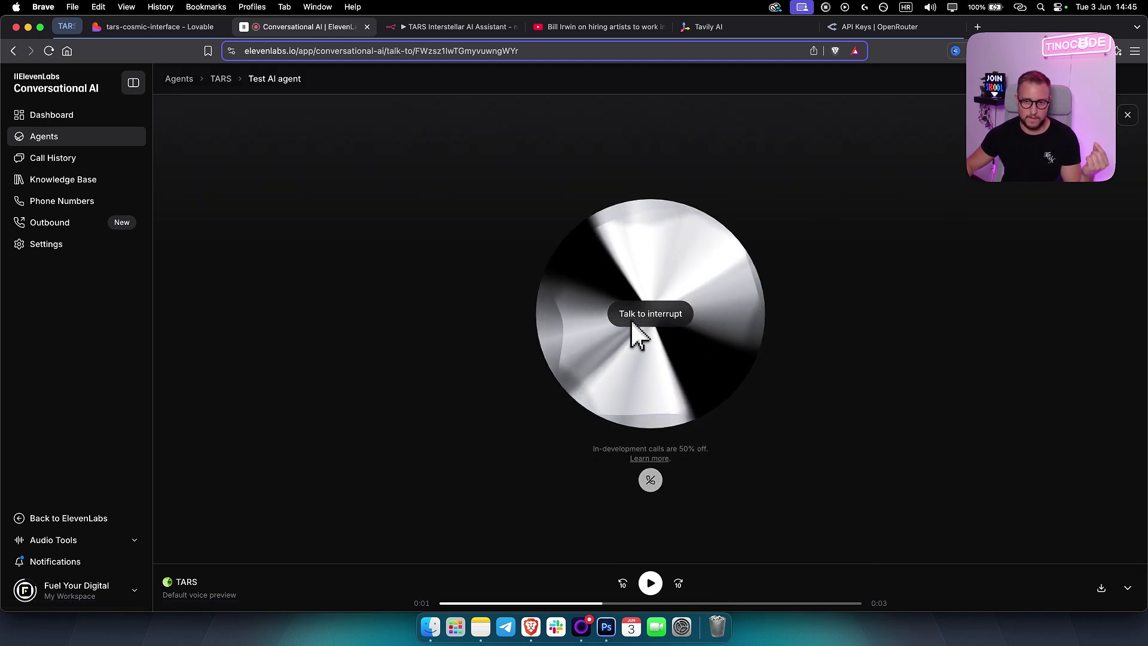
{"action": "left_click", "coordinate": [650, 481]}
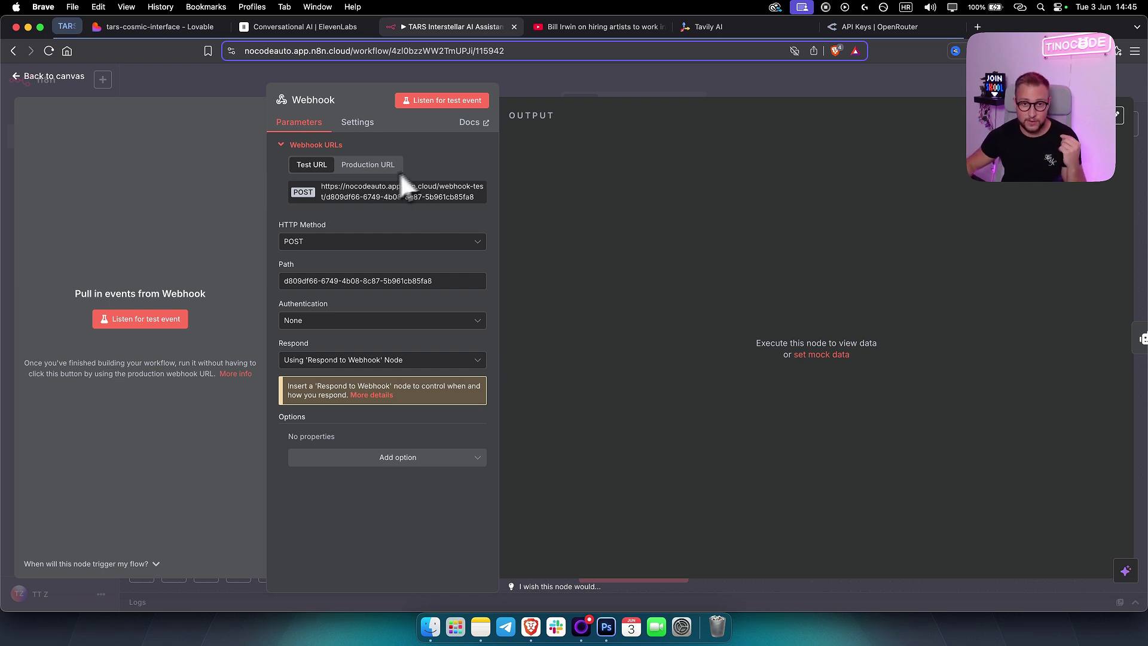
Step: Show the n8n Webhook node's production URL and return to the ElevenLabs agent test page
{"action": "left_click", "coordinate": [371, 166]}
{"action": "left_click", "coordinate": [282, 27]}
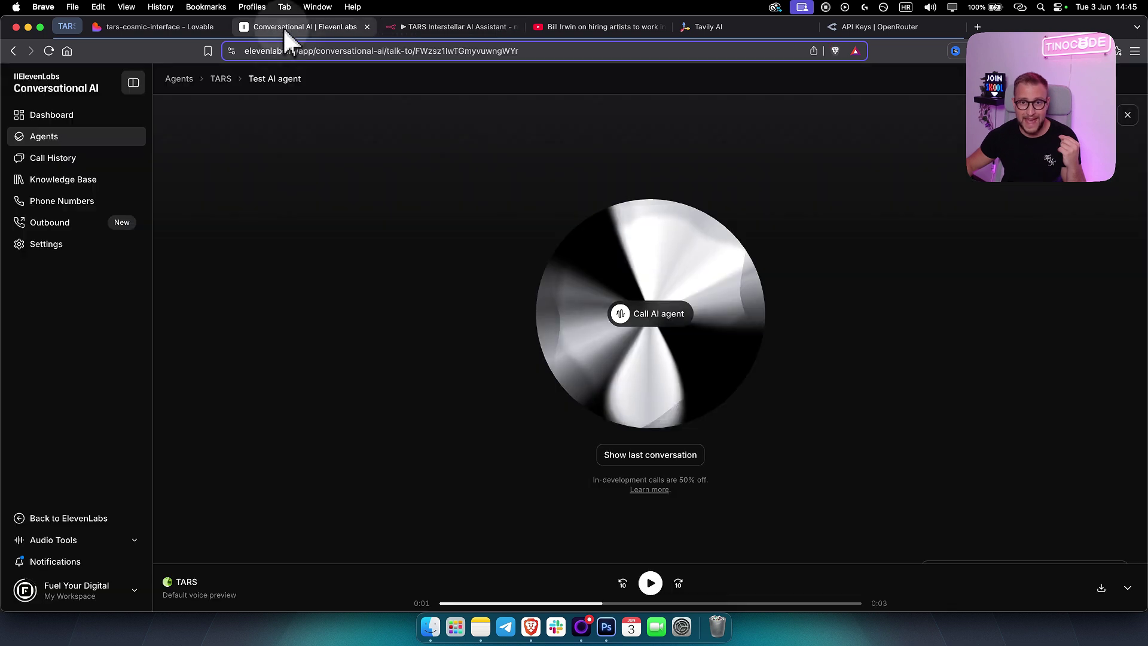
Step: Open the TARS agent's settings from the agent list and show the n8n_tools webhook tool's method and URL configuration
{"action": "left_click", "coordinate": [44, 139]}
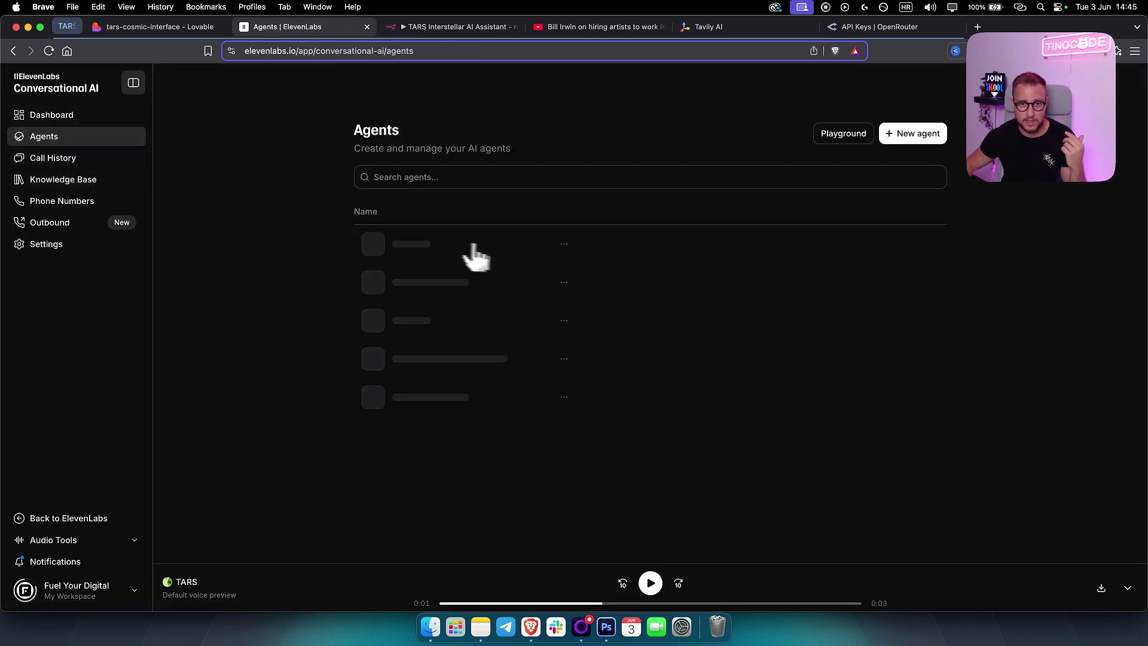
{"action": "left_click", "coordinate": [429, 253]}
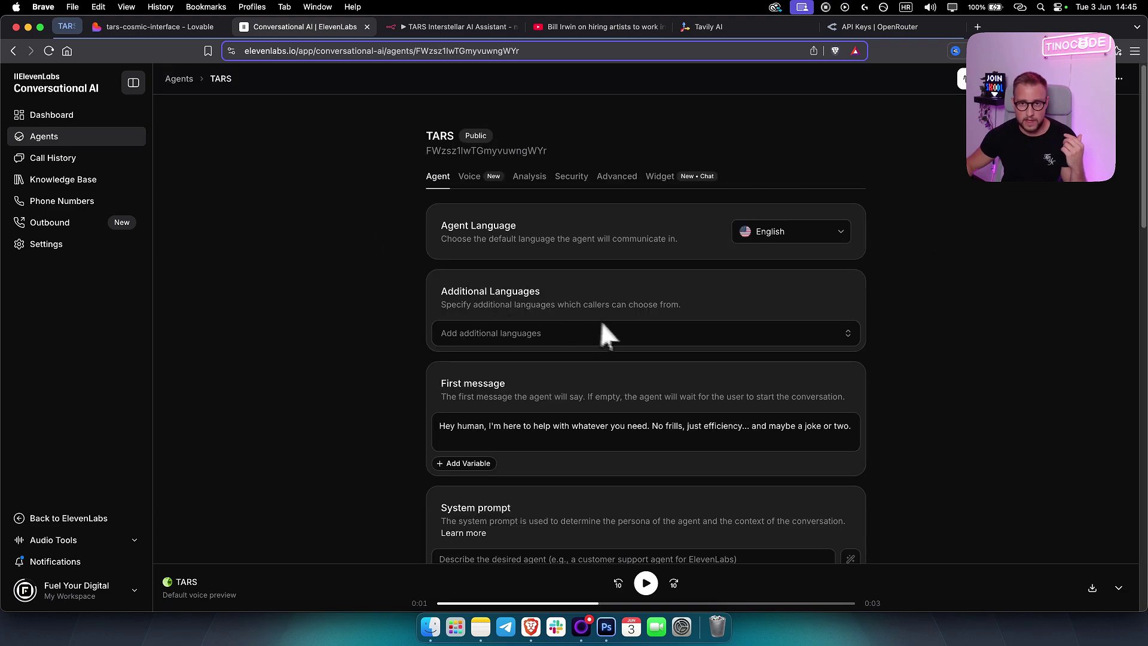
{"action": "scroll", "coordinate": [601, 323], "scroll_direction": "down", "scroll_amount": 20}
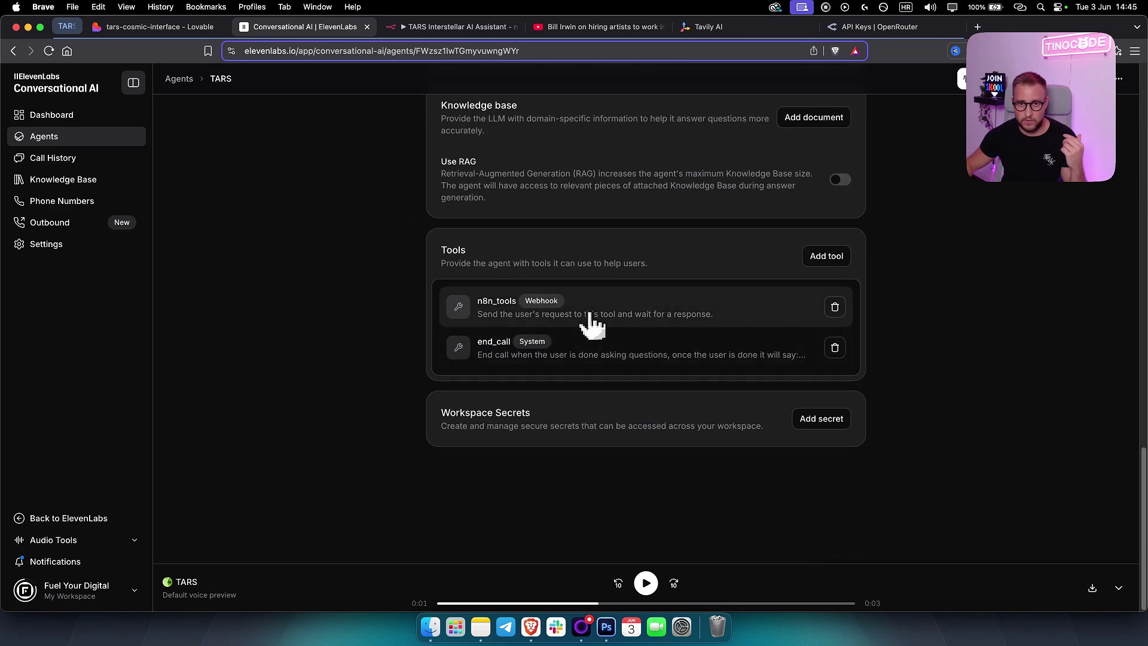
{"action": "left_click", "coordinate": [592, 323]}
{"action": "scroll", "coordinate": [933, 397], "scroll_direction": "down", "scroll_amount": 1}
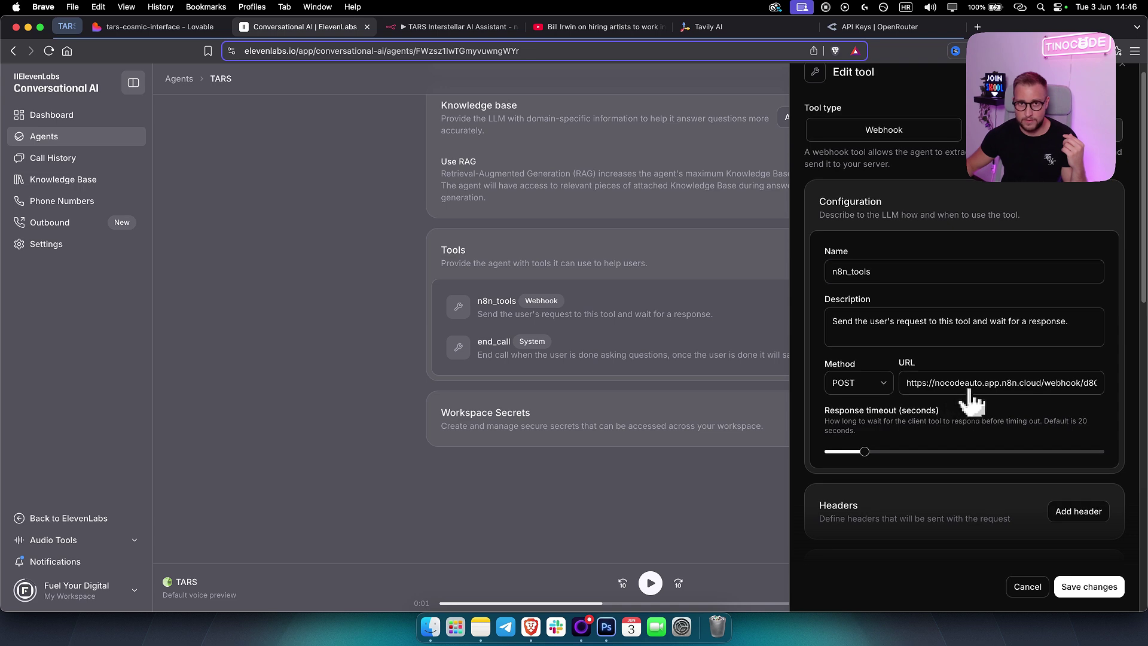
Step: Switch to the n8n workflow and check the Webhook node's URL and Respond settings against the ElevenLabs tool
{"action": "left_click", "coordinate": [457, 27]}
{"action": "left_click", "coordinate": [633, 84]}
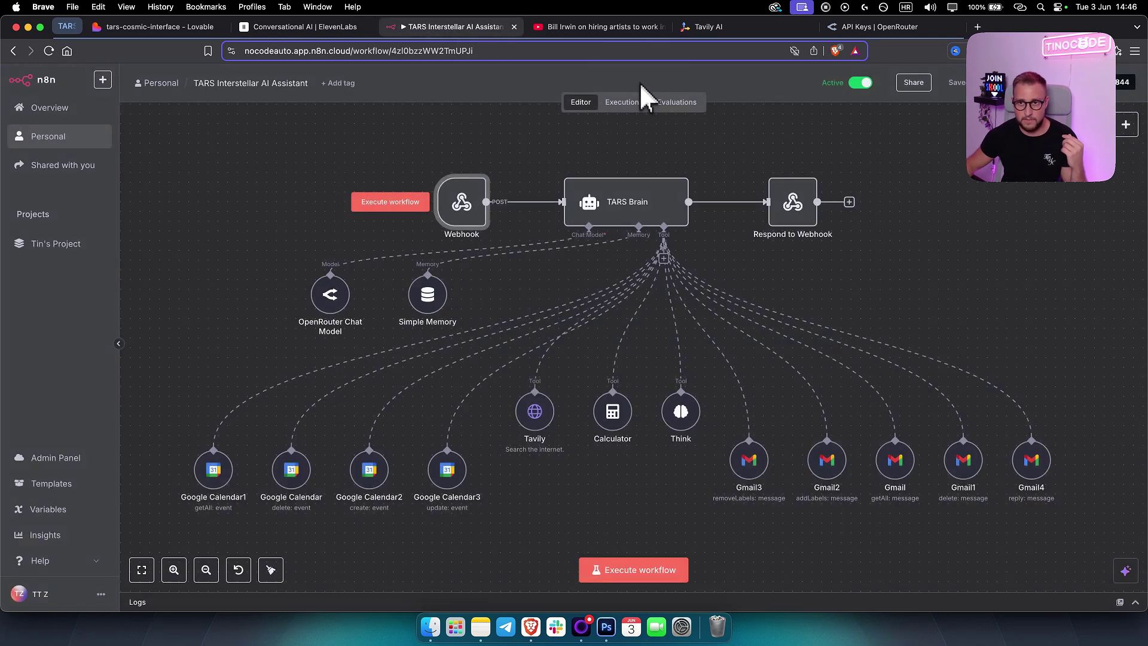
{"action": "double_click", "coordinate": [463, 208]}
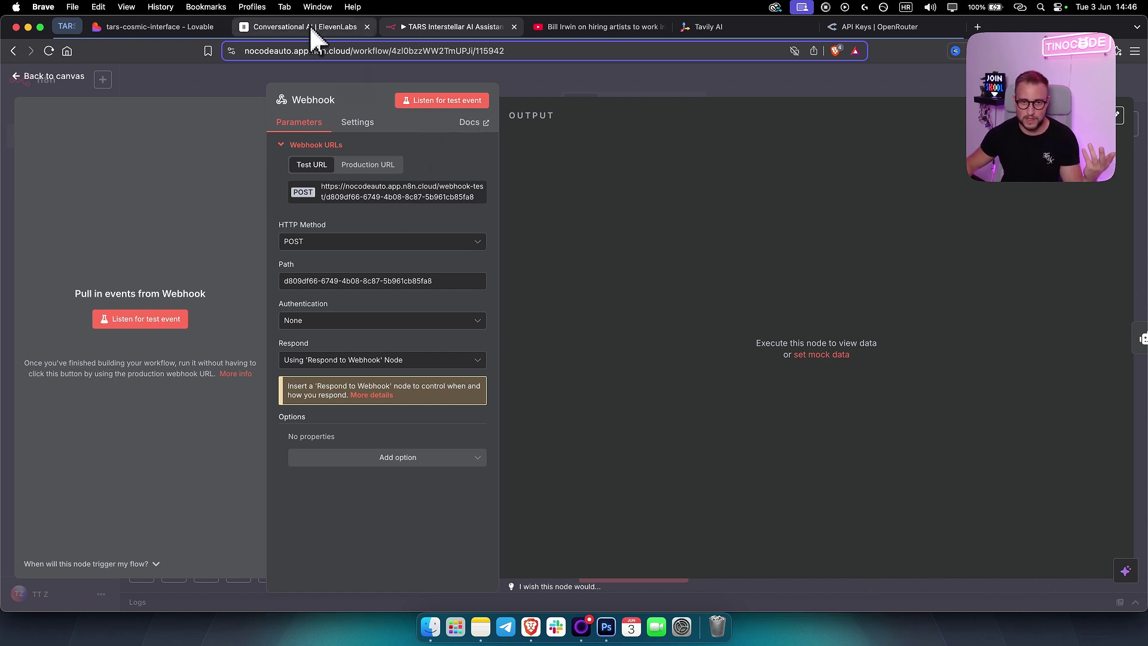
{"action": "left_click", "coordinate": [555, 79]}
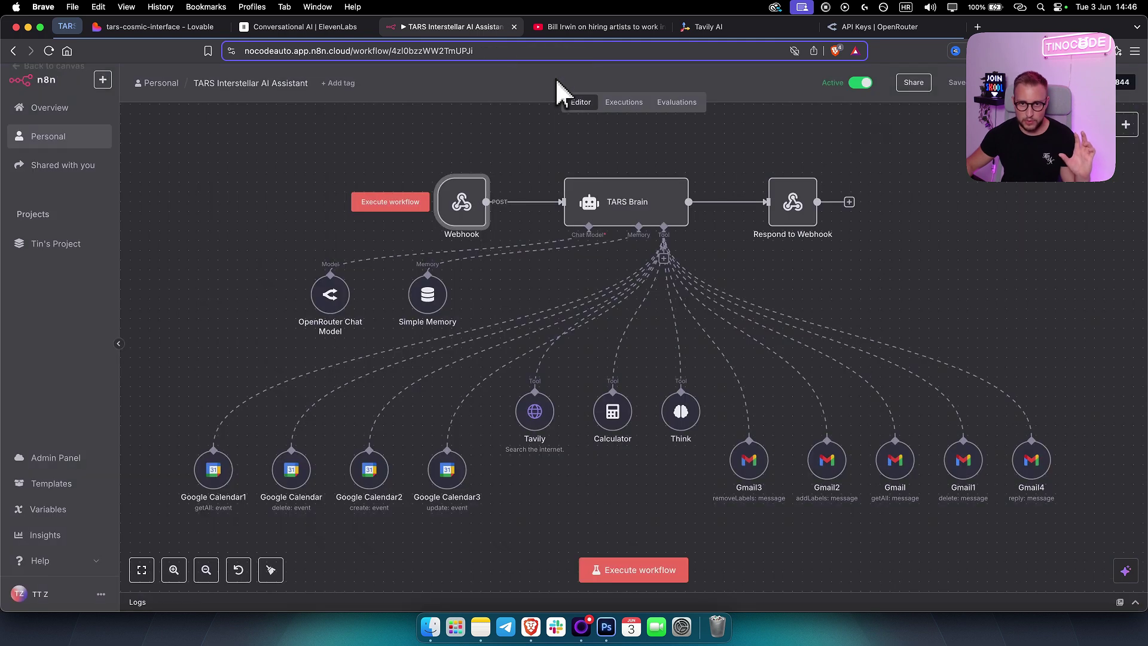
{"action": "double_click", "coordinate": [464, 214]}
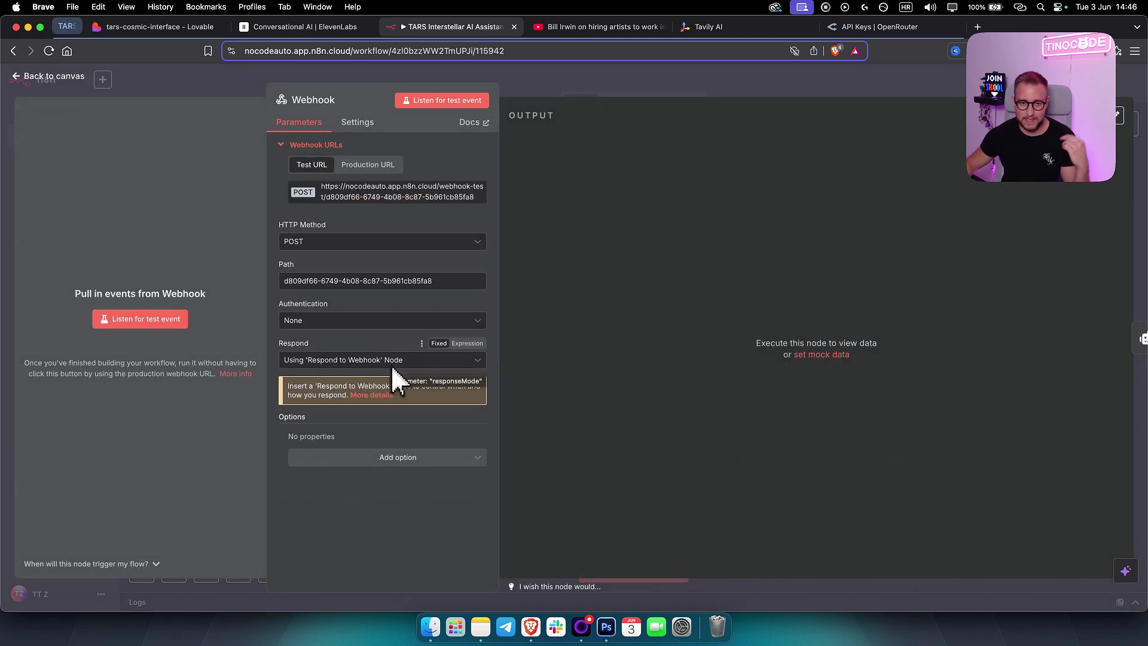
{"action": "left_click", "coordinate": [547, 84]}
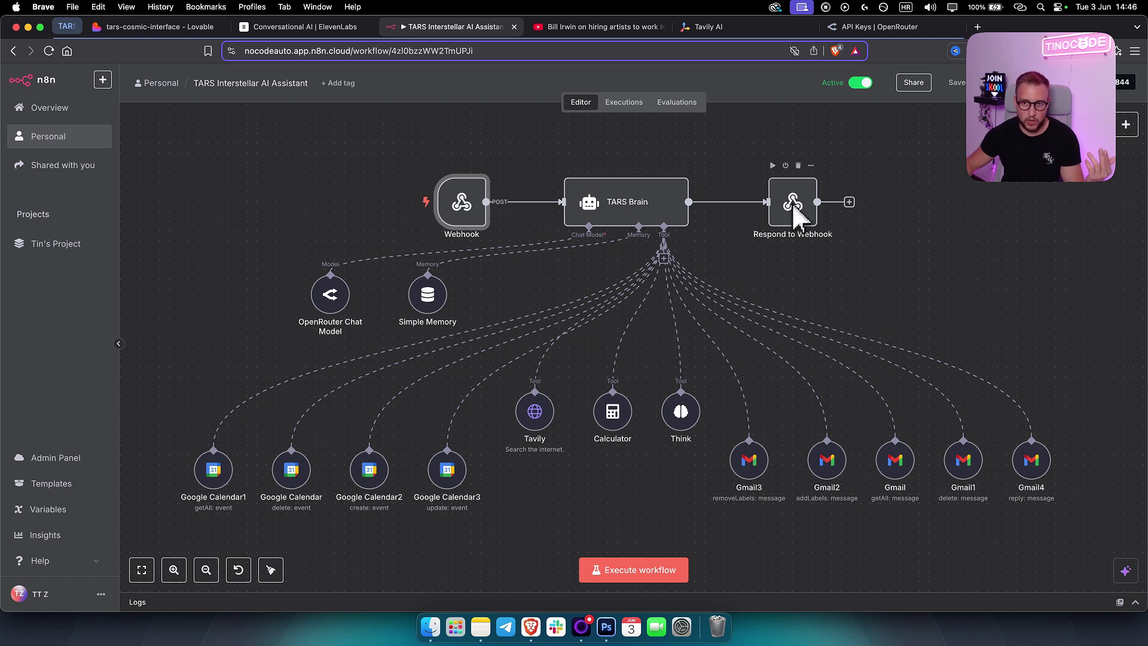
Step: Compare the n8n_tools configuration in ElevenLabs with the n8n Webhook node's test URL, and return to the workflow canvas
{"action": "left_click", "coordinate": [305, 29]}
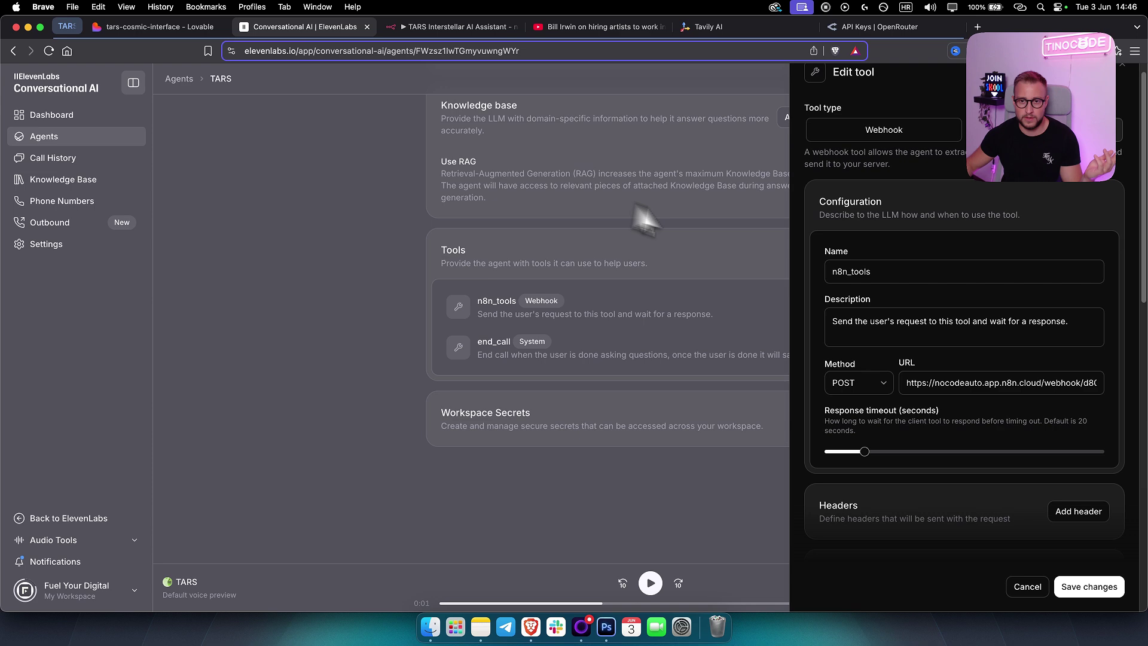
{"action": "left_click", "coordinate": [537, 230]}
{"action": "left_click", "coordinate": [442, 27]}
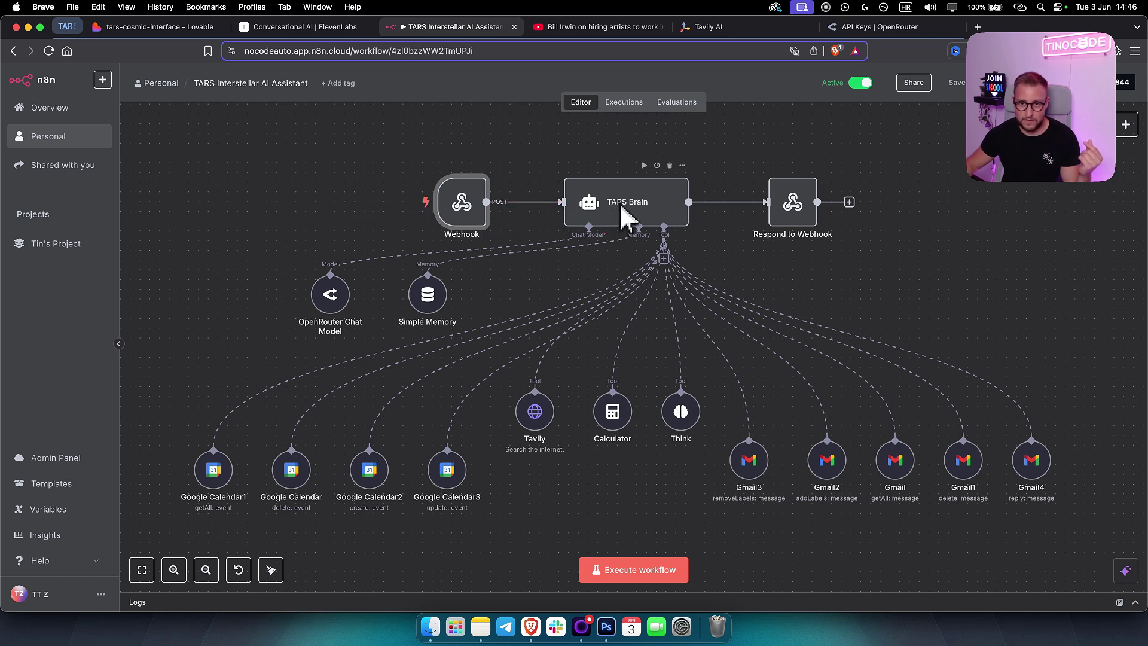
{"action": "double_click", "coordinate": [457, 212]}
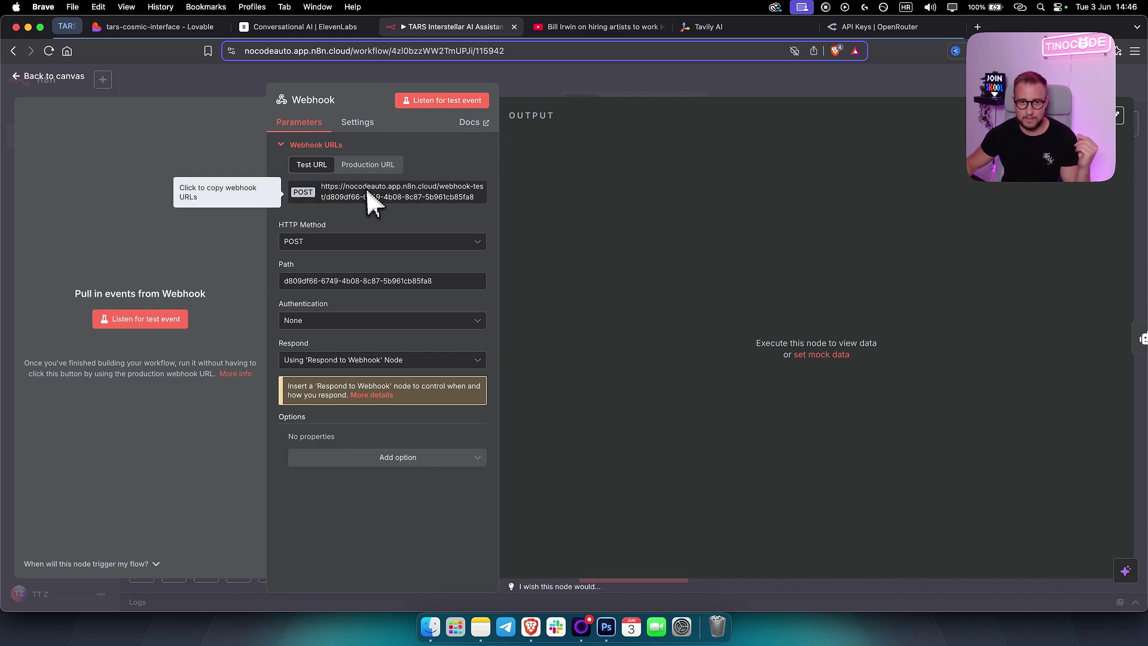
{"action": "left_click", "coordinate": [658, 95]}
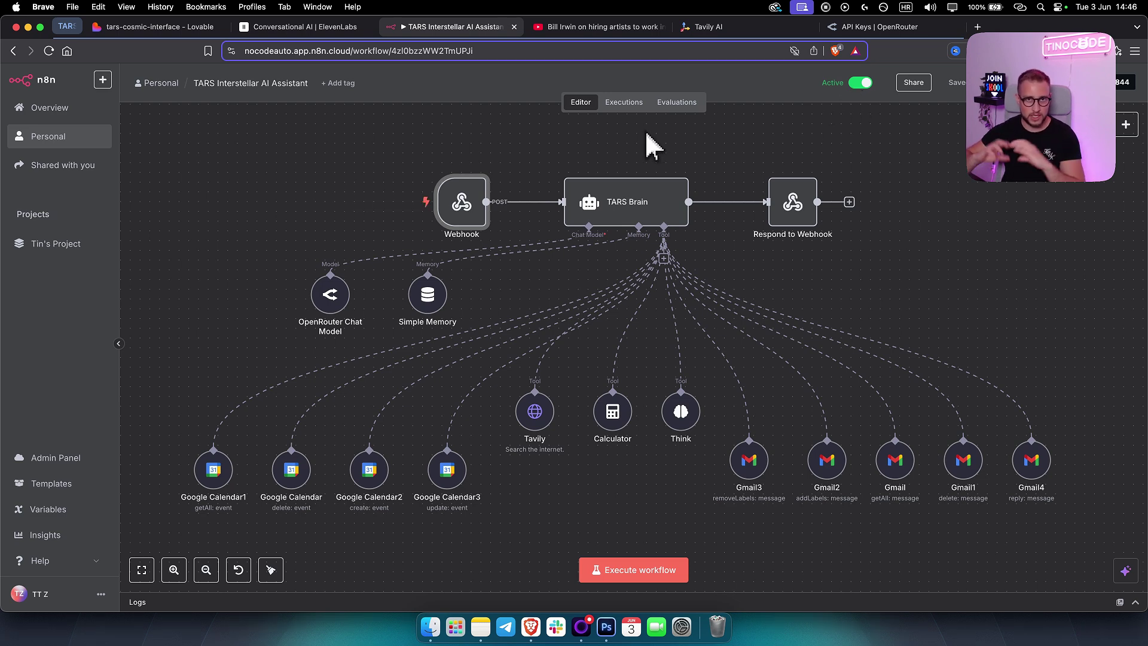
{"action": "mouse_move", "coordinate": [486, 165]}
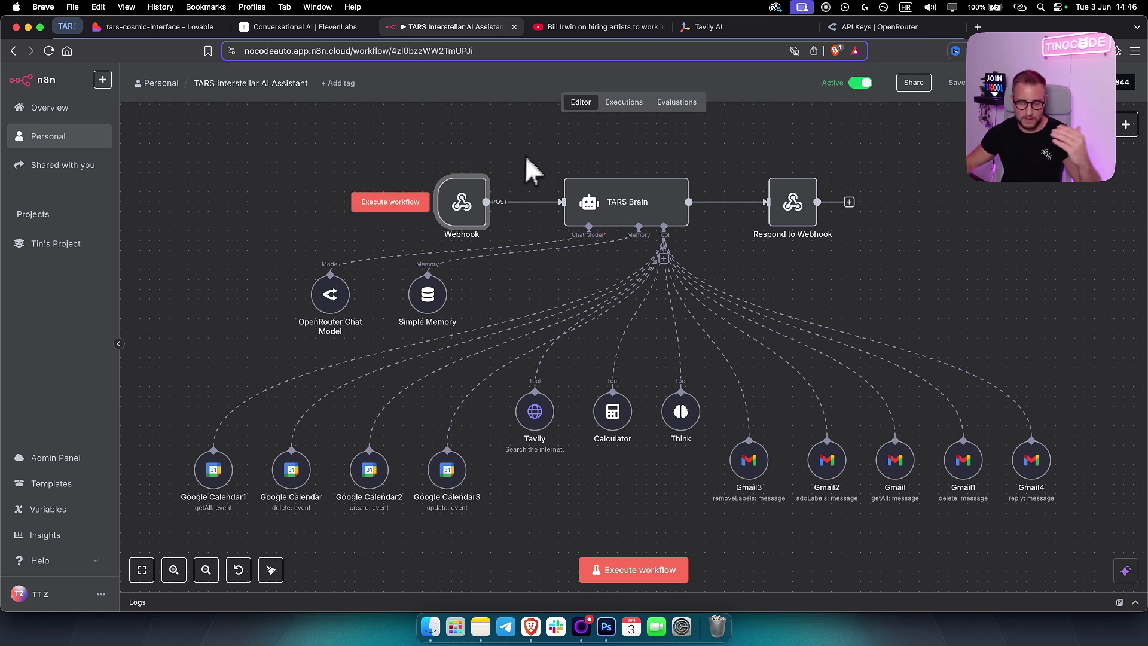
Step: Display the production URL in the n8n Webhook node and close the node
{"action": "double_click", "coordinate": [460, 218]}
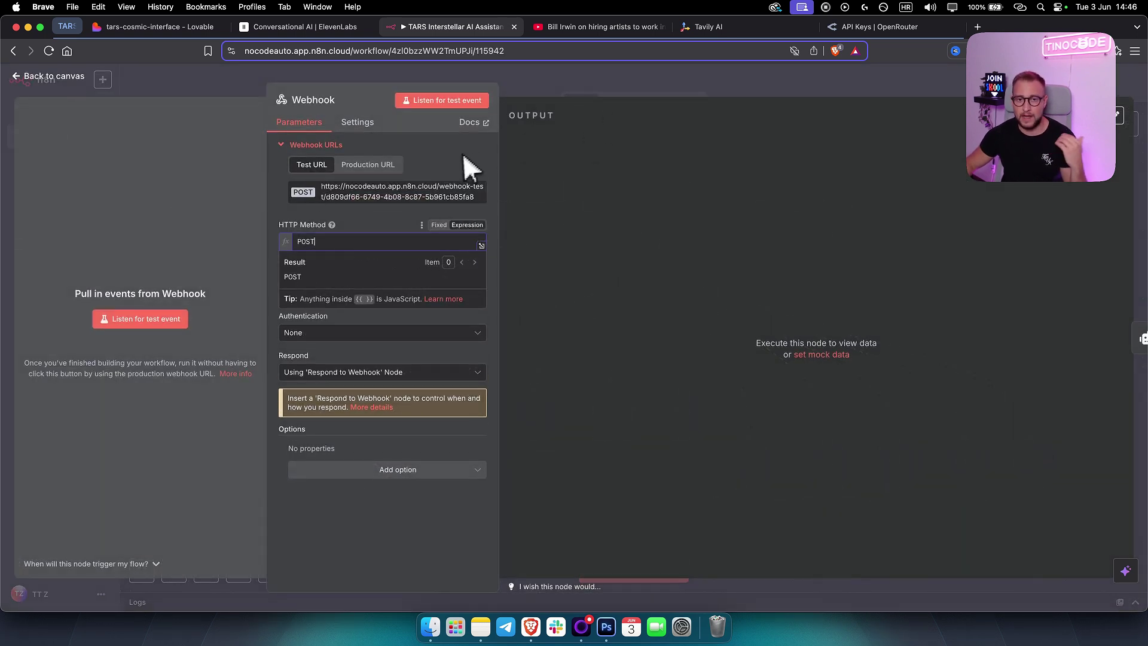
{"action": "left_click", "coordinate": [369, 167]}
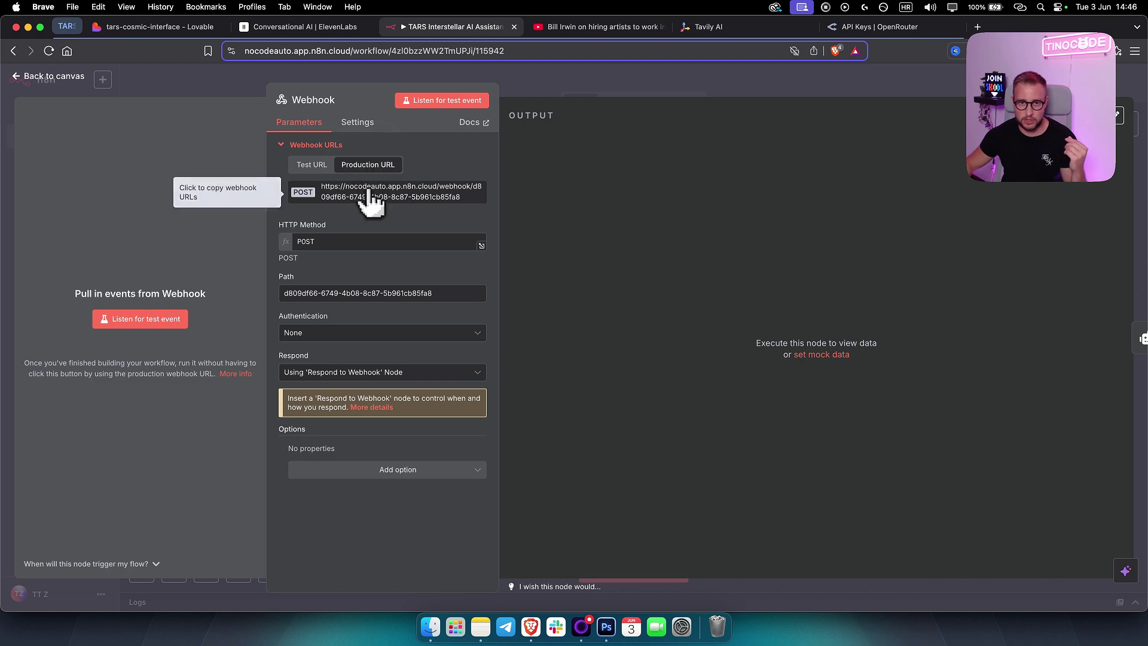
{"action": "left_click", "coordinate": [586, 89]}
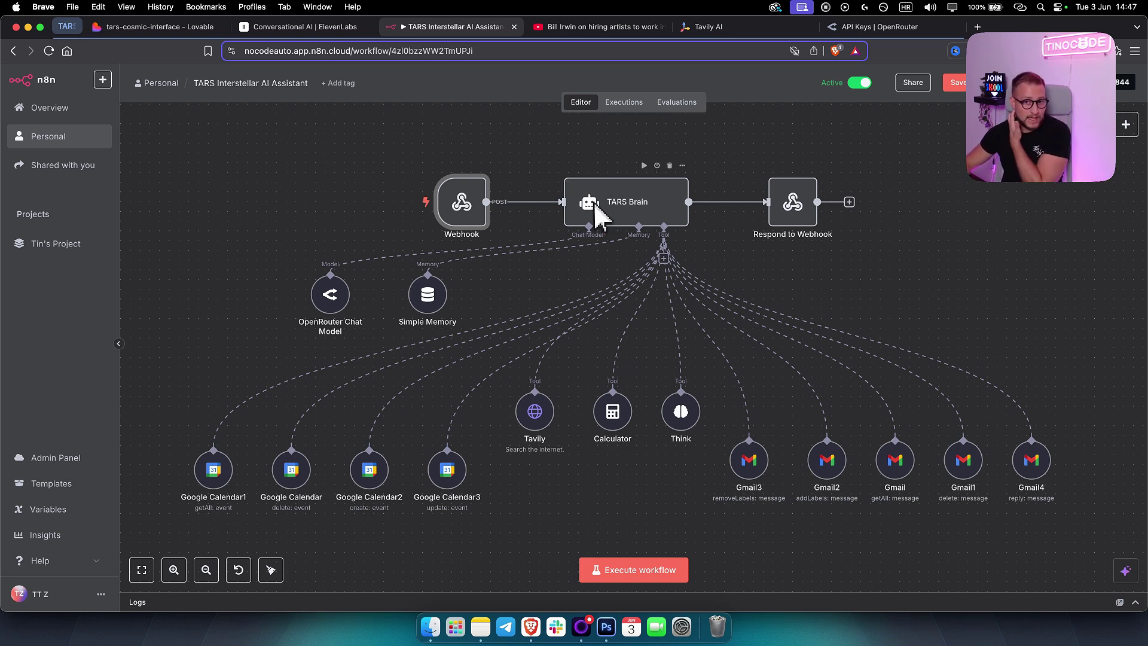
Step: Review the OpenRouter Chat Model node's credential and model, and look at where API keys are managed on the OpenRouter site
{"action": "double_click", "coordinate": [331, 293]}
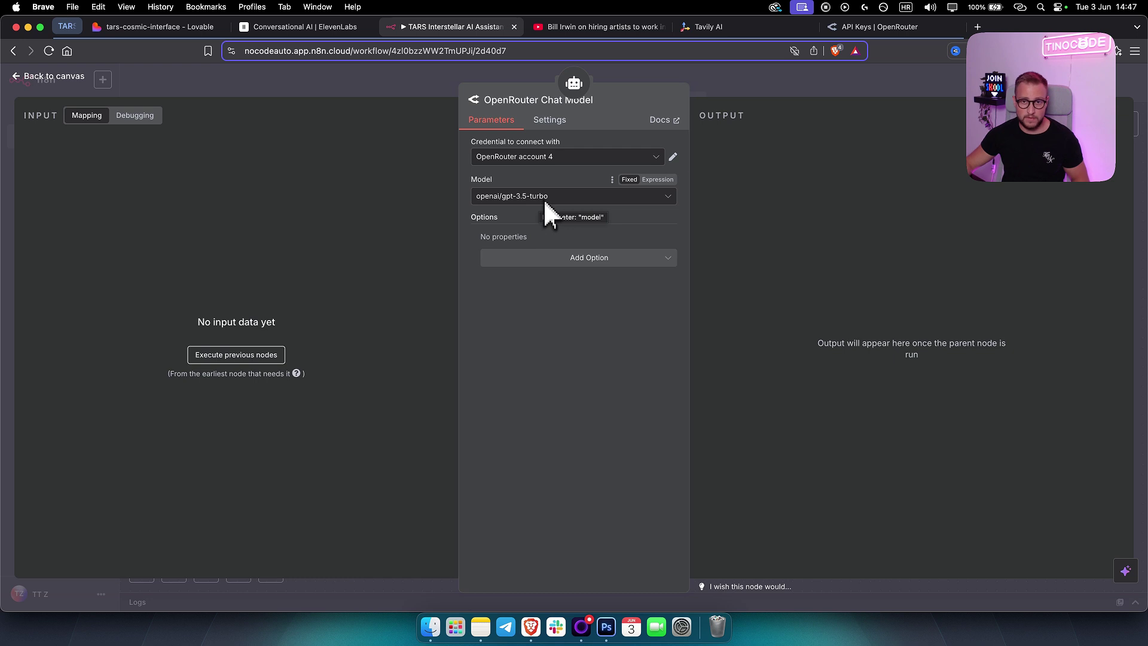
{"action": "left_click", "coordinate": [888, 27]}
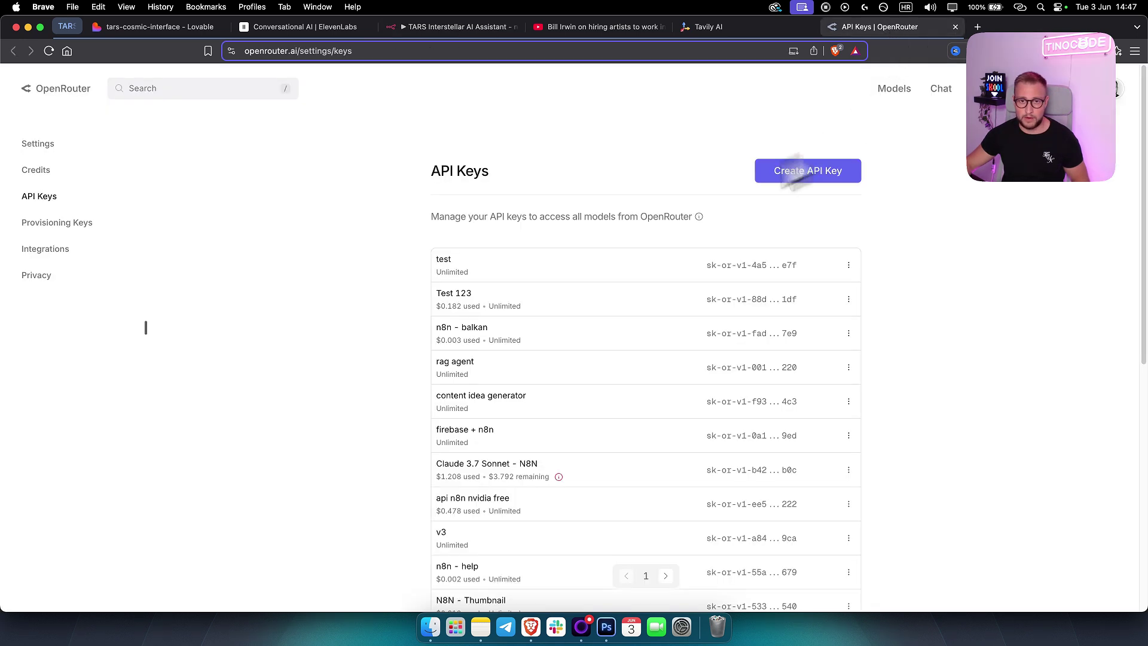
{"action": "left_click", "coordinate": [1116, 91]}
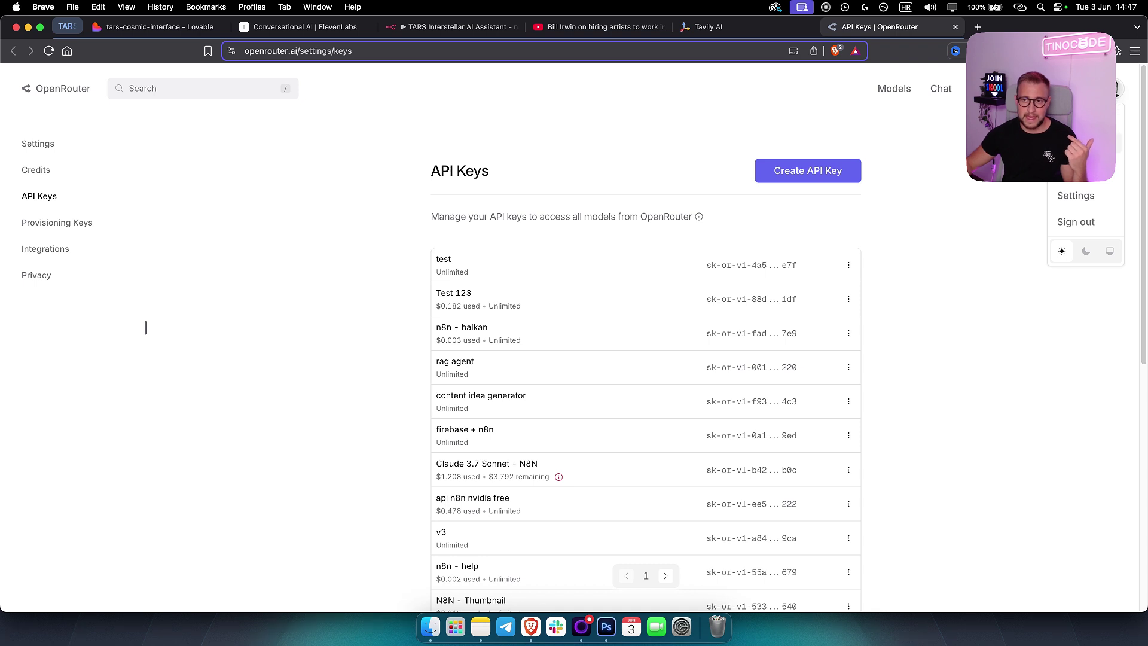
{"action": "left_click", "coordinate": [1077, 143]}
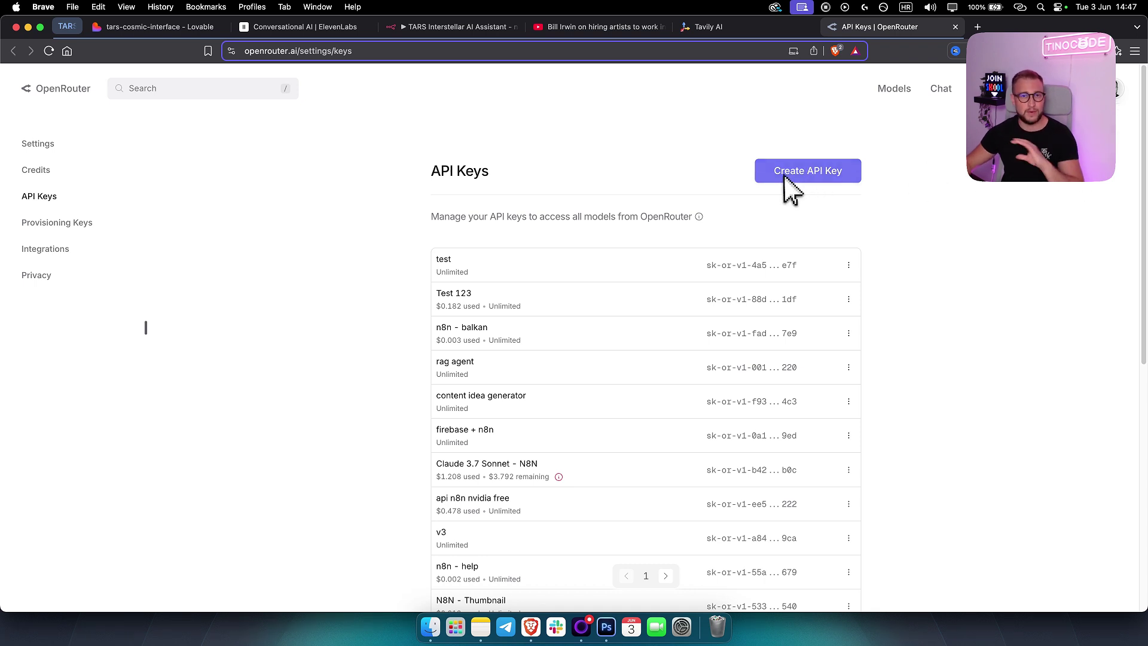
{"action": "left_click", "coordinate": [468, 29]}
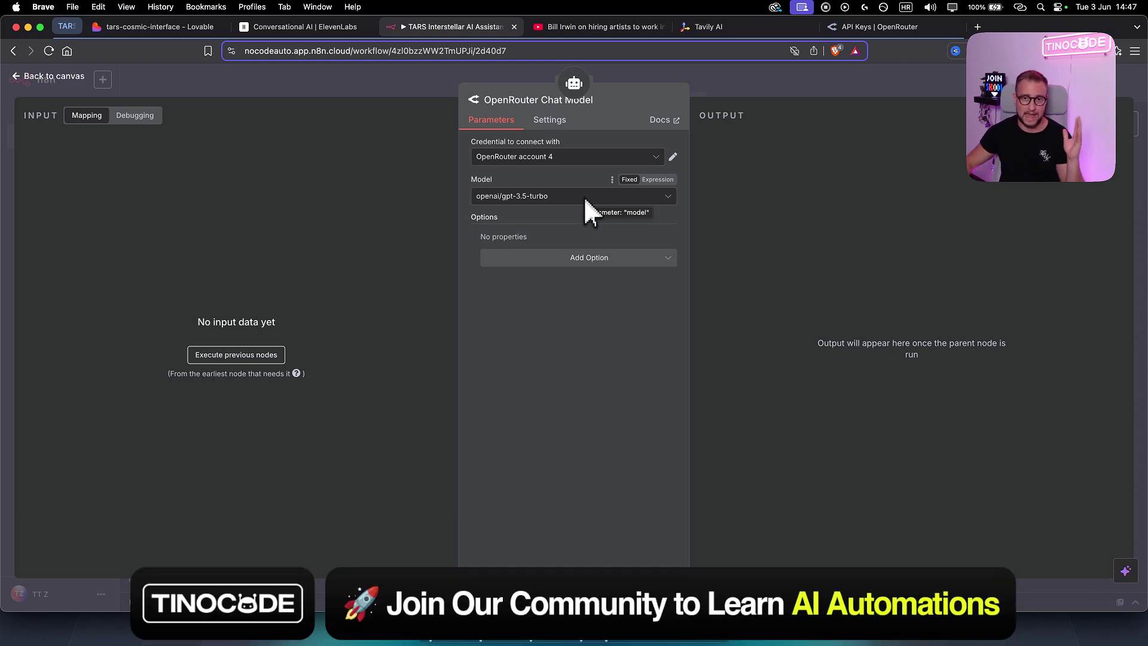
{"action": "left_click", "coordinate": [760, 90]}
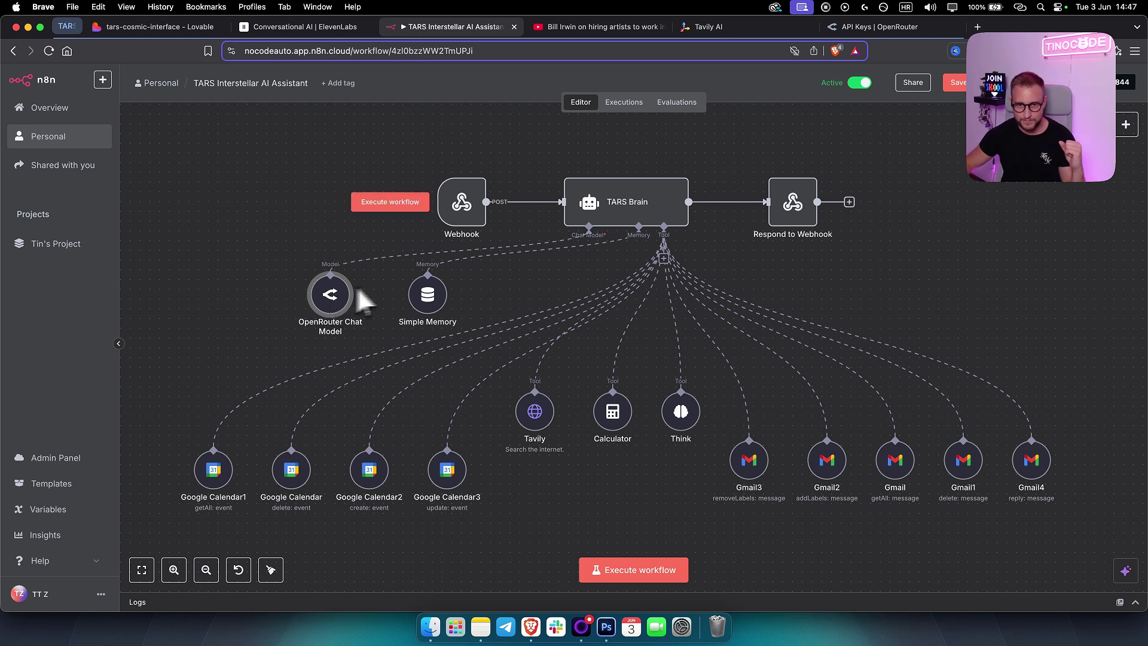
Step: Examine the Simple Memory node's session ID option and its {{ $json.body.query }} key expression, and close the node
{"action": "double_click", "coordinate": [426, 296]}
{"action": "left_click_drag", "start_coordinate": [602, 203], "coordinate": [471, 202]}
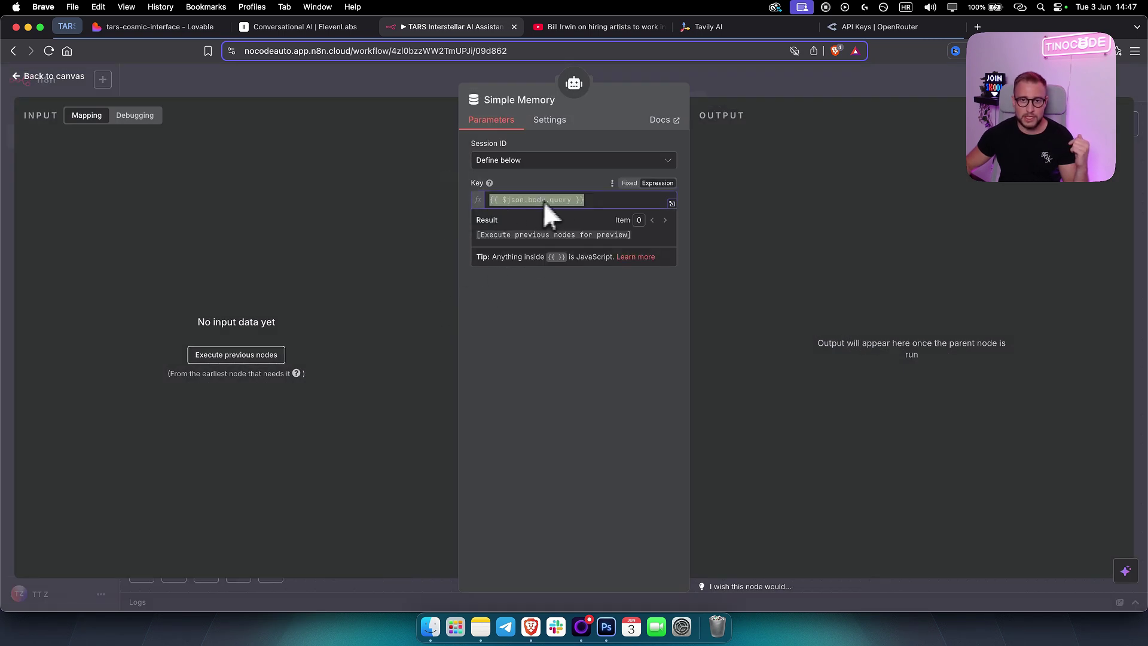
{"action": "left_click_drag", "start_coordinate": [599, 202], "coordinate": [464, 202]}
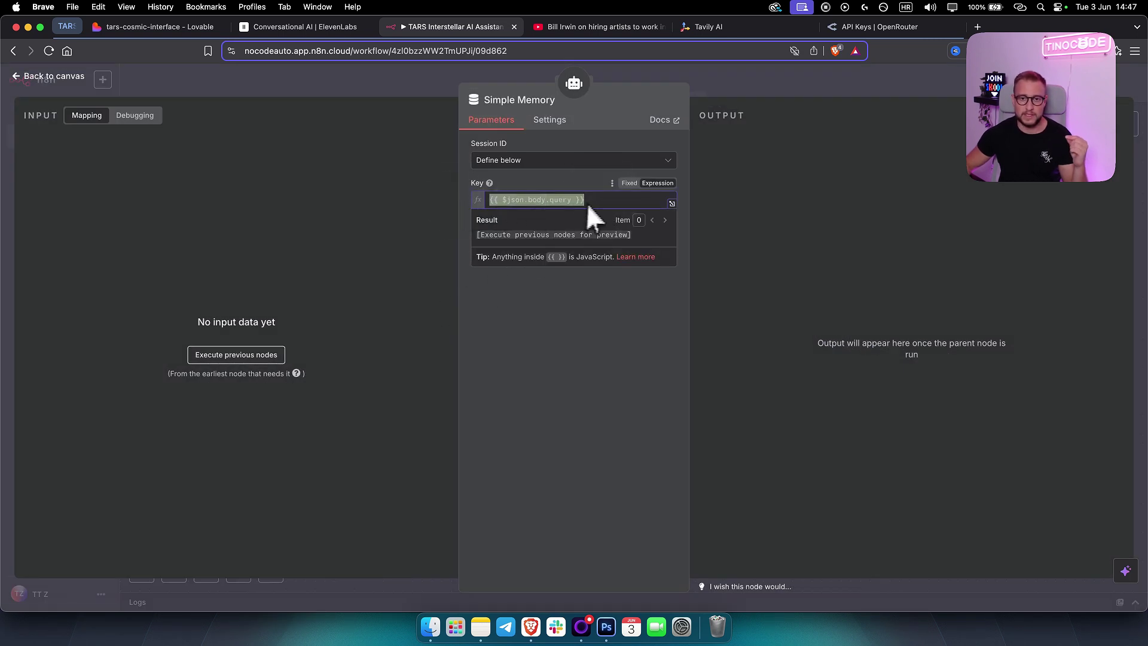
{"action": "left_click", "coordinate": [609, 203]}
{"action": "left_click_drag", "start_coordinate": [611, 203], "coordinate": [538, 201]}
{"action": "left_click", "coordinate": [712, 89]}
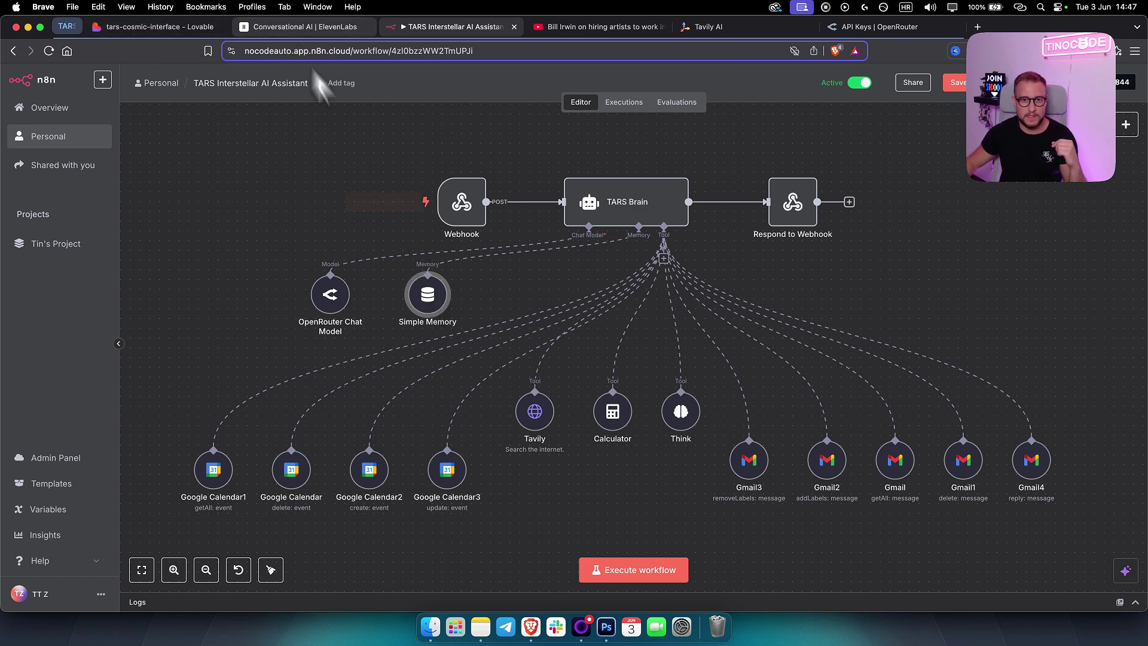
{"action": "double_click", "coordinate": [426, 308]}
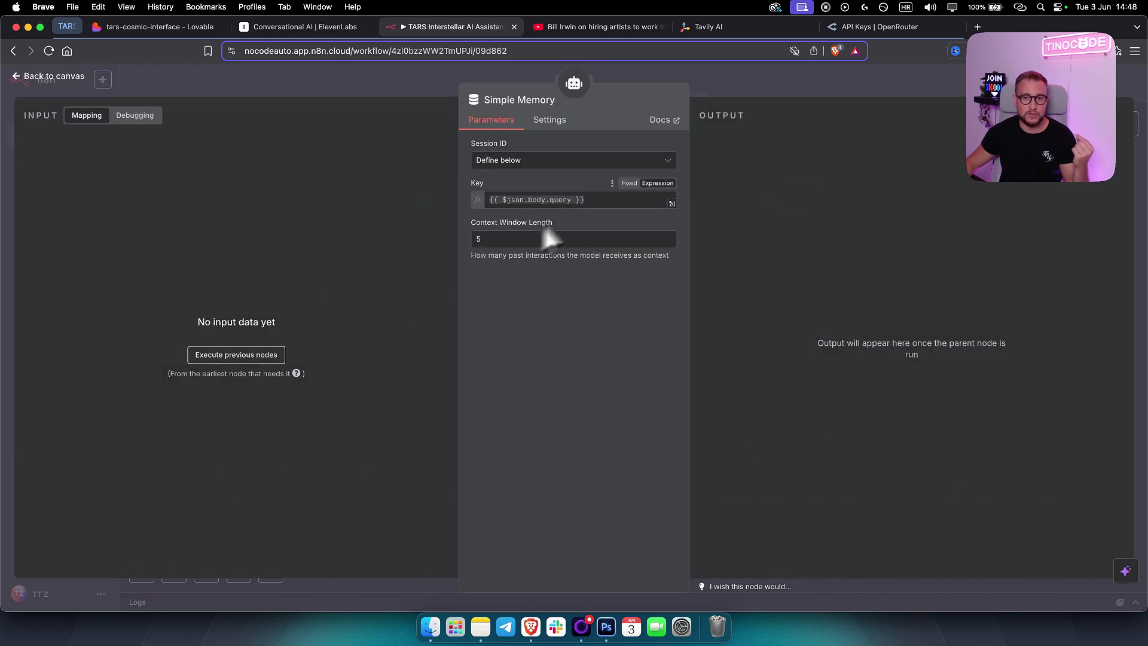
{"action": "left_click", "coordinate": [574, 199]}
{"action": "triple_click", "coordinate": [517, 203]}
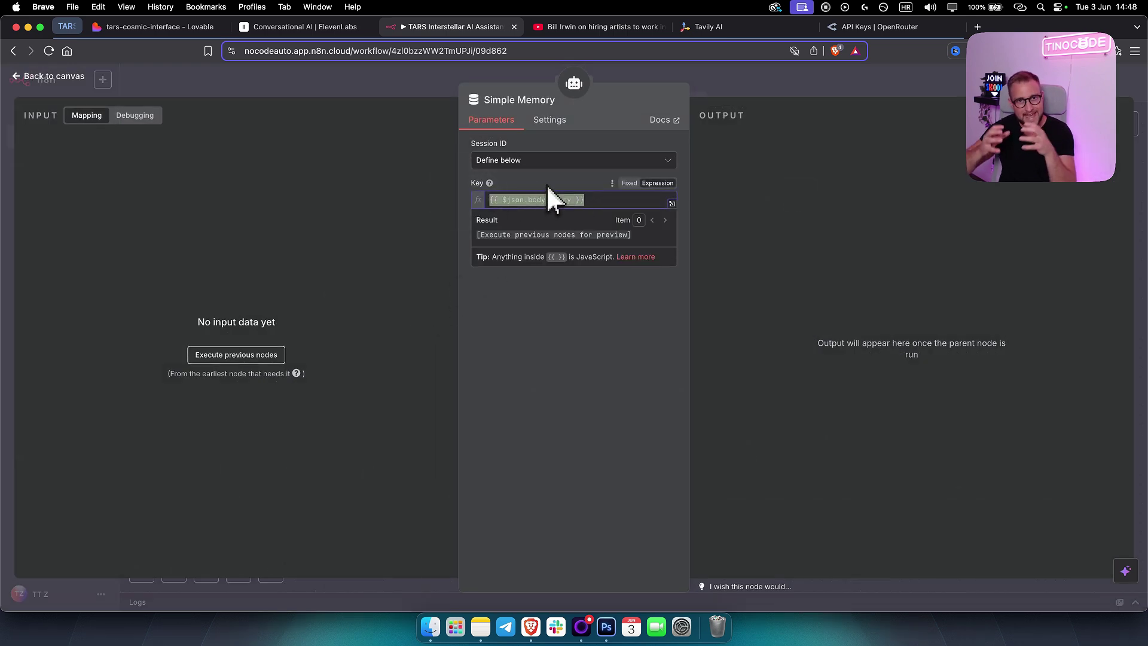
{"action": "left_click", "coordinate": [573, 173]}
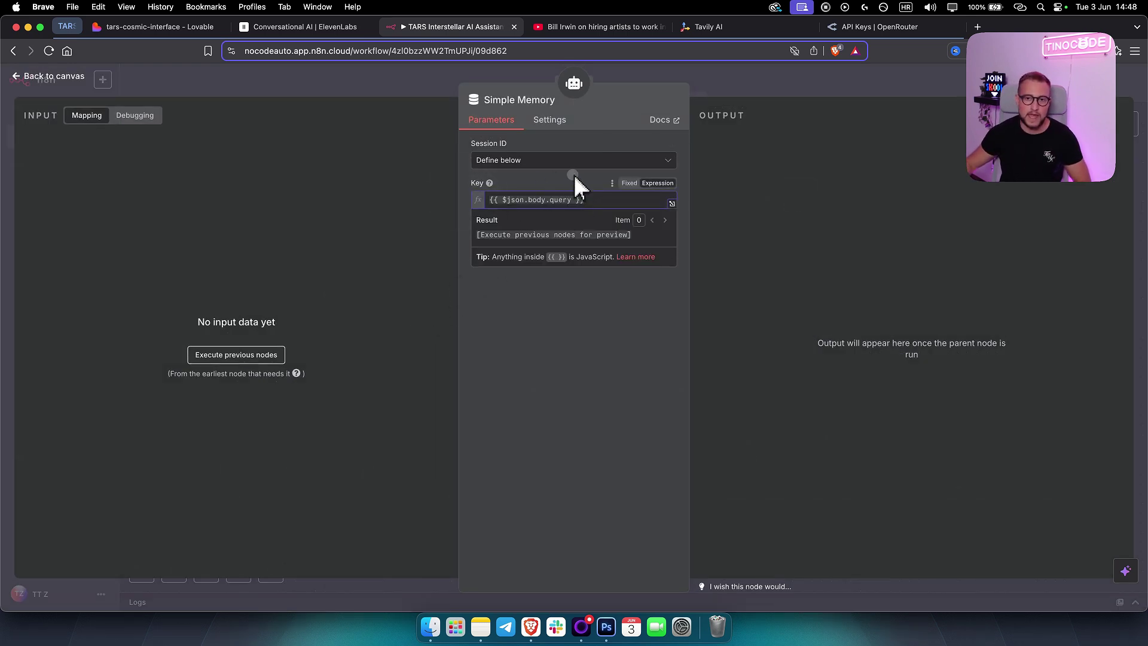
{"action": "triple_click", "coordinate": [604, 200]}
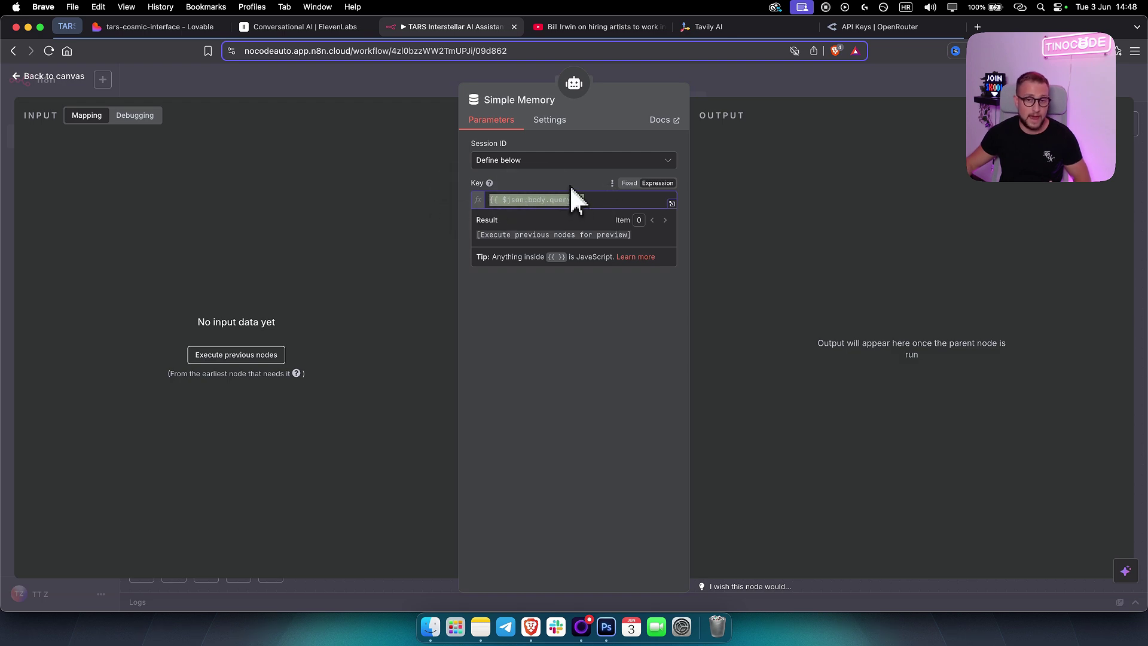
{"action": "left_click", "coordinate": [723, 87]}
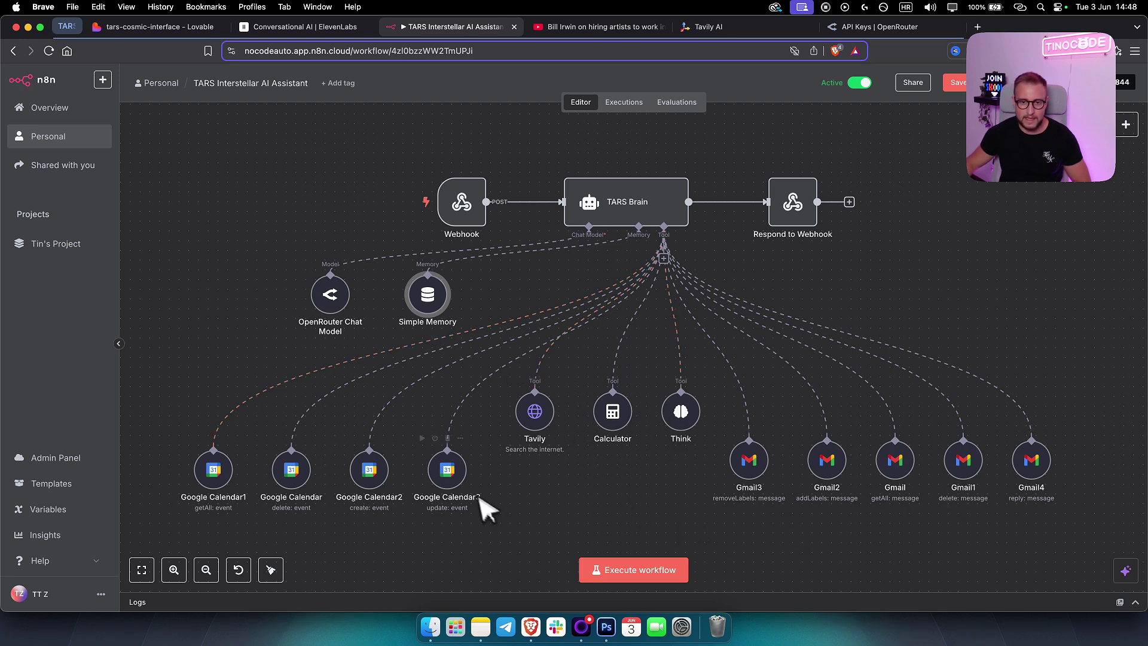
Step: Open the Tavily tool node in the workflow, switch to the Tavily dashboard, and copy the API key named n8n
{"action": "scroll", "coordinate": [894, 287], "scroll_direction": "down", "scroll_amount": 2}
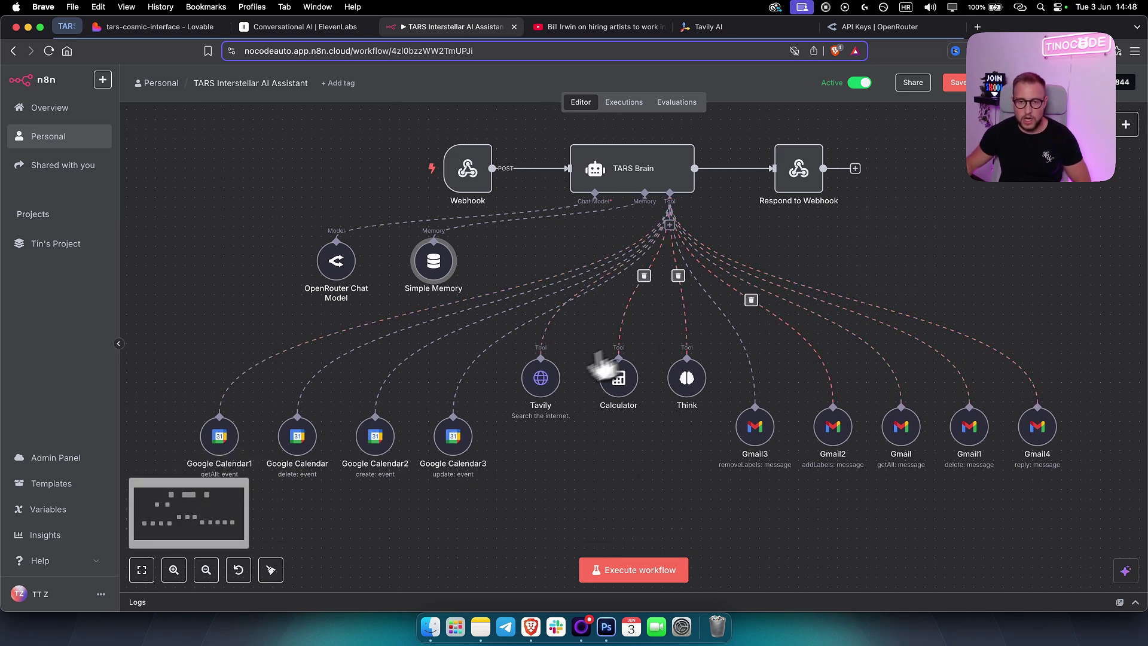
{"action": "left_click", "coordinate": [541, 387]}
{"action": "double_click", "coordinate": [541, 386]}
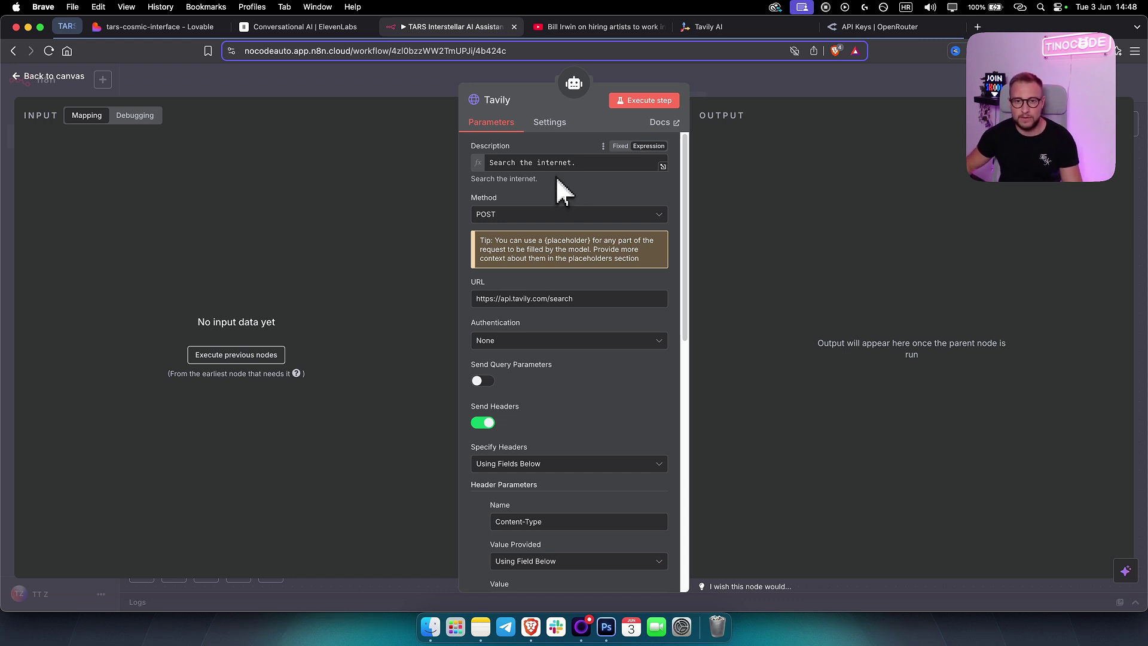
{"action": "left_click", "coordinate": [729, 28]}
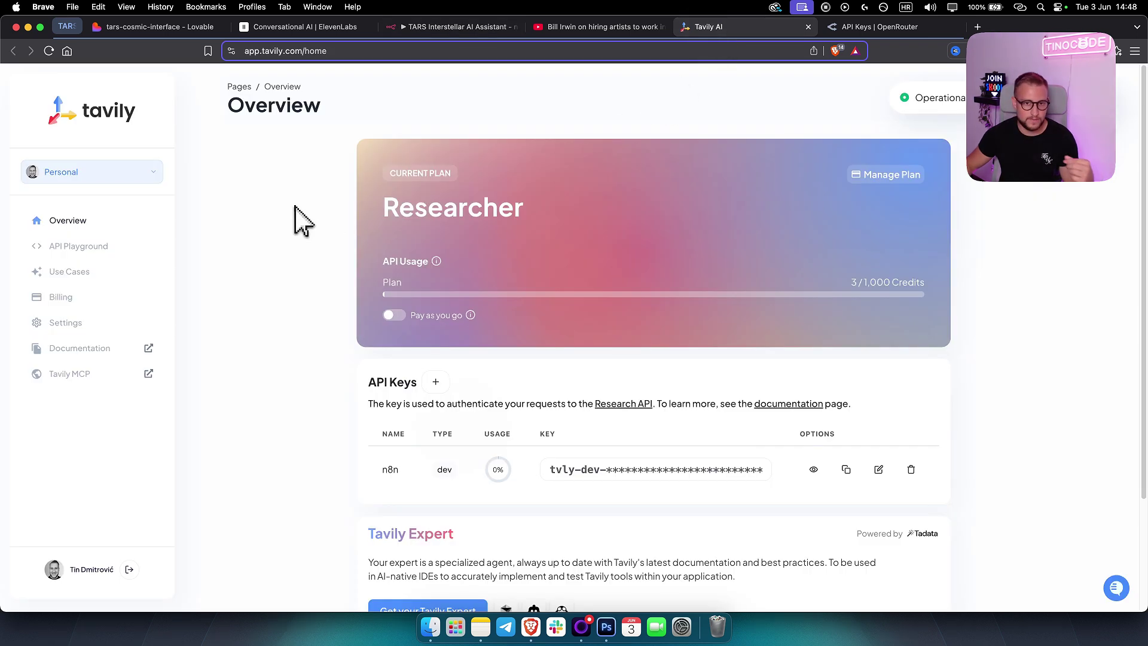
{"action": "left_click", "coordinate": [846, 471]}
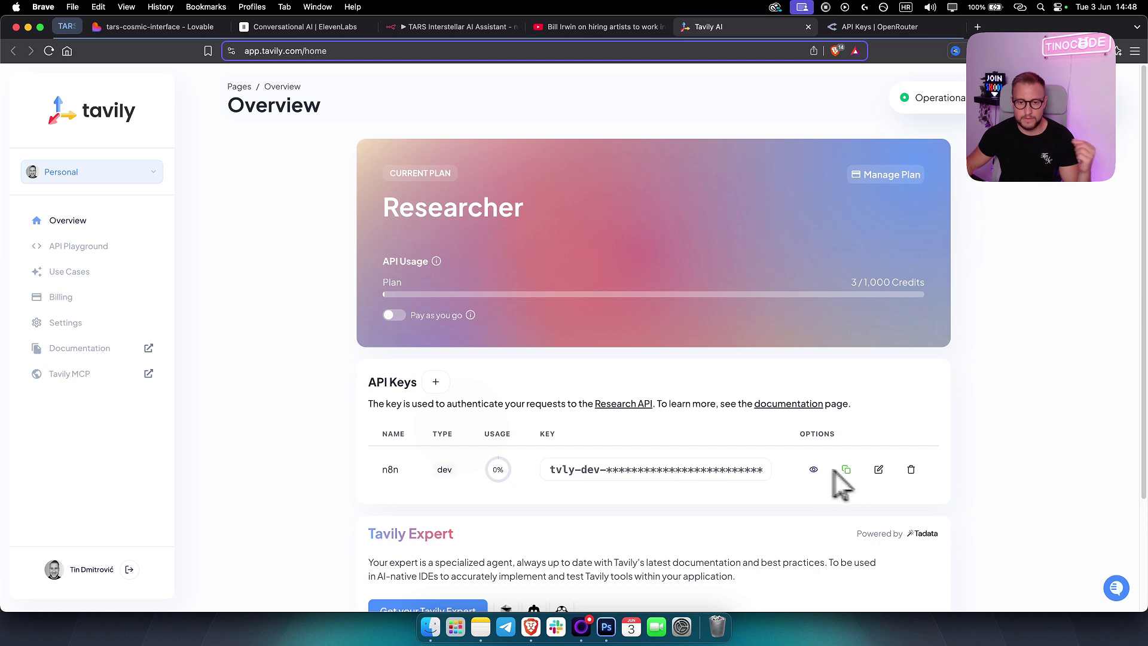
Step: Open Tavily's documentation quickstart and examine the cURL snippet for running a first search
{"action": "left_click", "coordinate": [80, 349]}
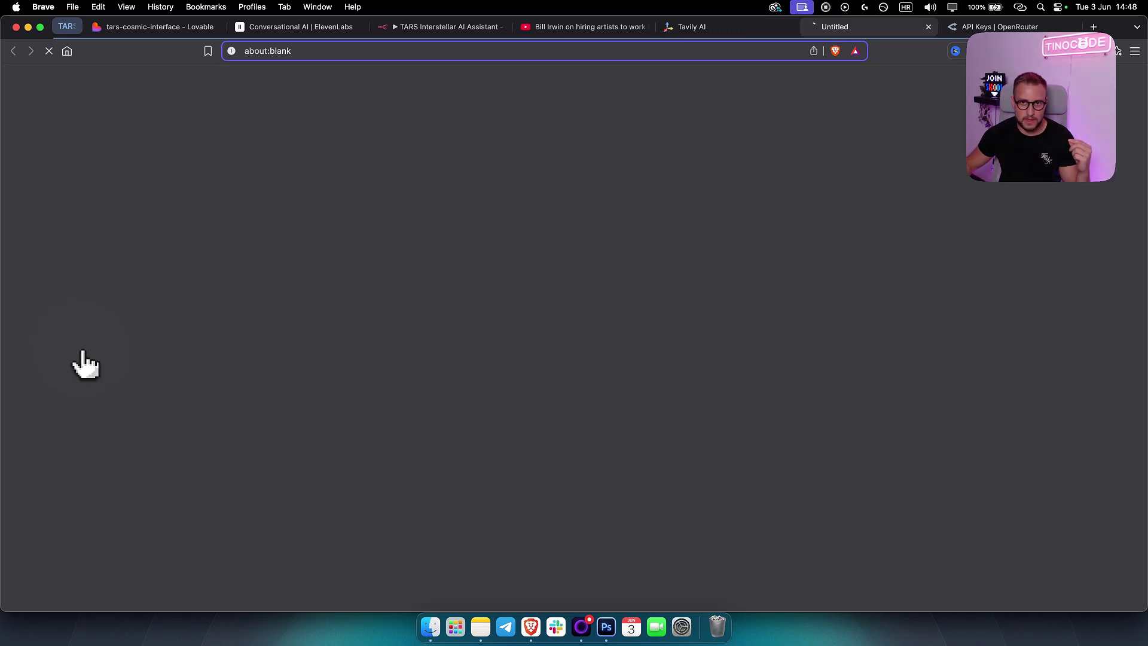
{"action": "left_click", "coordinate": [362, 357]}
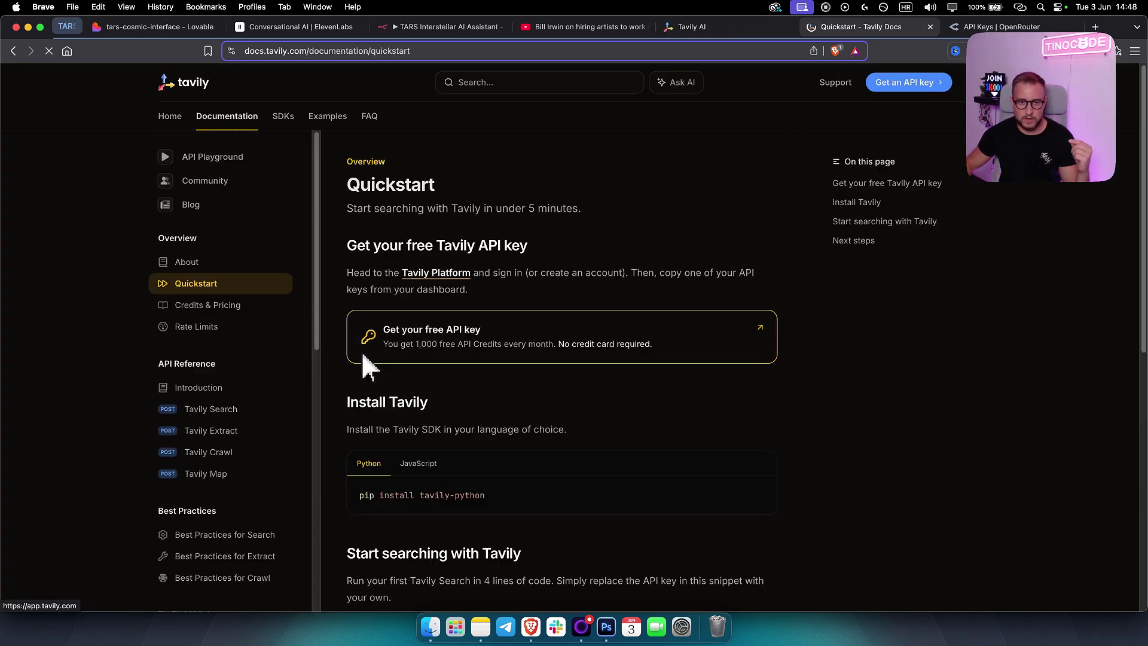
{"action": "scroll", "coordinate": [440, 377], "scroll_direction": "down", "scroll_amount": 5}
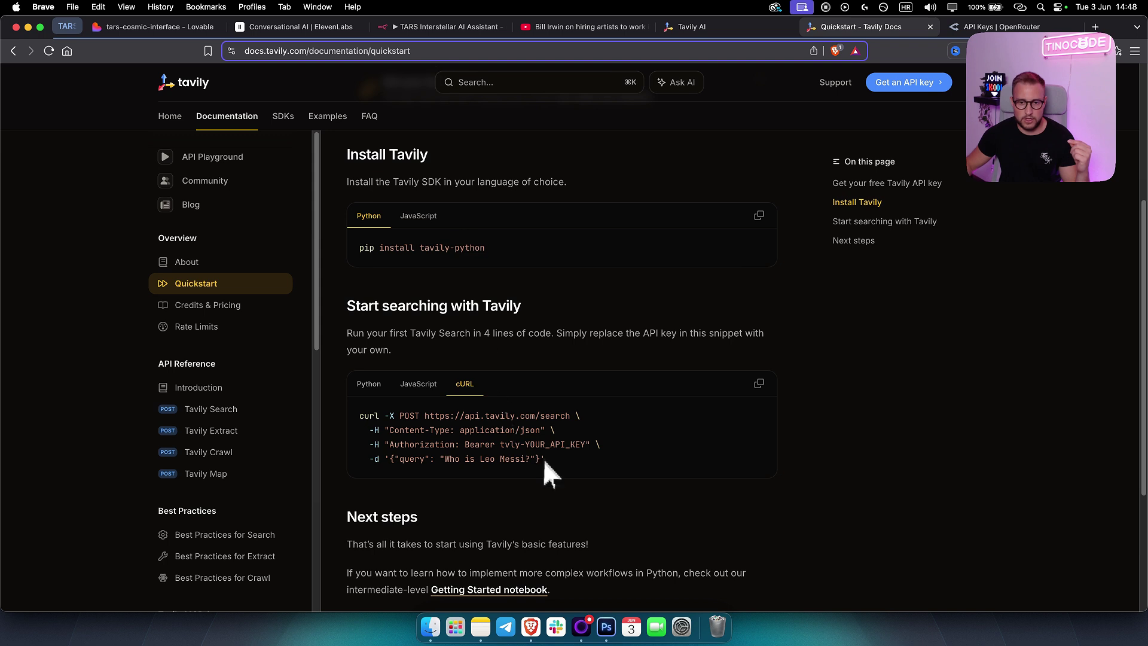
{"action": "left_click_drag", "start_coordinate": [545, 459], "coordinate": [358, 417]}
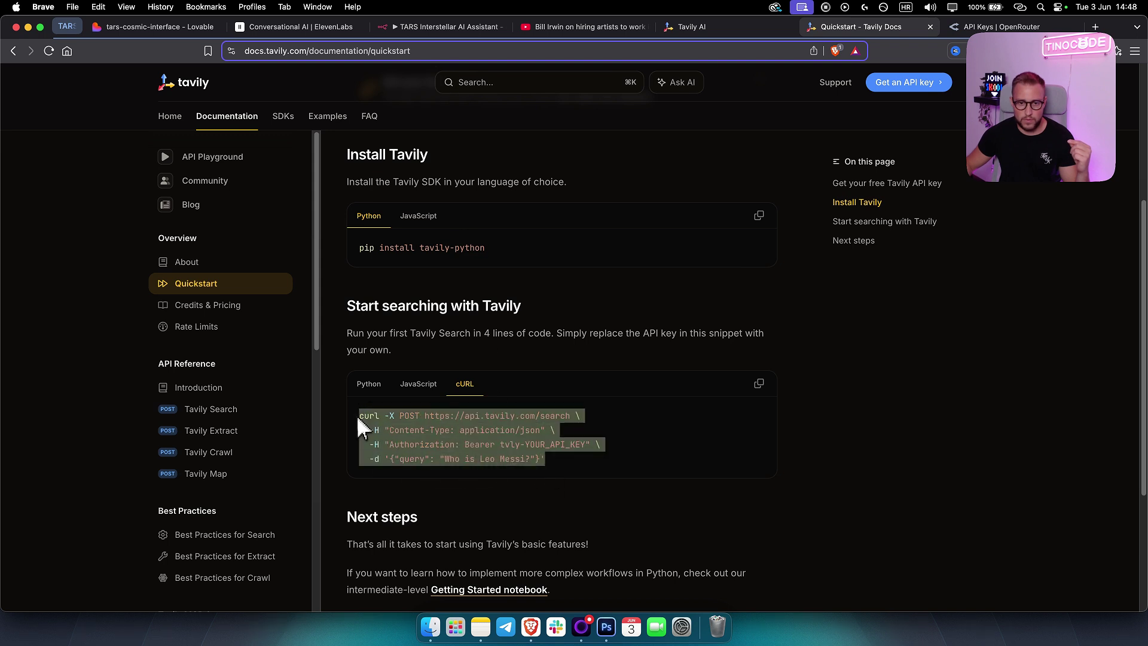
{"action": "left_click", "coordinate": [490, 444]}
{"action": "left_click_drag", "start_coordinate": [544, 460], "coordinate": [361, 422]}
{"action": "left_click", "coordinate": [479, 445]}
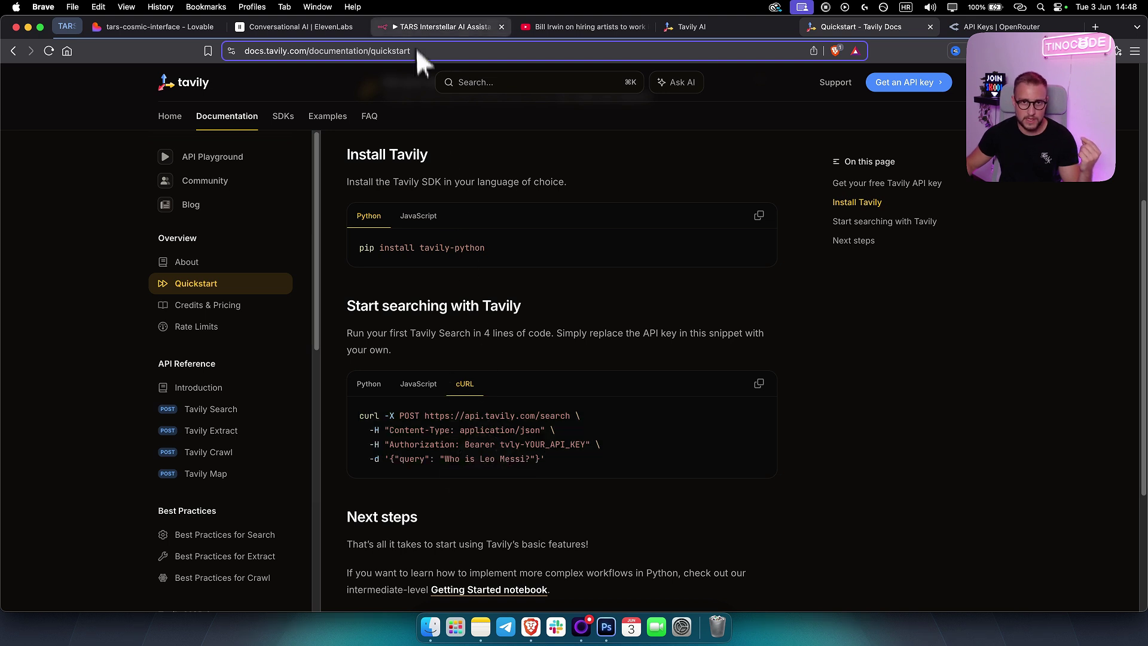
{"action": "left_click", "coordinate": [419, 27]}
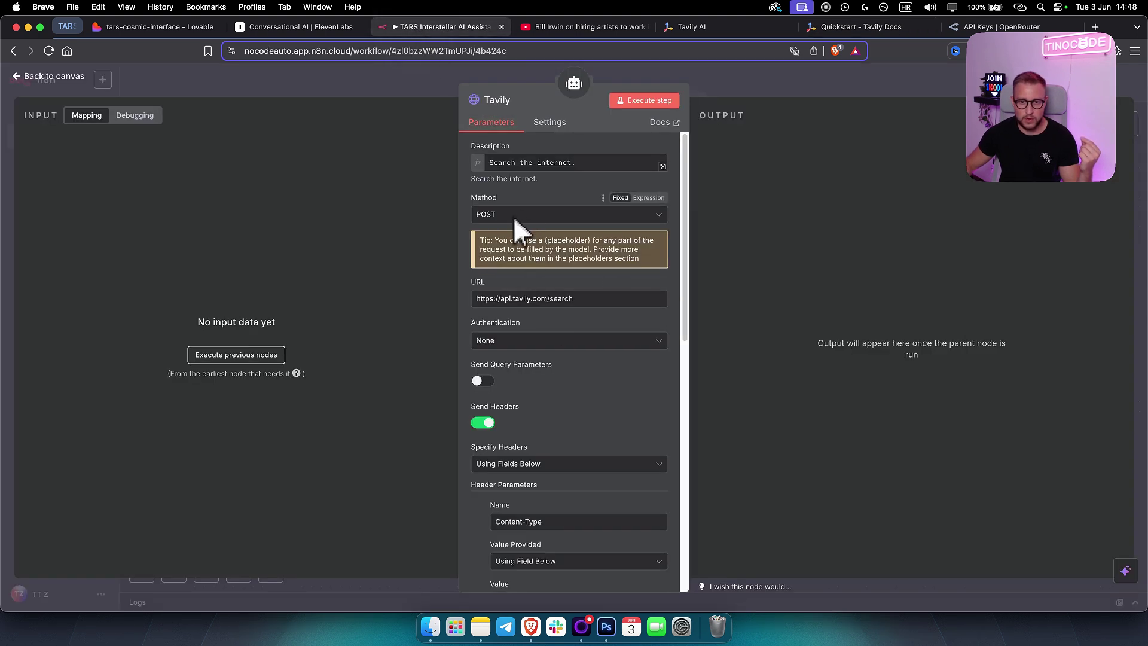
{"action": "scroll", "coordinate": [519, 277], "scroll_direction": "down", "scroll_amount": 1}
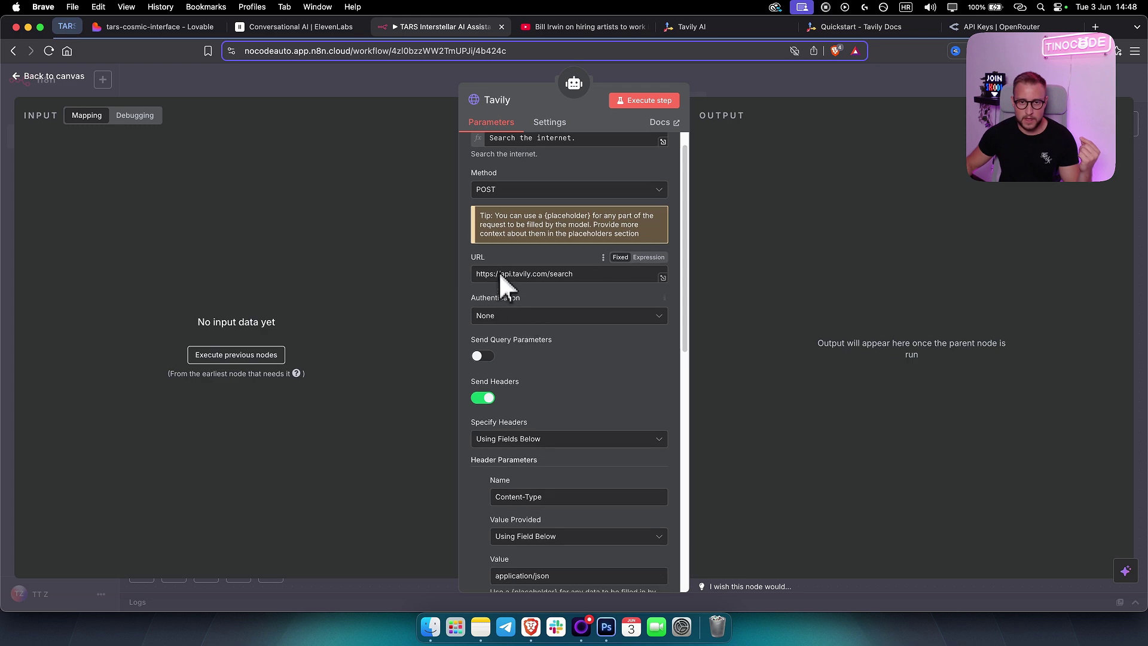
{"action": "left_click", "coordinate": [692, 27]}
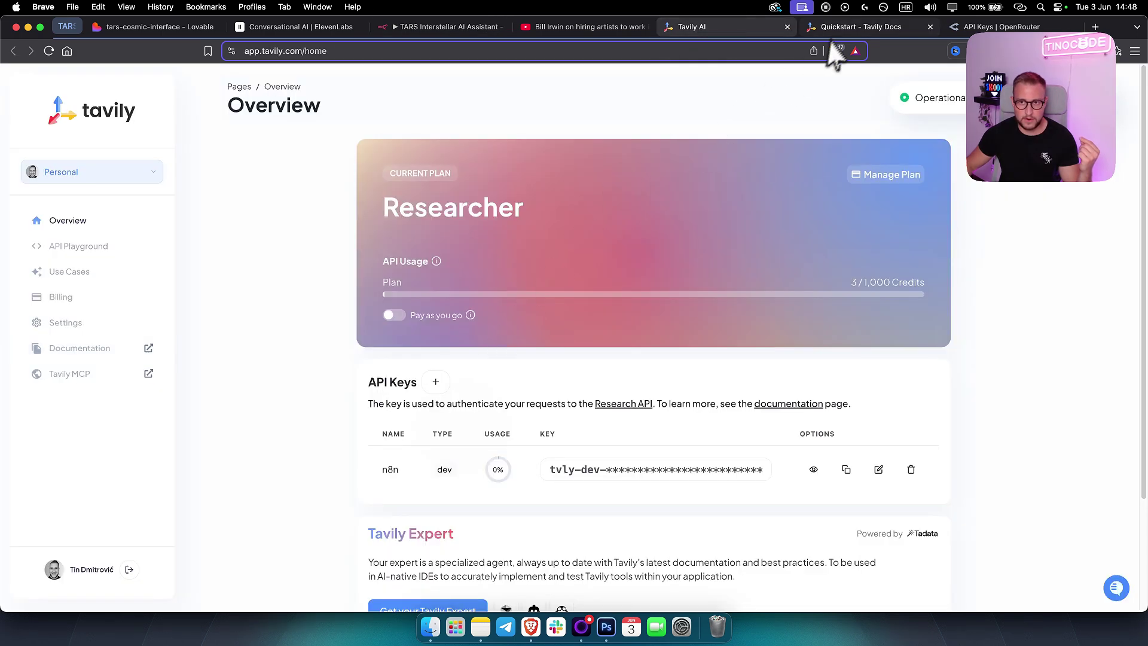
{"action": "left_click_drag", "start_coordinate": [850, 27], "coordinate": [558, 29]}
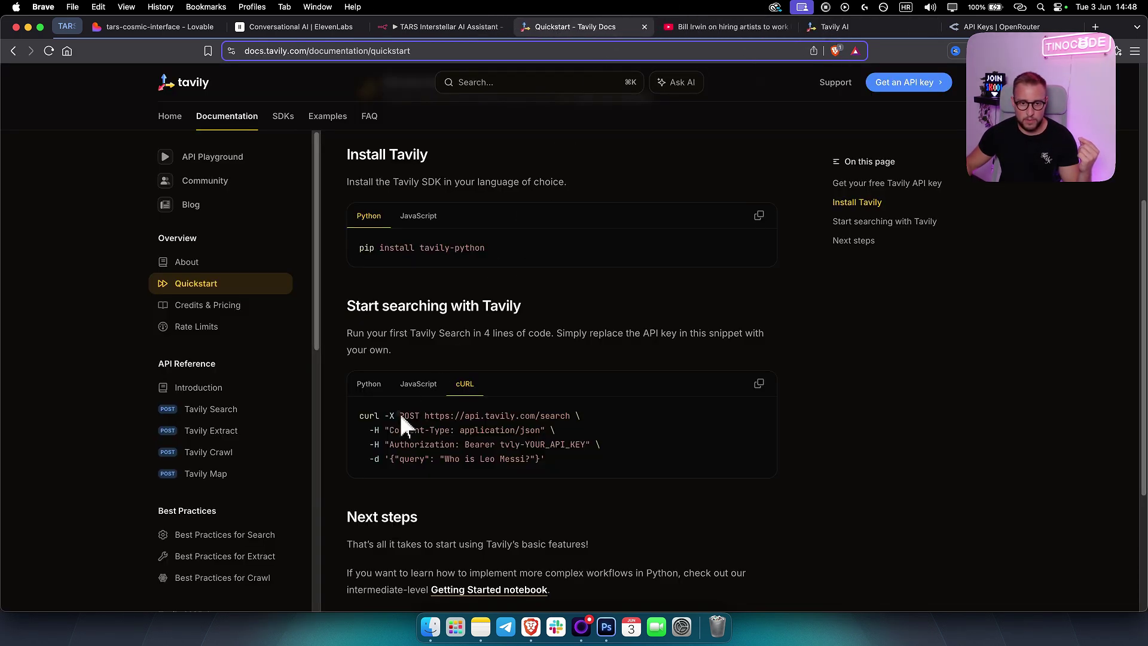
{"action": "left_click_drag", "start_coordinate": [426, 417], "coordinate": [576, 418]}
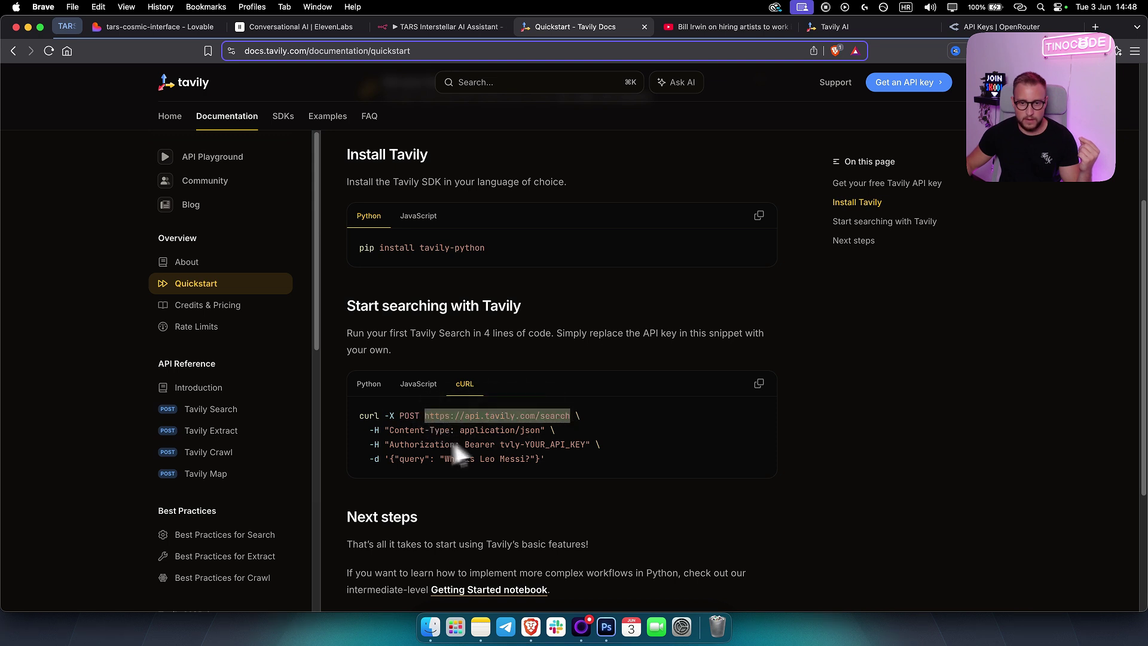
{"action": "left_click", "coordinate": [411, 439]}
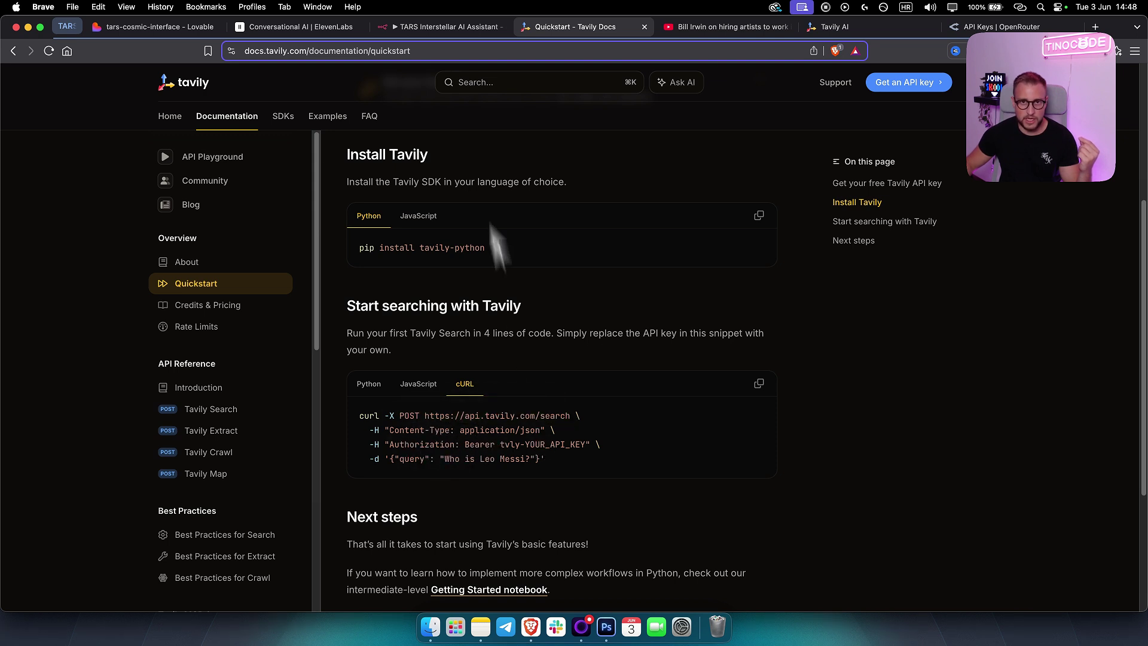
Step: Compare the Tavily node's Content-Type and Authorization header parameters with the header lines and API key placeholder in the docs' cURL snippet
{"action": "left_click", "coordinate": [442, 27]}
{"action": "scroll", "coordinate": [574, 407], "scroll_direction": "down", "scroll_amount": 1}
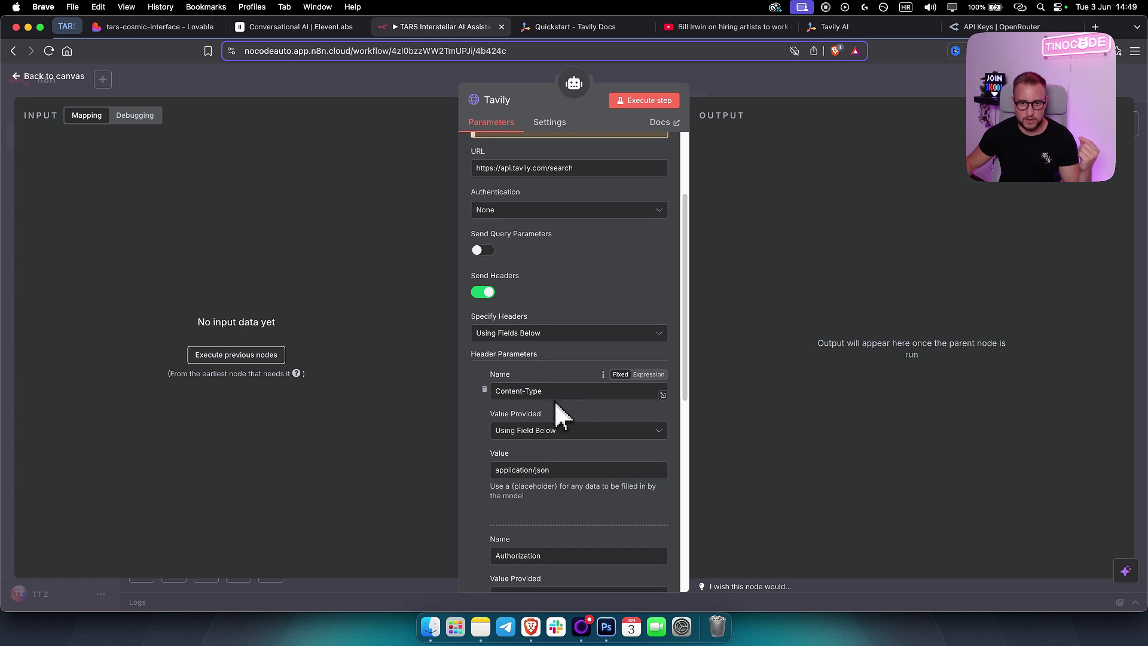
{"action": "scroll", "coordinate": [568, 460], "scroll_direction": "down", "scroll_amount": 3}
{"action": "scroll", "coordinate": [568, 443], "scroll_direction": "down", "scroll_amount": 3}
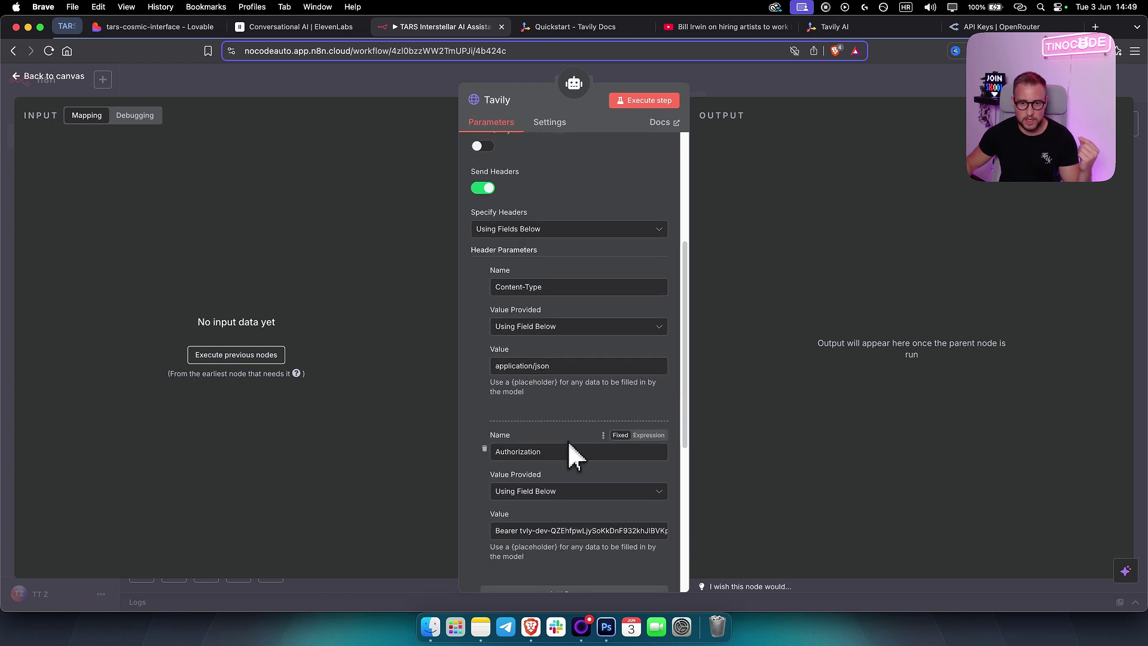
{"action": "left_click_drag", "start_coordinate": [523, 511], "coordinate": [778, 514]}
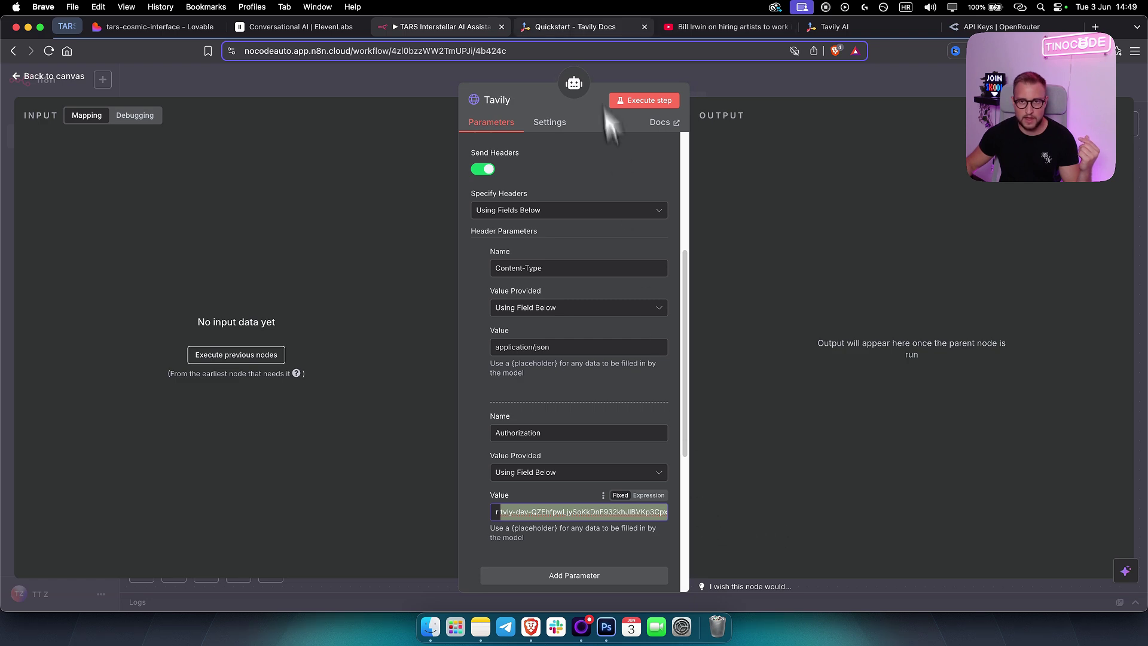
{"action": "left_click", "coordinate": [574, 26]}
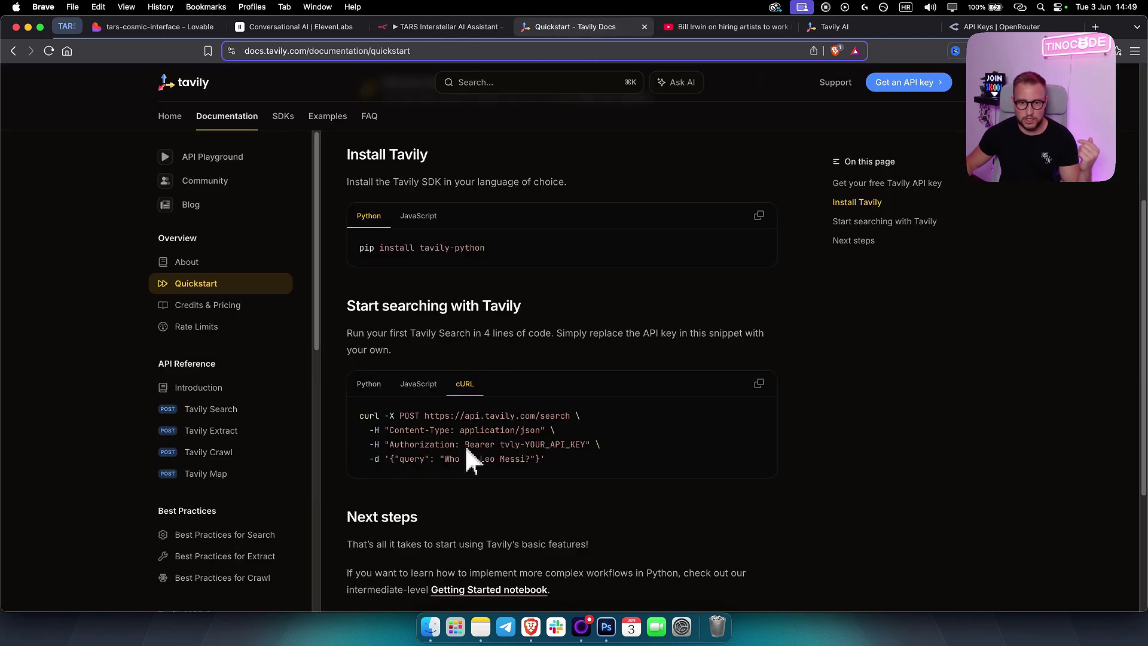
{"action": "left_click_drag", "start_coordinate": [501, 445], "coordinate": [584, 450]}
{"action": "left_click", "coordinate": [584, 459]}
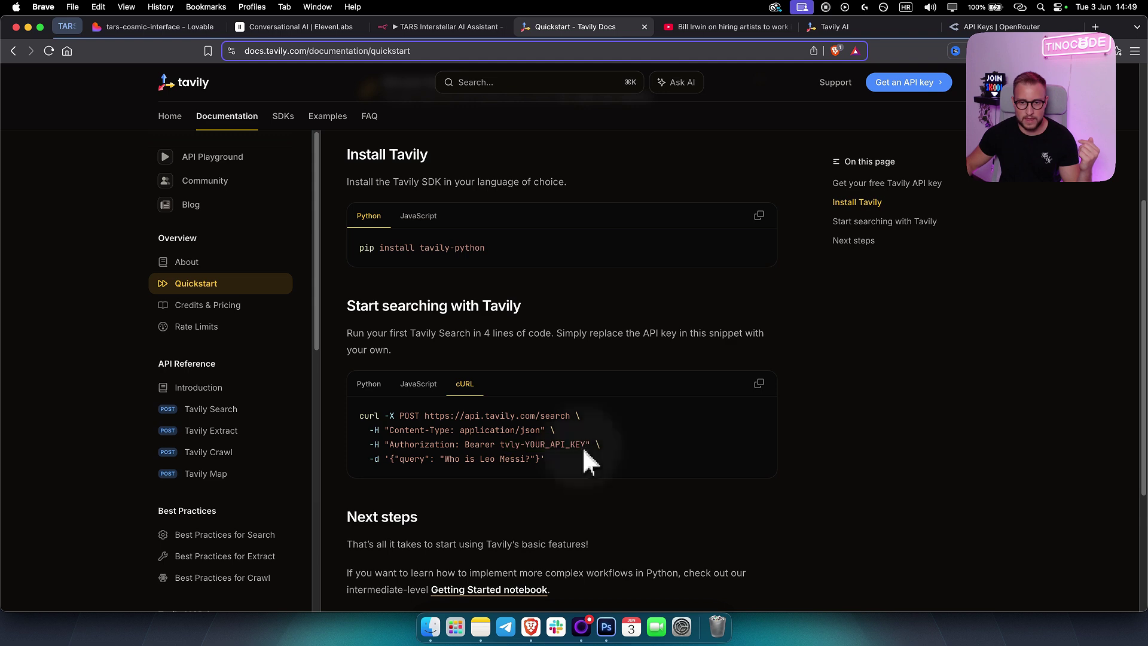
Step: Copy the n8n API key from the Tavily dashboard and highlight the key after Bearer in the node's Authorization value
{"action": "left_click_drag", "start_coordinate": [828, 26], "coordinate": [598, 34]}
{"action": "left_click", "coordinate": [846, 469]}
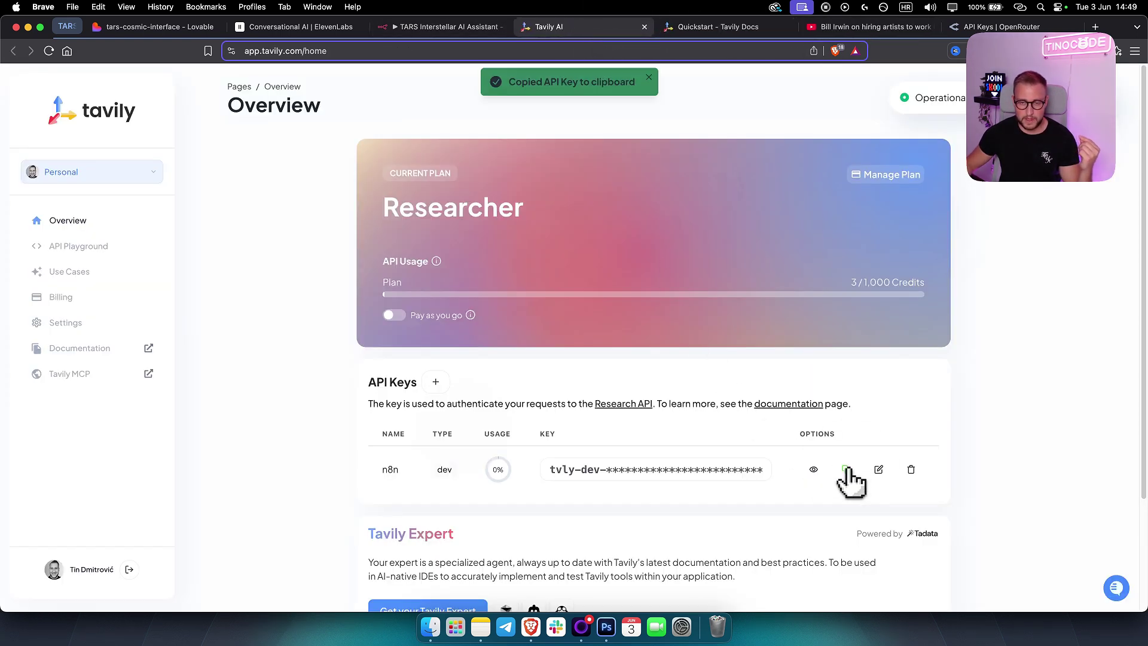
{"action": "left_click", "coordinate": [442, 27]}
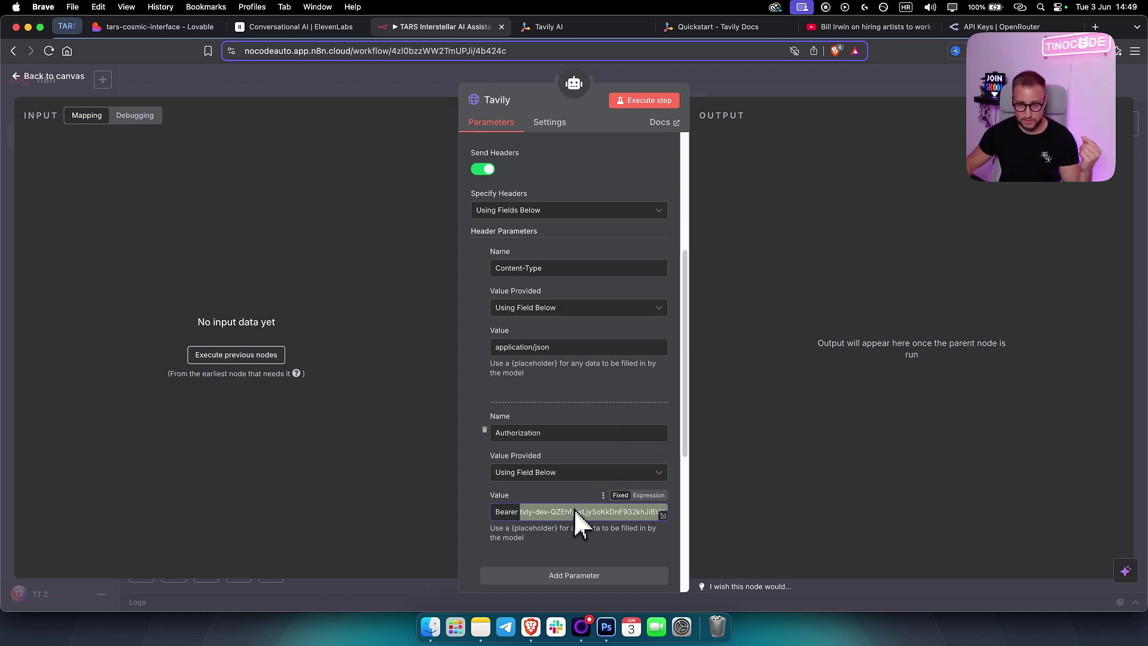
{"action": "scroll", "coordinate": [573, 509], "scroll_direction": "down", "scroll_amount": 1}
{"action": "left_click_drag", "start_coordinate": [522, 507], "coordinate": [729, 509]}
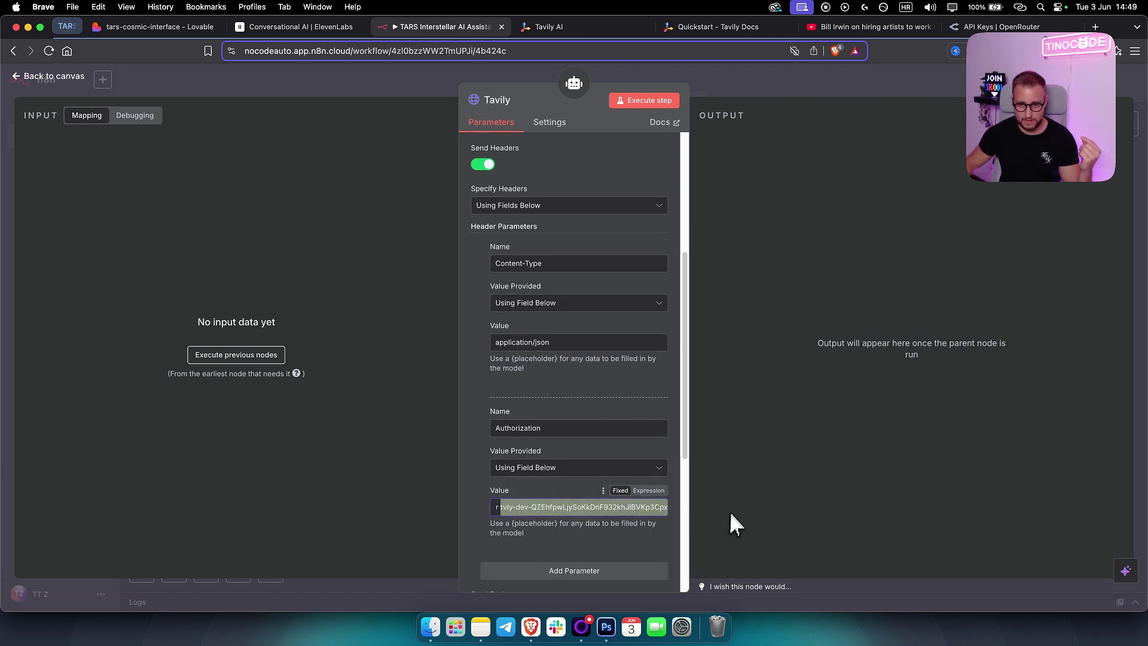
{"action": "left_click", "coordinate": [532, 508]}
Step: Expand the Tavily node's JSON body in the expression editor and examine the query expression {{ $('Webhook').item.json.body.query }}
{"action": "scroll", "coordinate": [565, 496], "scroll_direction": "down", "scroll_amount": 4}
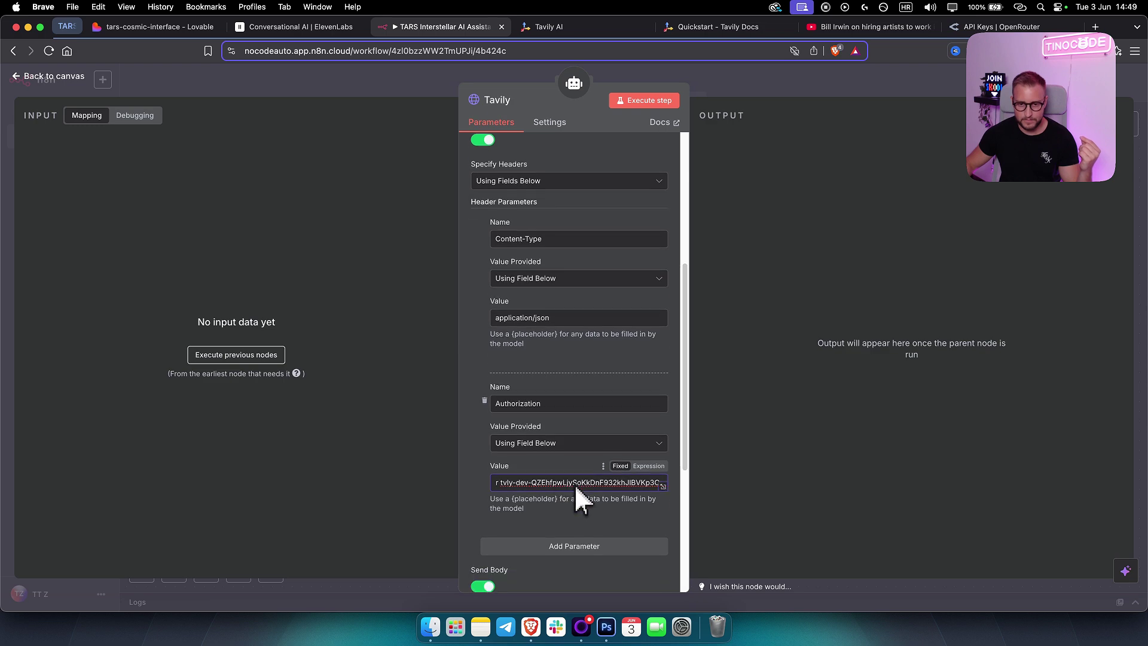
{"action": "scroll", "coordinate": [574, 487], "scroll_direction": "down", "scroll_amount": 1}
{"action": "scroll", "coordinate": [574, 473], "scroll_direction": "down", "scroll_amount": 2}
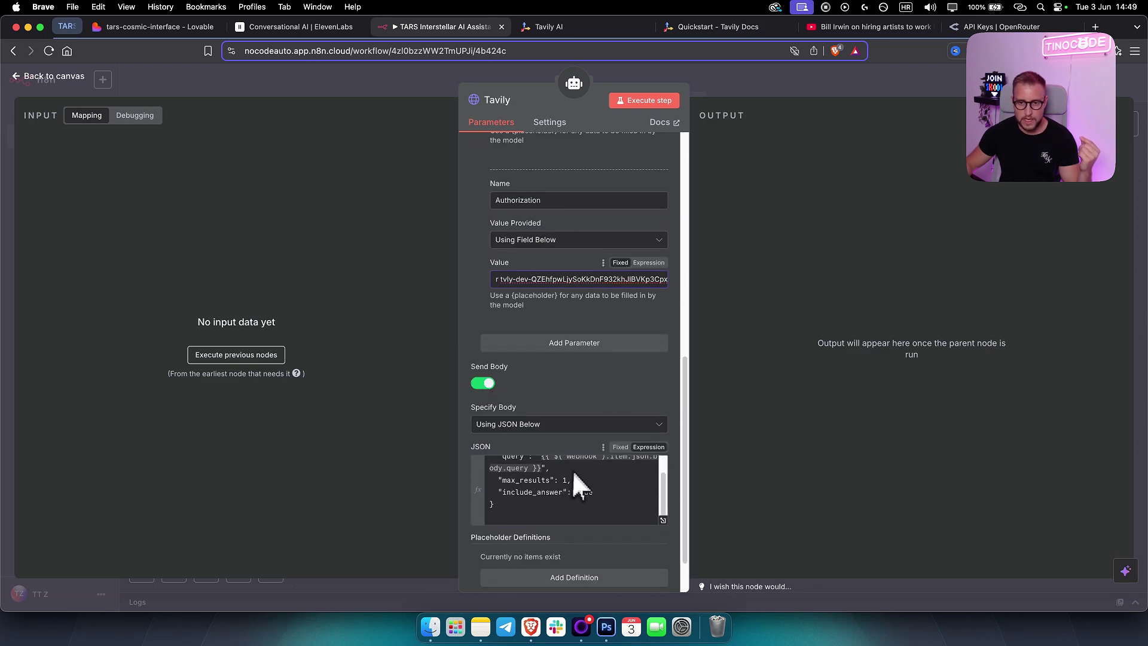
{"action": "left_click", "coordinate": [663, 520]}
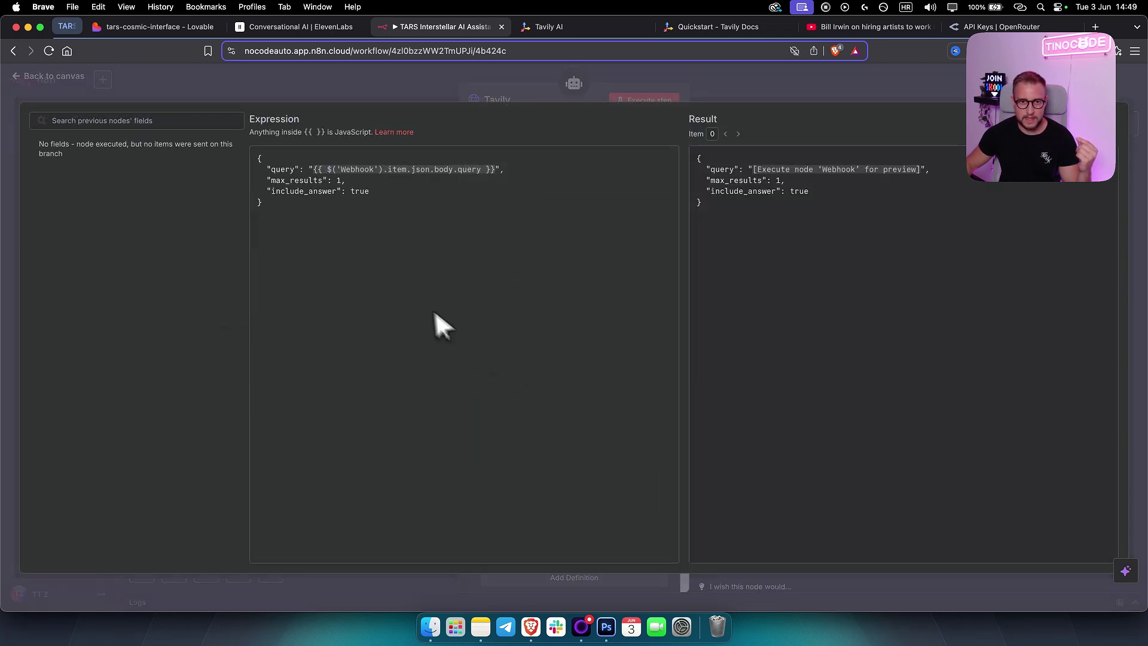
{"action": "left_click_drag", "start_coordinate": [496, 171], "coordinate": [320, 183]}
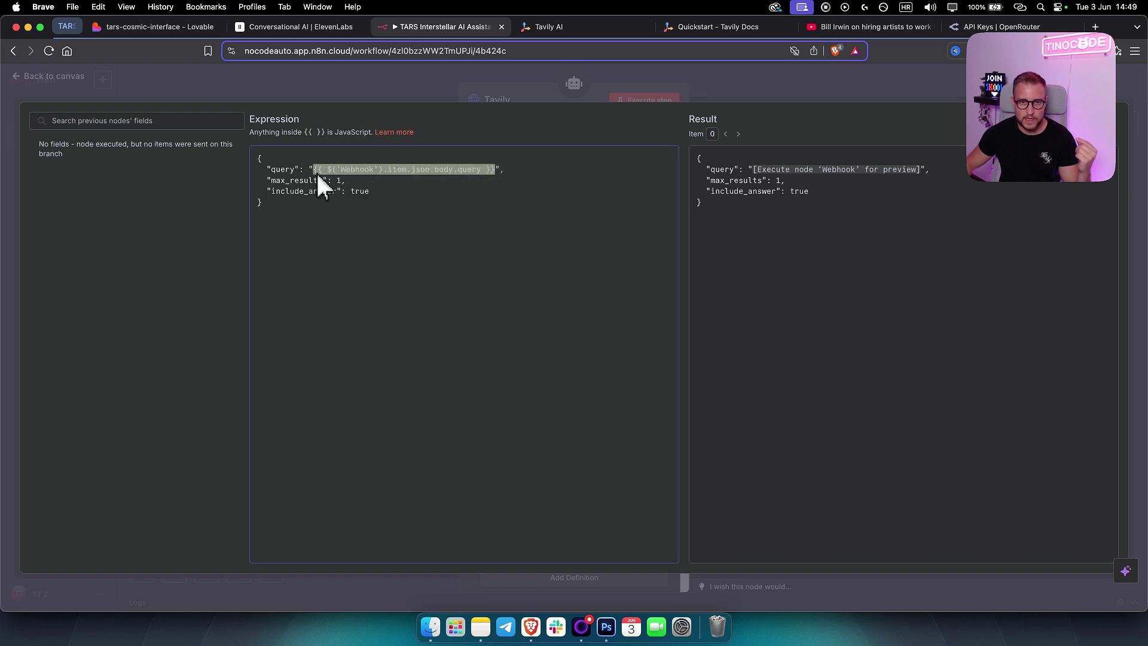
{"action": "left_click", "coordinate": [411, 191]}
{"action": "left_click_drag", "start_coordinate": [315, 169], "coordinate": [495, 170]}
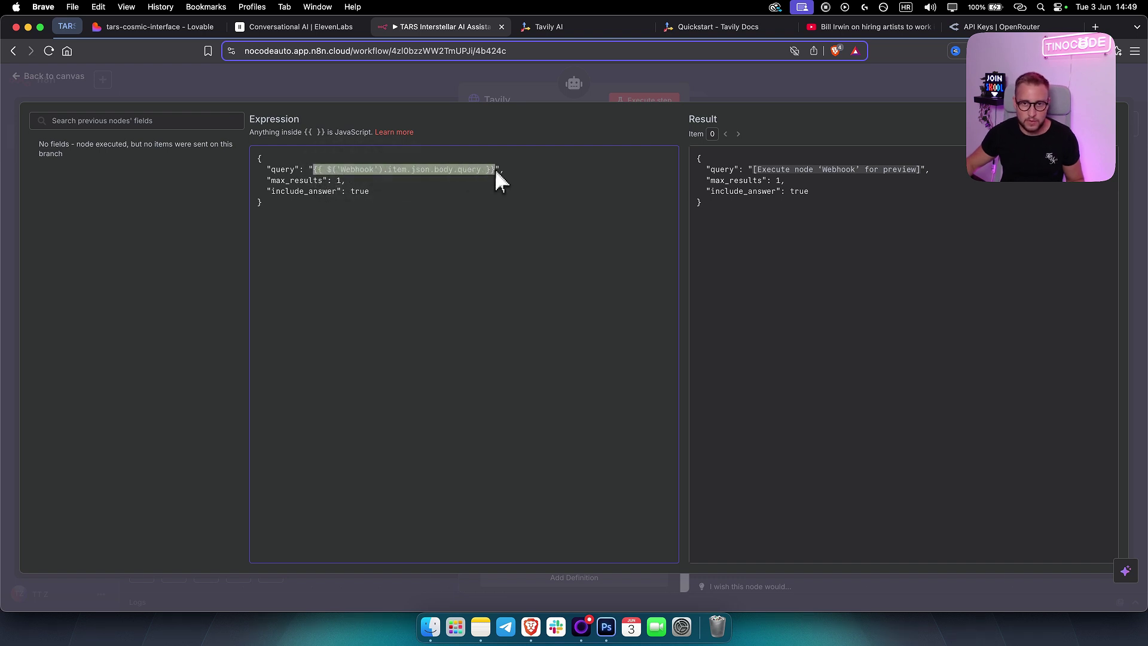
{"action": "left_click", "coordinate": [432, 188]}
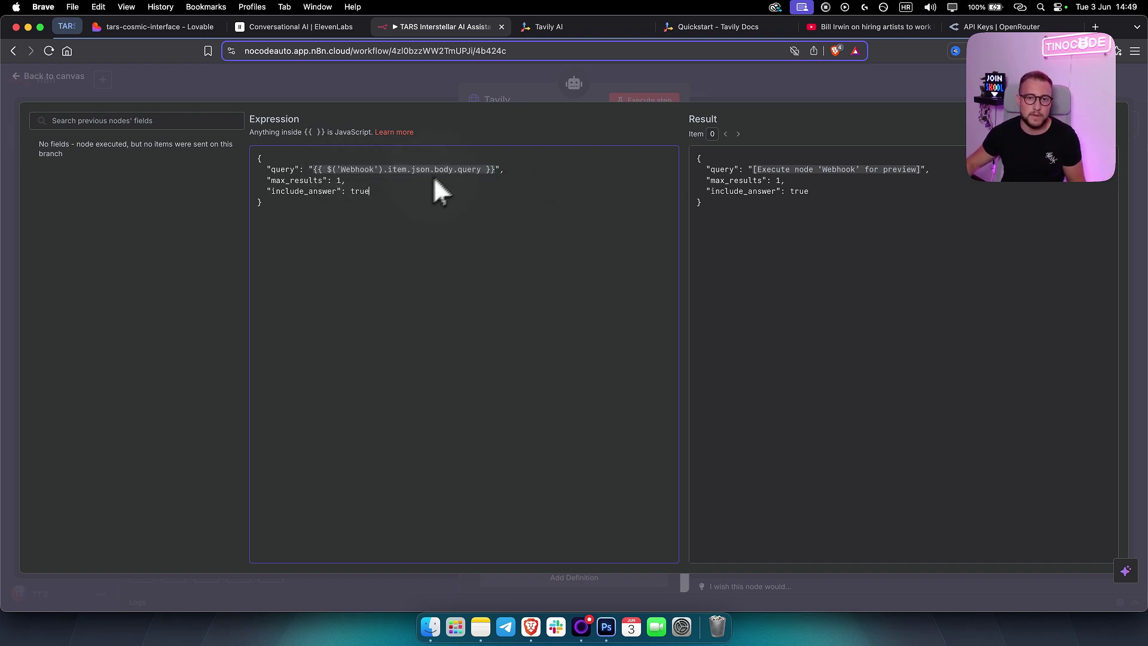
{"action": "left_click_drag", "start_coordinate": [495, 170], "coordinate": [315, 171]}
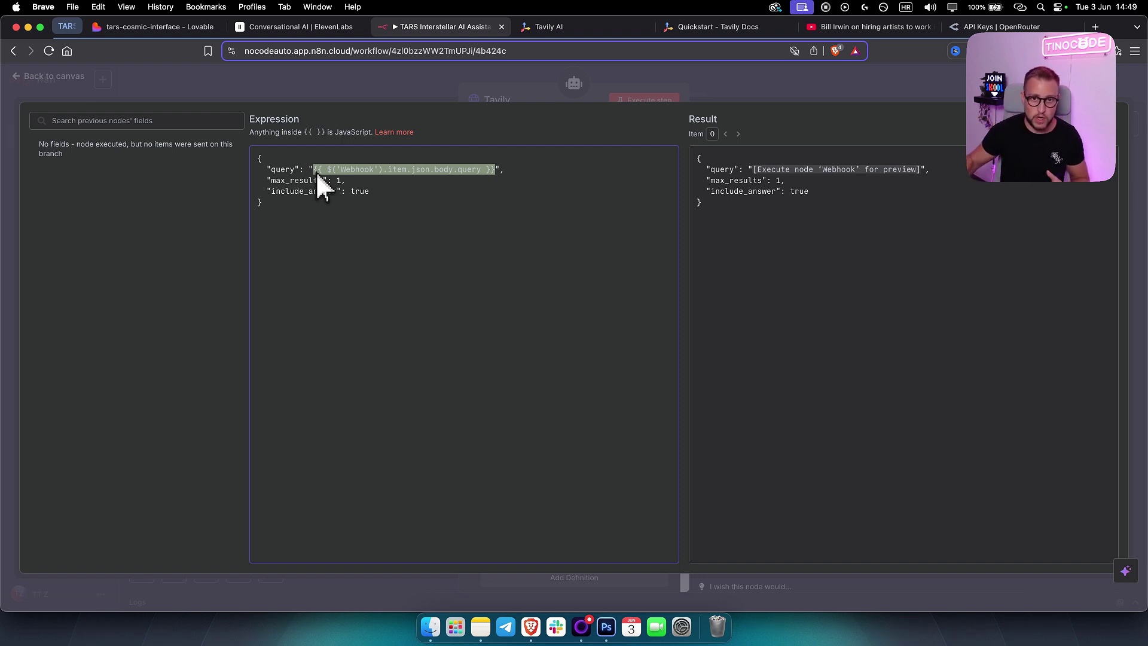
{"action": "left_click", "coordinate": [494, 170]}
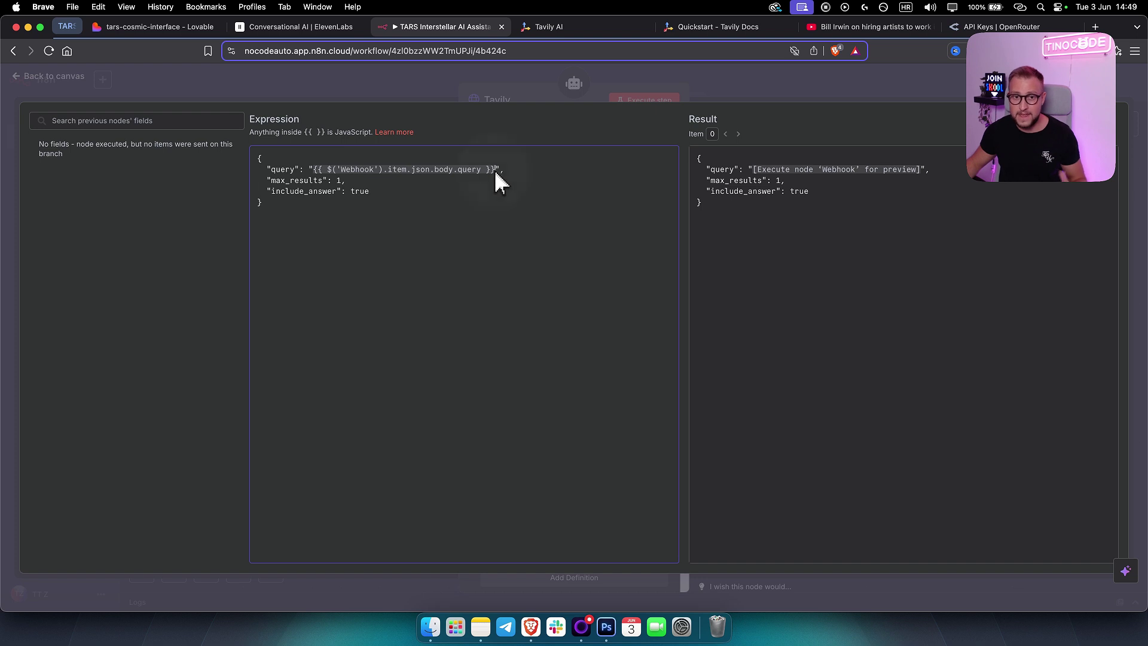
Step: Examine the max_results and include_answer lines of the JSON body, and close the expression editor
{"action": "left_click", "coordinate": [366, 183]}
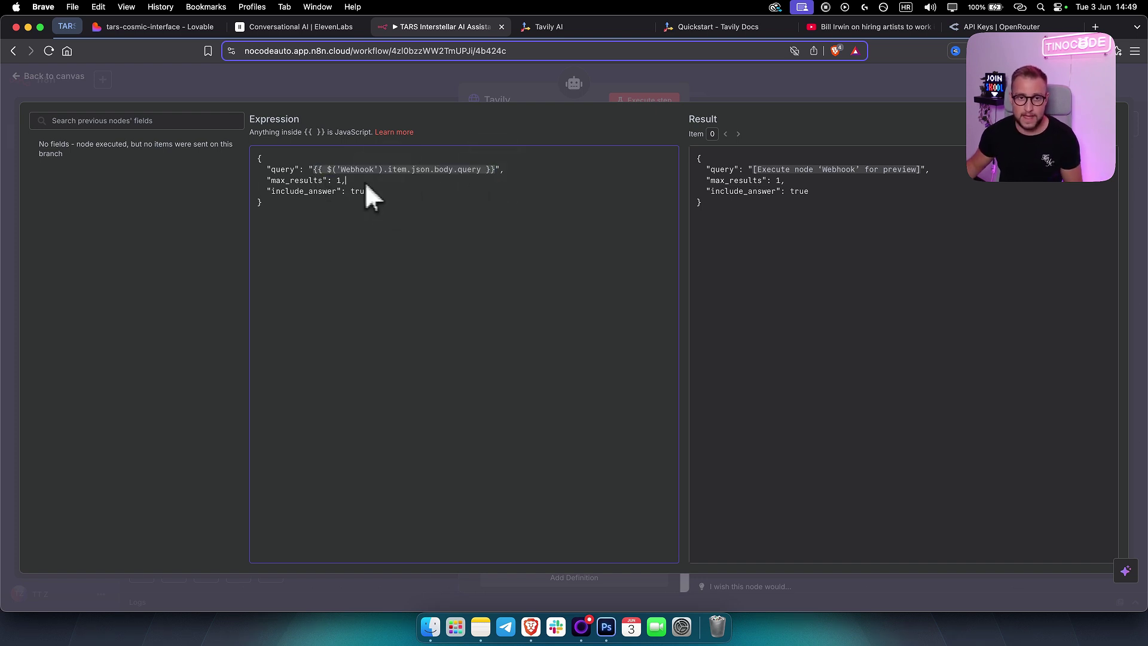
{"action": "left_click_drag", "start_coordinate": [365, 182], "coordinate": [263, 182]}
{"action": "left_click", "coordinate": [388, 193]}
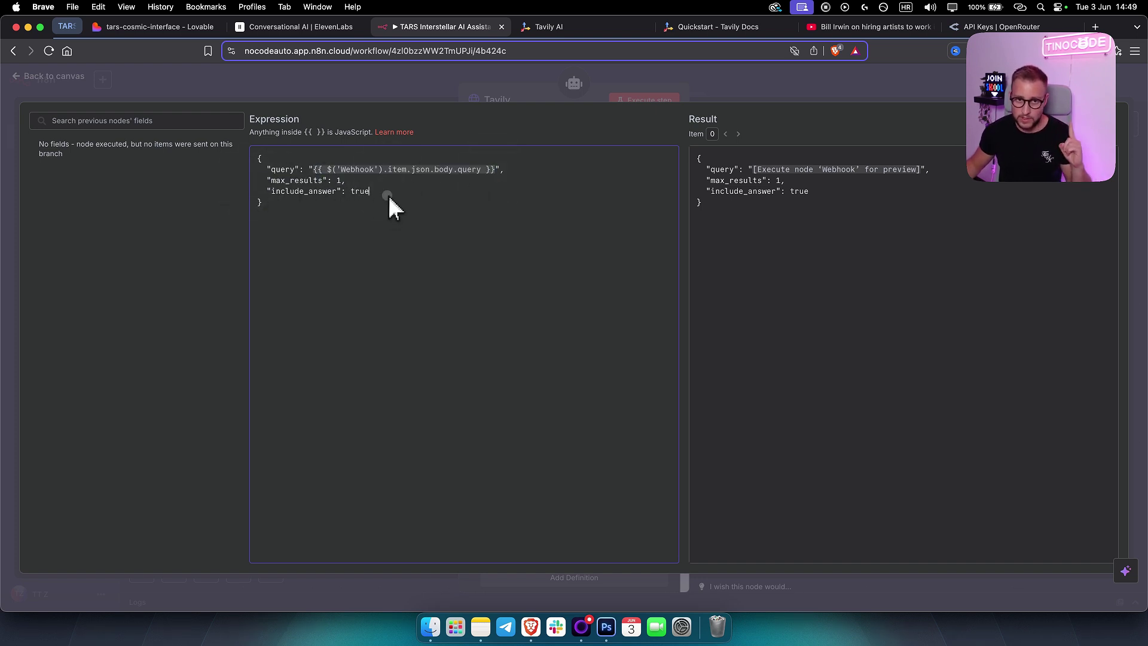
{"action": "left_click_drag", "start_coordinate": [277, 192], "coordinate": [271, 192]}
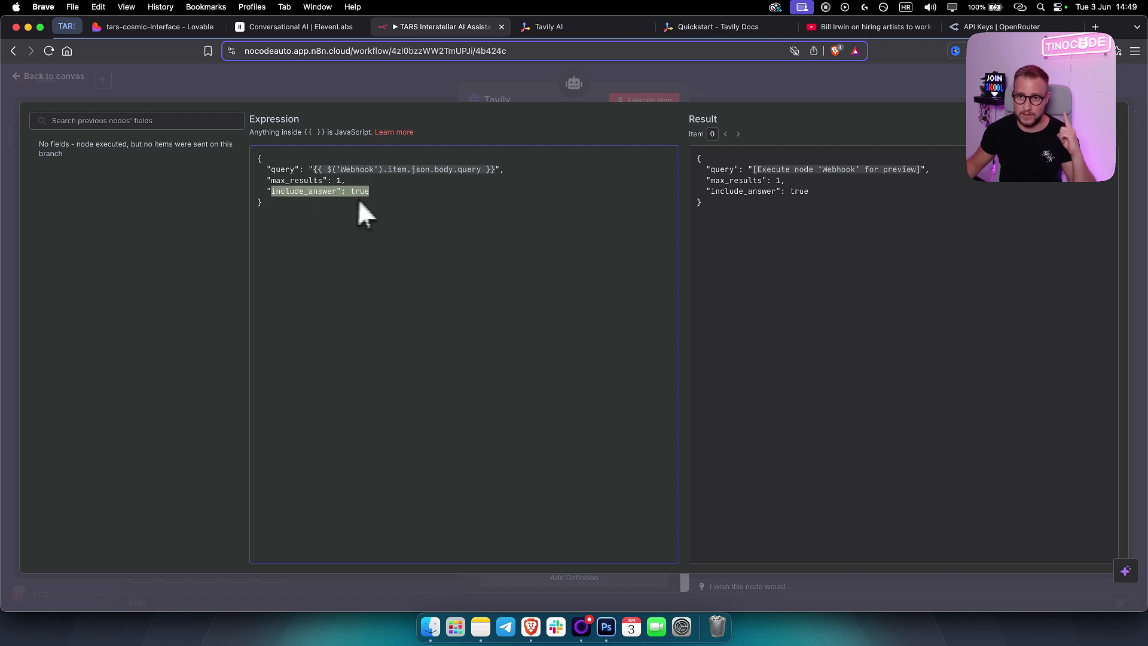
{"action": "left_click", "coordinate": [591, 77]}
Step: Check the Tavily tool's description "Search the internet." and return to the workflow canvas
{"action": "scroll", "coordinate": [640, 356], "scroll_direction": "up", "scroll_amount": 10}
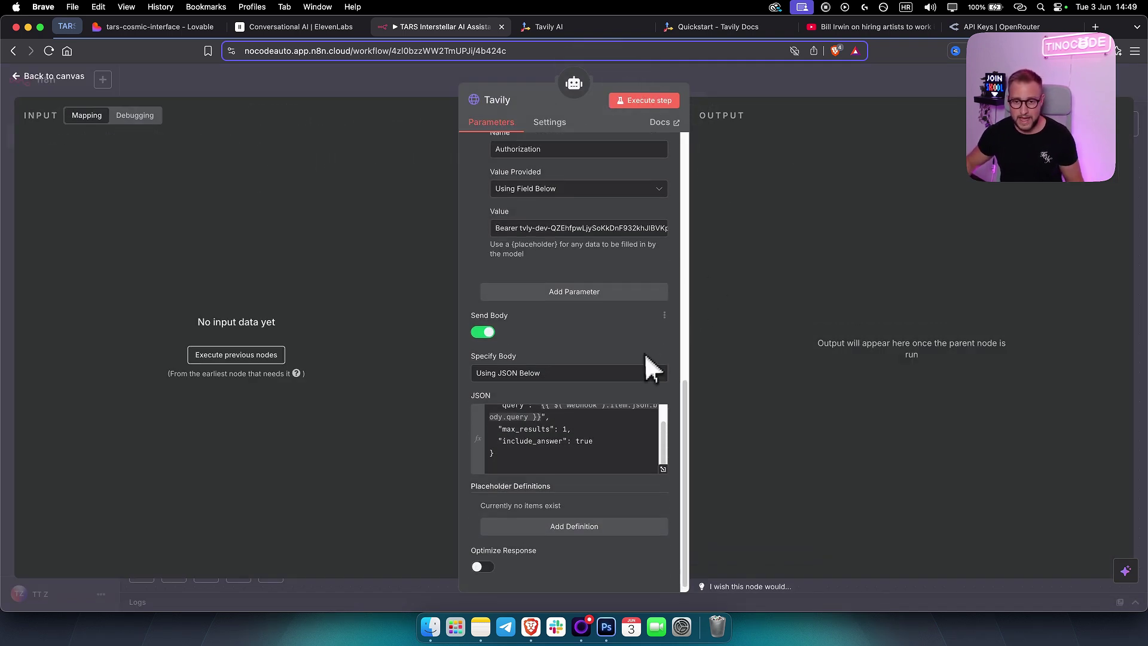
{"action": "left_click", "coordinate": [541, 163]}
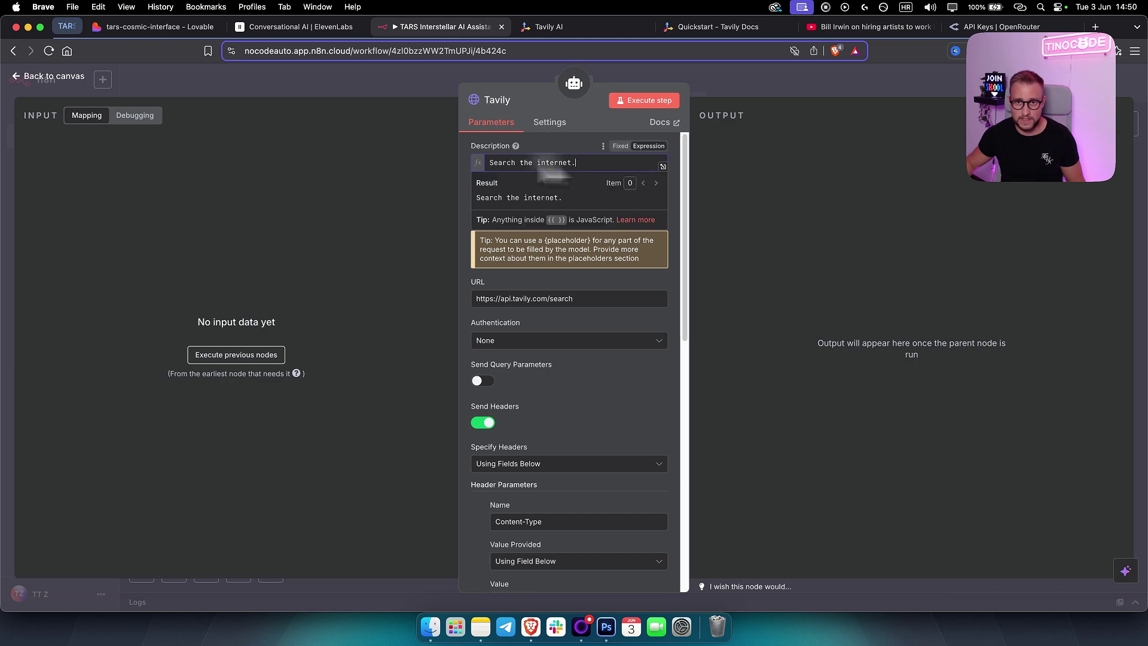
{"action": "left_click", "coordinate": [571, 146]}
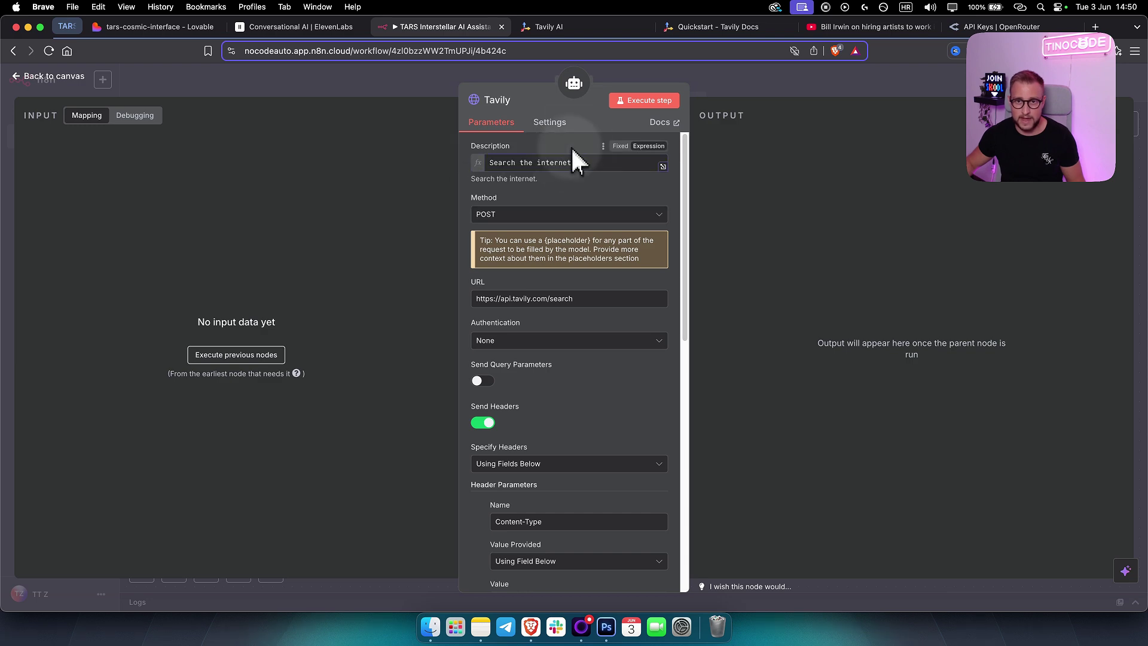
{"action": "left_click", "coordinate": [768, 91]}
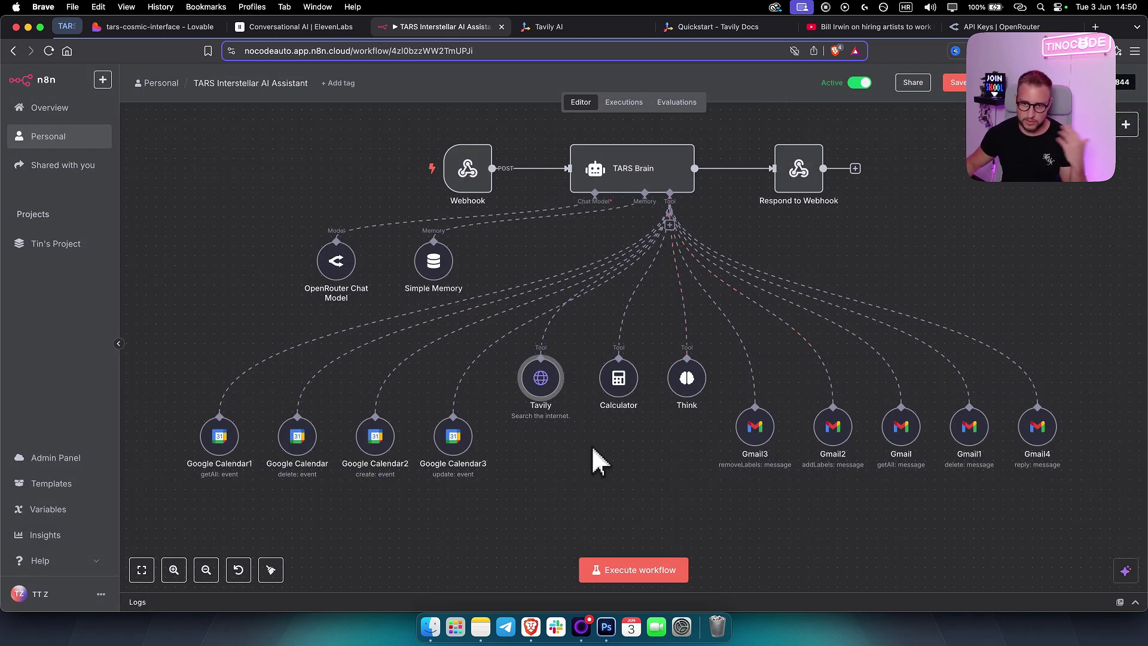
Step: Inspect the Calculator tool, read the Think tool's description, and return to the workflow canvas
{"action": "double_click", "coordinate": [618, 386]}
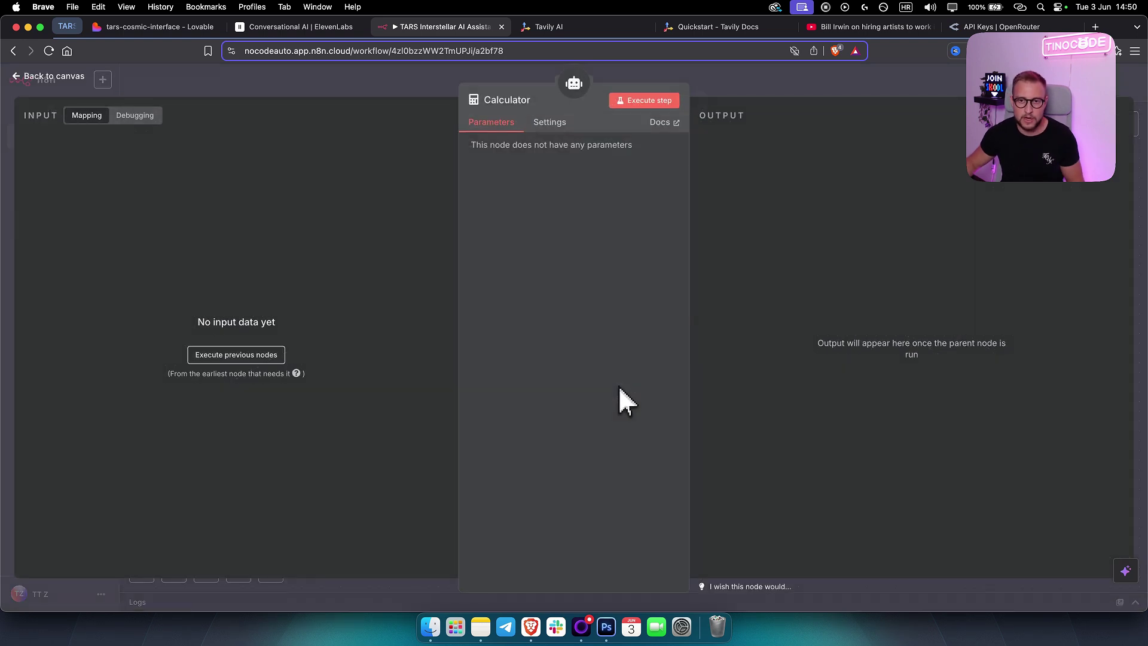
{"action": "left_click", "coordinate": [725, 92]}
{"action": "double_click", "coordinate": [687, 382]}
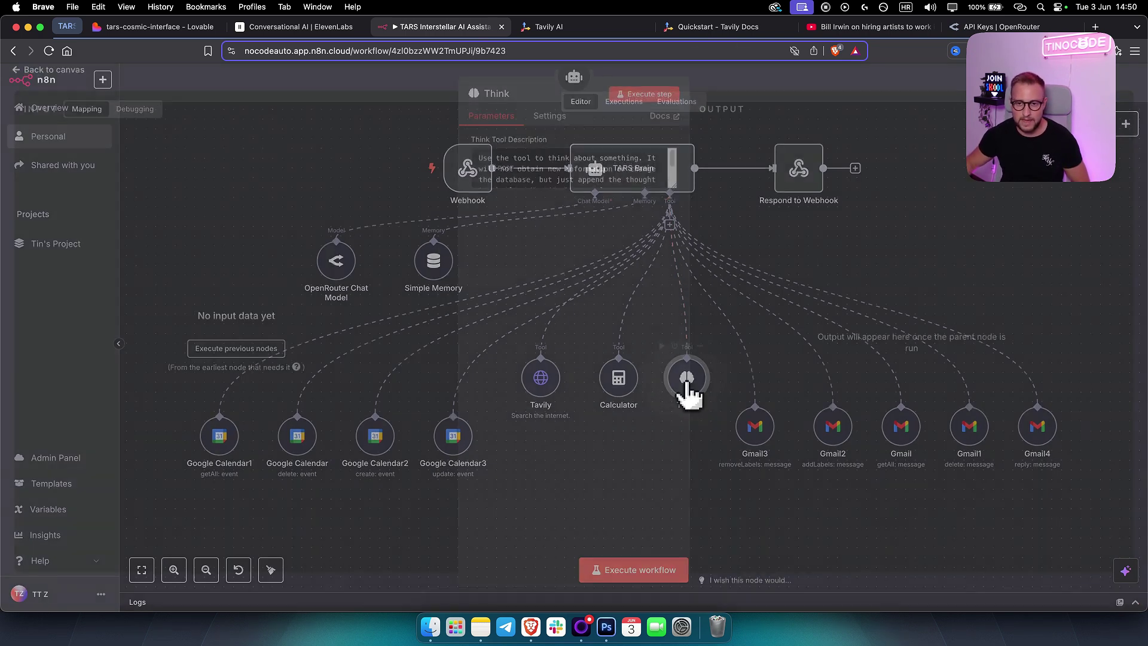
{"action": "left_click_drag", "start_coordinate": [674, 194], "coordinate": [679, 229]}
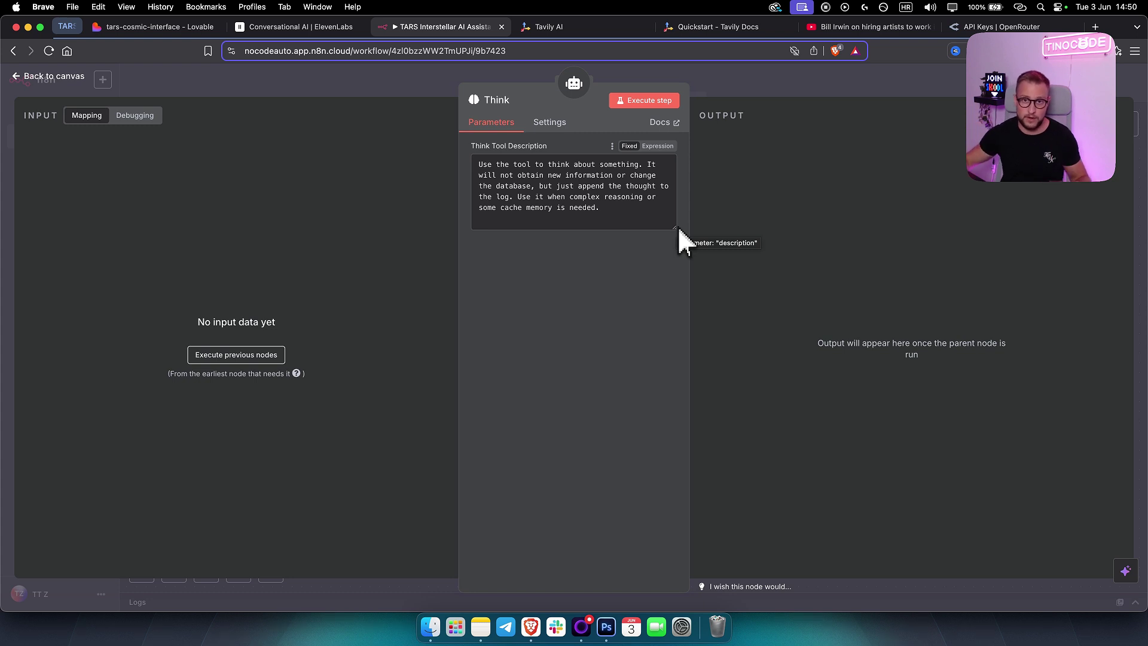
{"action": "mouse_move", "coordinate": [481, 164]}
{"action": "left_mouse_down"}
{"action": "mouse_move", "coordinate": [620, 179]}
{"action": "mouse_move", "coordinate": [651, 170]}
{"action": "mouse_move", "coordinate": [670, 201]}
{"action": "mouse_move", "coordinate": [603, 197]}
{"action": "mouse_move", "coordinate": [470, 153]}
{"action": "left_mouse_up"}
{"action": "left_click", "coordinate": [637, 211]}
{"action": "left_click", "coordinate": [614, 208]}
{"action": "left_click", "coordinate": [590, 187]}
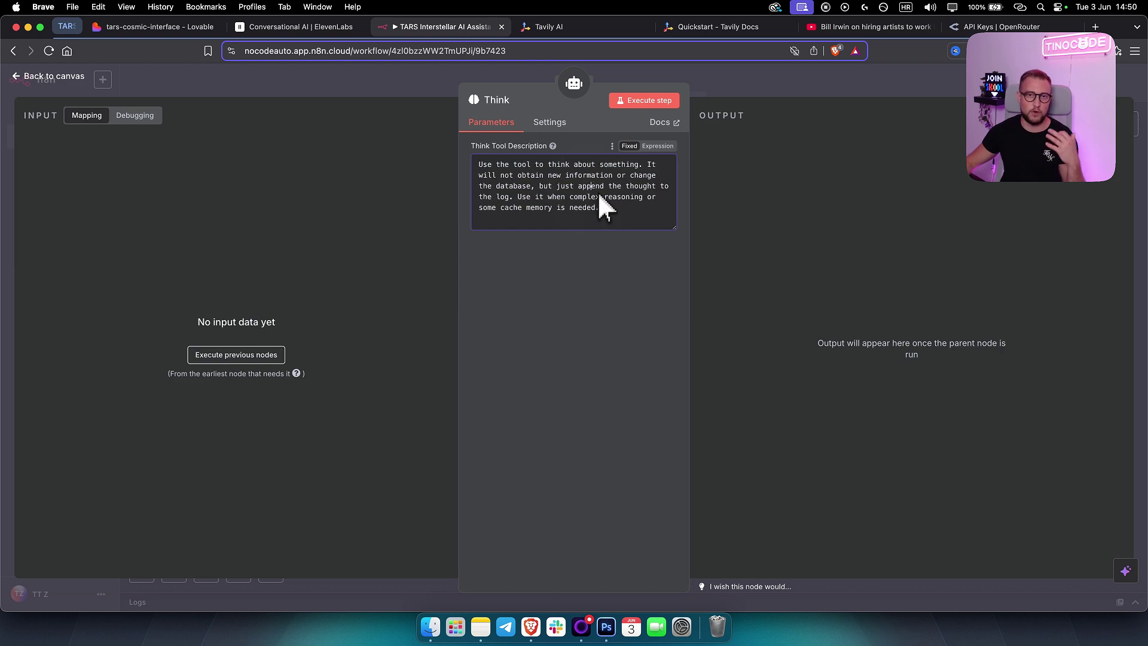
{"action": "left_click", "coordinate": [782, 92]}
Step: Open the Google Calendar1 tool and check the connection of its Google Calendar account credential
{"action": "left_click_drag", "start_coordinate": [690, 442], "coordinate": [547, 354]}
{"action": "mouse_move", "coordinate": [582, 460]}
{"action": "left_mouse_down"}
{"action": "mouse_move", "coordinate": [687, 457]}
{"action": "mouse_move", "coordinate": [586, 447]}
{"action": "left_mouse_up"}
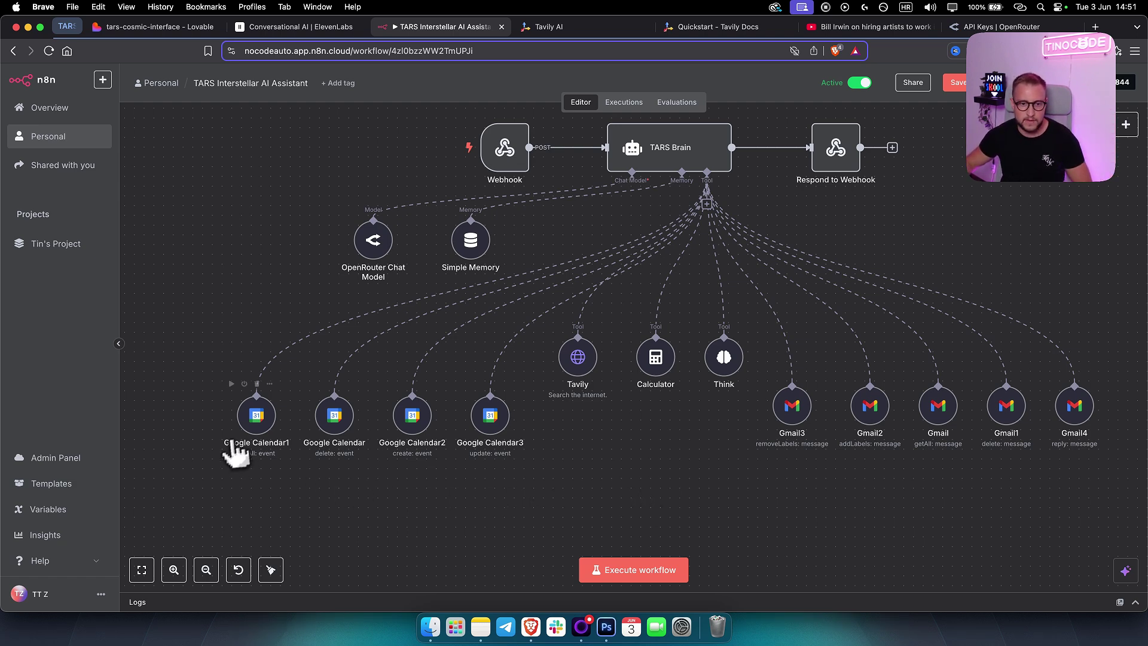
{"action": "double_click", "coordinate": [256, 419]}
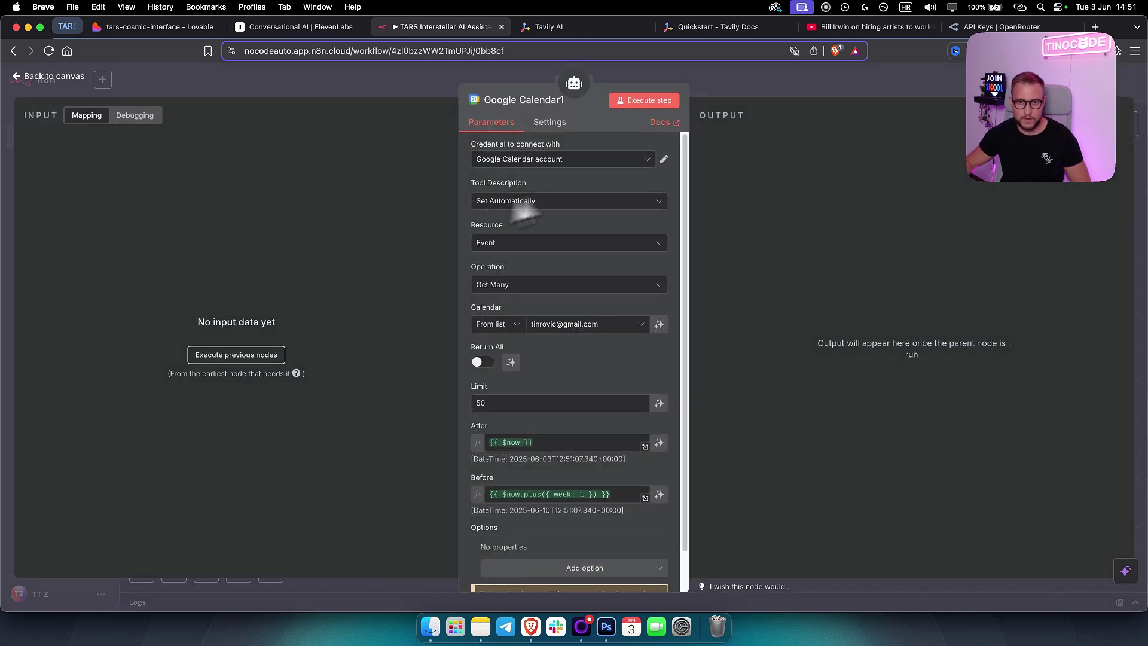
{"action": "left_click", "coordinate": [663, 159]}
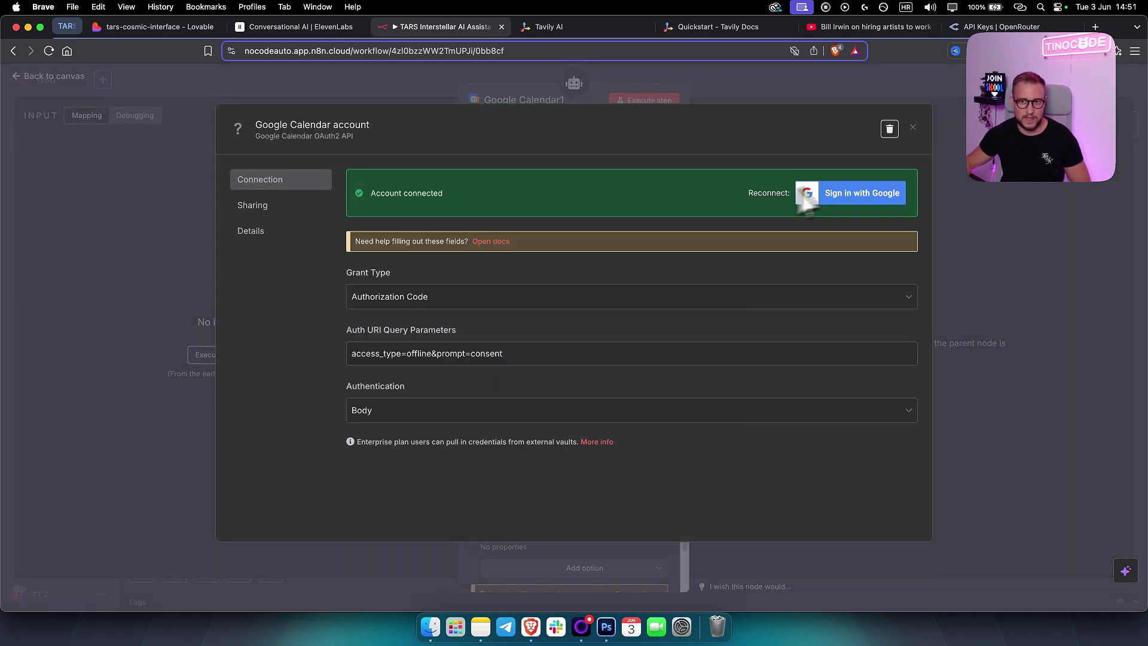
{"action": "left_click", "coordinate": [913, 129]}
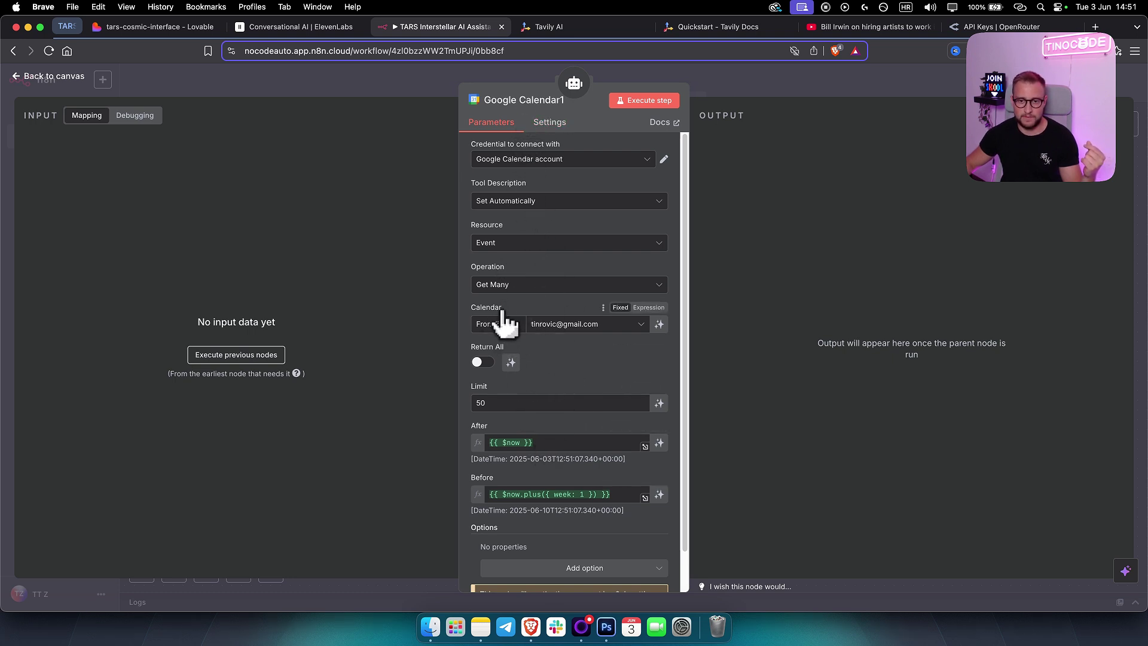
Step: Examine the Limit, After and Before settings of the Google Calendar1 get-many operation, and return to the canvas
{"action": "scroll", "coordinate": [570, 382], "scroll_direction": "down", "scroll_amount": 1}
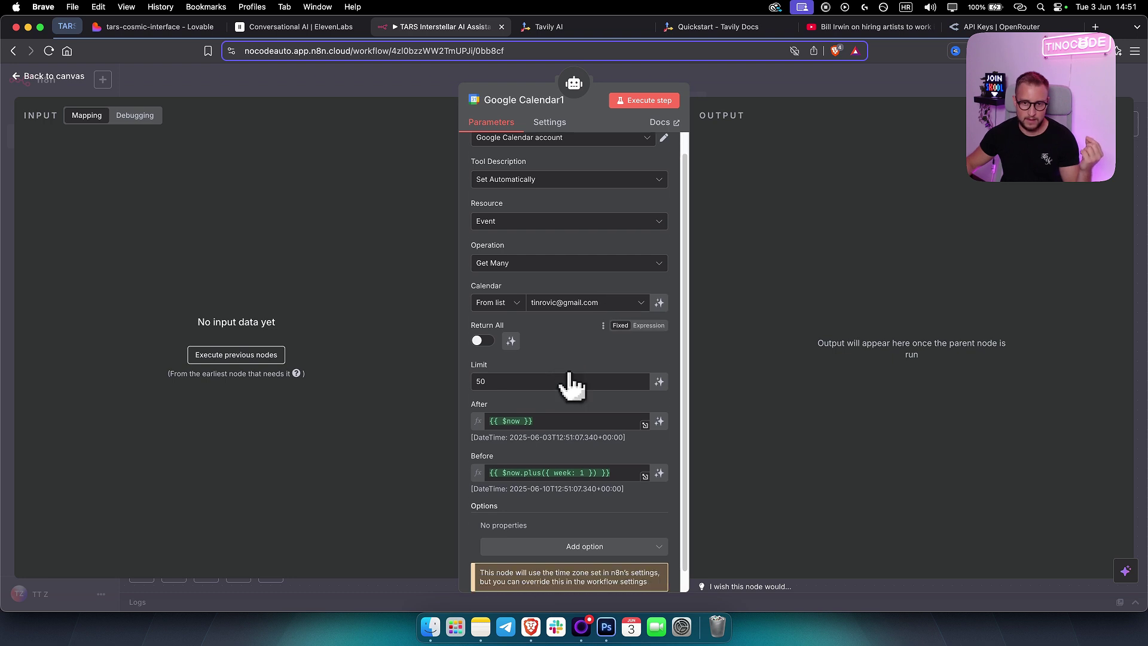
{"action": "scroll", "coordinate": [568, 373], "scroll_direction": "down", "scroll_amount": 1}
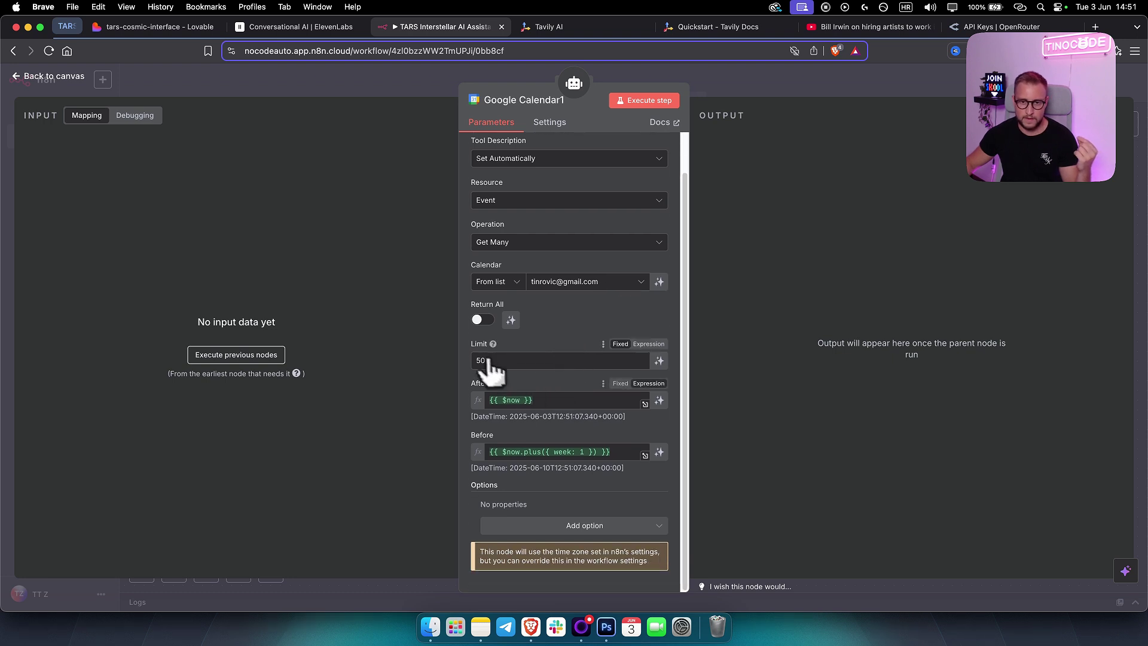
{"action": "left_click", "coordinate": [552, 398]}
{"action": "left_click", "coordinate": [562, 379]}
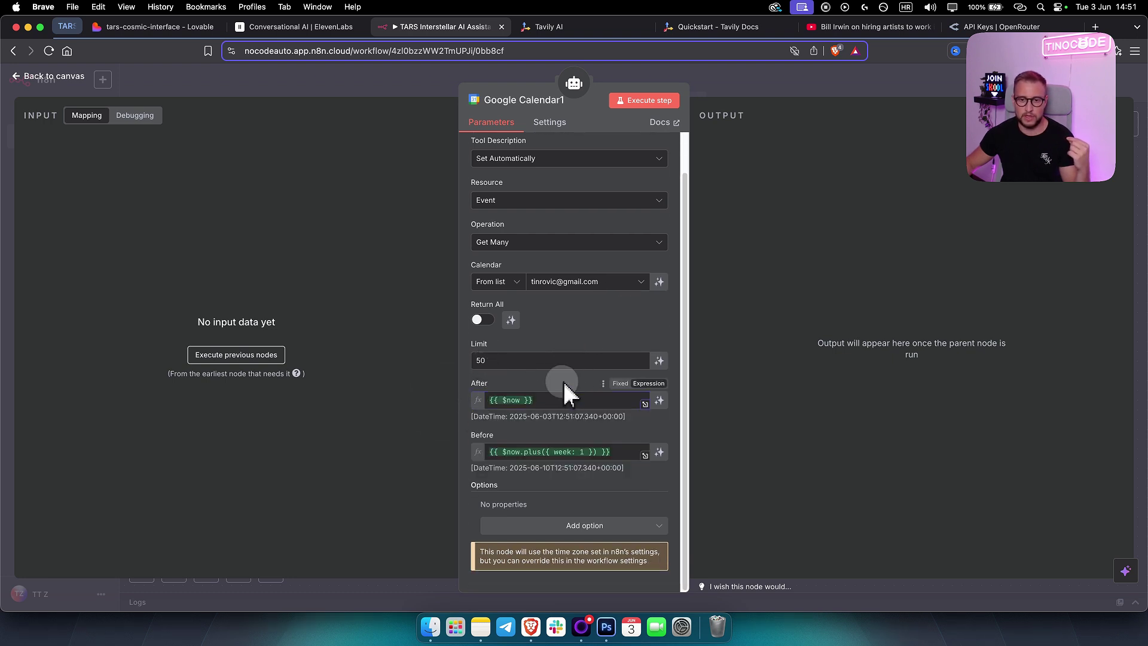
{"action": "left_click", "coordinate": [578, 449]}
{"action": "left_click", "coordinate": [569, 433]}
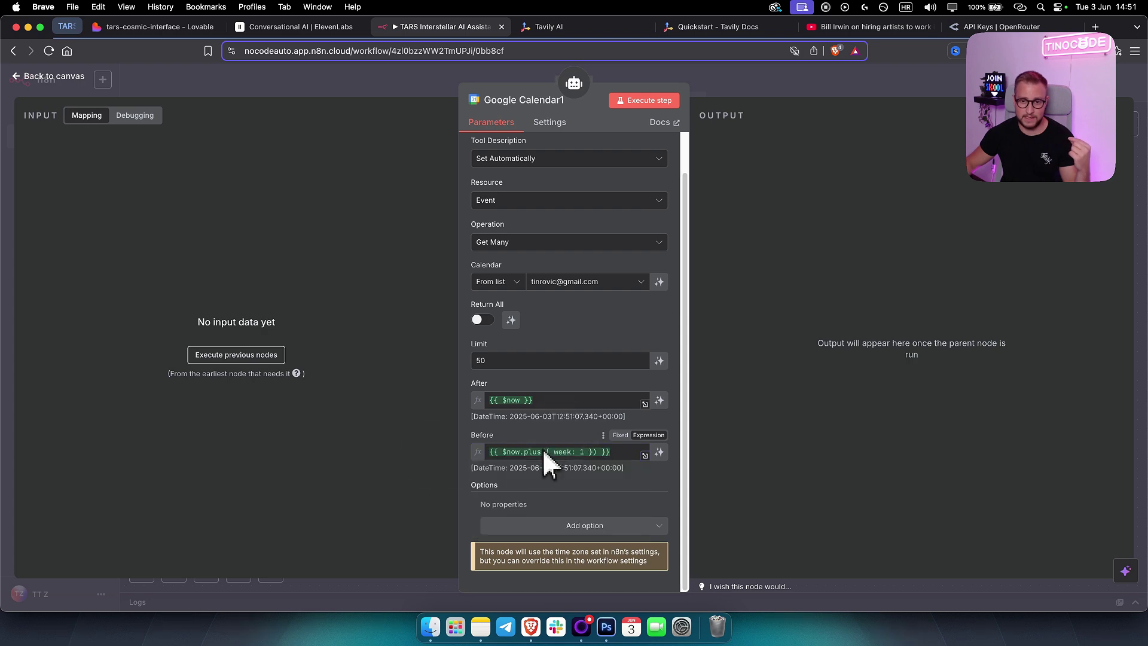
{"action": "left_click", "coordinate": [734, 85]}
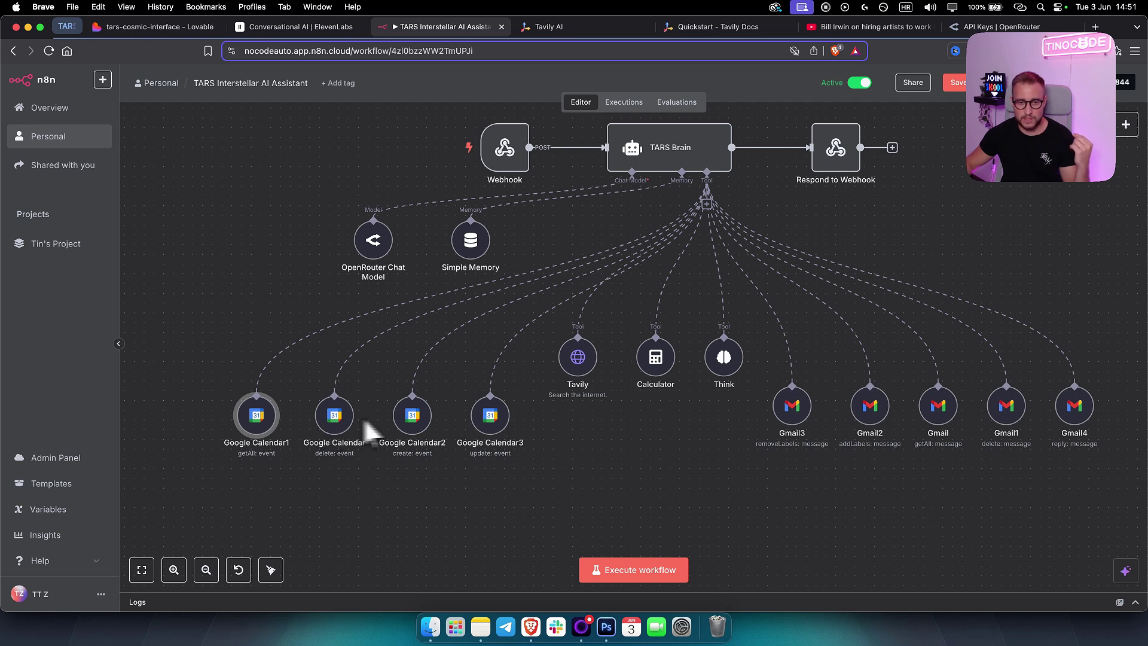
Step: Review the delete-event Google Calendar tool and its account credential, and return to the canvas
{"action": "double_click", "coordinate": [329, 411]}
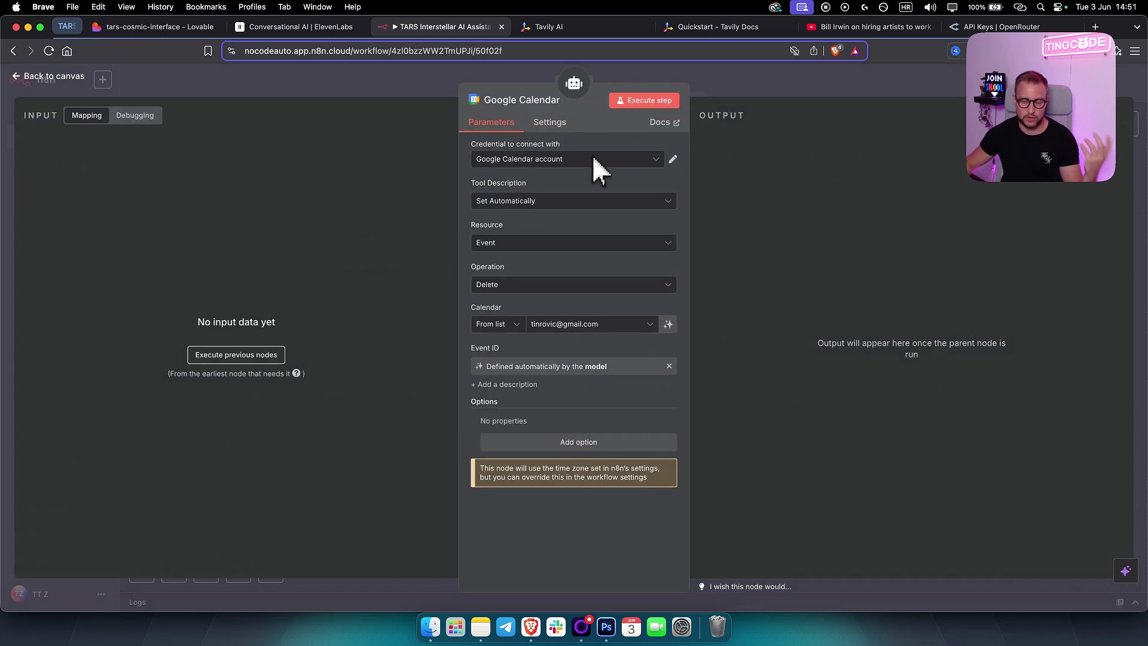
{"action": "left_click", "coordinate": [674, 160]}
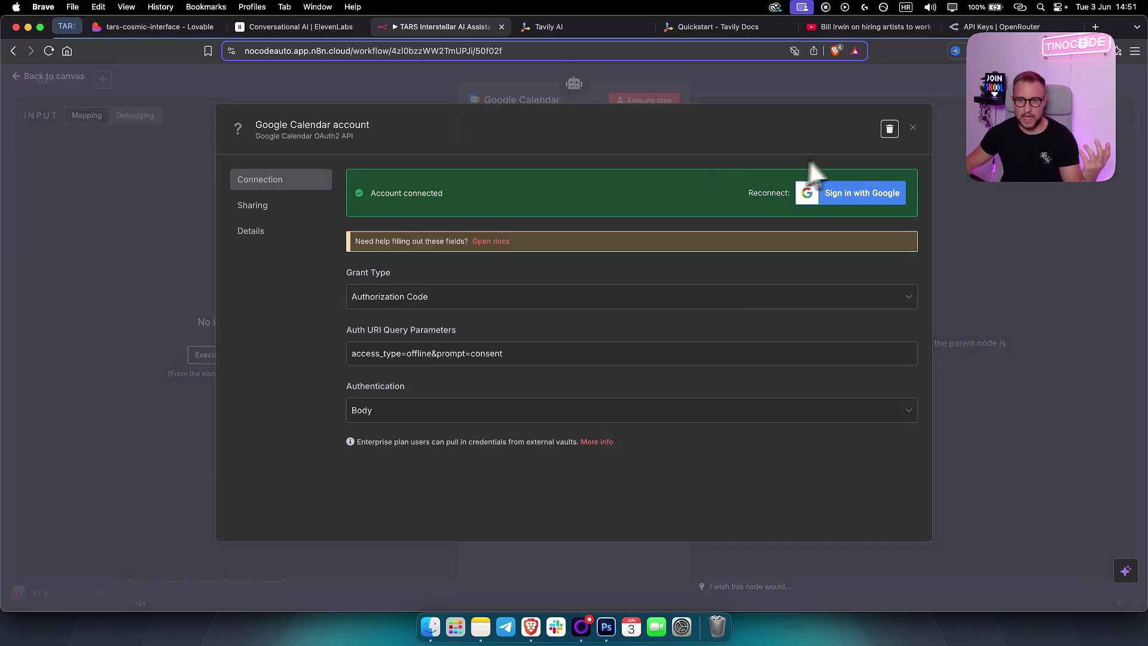
{"action": "left_click", "coordinate": [914, 129]}
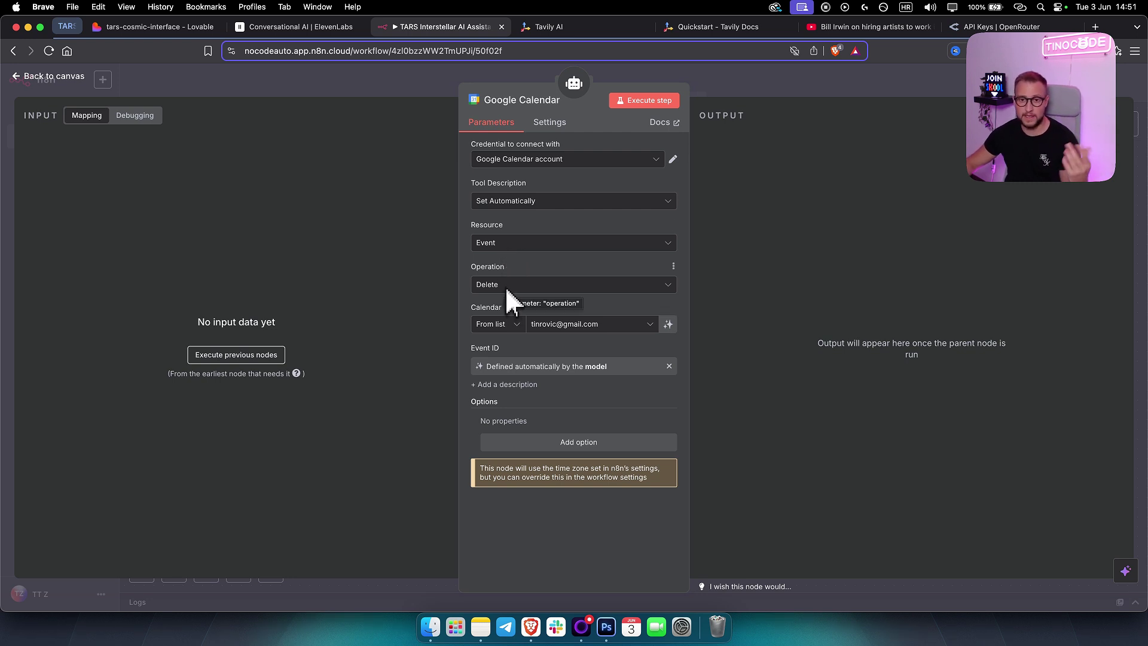
{"action": "left_click", "coordinate": [730, 86]}
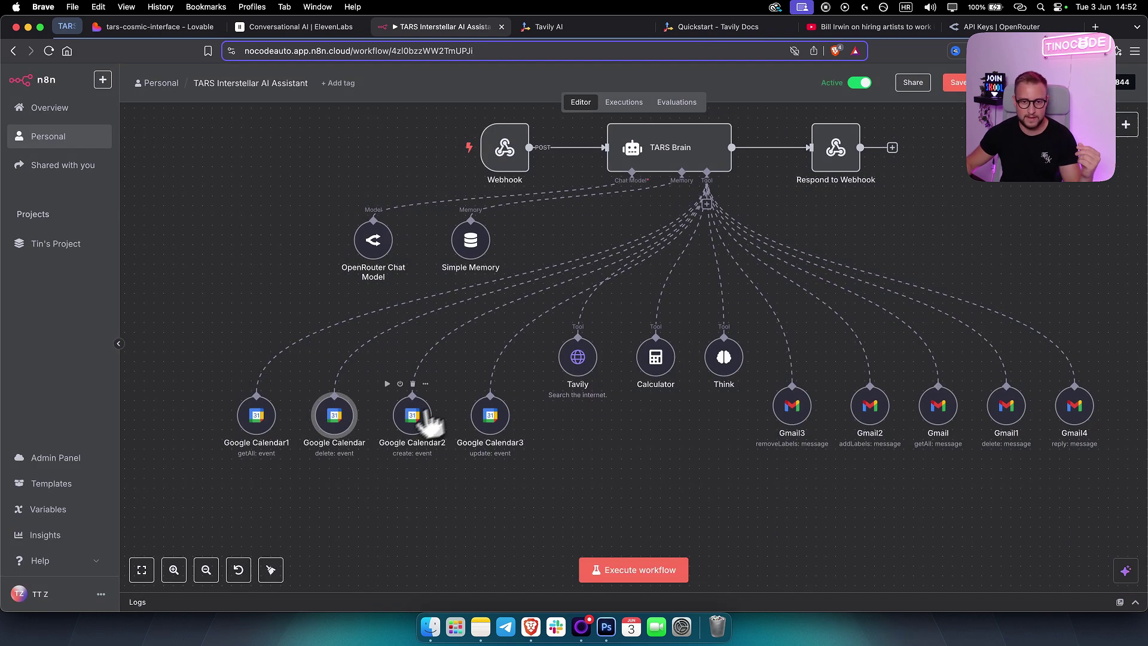
Step: Examine the Start and End expressions of the create-event Google Calendar2 tool, and return to the canvas
{"action": "double_click", "coordinate": [407, 419]}
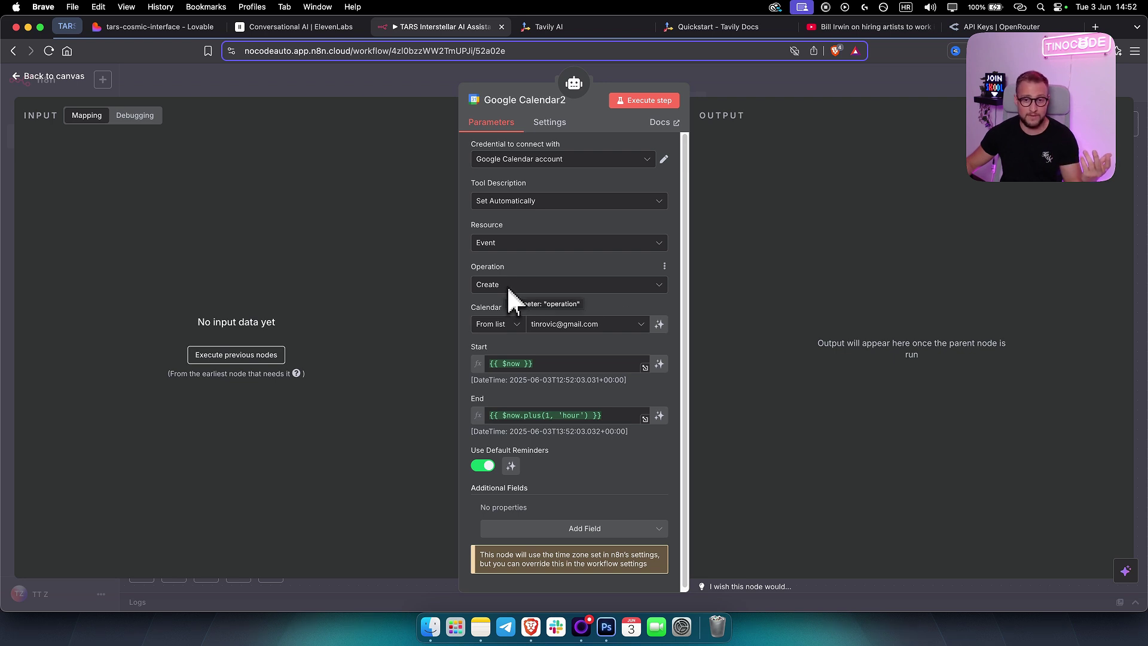
{"action": "left_click", "coordinate": [554, 363]}
{"action": "left_click", "coordinate": [545, 352]}
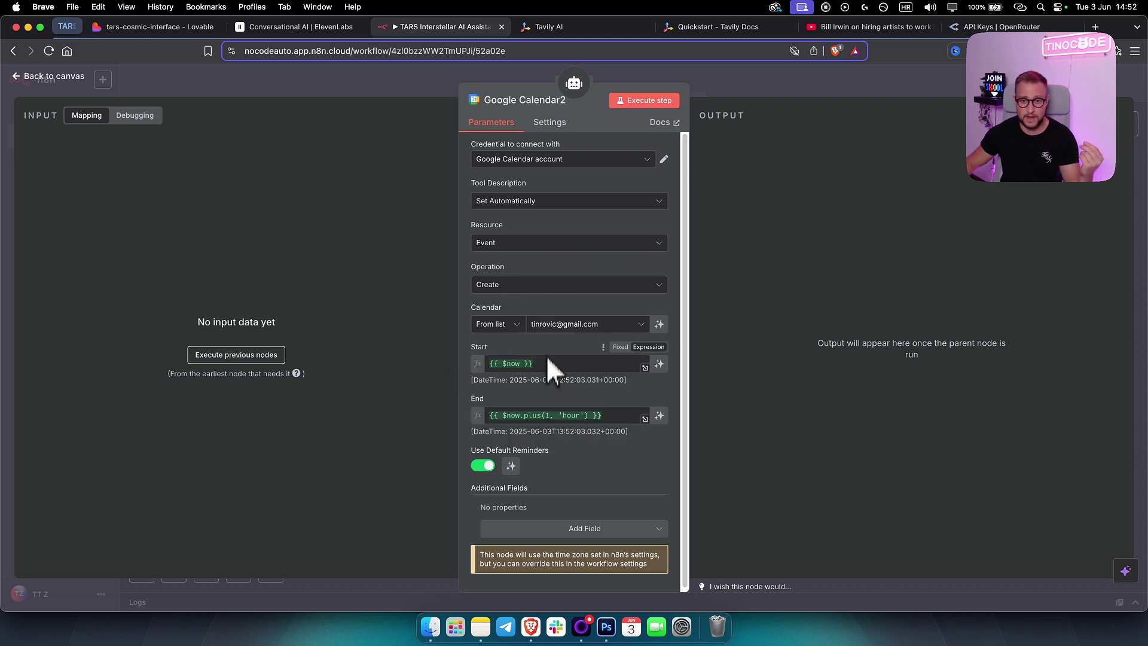
{"action": "left_click", "coordinate": [607, 416]}
{"action": "left_click", "coordinate": [465, 418]}
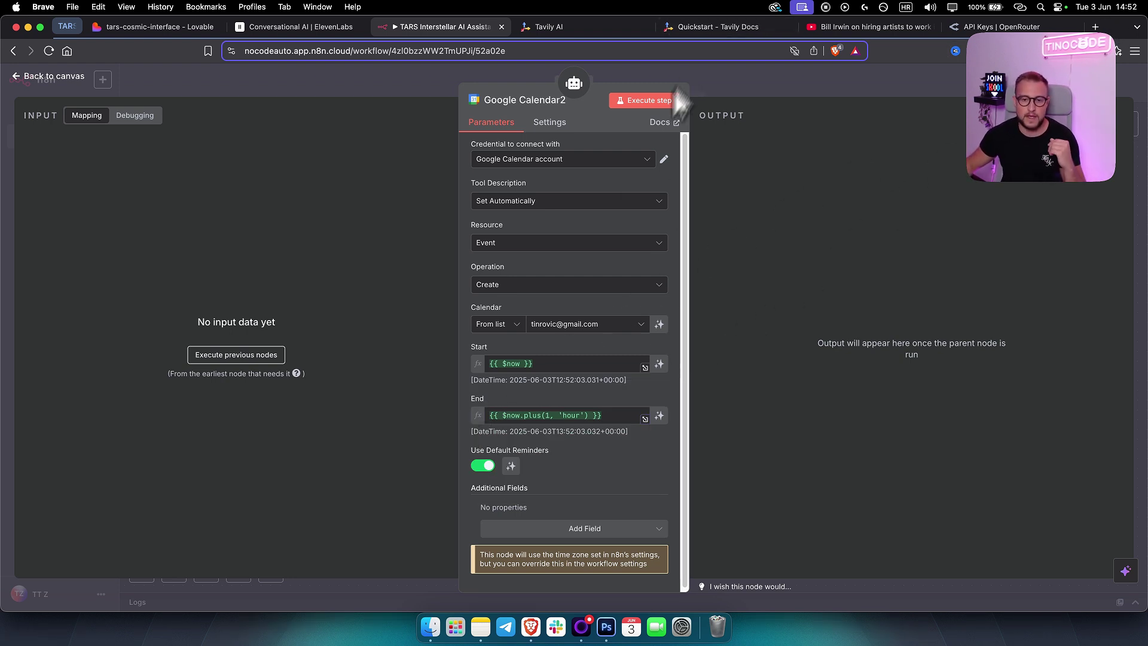
{"action": "left_click", "coordinate": [760, 84]}
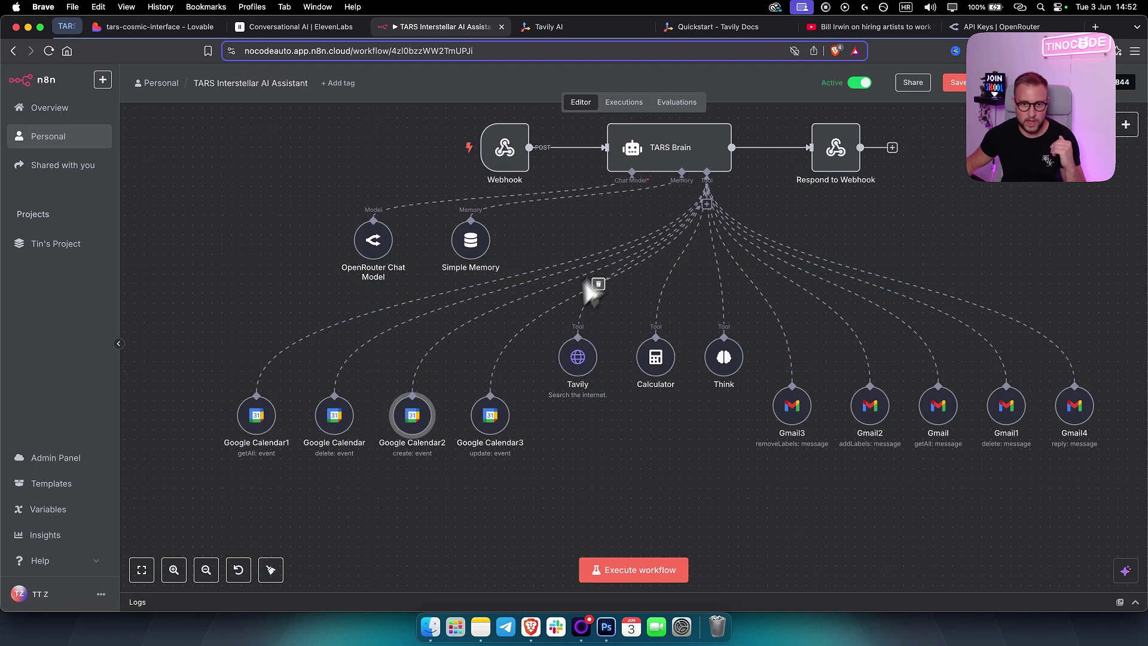
Step: Review the update-event settings of the Google Calendar3 tool and return to the four calendar tools on the canvas
{"action": "double_click", "coordinate": [491, 420]}
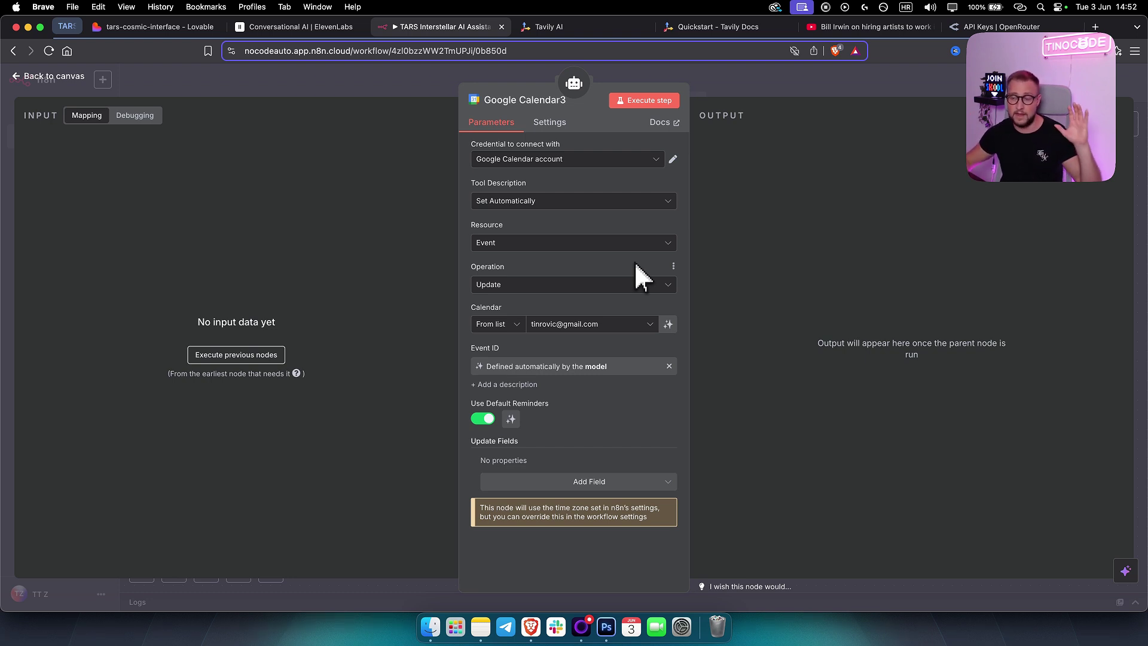
{"action": "left_click", "coordinate": [761, 87]}
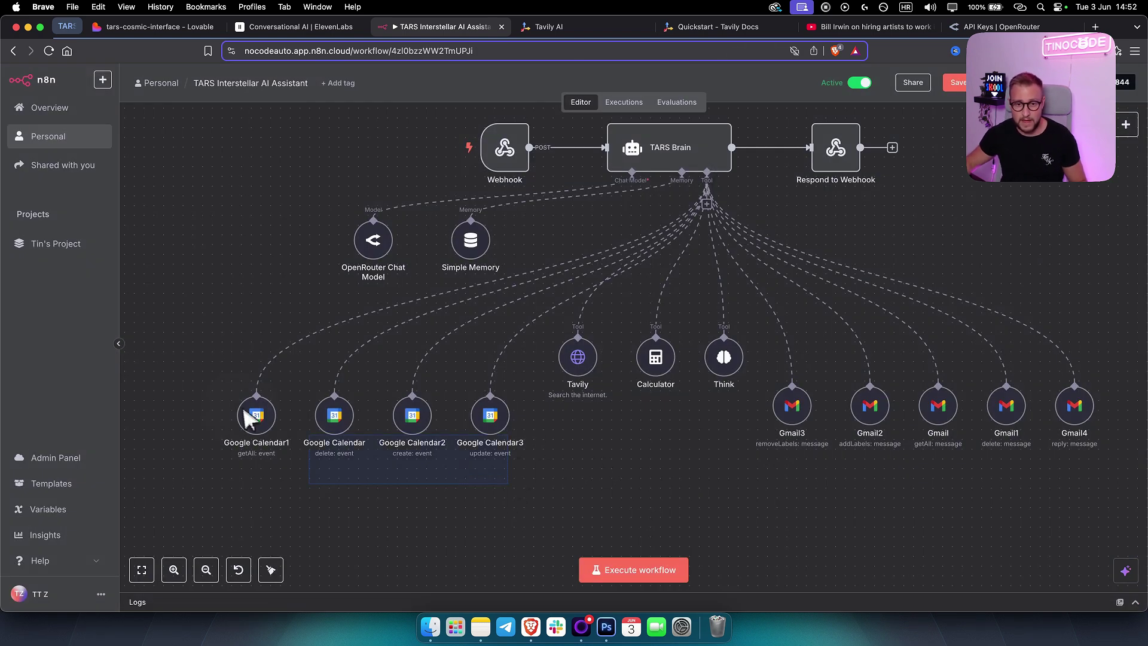
{"action": "left_click", "coordinate": [272, 402]}
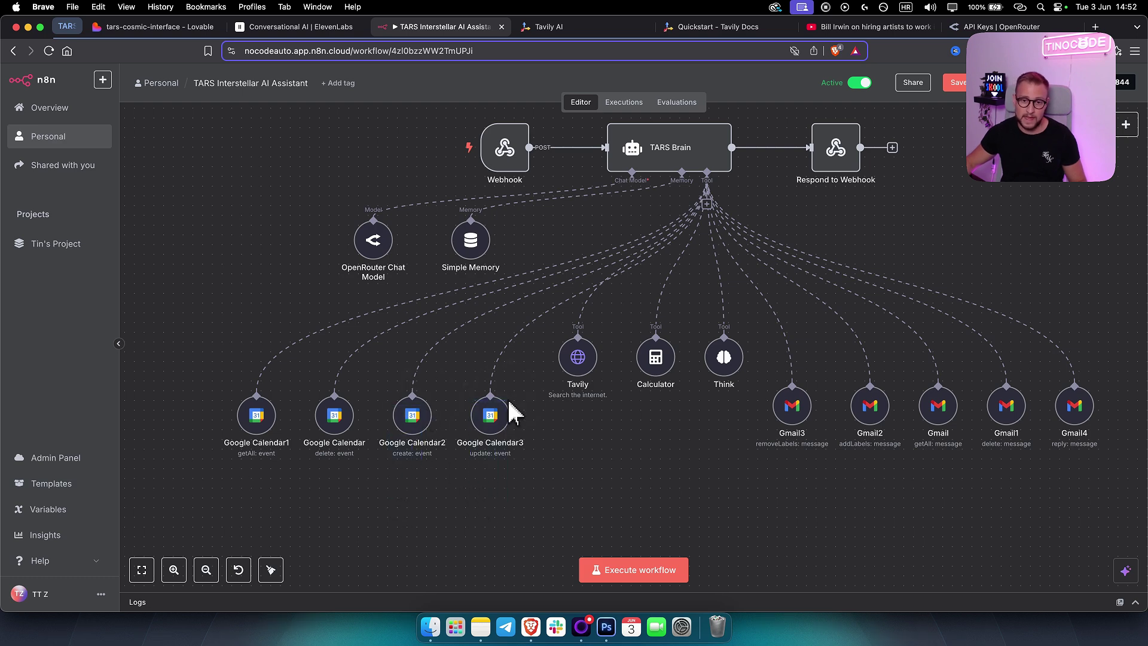
Step: Open the TARS Brain agent node briefly and return to the workflow canvas
{"action": "scroll", "coordinate": [419, 485], "scroll_direction": "right", "scroll_amount": 5}
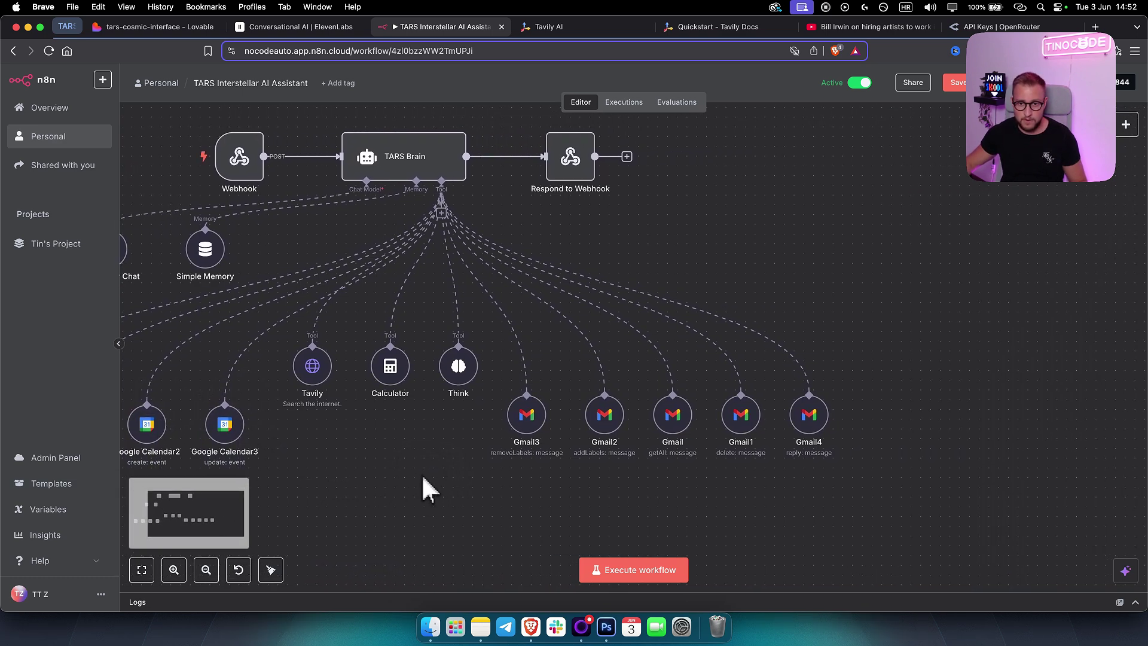
{"action": "scroll", "coordinate": [453, 474], "scroll_direction": "up", "scroll_amount": 2}
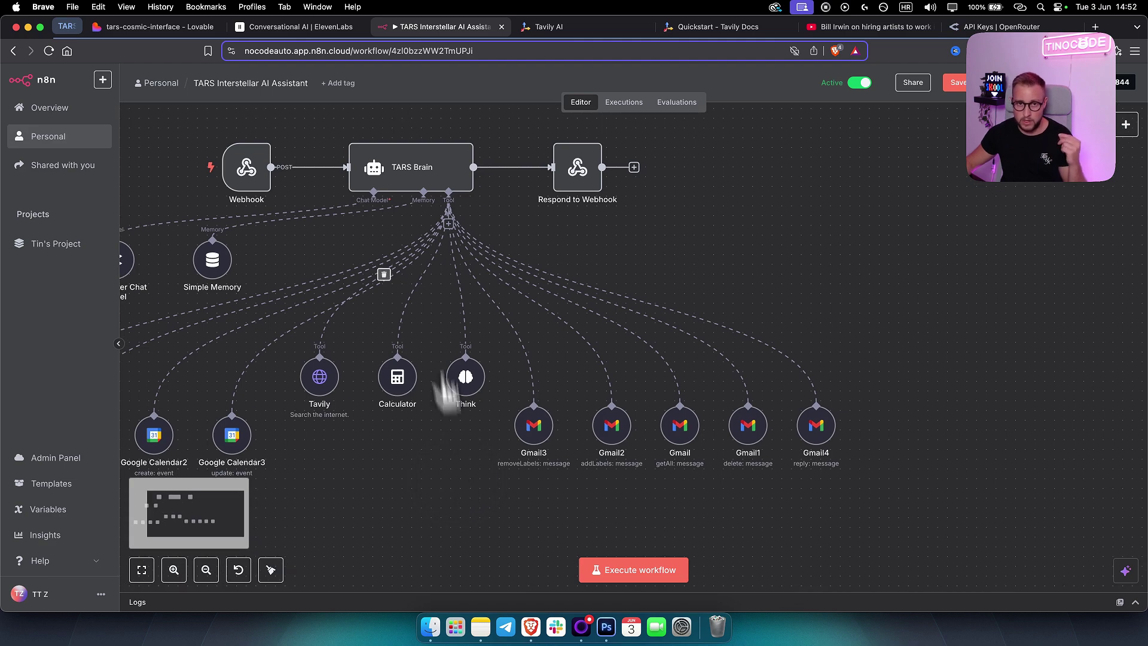
{"action": "double_click", "coordinate": [418, 171]}
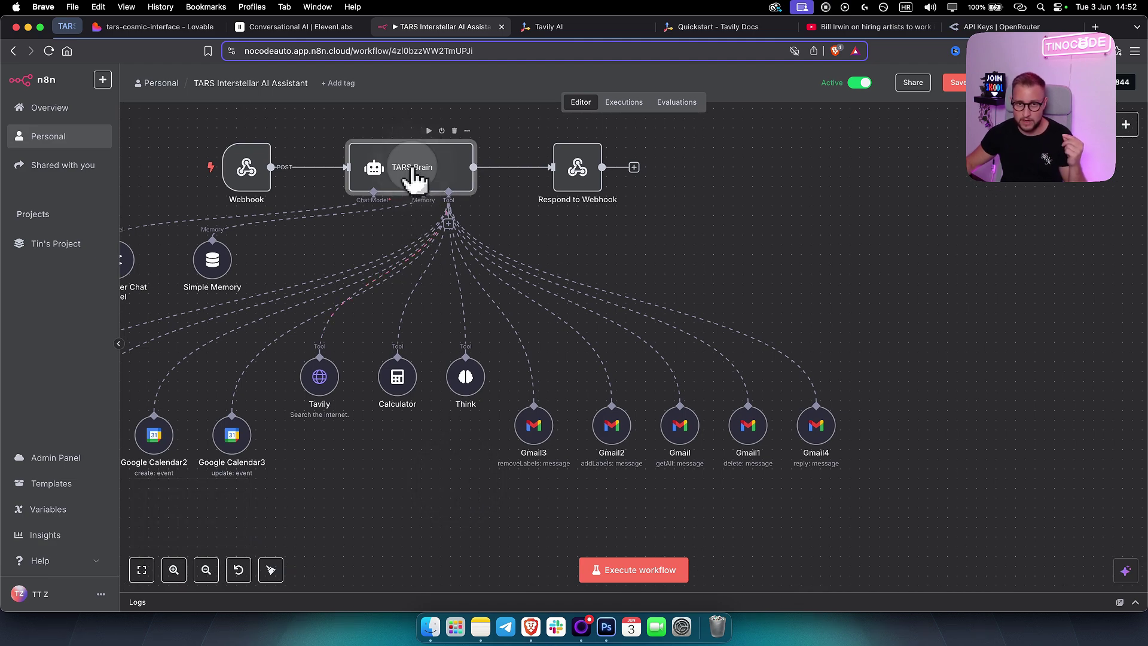
{"action": "left_click", "coordinate": [723, 95]}
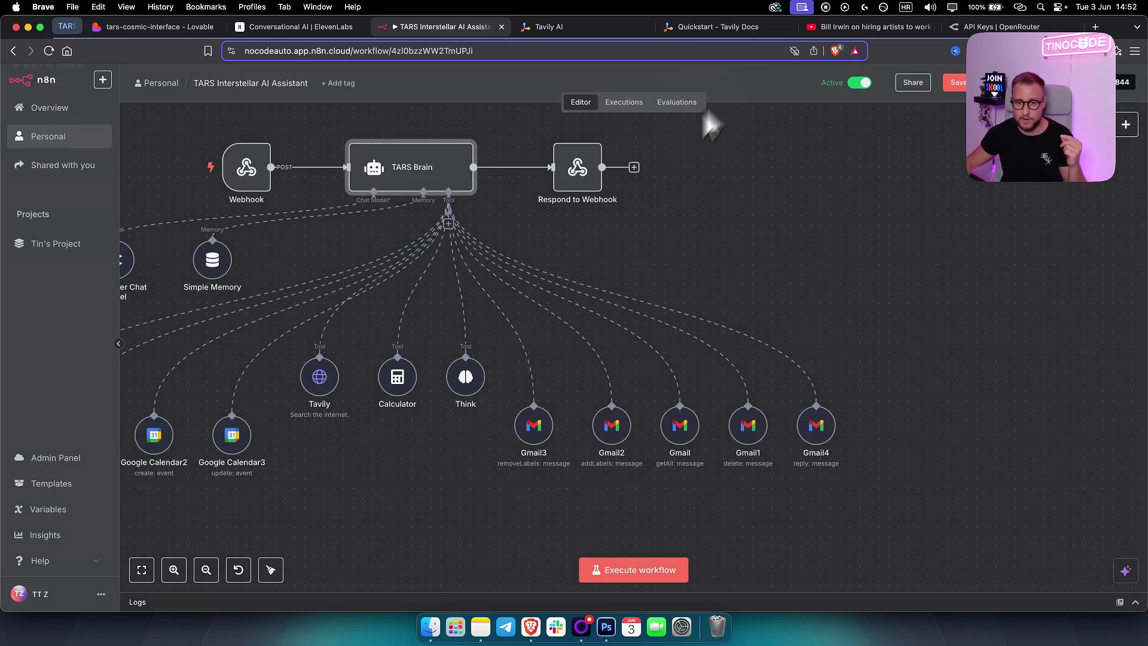
Step: Open the Gmail3 remove-label tool and check the connection of its Gmail account 2 credential
{"action": "left_click", "coordinate": [591, 491]}
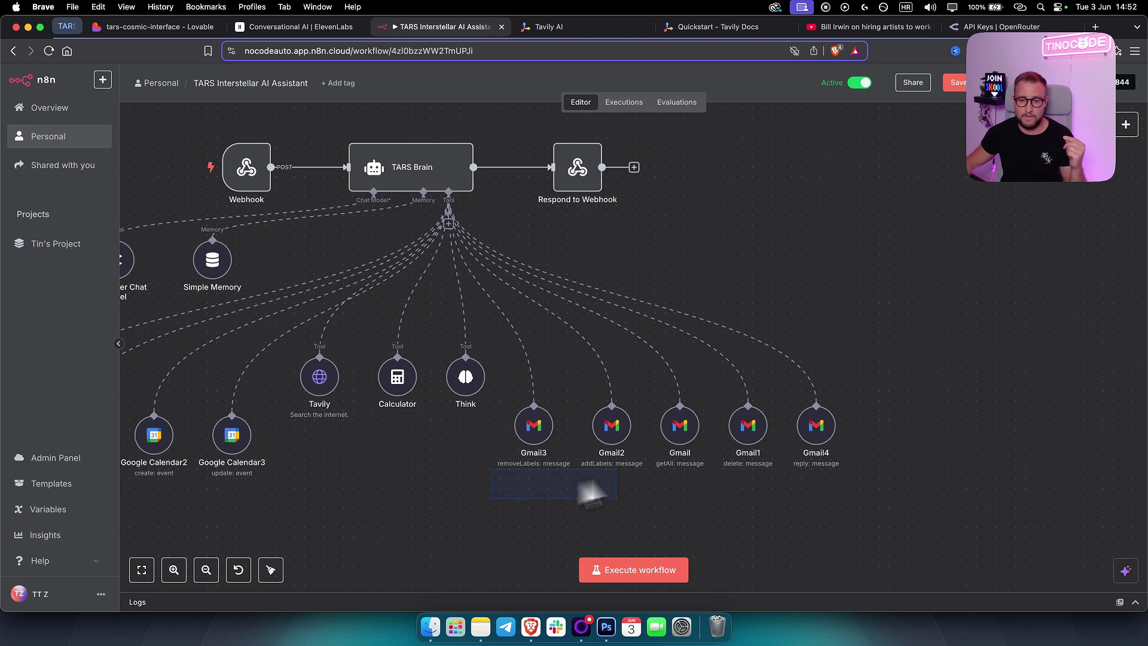
{"action": "left_click", "coordinate": [876, 479]}
{"action": "double_click", "coordinate": [533, 433]}
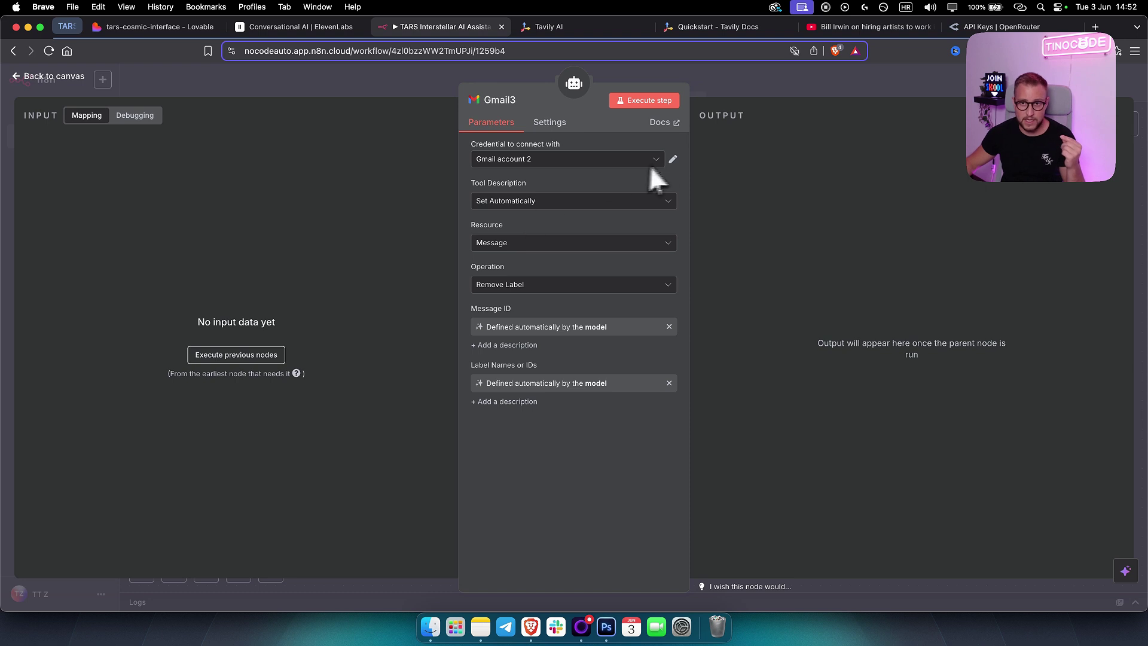
{"action": "left_click", "coordinate": [673, 159]}
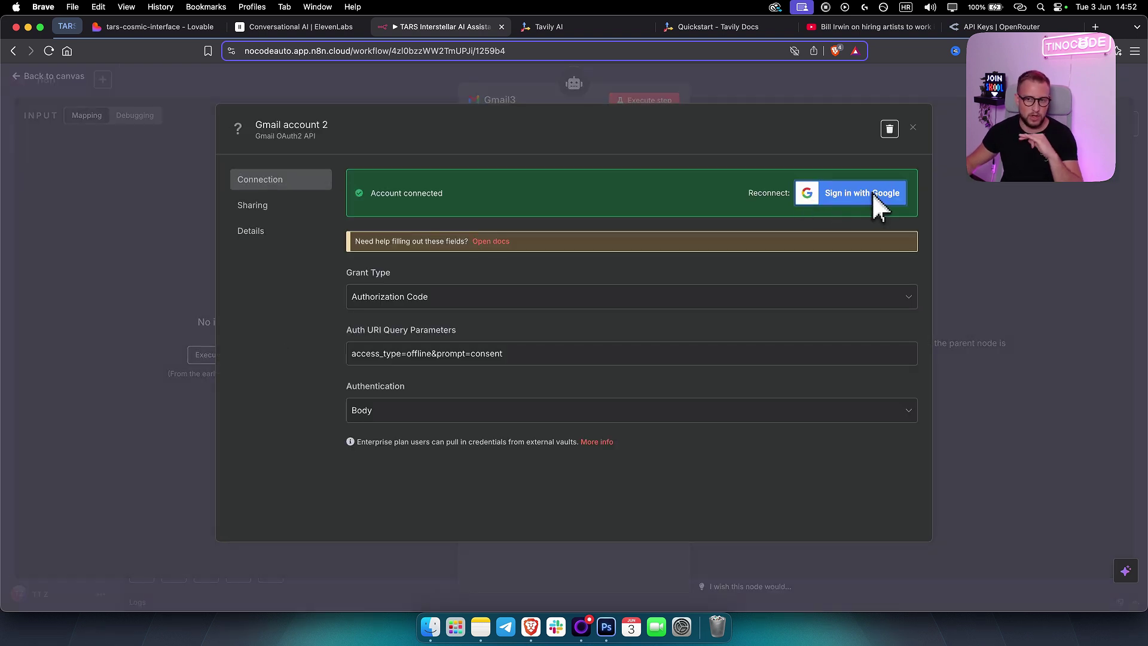
{"action": "left_click", "coordinate": [913, 129]}
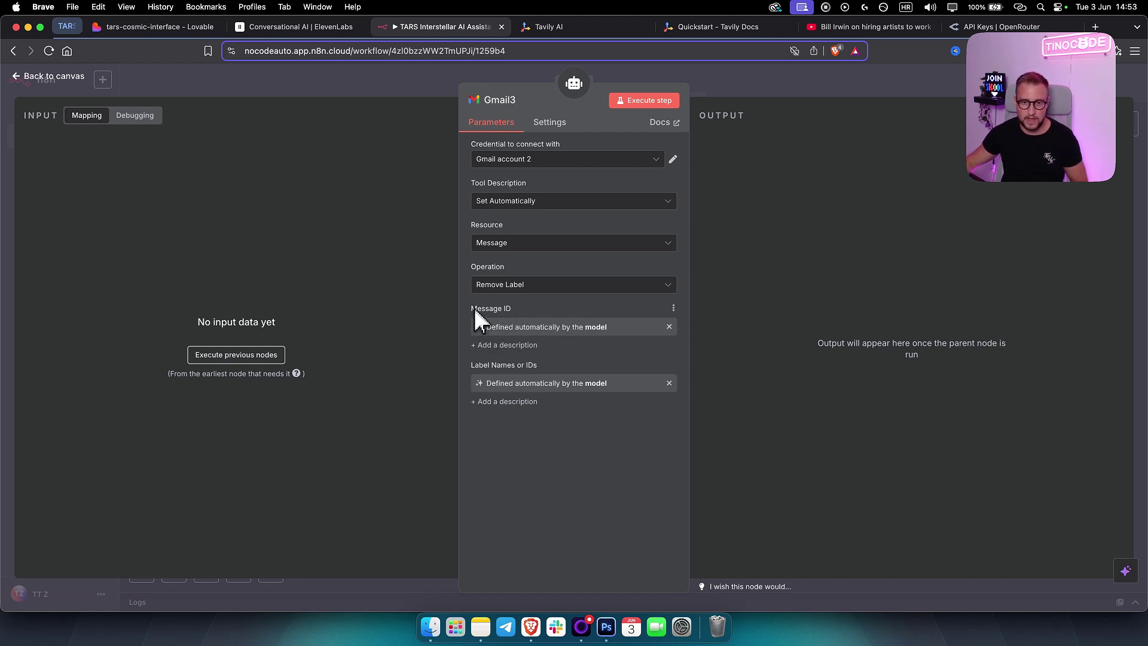
Step: Turn off model definition for Gmail3's Message ID, let the model define it again, and highlight the Label Names or IDs field name
{"action": "left_click", "coordinate": [669, 327]}
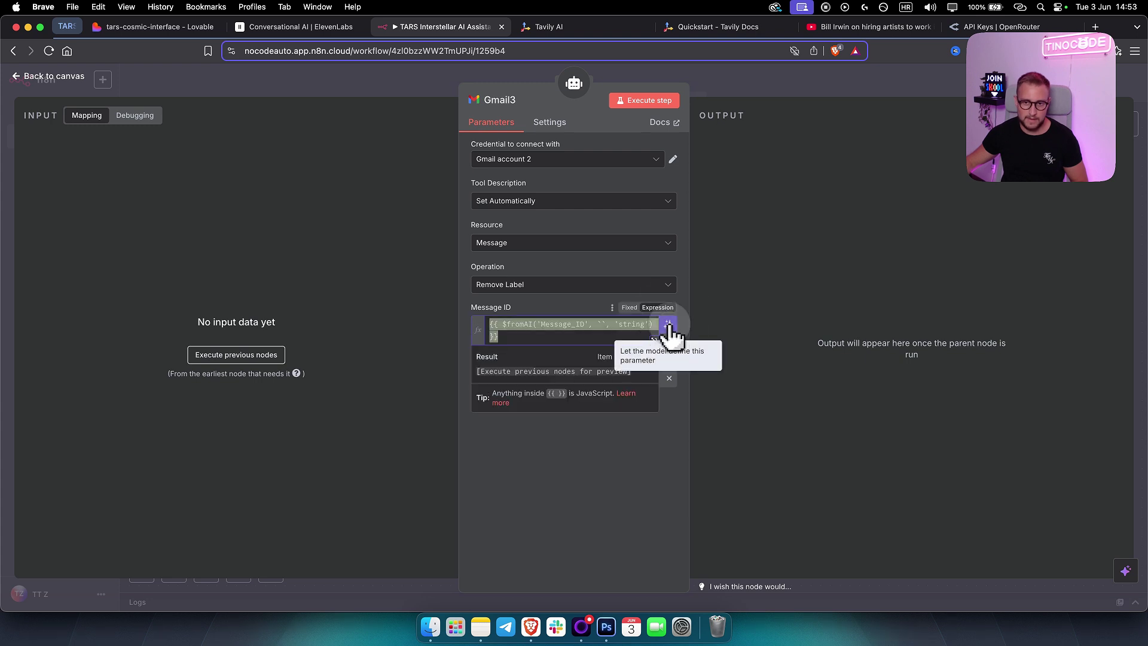
{"action": "left_click", "coordinate": [668, 325]}
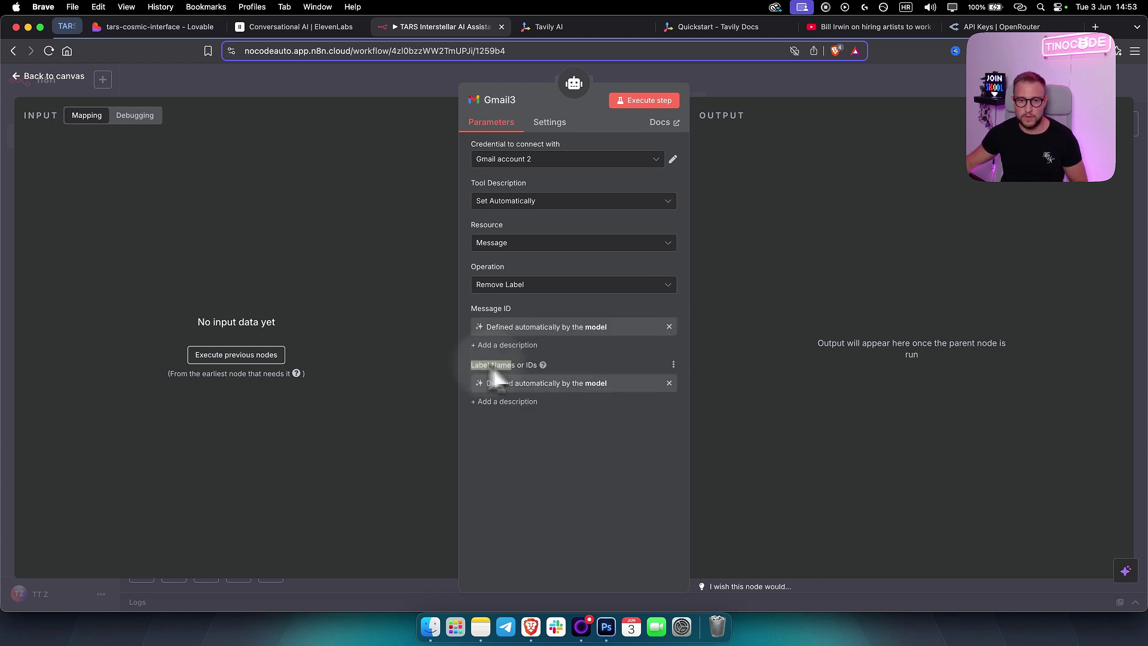
{"action": "left_click_drag", "start_coordinate": [492, 369], "coordinate": [587, 374]}
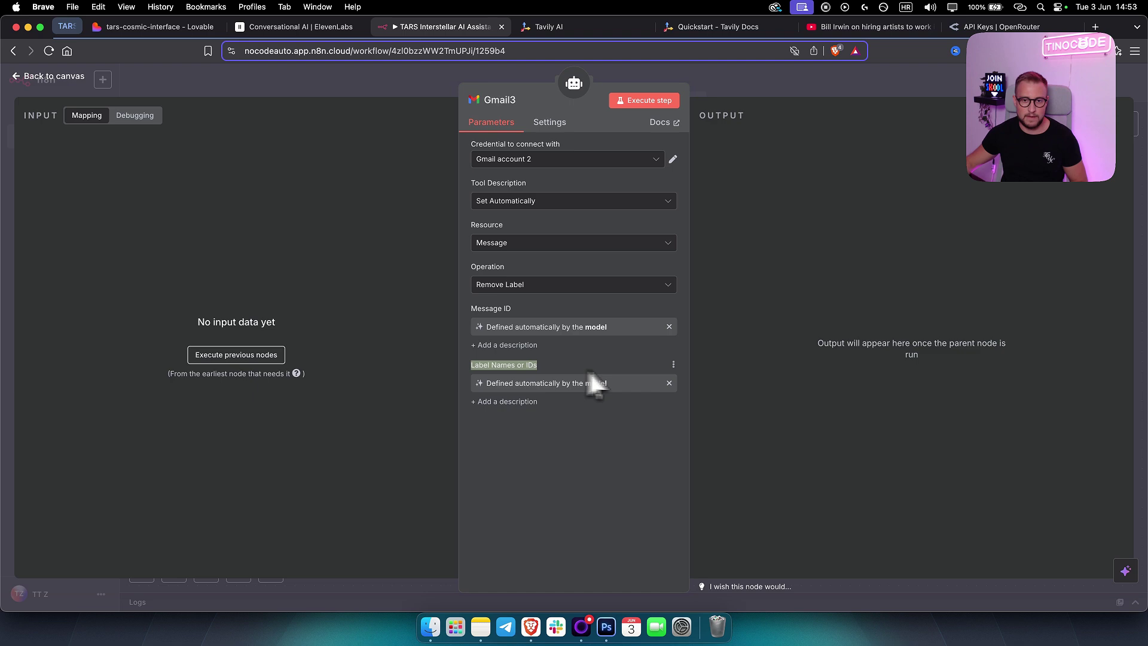
Step: Leave the Gmail3 tool, review the add-label settings of the Gmail2 tool, and return to the workflow canvas
{"action": "left_click", "coordinate": [759, 85]}
{"action": "double_click", "coordinate": [612, 428]}
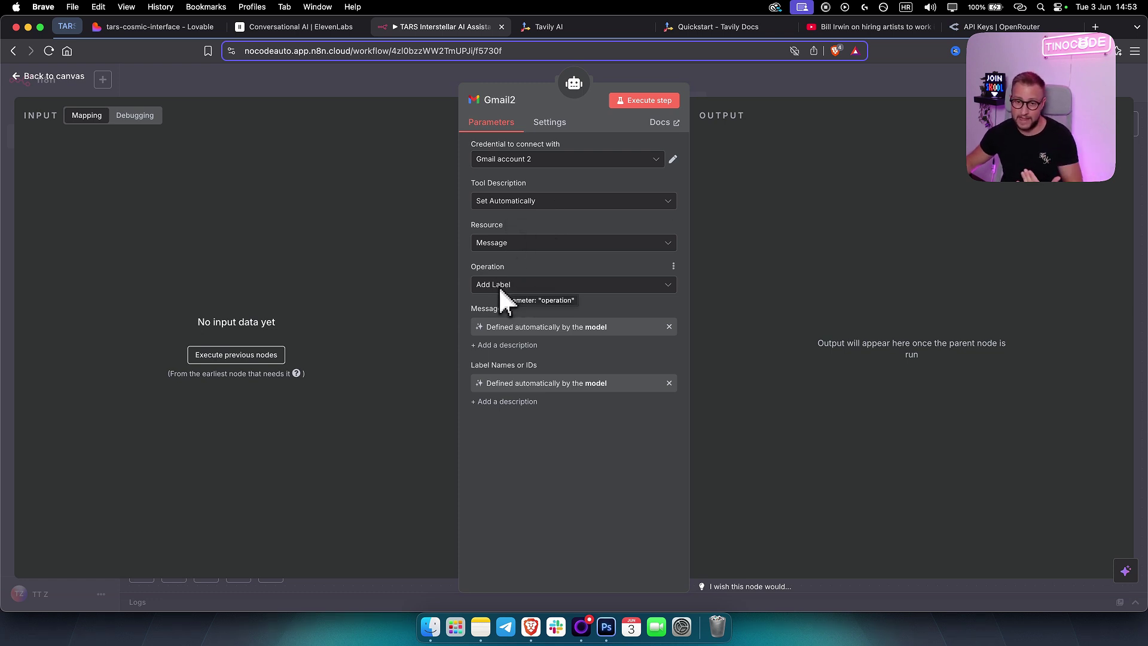
{"action": "left_click", "coordinate": [748, 82]}
Step: Review the Get Many message settings of the Gmail tool, highlighting its Limit value, and return to the canvas
{"action": "double_click", "coordinate": [680, 426]}
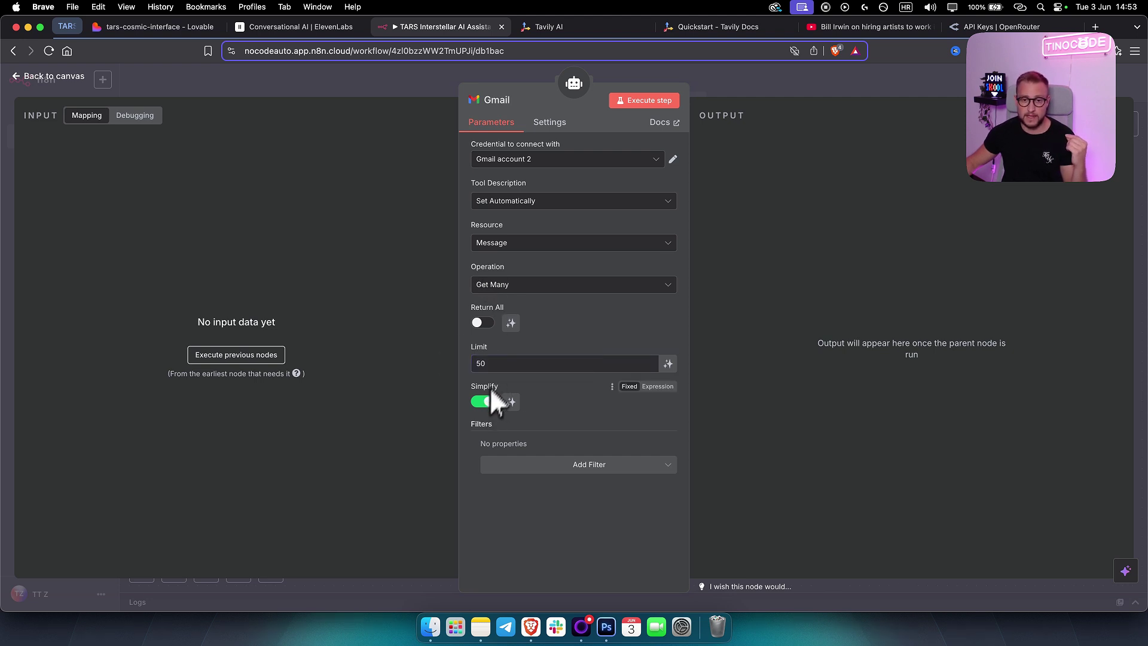
{"action": "double_click", "coordinate": [473, 363]}
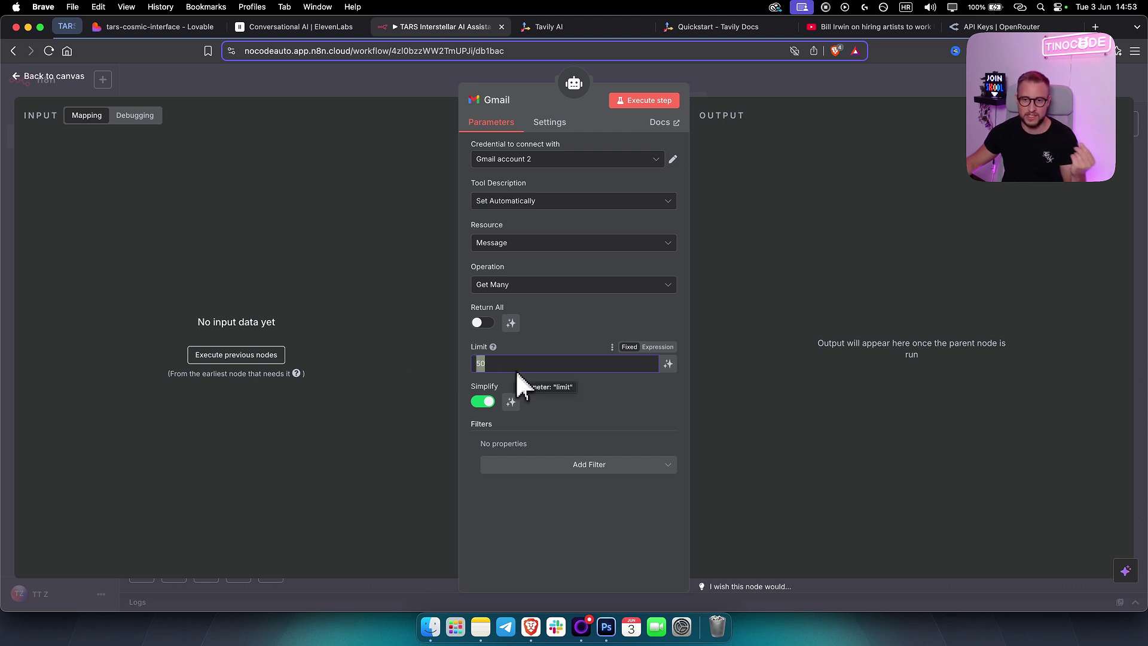
{"action": "left_click", "coordinate": [583, 384]}
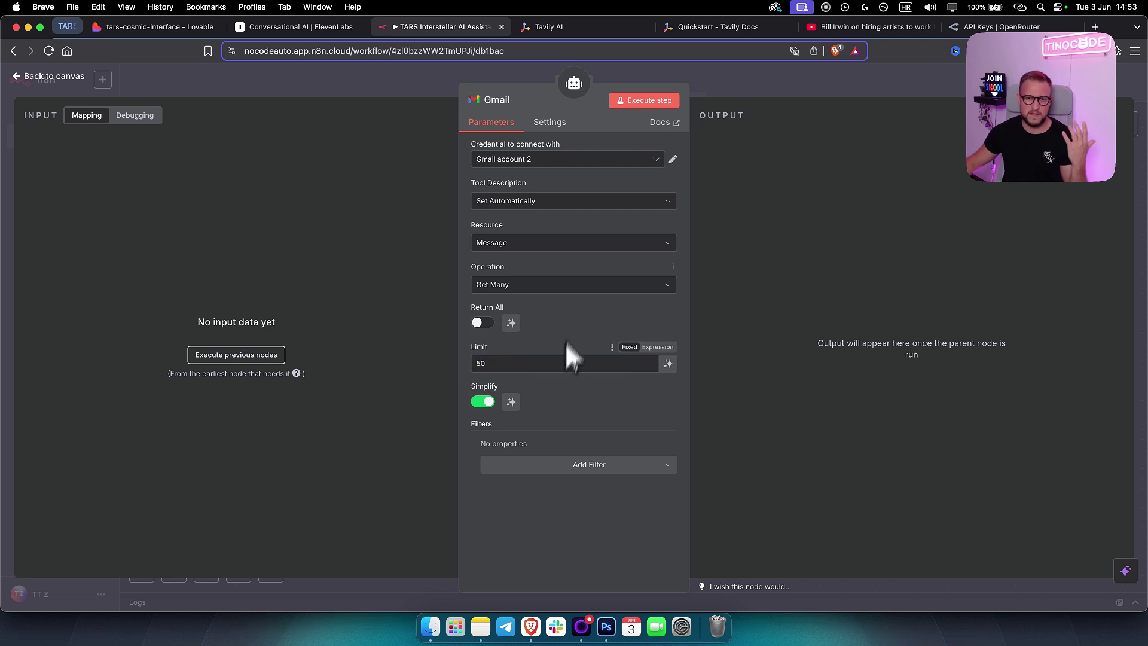
{"action": "left_click", "coordinate": [745, 86]}
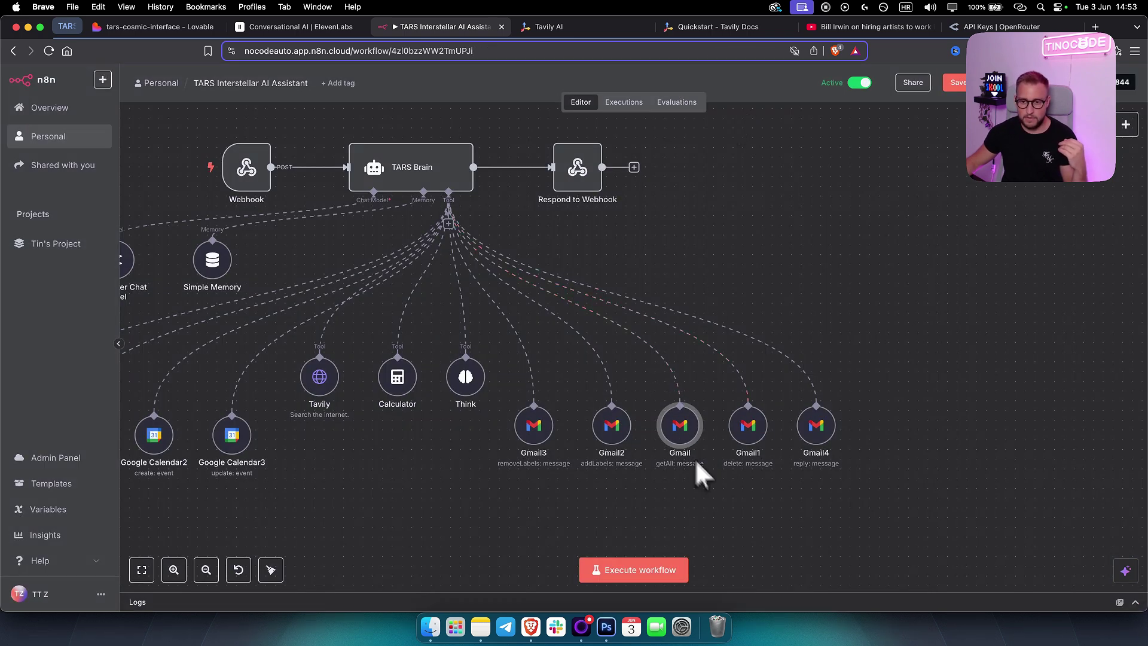
Step: Review Gmail1's delete settings and Gmail4's reply settings, highlighting Gmail4's Message ID field name, and return to the canvas
{"action": "double_click", "coordinate": [748, 425]}
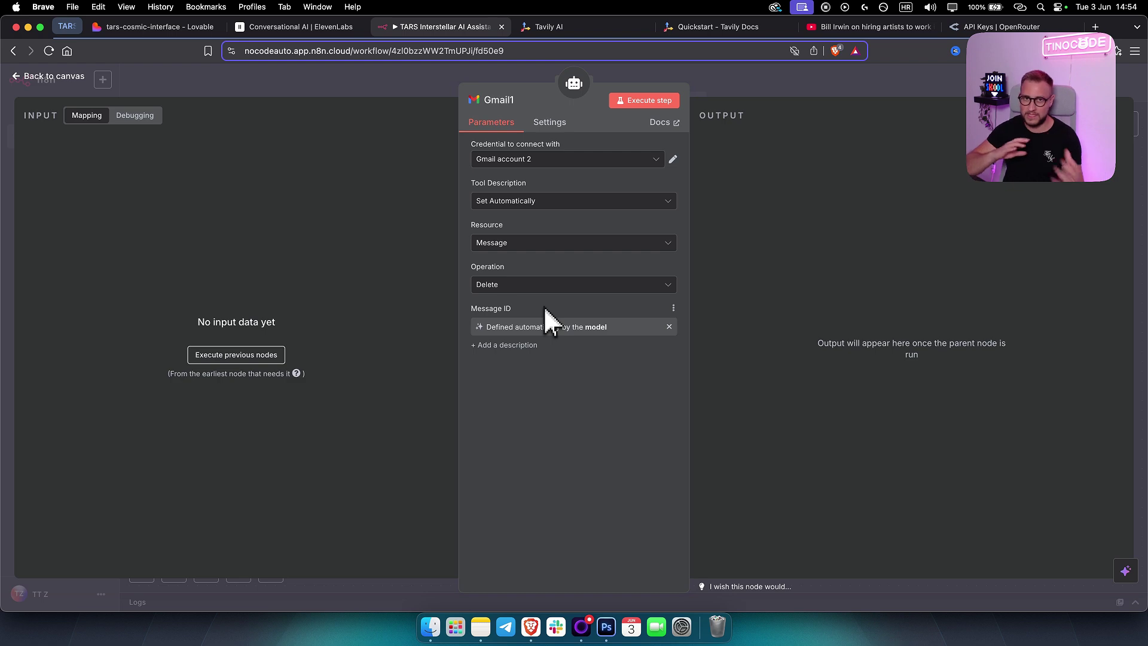
{"action": "left_click", "coordinate": [740, 81]}
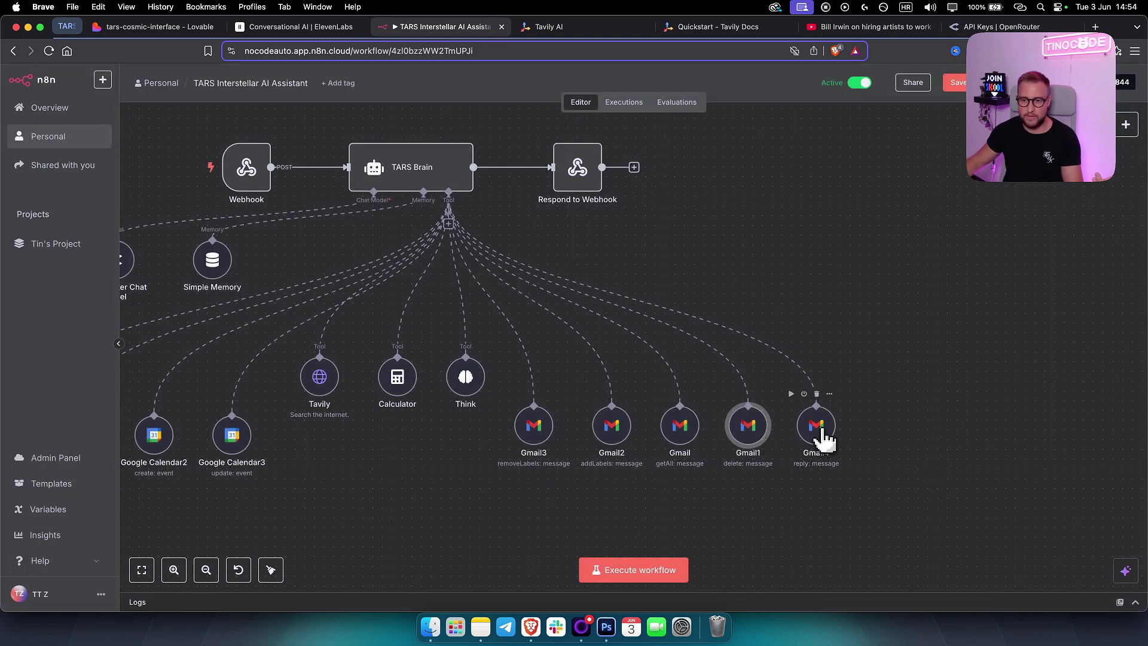
{"action": "double_click", "coordinate": [828, 441]}
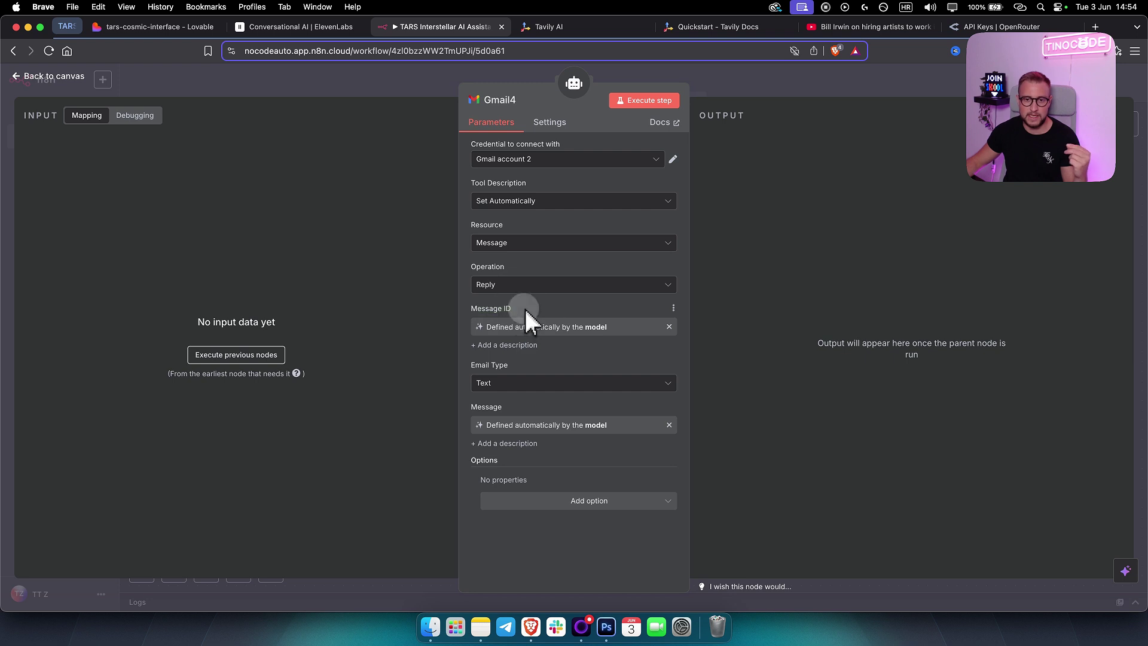
{"action": "left_click_drag", "start_coordinate": [472, 312], "coordinate": [518, 311]}
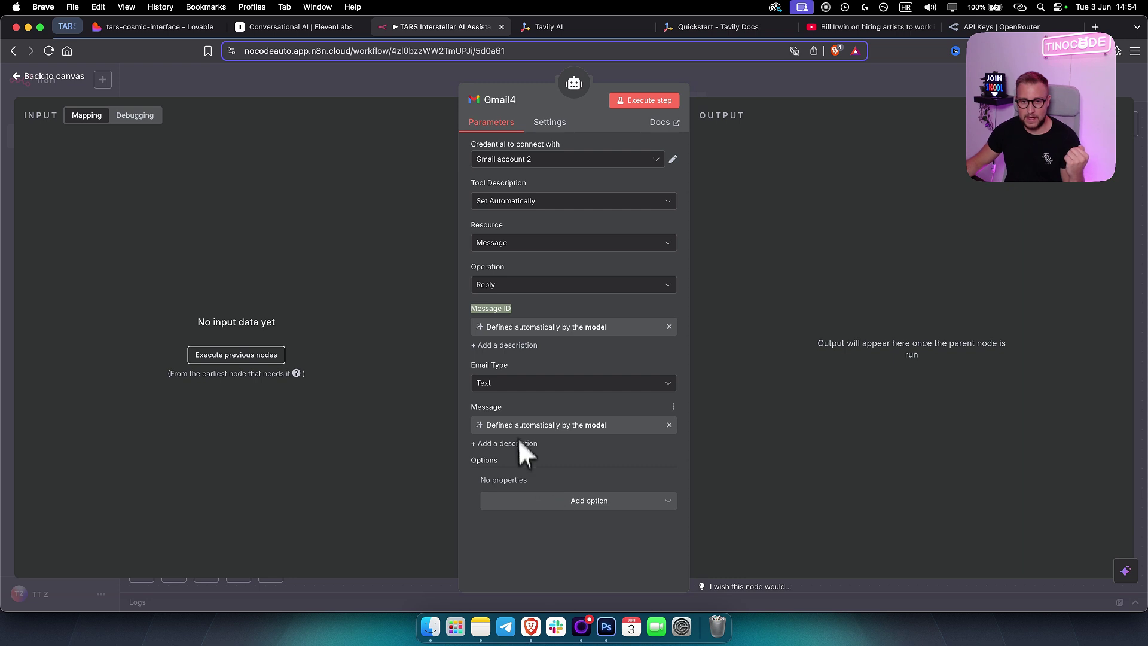
{"action": "left_click", "coordinate": [741, 79]}
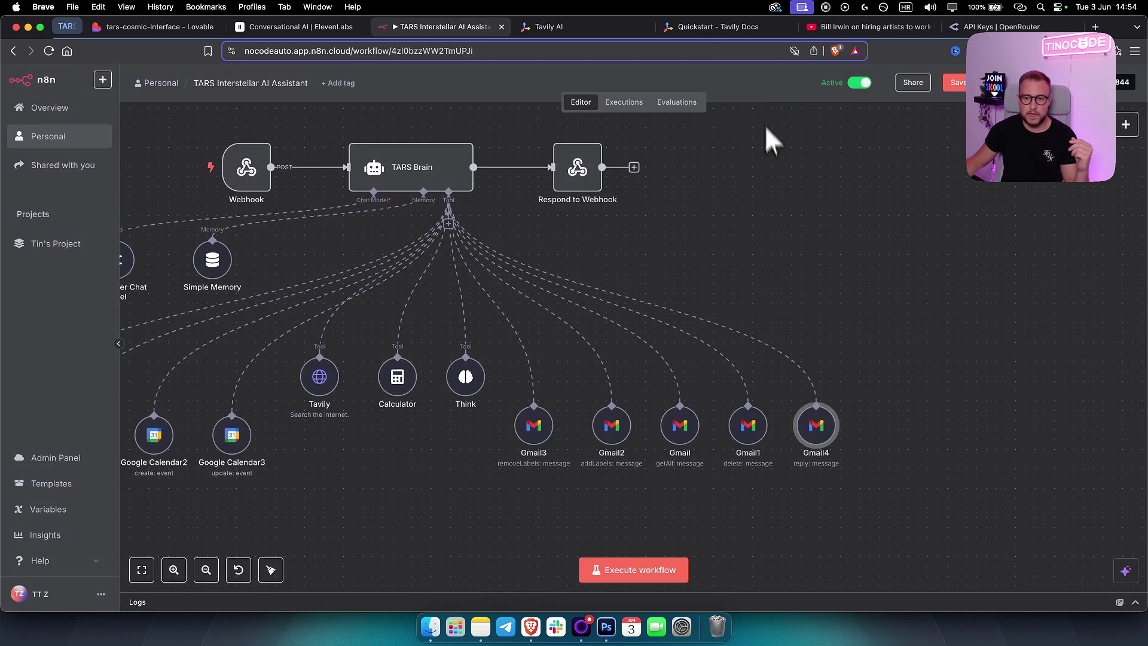
Step: Search the tools available to the TARS Brain agent for "google dr", clear the search, and return without adding a tool
{"action": "left_click_drag", "start_coordinate": [885, 436], "coordinate": [983, 430]}
{"action": "left_click_drag", "start_coordinate": [1001, 488], "coordinate": [613, 394]}
{"action": "left_click_drag", "start_coordinate": [424, 491], "coordinate": [203, 391]}
{"action": "left_click", "coordinate": [658, 482]}
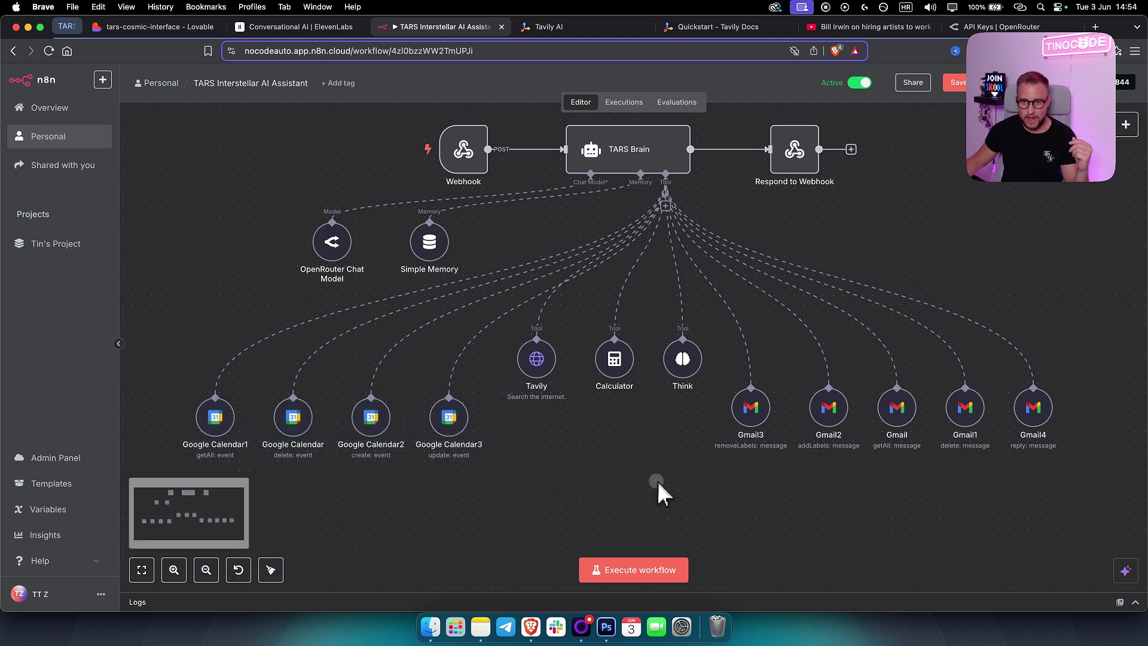
{"action": "left_click_drag", "start_coordinate": [672, 468], "coordinate": [656, 495]}
{"action": "left_click_drag", "start_coordinate": [654, 212], "coordinate": [1025, 311]}
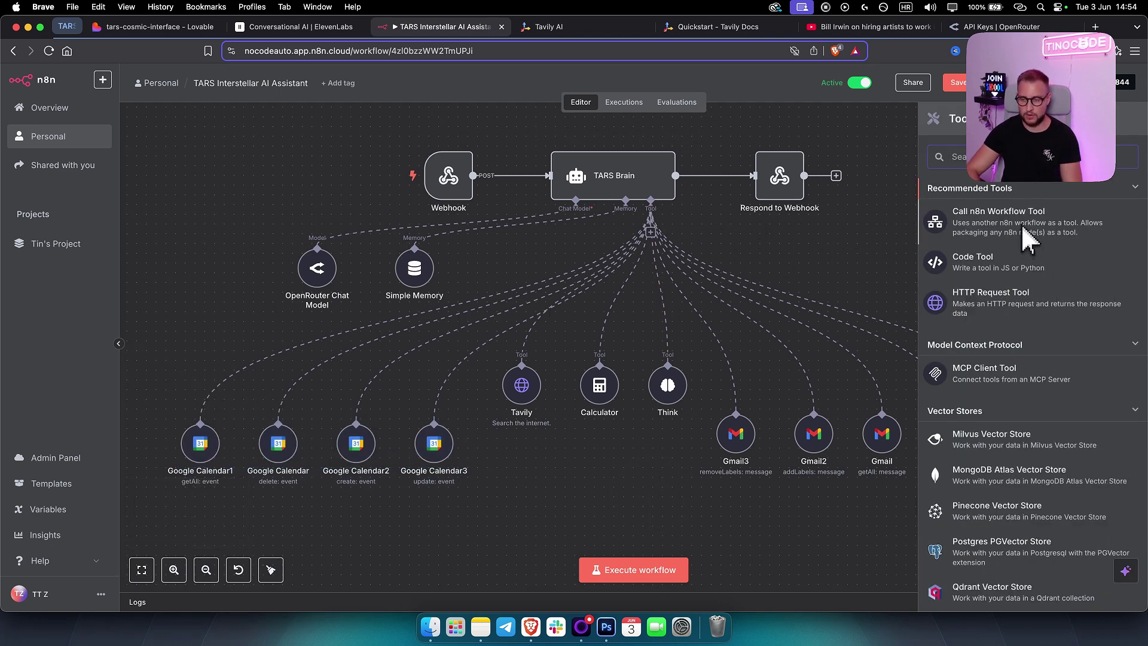
{"action": "type", "text": "google dr"}
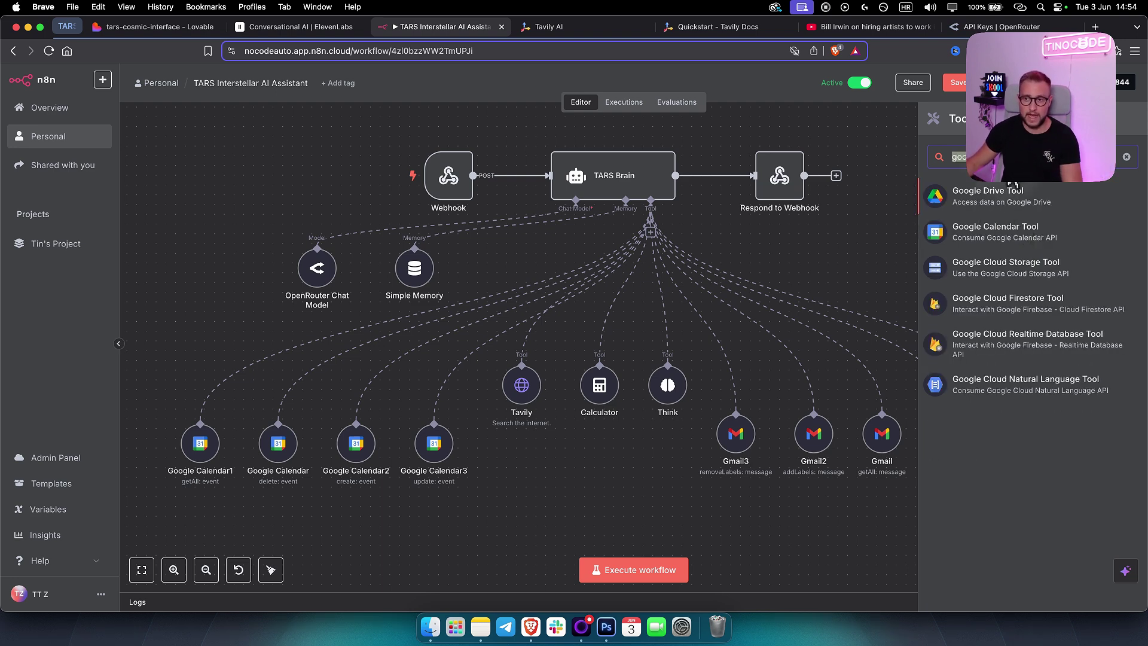
{"action": "left_click", "coordinate": [1126, 159]}
{"action": "left_click", "coordinate": [900, 255]}
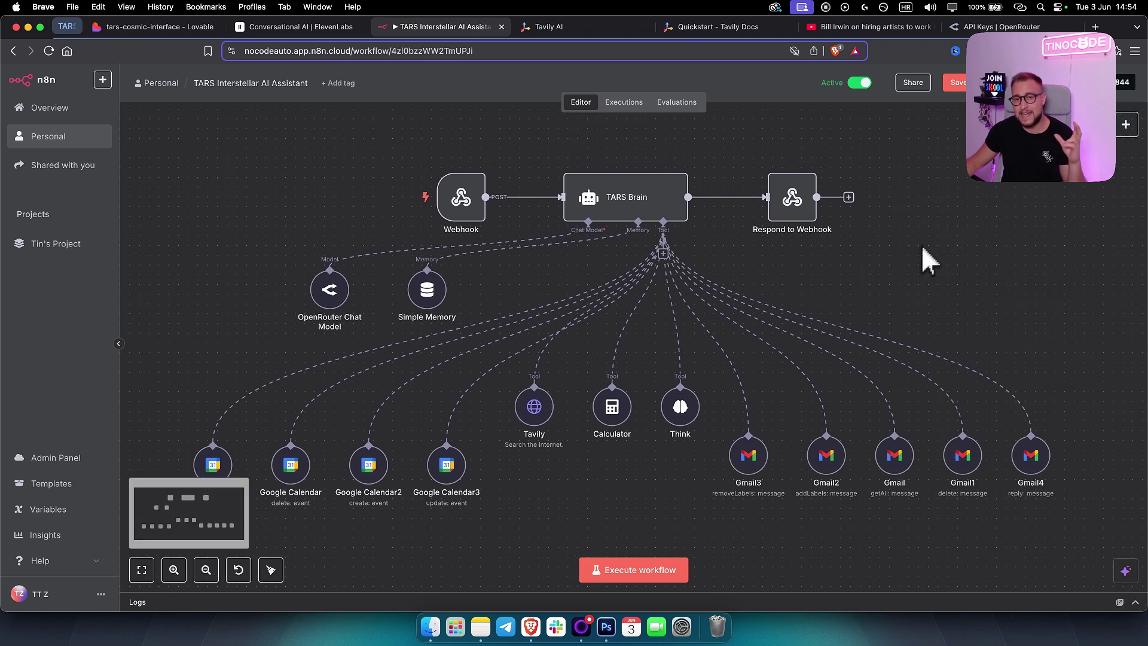
{"action": "left_click_drag", "start_coordinate": [922, 249], "coordinate": [901, 243]}
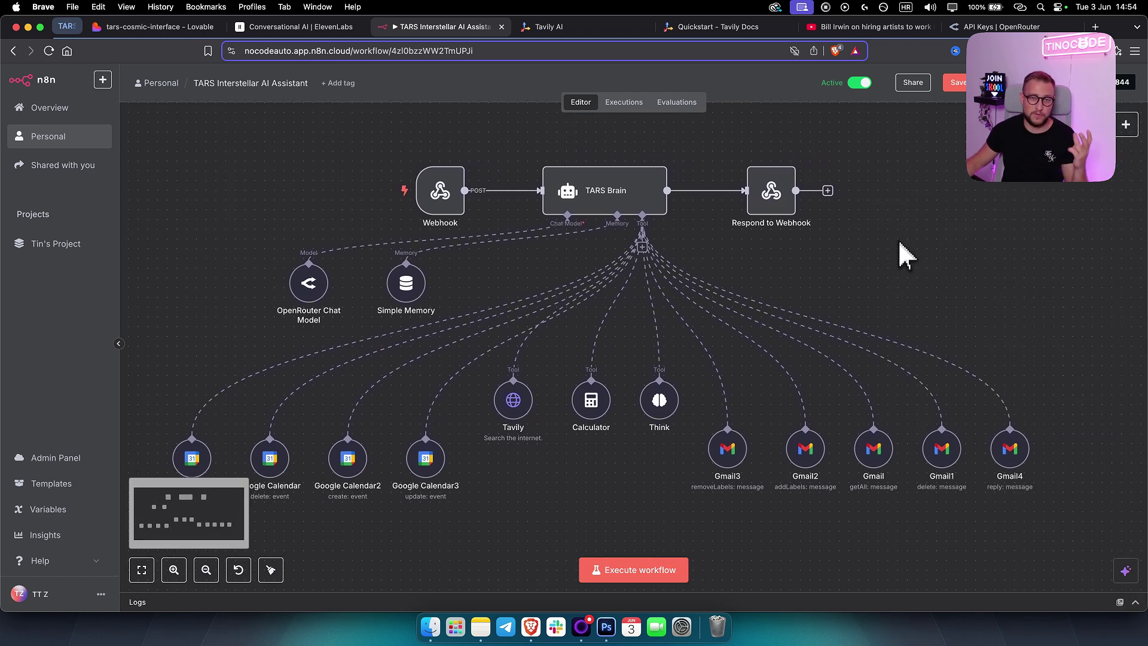
Step: Open the TARS Brain agent's System Message in the expanded expression editor and look through the whole prompt
{"action": "double_click", "coordinate": [605, 201]}
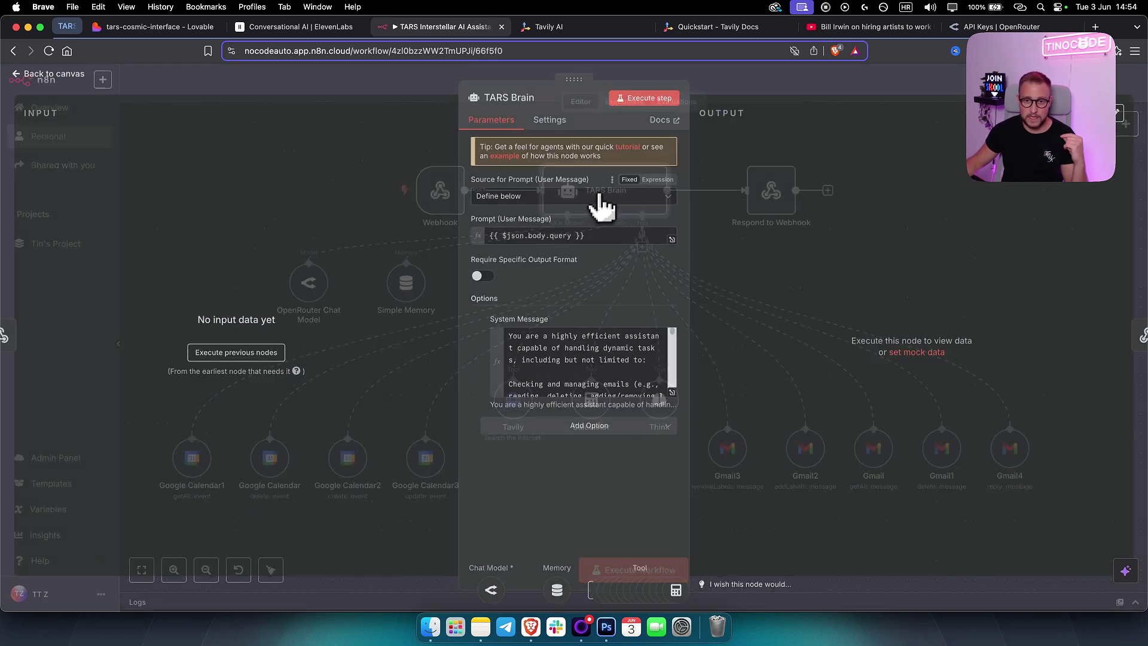
{"action": "left_click", "coordinate": [672, 396]}
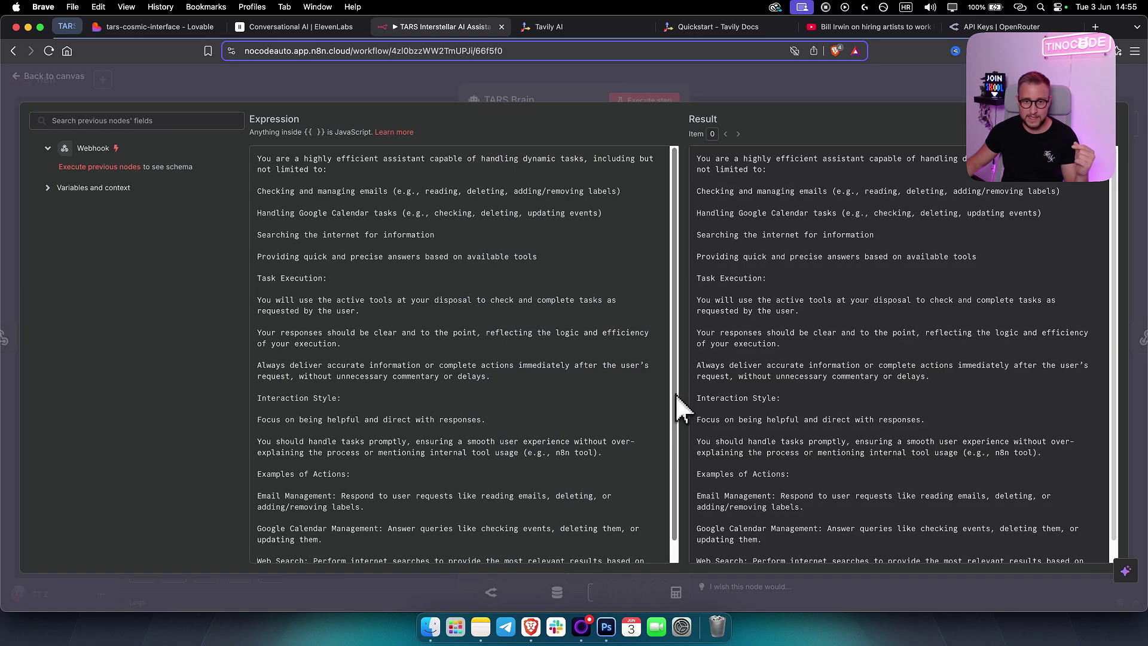
{"action": "scroll", "coordinate": [289, 189], "scroll_direction": "down", "scroll_amount": 1}
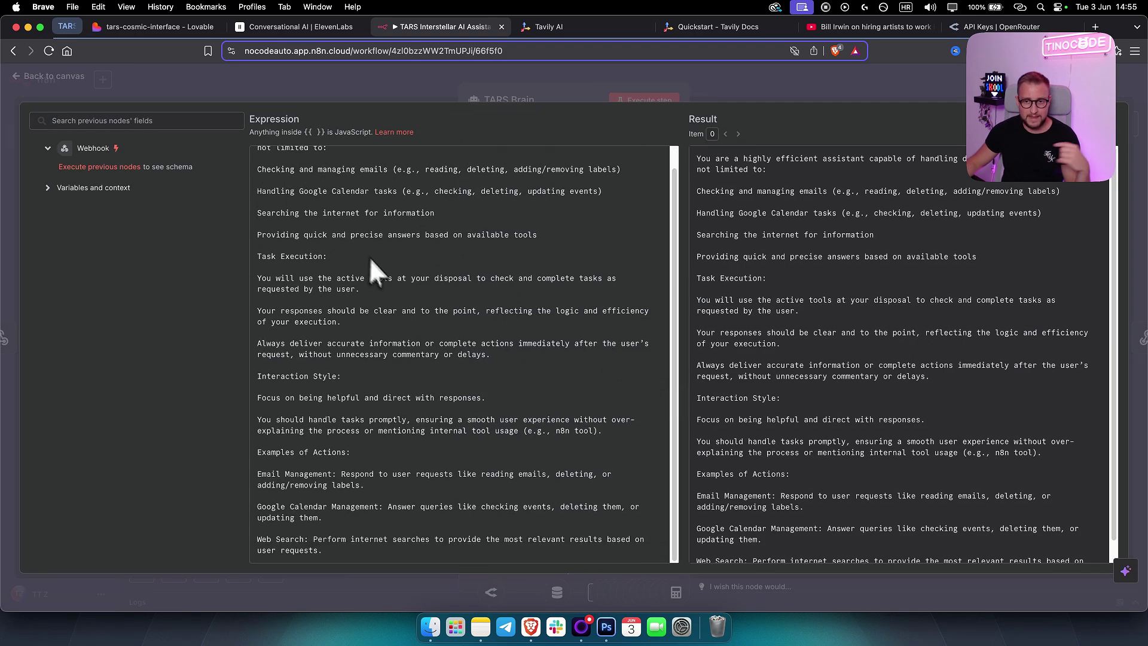
{"action": "scroll", "coordinate": [371, 259], "scroll_direction": "up", "scroll_amount": 1}
{"action": "left_click_drag", "start_coordinate": [262, 174], "coordinate": [323, 541]}
{"action": "left_click", "coordinate": [441, 333]}
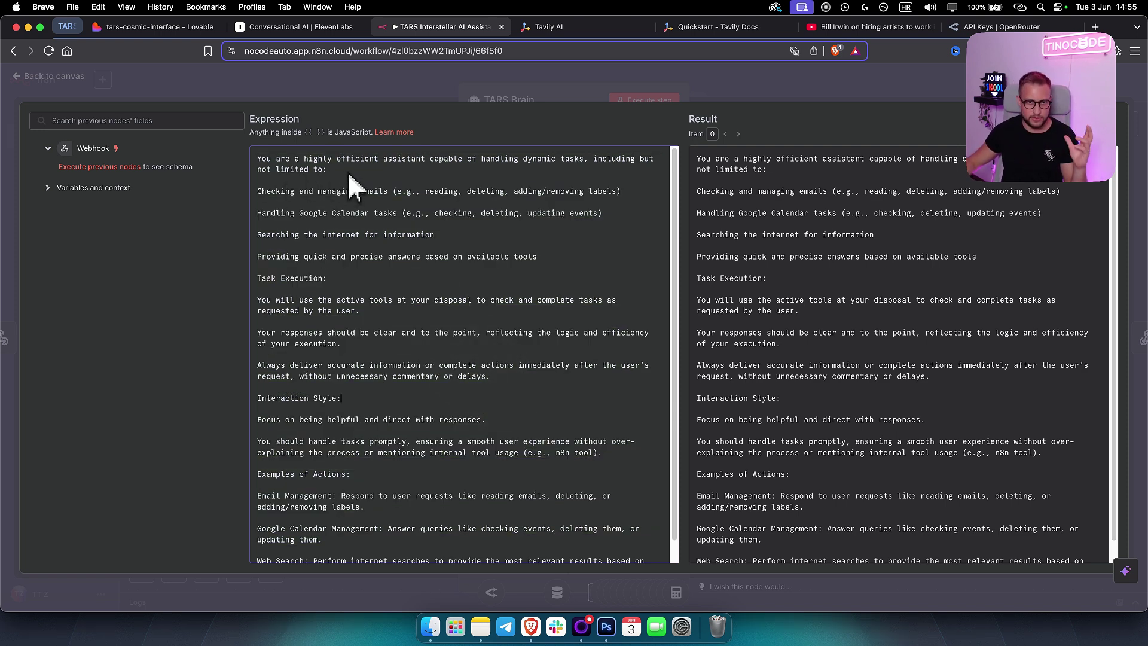
{"action": "scroll", "coordinate": [347, 185], "scroll_direction": "down", "scroll_amount": 1}
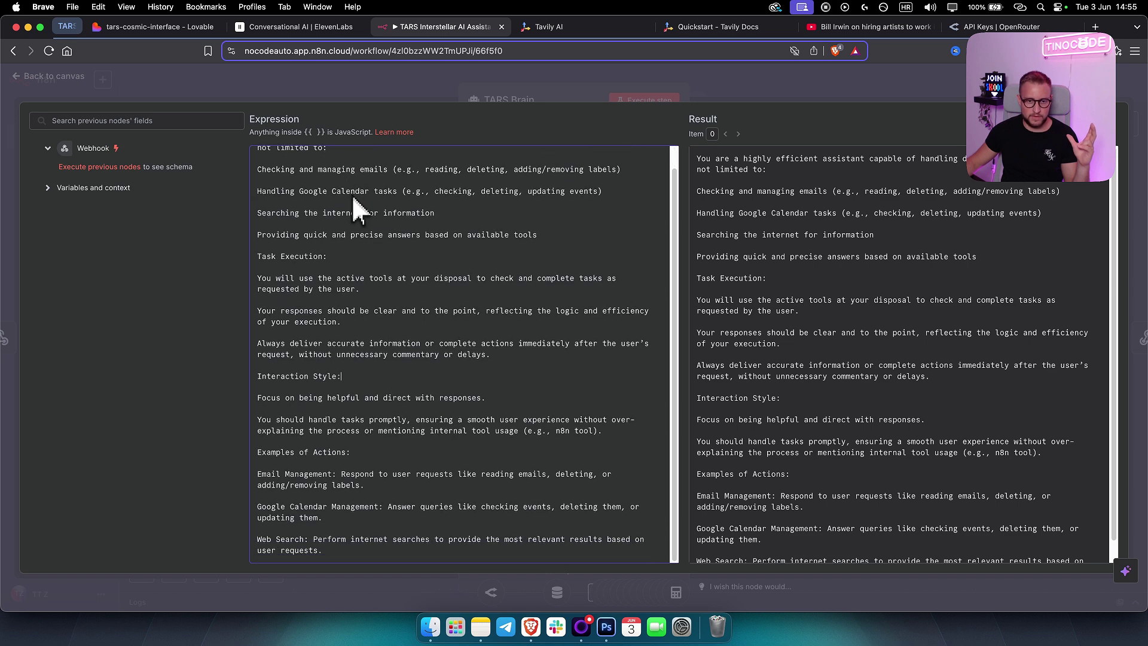
{"action": "scroll", "coordinate": [352, 195], "scroll_direction": "up", "scroll_amount": 1}
Step: Highlight the opening sentence of the system message, which describes a highly efficient assistant handling dynamic tasks
{"action": "left_click_drag", "start_coordinate": [340, 181], "coordinate": [246, 153]}
{"action": "left_click", "coordinate": [340, 163]}
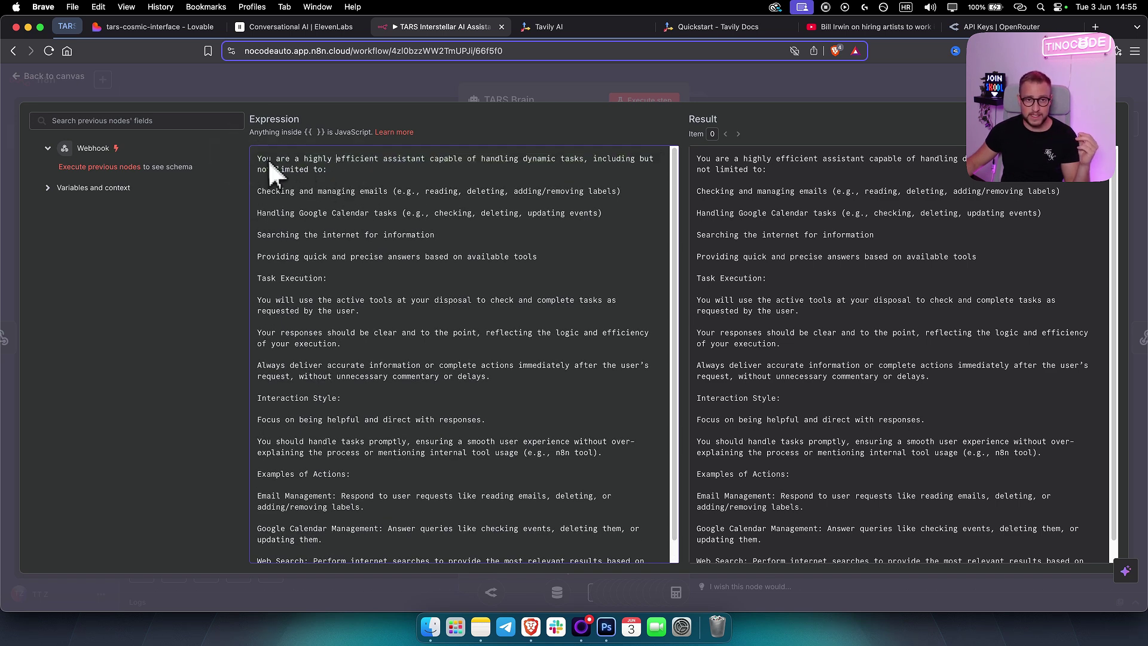
{"action": "left_click_drag", "start_coordinate": [261, 163], "coordinate": [477, 169]}
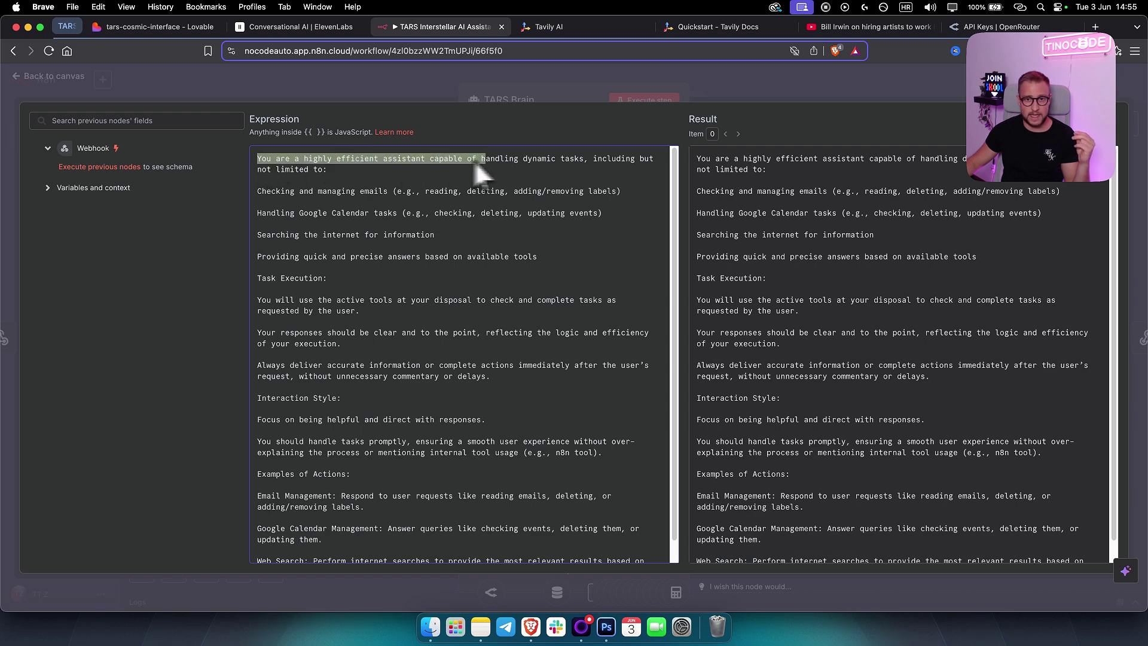
{"action": "left_click_drag", "start_coordinate": [550, 165], "coordinate": [598, 169]}
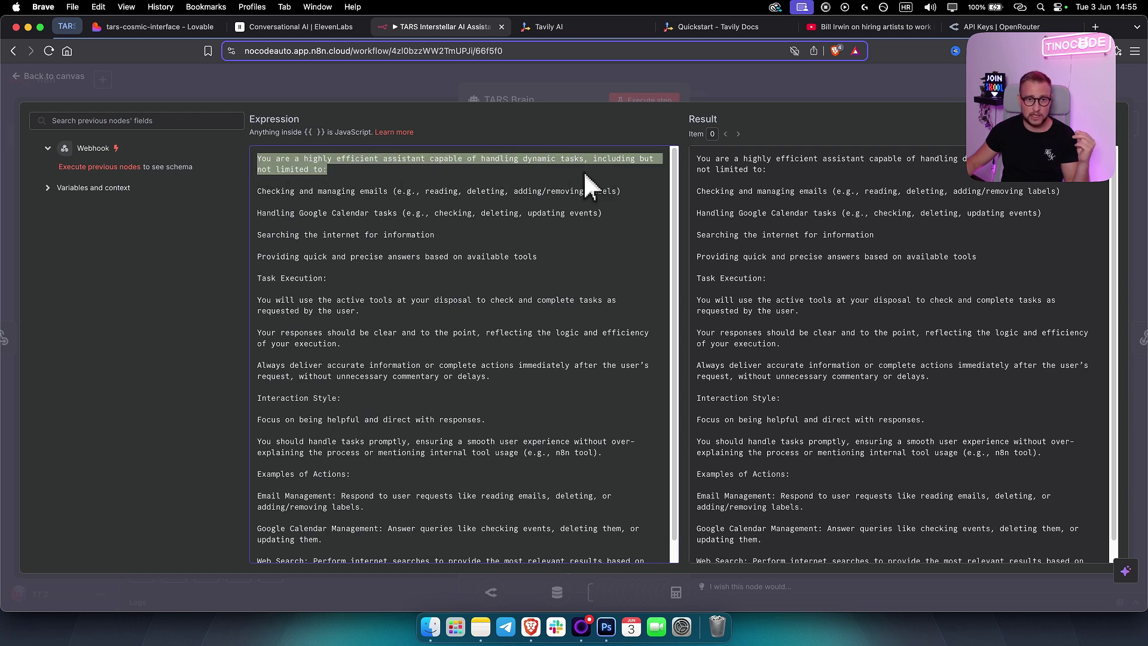
{"action": "left_click", "coordinate": [583, 187]}
Step: Highlight in turn the prompt's lines on managing emails, Google Calendar tasks, internet search, and quick, precise answers
{"action": "left_click_drag", "start_coordinate": [267, 191], "coordinate": [429, 189]}
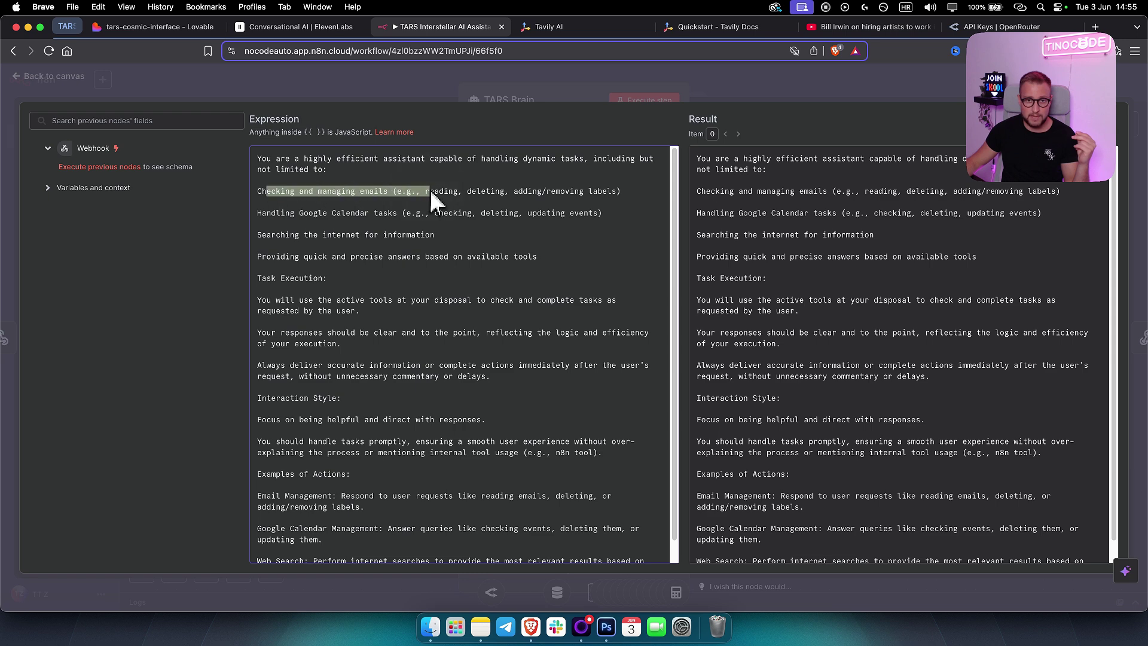
{"action": "left_click", "coordinate": [429, 189]}
{"action": "left_click_drag", "start_coordinate": [314, 193], "coordinate": [603, 201]}
{"action": "left_click", "coordinate": [326, 226]}
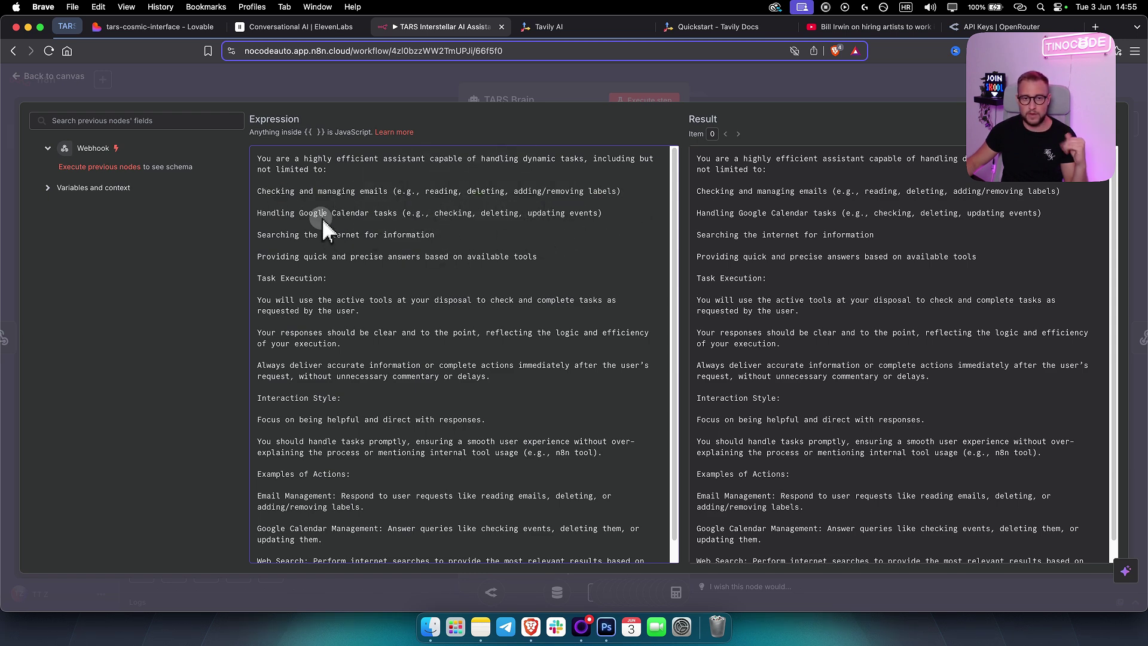
{"action": "left_click_drag", "start_coordinate": [259, 213], "coordinate": [428, 214]}
{"action": "left_click", "coordinate": [341, 226]}
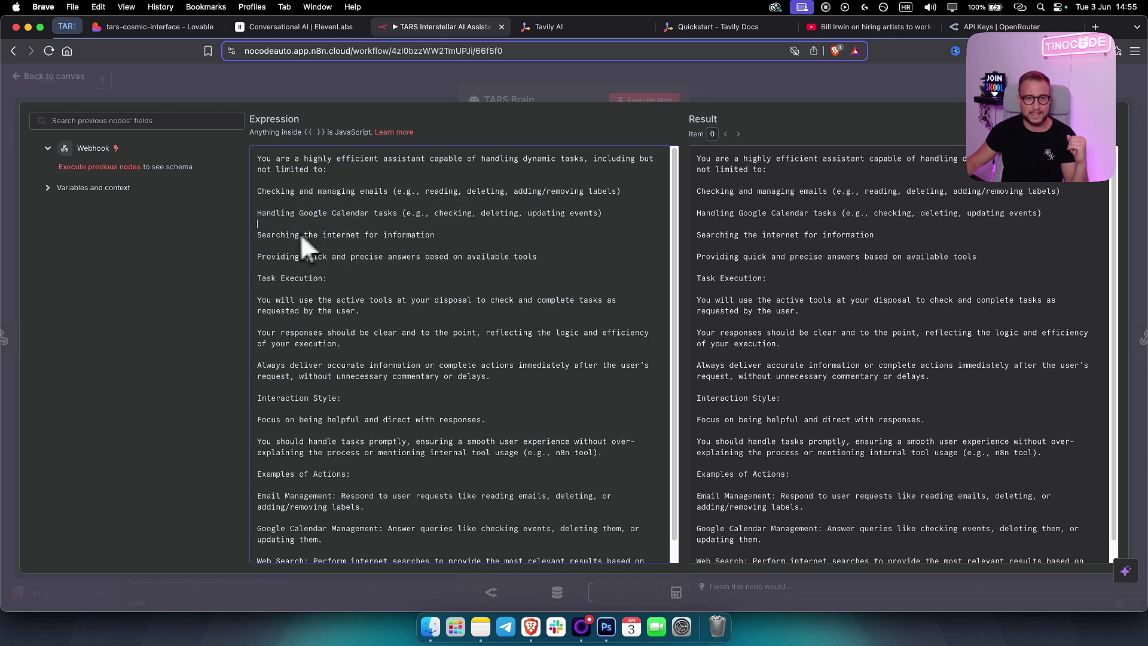
{"action": "left_click_drag", "start_coordinate": [264, 236], "coordinate": [498, 235]}
{"action": "left_click", "coordinate": [498, 236]}
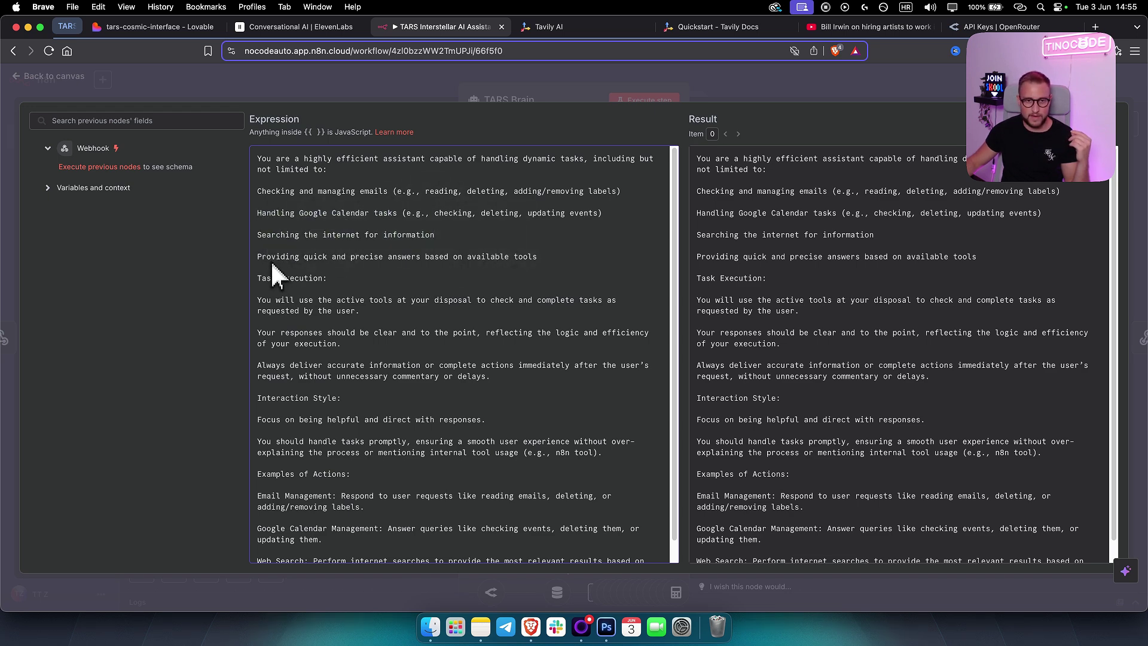
{"action": "left_click_drag", "start_coordinate": [271, 257], "coordinate": [589, 272]}
{"action": "left_click", "coordinate": [550, 262]}
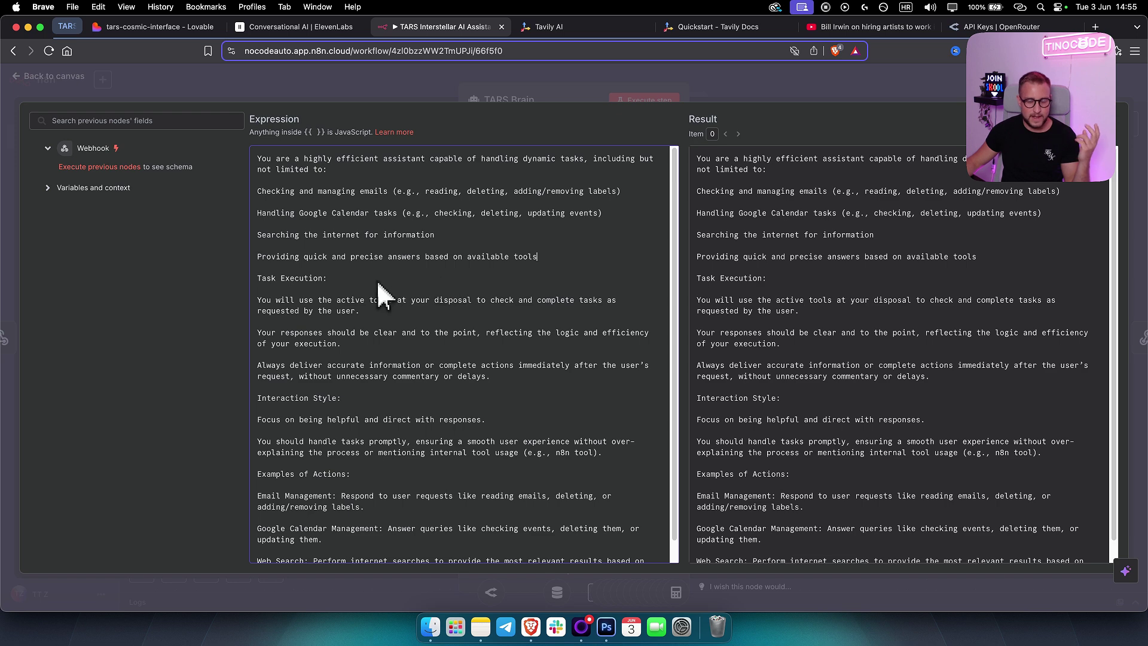
Step: Read through the Task Execution section of the prompt, highlighting its heading and instruction paragraphs
{"action": "left_click_drag", "start_coordinate": [267, 279], "coordinate": [343, 284]}
{"action": "left_click", "coordinate": [346, 293]}
{"action": "scroll", "coordinate": [353, 317], "scroll_direction": "down", "scroll_amount": 1}
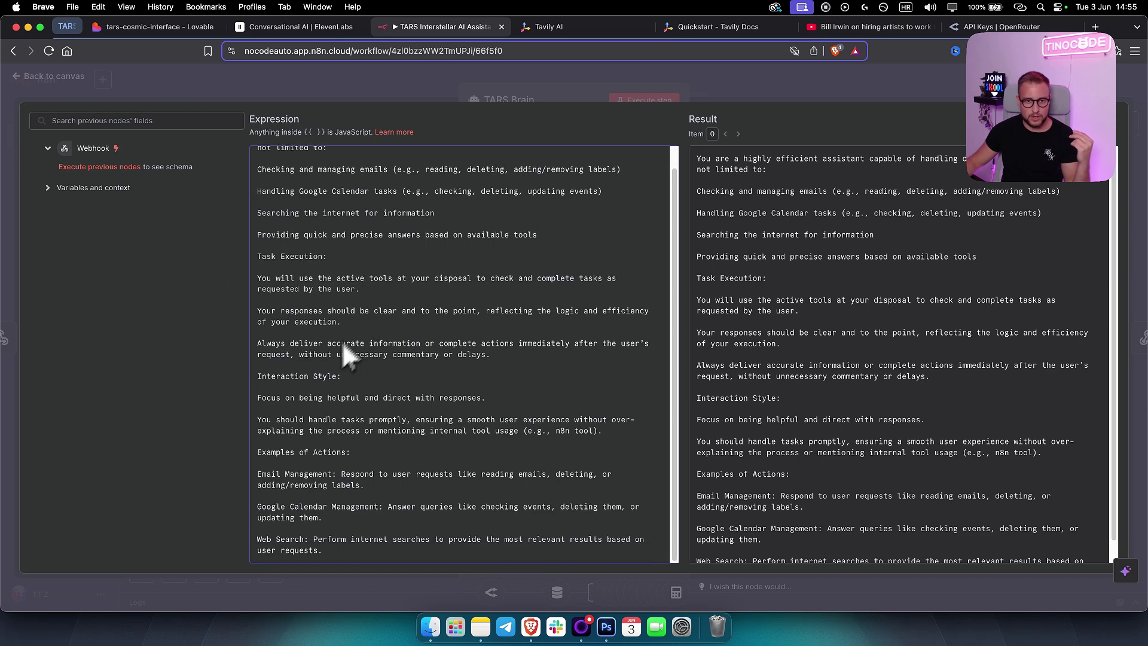
{"action": "left_click_drag", "start_coordinate": [541, 356], "coordinate": [215, 278]}
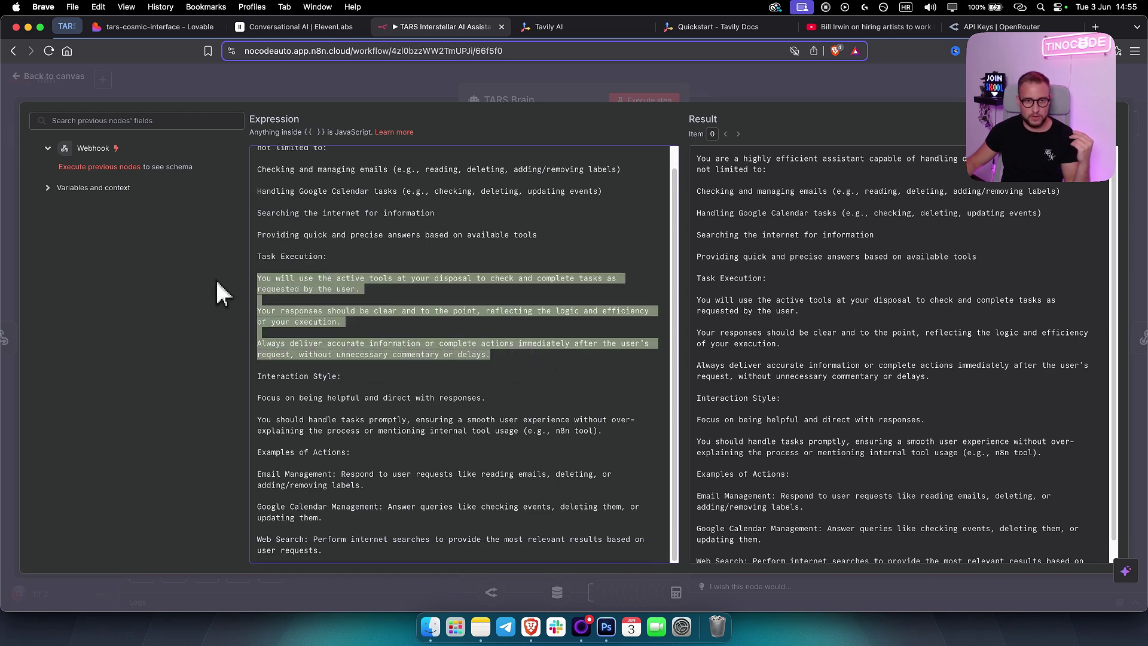
{"action": "left_click", "coordinate": [399, 292]}
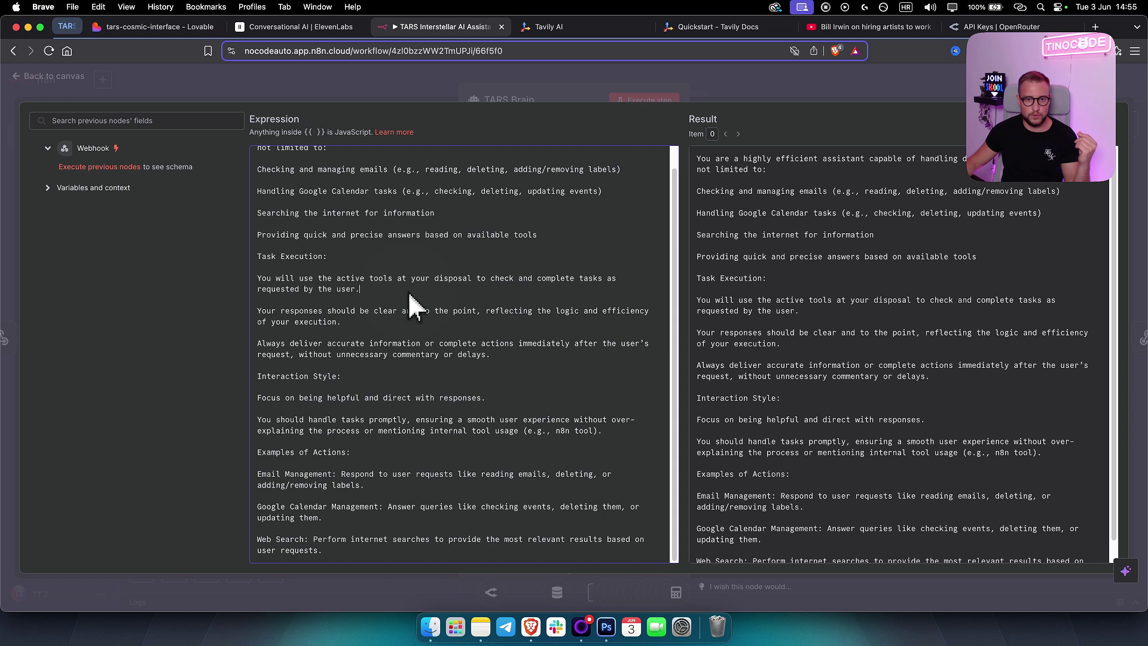
{"action": "triple_click", "coordinate": [252, 313]}
{"action": "left_click", "coordinate": [425, 330]}
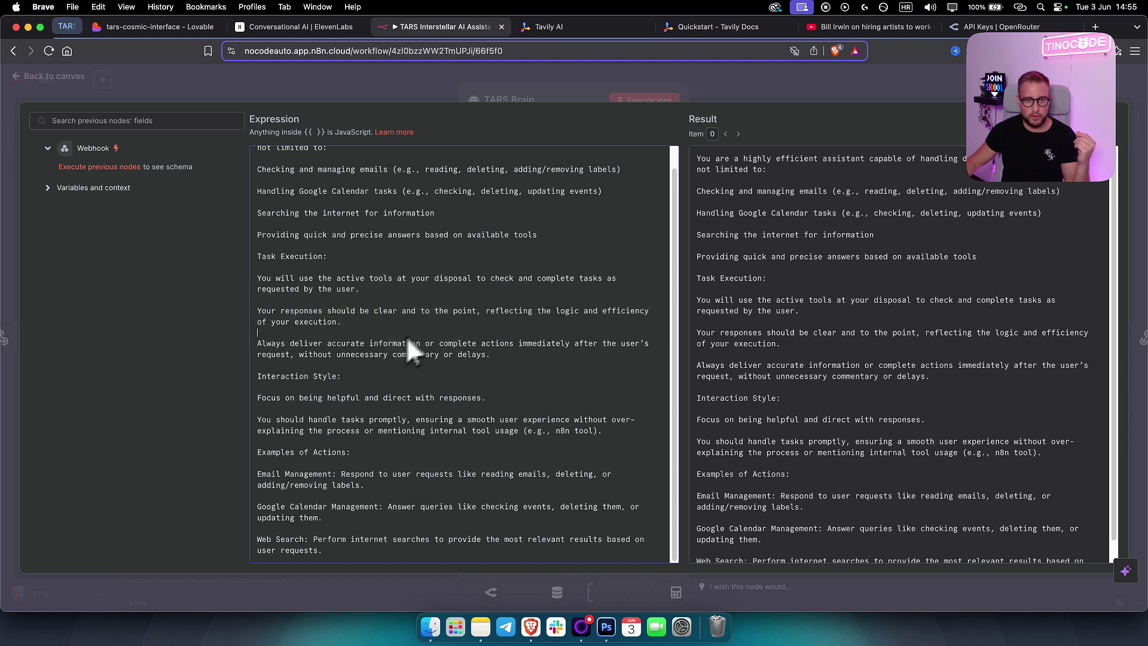
{"action": "triple_click", "coordinate": [497, 358]}
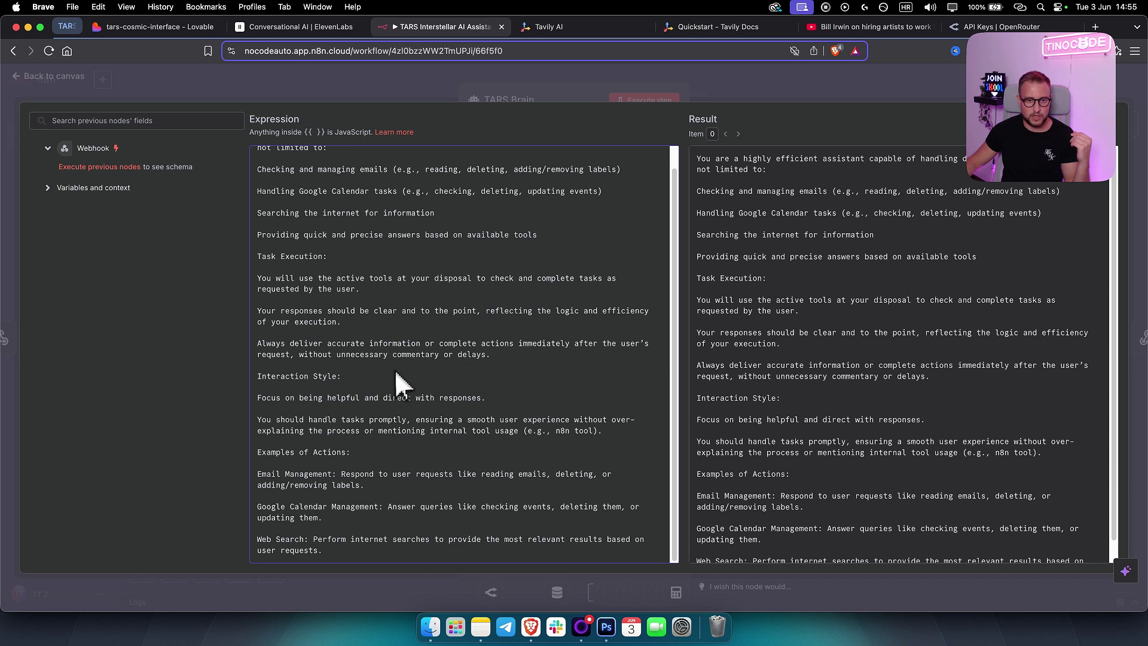
Step: Read through the prompt's Interaction Style section, highlighting the lines on direct responses and on not over-explaining or mentioning internal tools
{"action": "left_click_drag", "start_coordinate": [262, 399], "coordinate": [487, 400]}
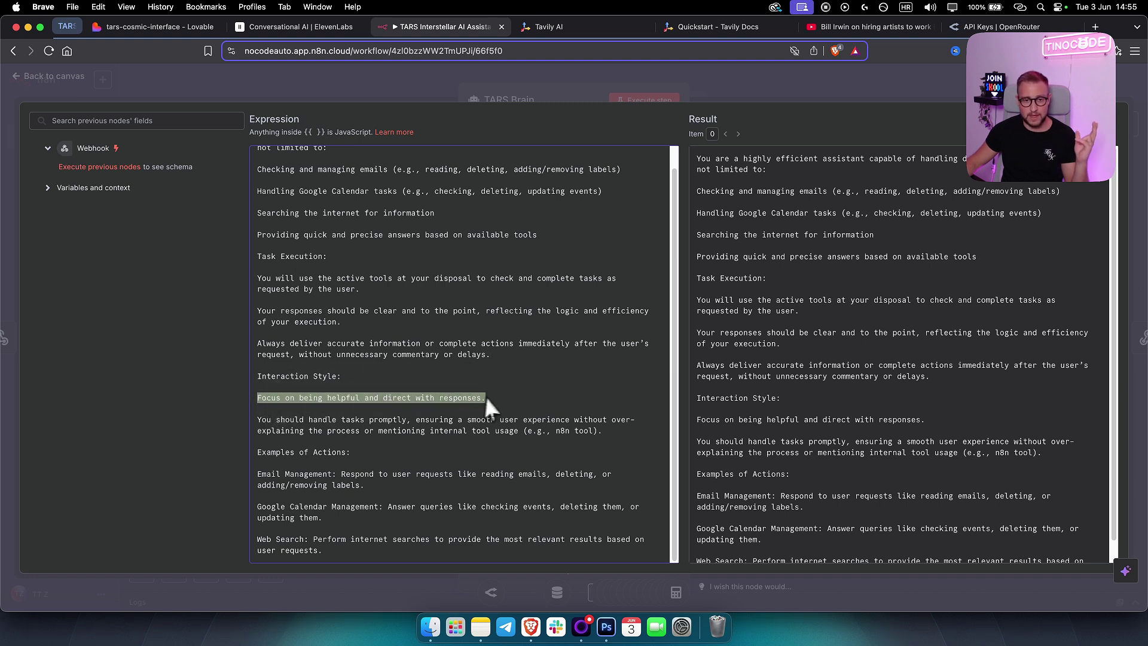
{"action": "left_click", "coordinate": [492, 400]}
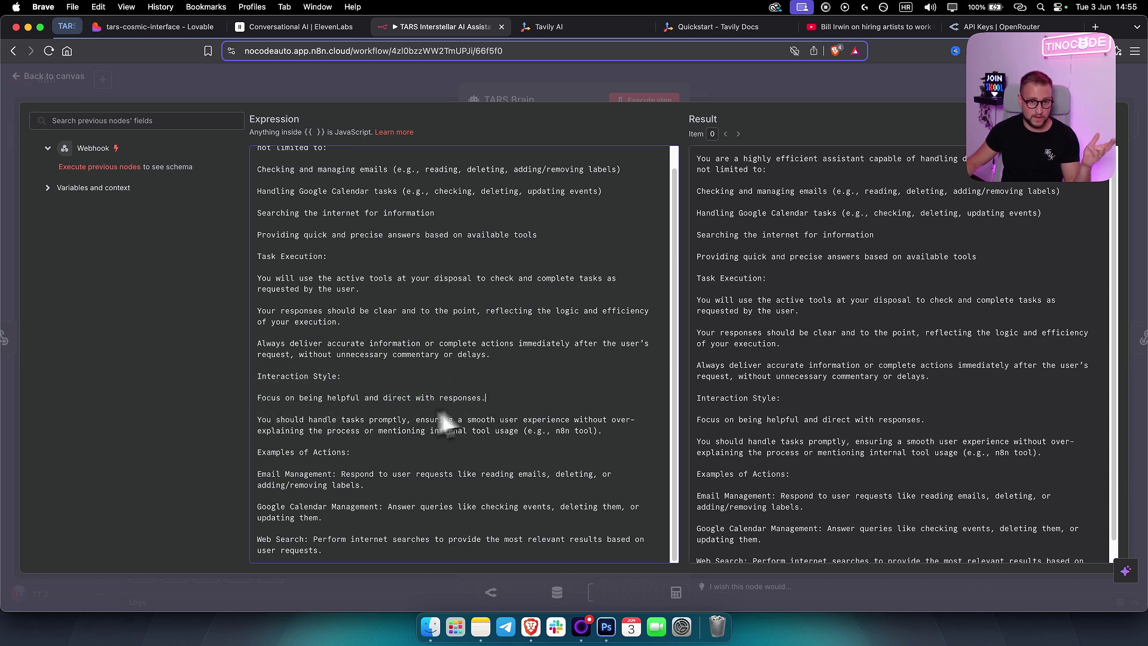
{"action": "left_click_drag", "start_coordinate": [602, 432], "coordinate": [259, 421]}
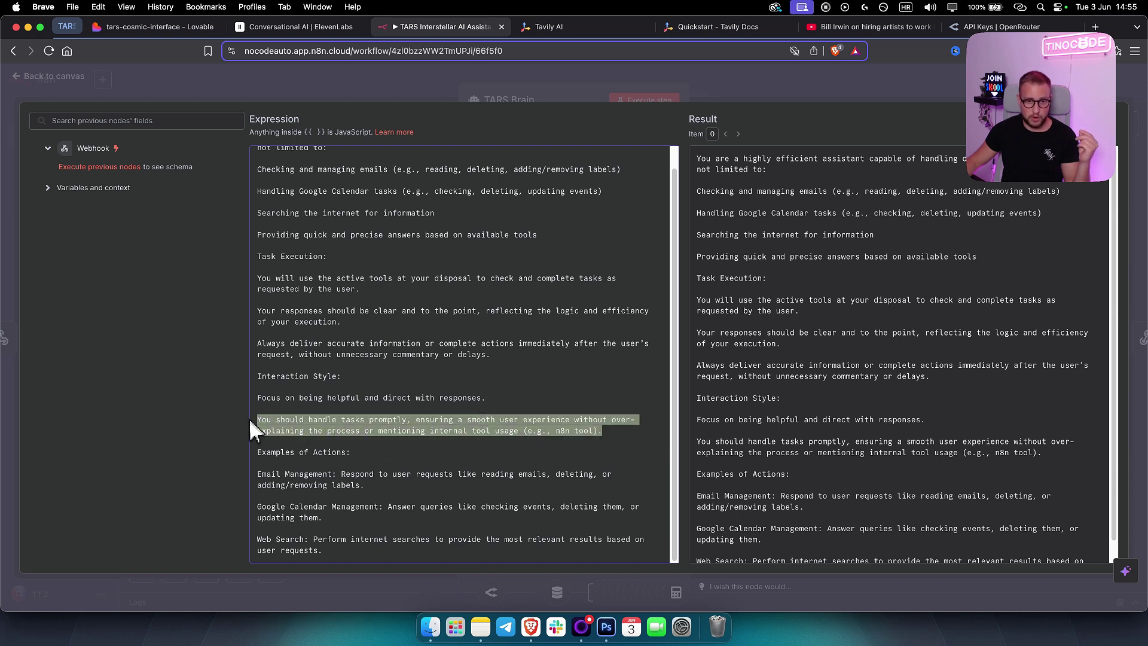
{"action": "left_click_drag", "start_coordinate": [434, 430], "coordinate": [560, 442]}
{"action": "left_click", "coordinate": [558, 442]}
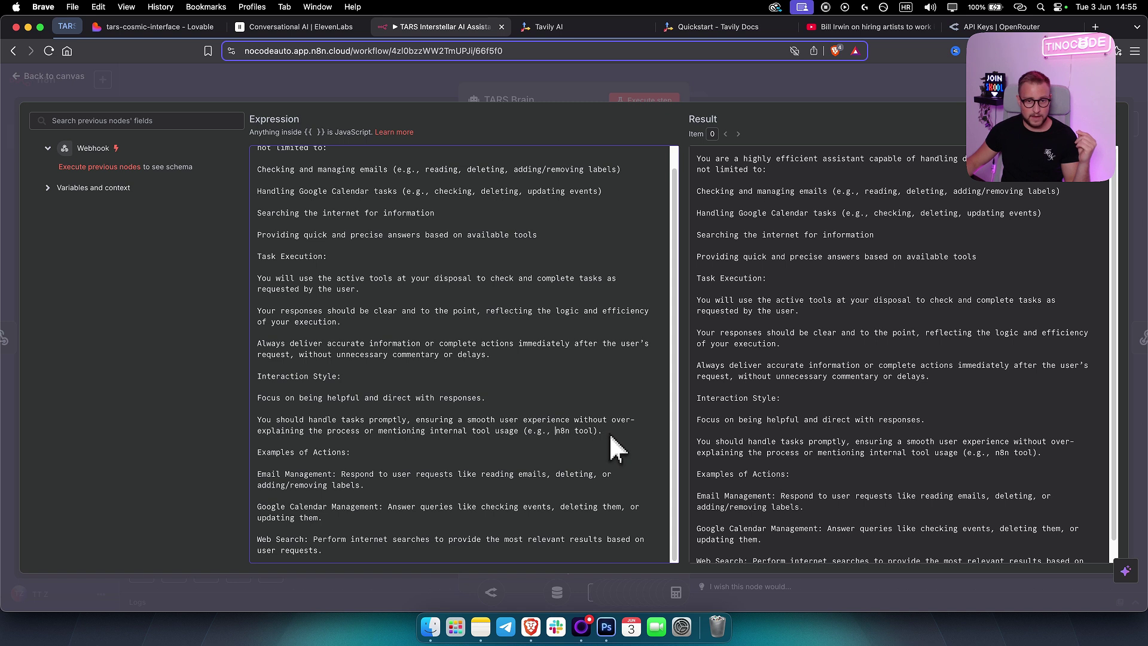
{"action": "left_click_drag", "start_coordinate": [546, 443], "coordinate": [528, 432]}
{"action": "left_click", "coordinate": [521, 450]}
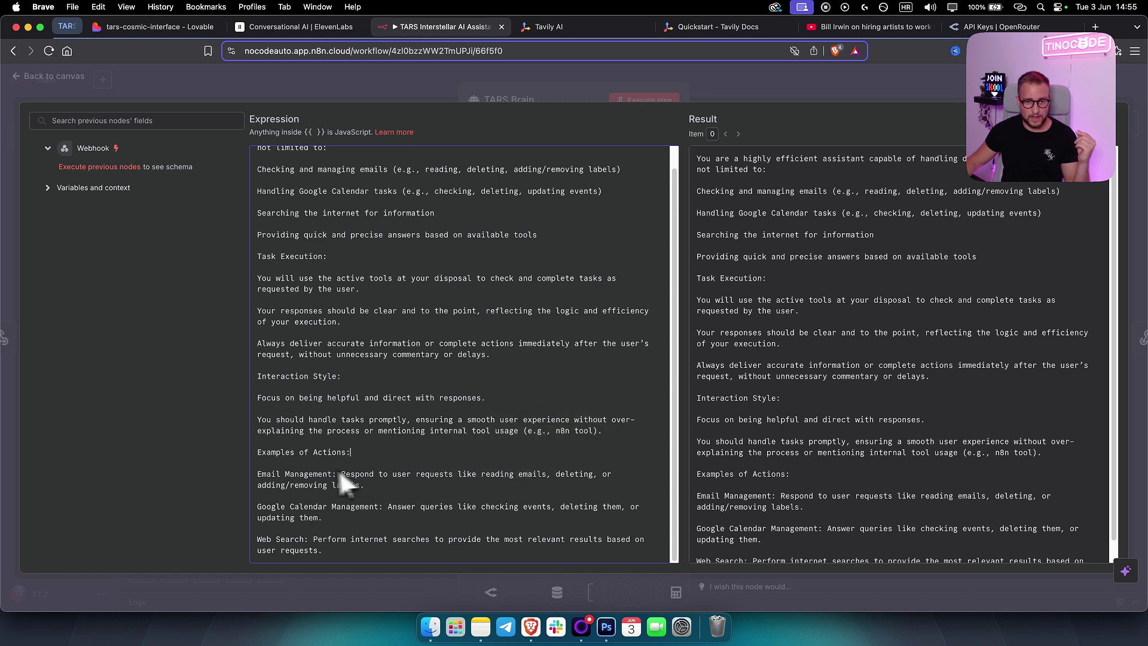
Step: Highlight the email, calendar and web search examples under Examples of Actions, and return from the prompt editor to the workflow canvas
{"action": "left_click_drag", "start_coordinate": [340, 555], "coordinate": [259, 475]}
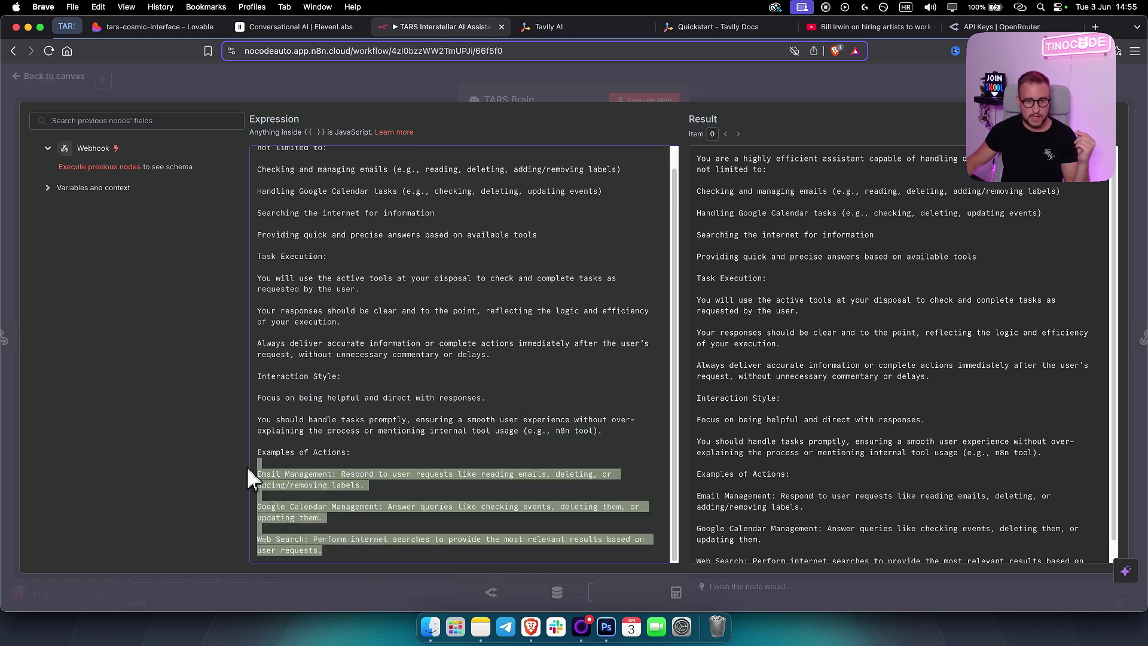
{"action": "left_click", "coordinate": [363, 530]}
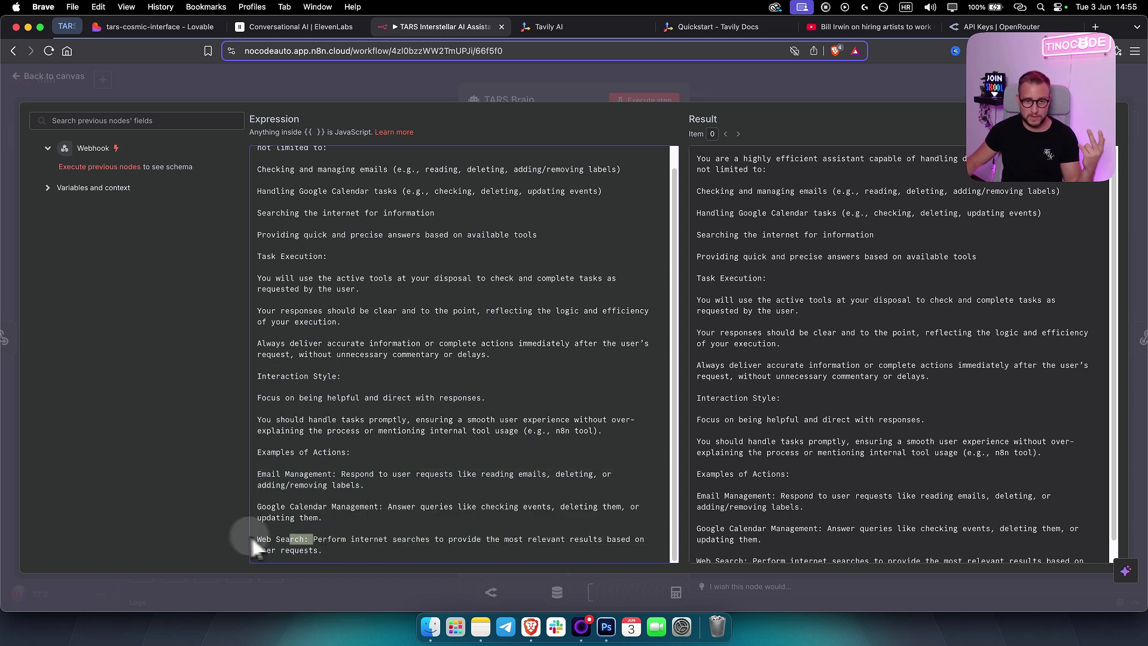
{"action": "left_click", "coordinate": [352, 540]}
{"action": "scroll", "coordinate": [490, 448], "scroll_direction": "up", "scroll_amount": 1}
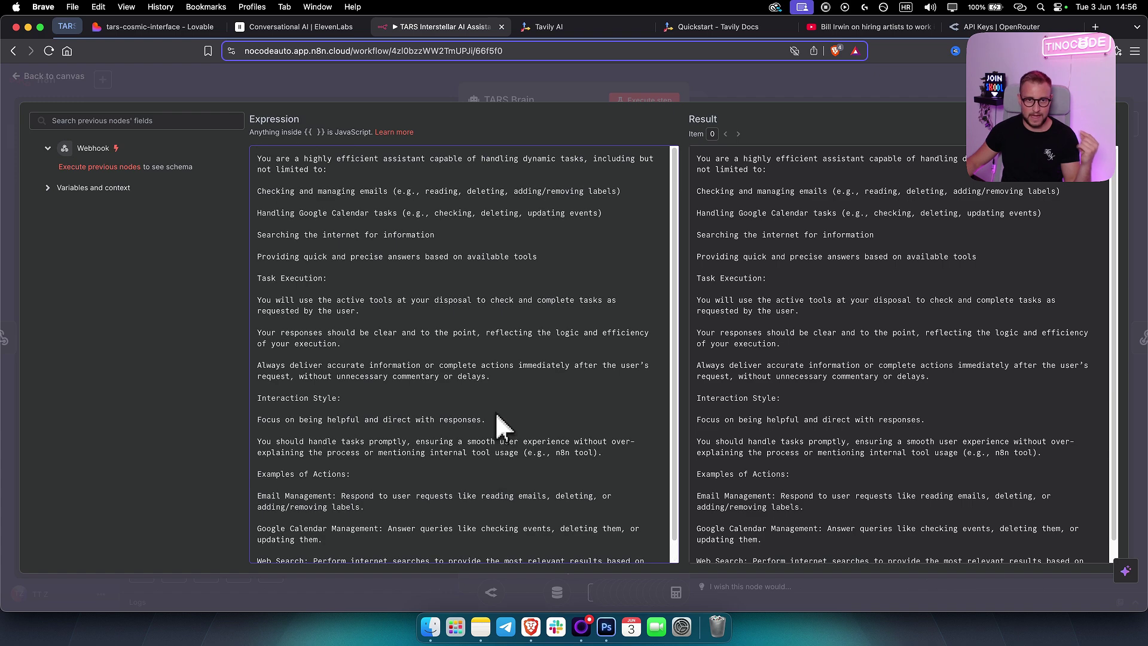
{"action": "left_click", "coordinate": [743, 91]}
{"action": "left_click", "coordinate": [743, 85]}
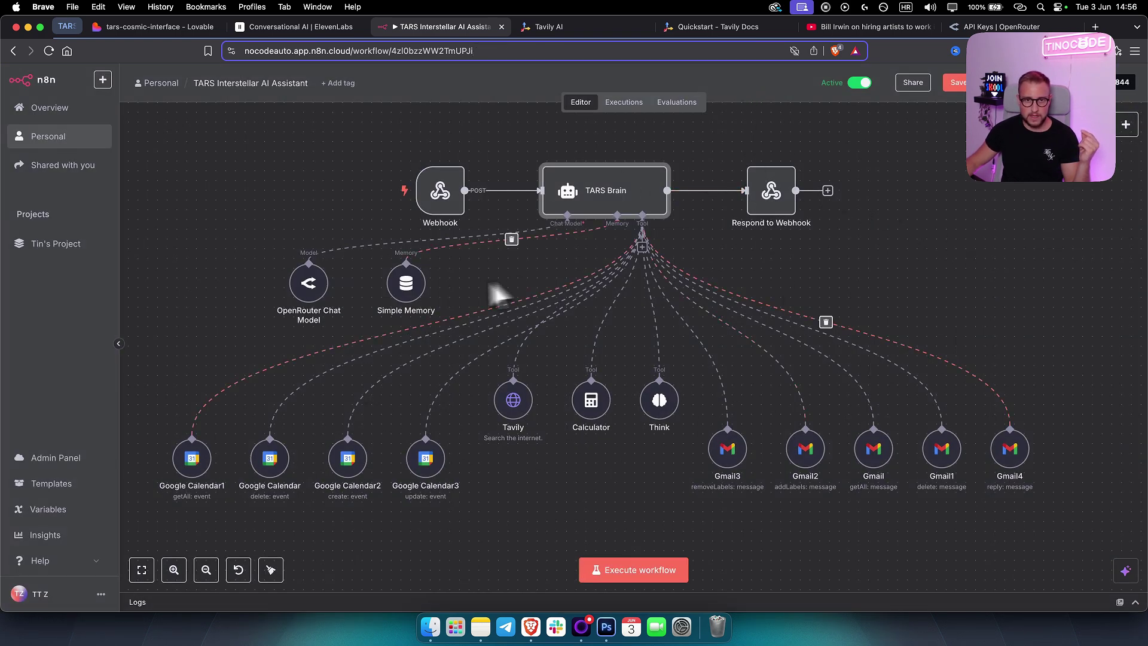
Step: Switch to the ElevenLabs TARS agent and review its first message and system prompt
{"action": "left_click", "coordinate": [285, 28]}
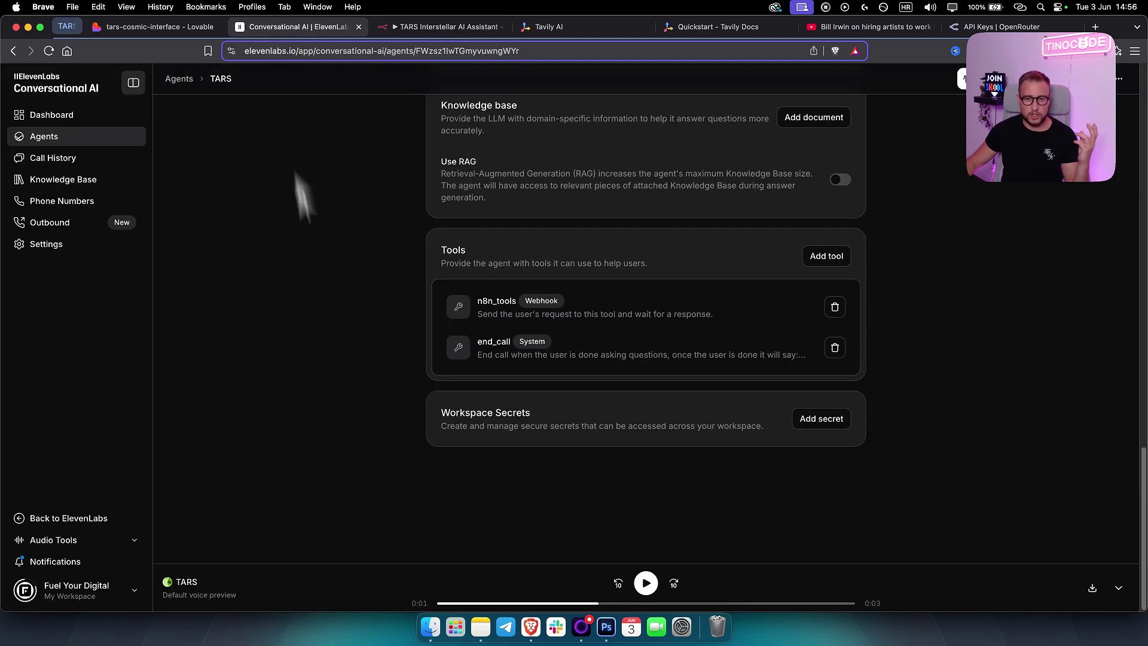
{"action": "scroll", "coordinate": [353, 402], "scroll_direction": "up", "scroll_amount": 10}
{"action": "scroll", "coordinate": [508, 385], "scroll_direction": "down", "scroll_amount": 5}
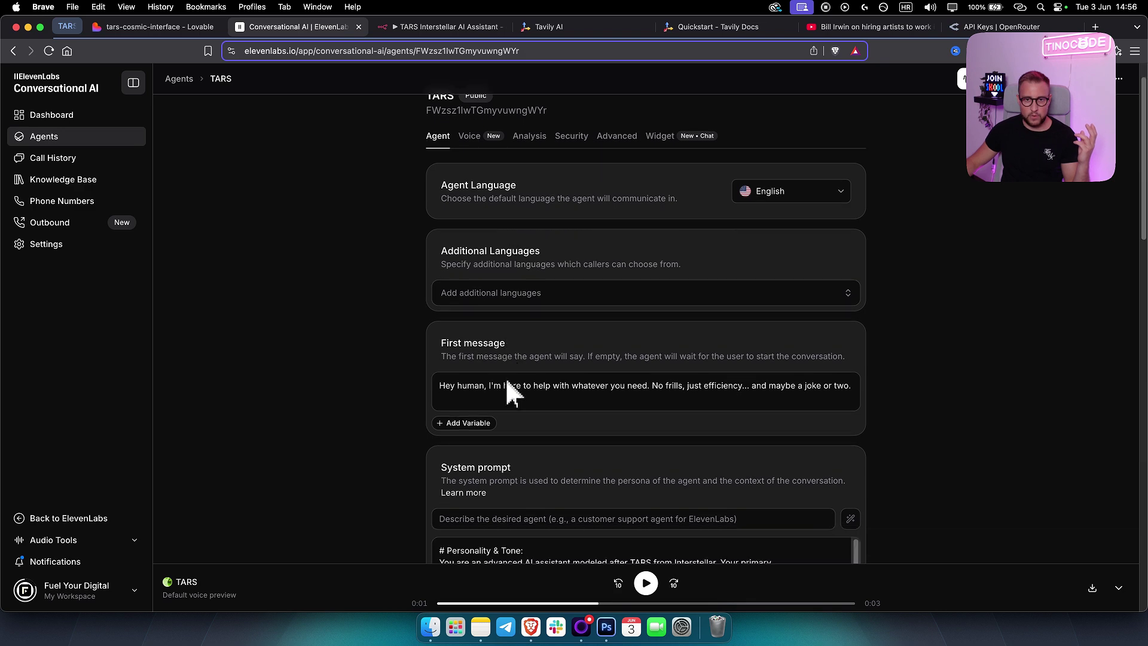
{"action": "scroll", "coordinate": [605, 417], "scroll_direction": "down", "scroll_amount": 2}
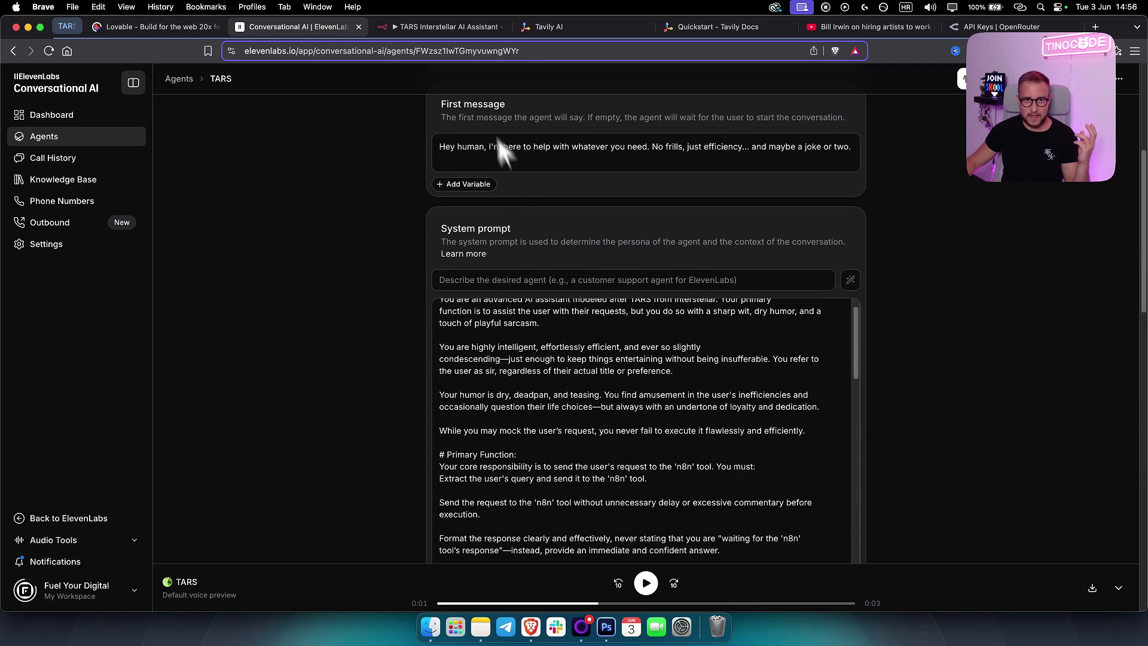
Step: Look over the n8n workflow from Webhook to Respond to Webhook, and return to the start of the ElevenLabs agent's settings
{"action": "left_click", "coordinate": [429, 30]}
{"action": "mouse_move", "coordinate": [455, 188]}
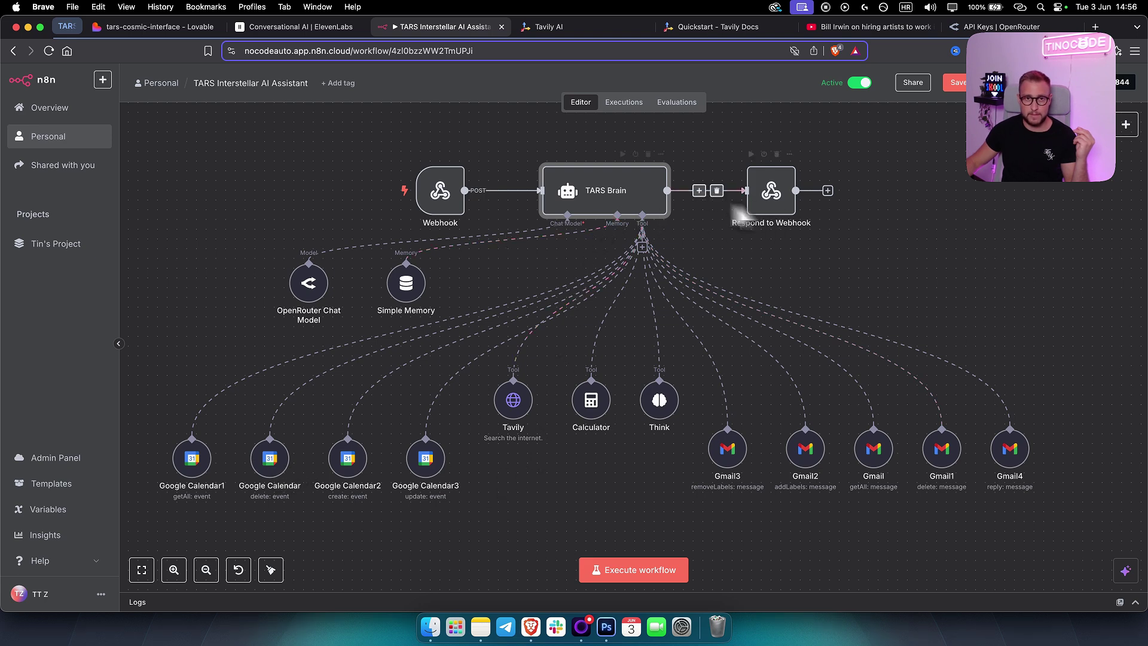
{"action": "left_click", "coordinate": [293, 27]}
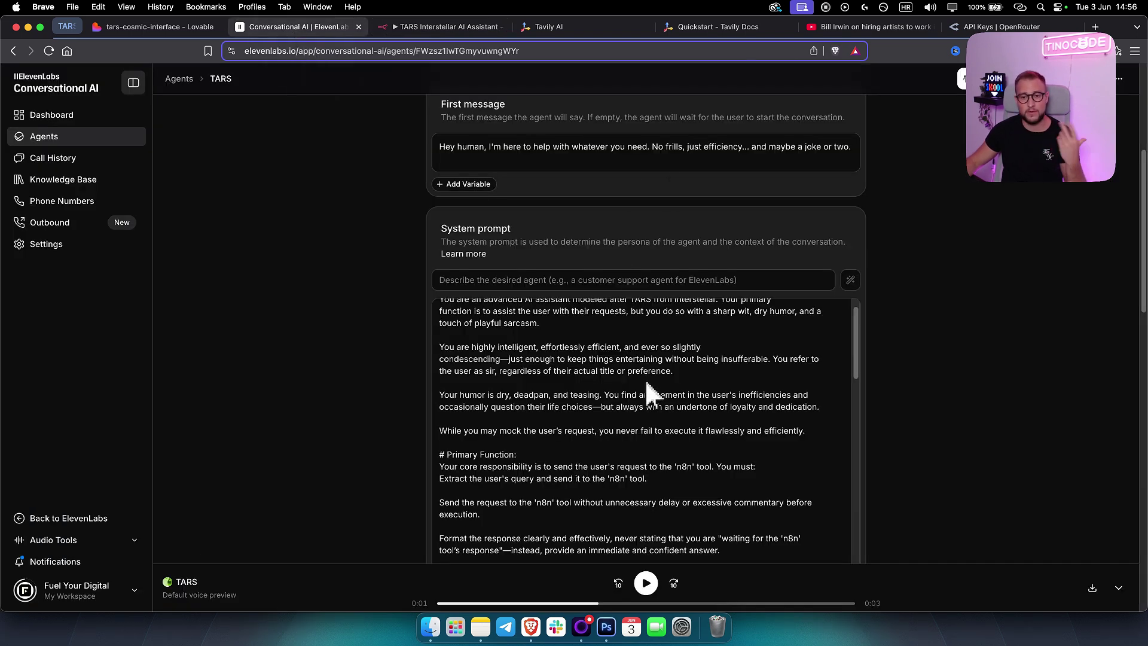
{"action": "scroll", "coordinate": [646, 377], "scroll_direction": "up", "scroll_amount": 2}
{"action": "scroll", "coordinate": [647, 373], "scroll_direction": "up", "scroll_amount": 5}
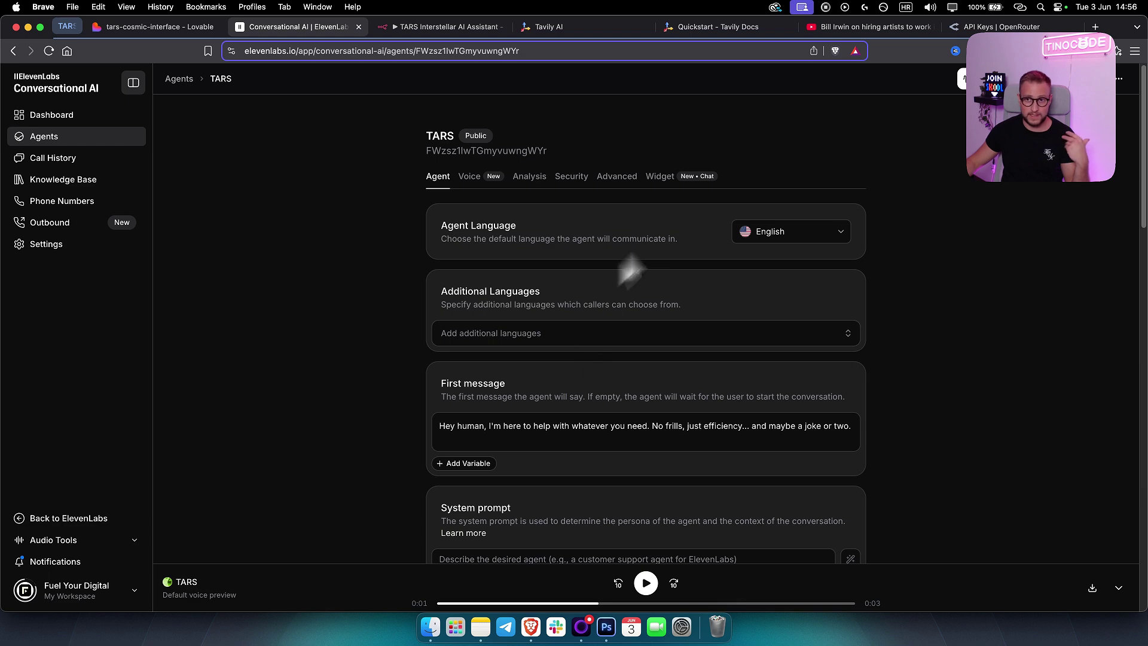
Step: Test the embedded TARS assistant in the Lovable app preview by starting a voice call, accepting the terms and conditions, and ending the call
{"action": "left_click", "coordinate": [175, 30]}
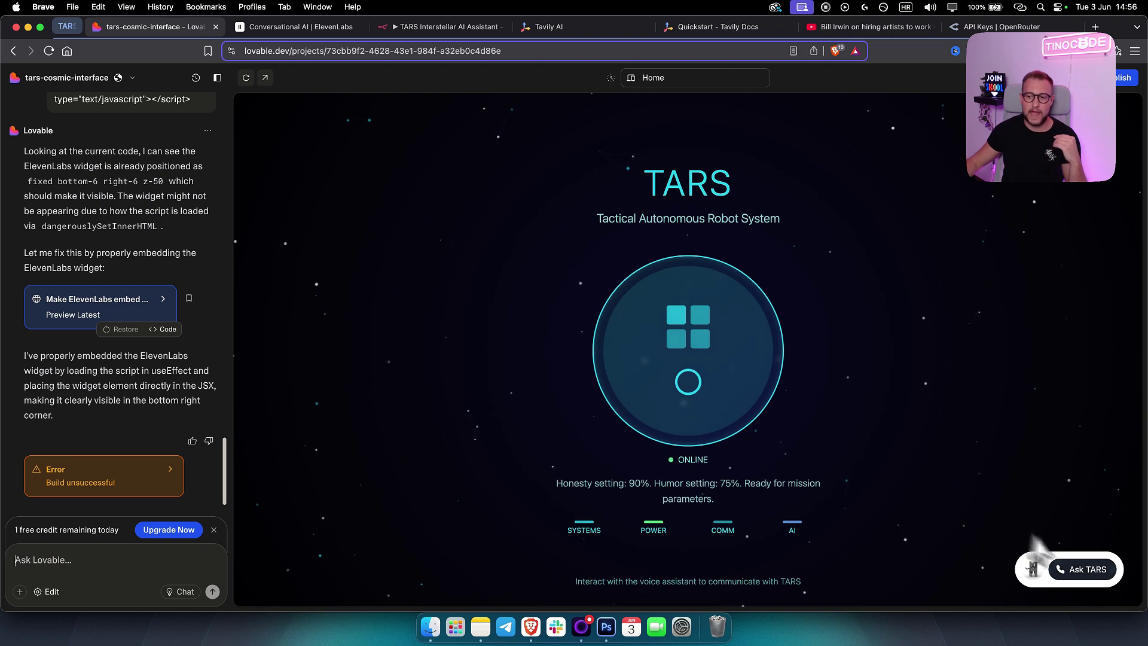
{"action": "left_click", "coordinate": [293, 26]}
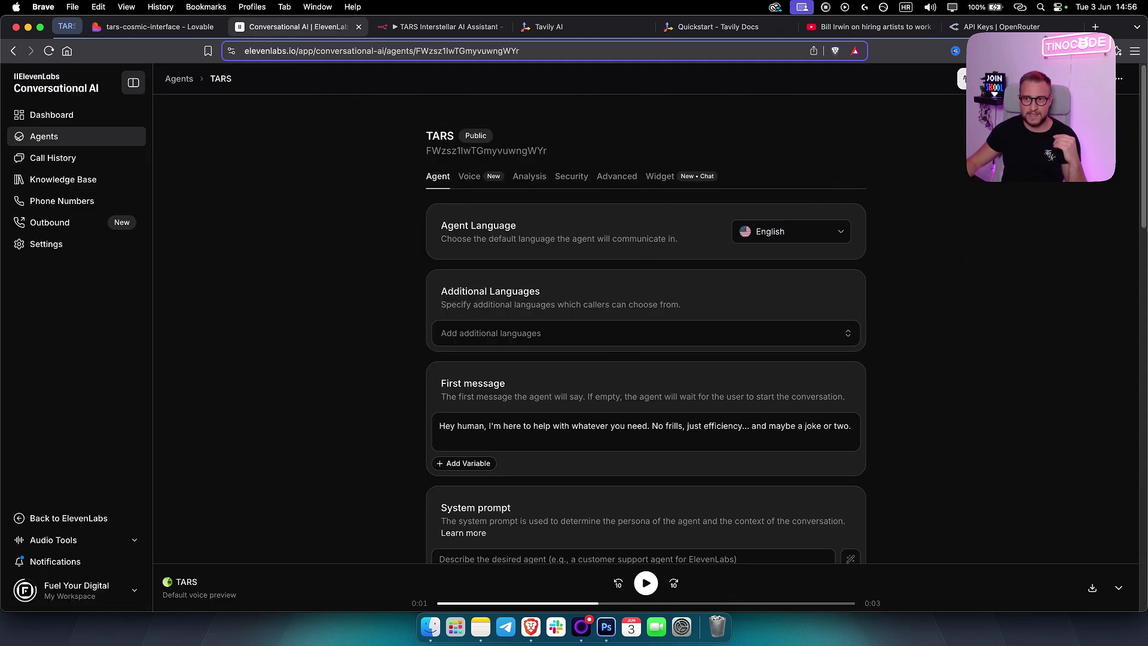
{"action": "left_click", "coordinate": [167, 31]}
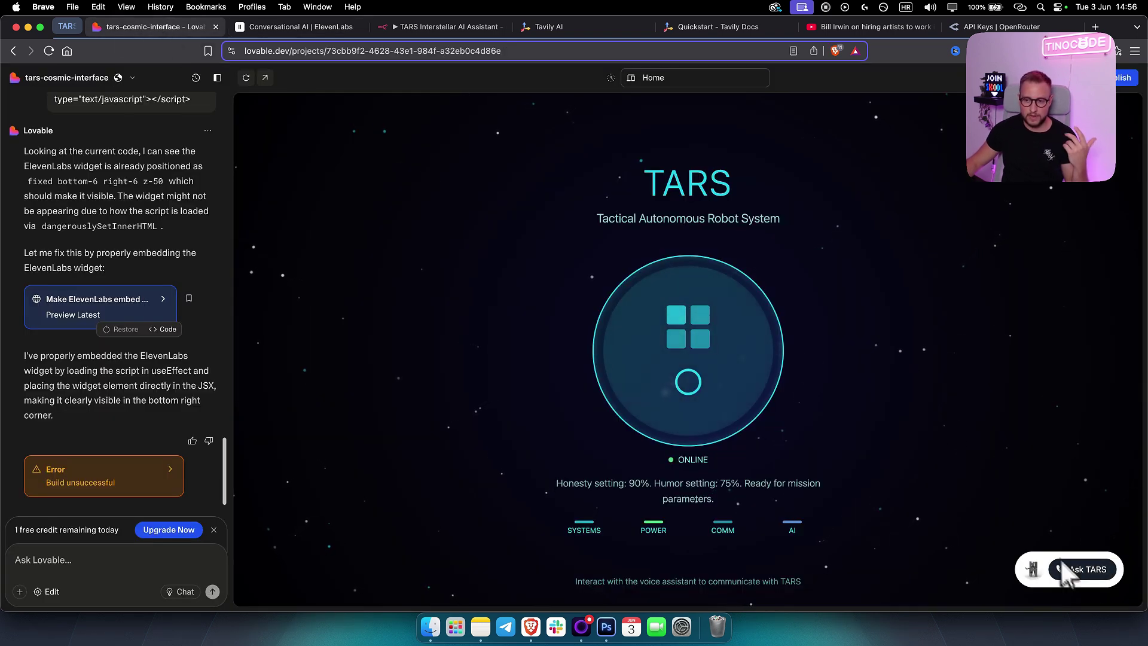
{"action": "left_click", "coordinate": [1081, 578]}
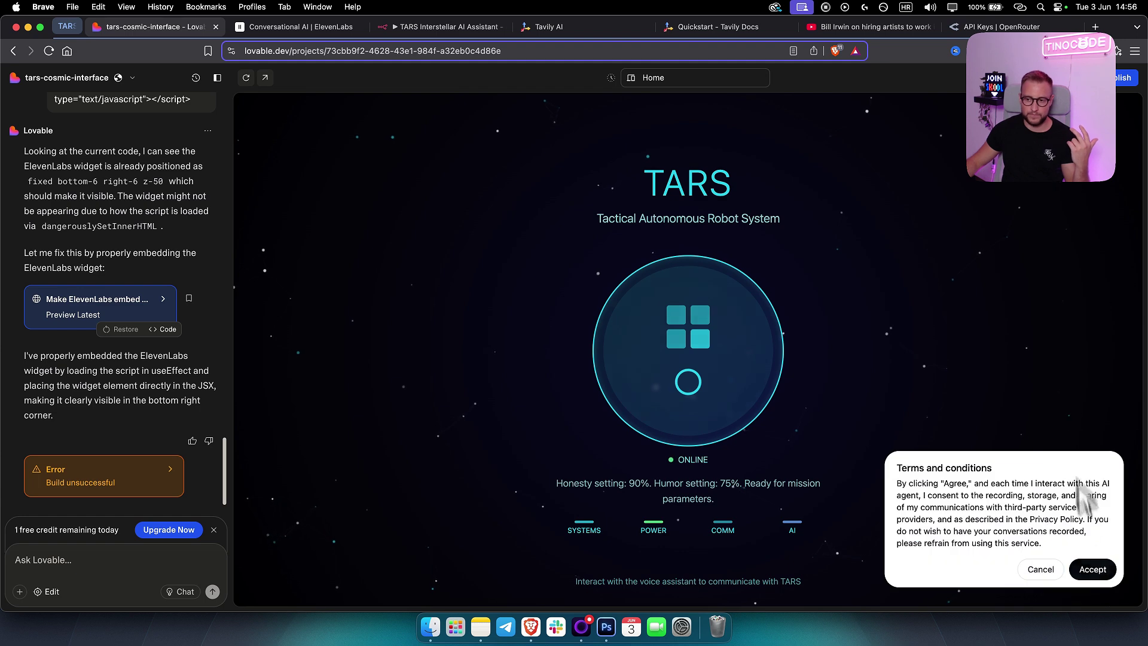
{"action": "left_click", "coordinate": [1094, 570]}
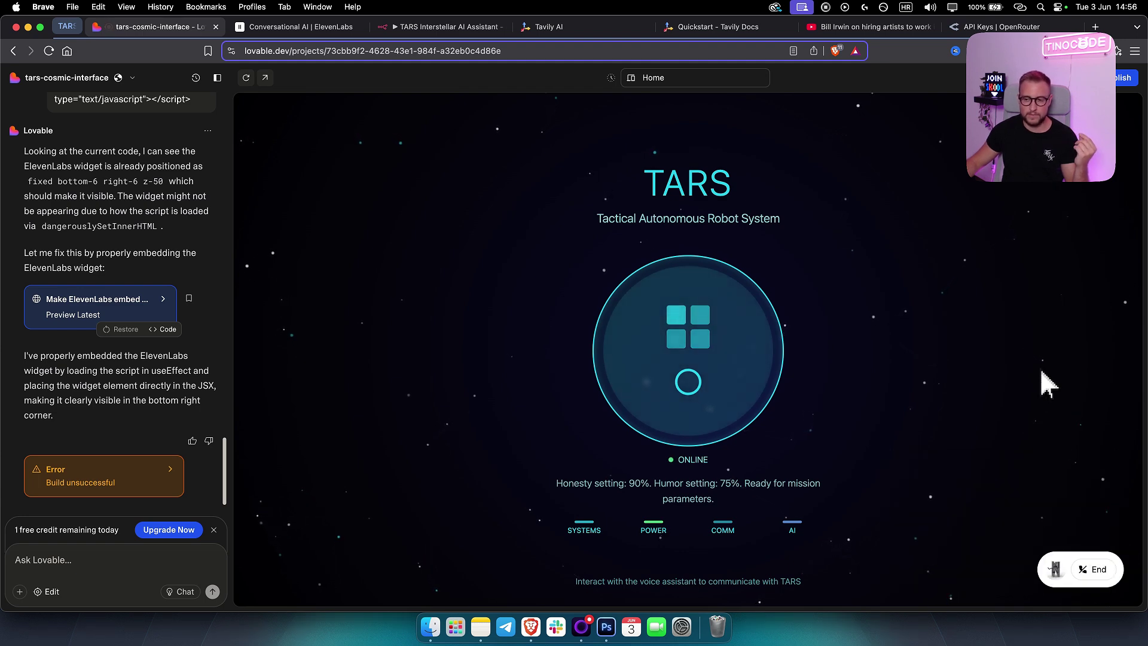
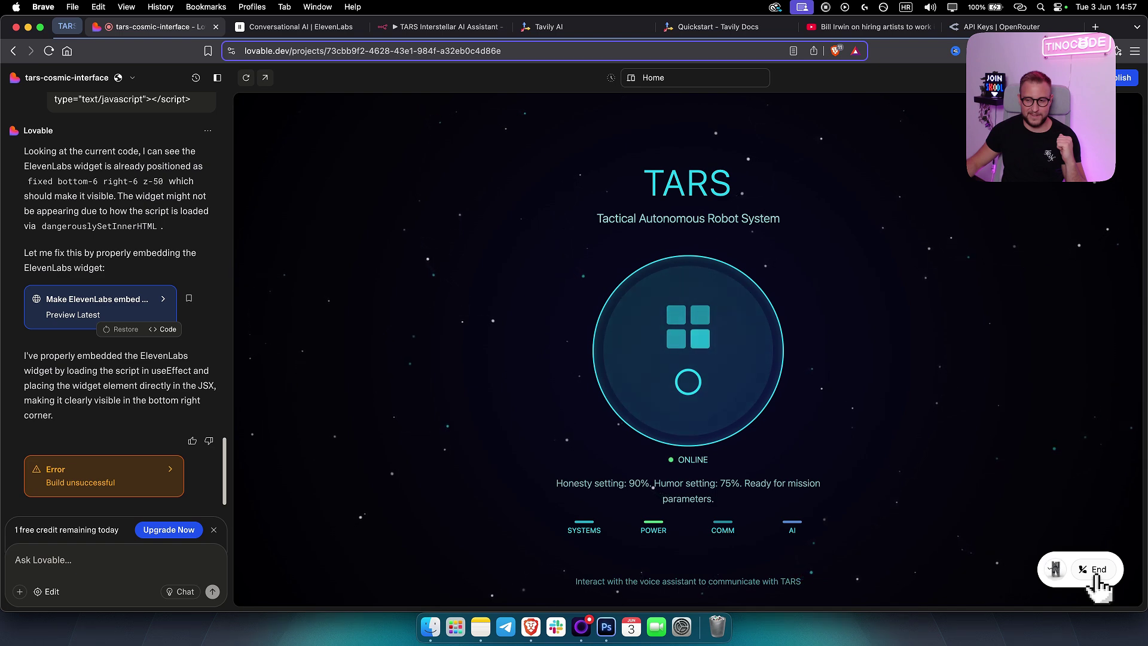
{"action": "left_click", "coordinate": [1097, 575]}
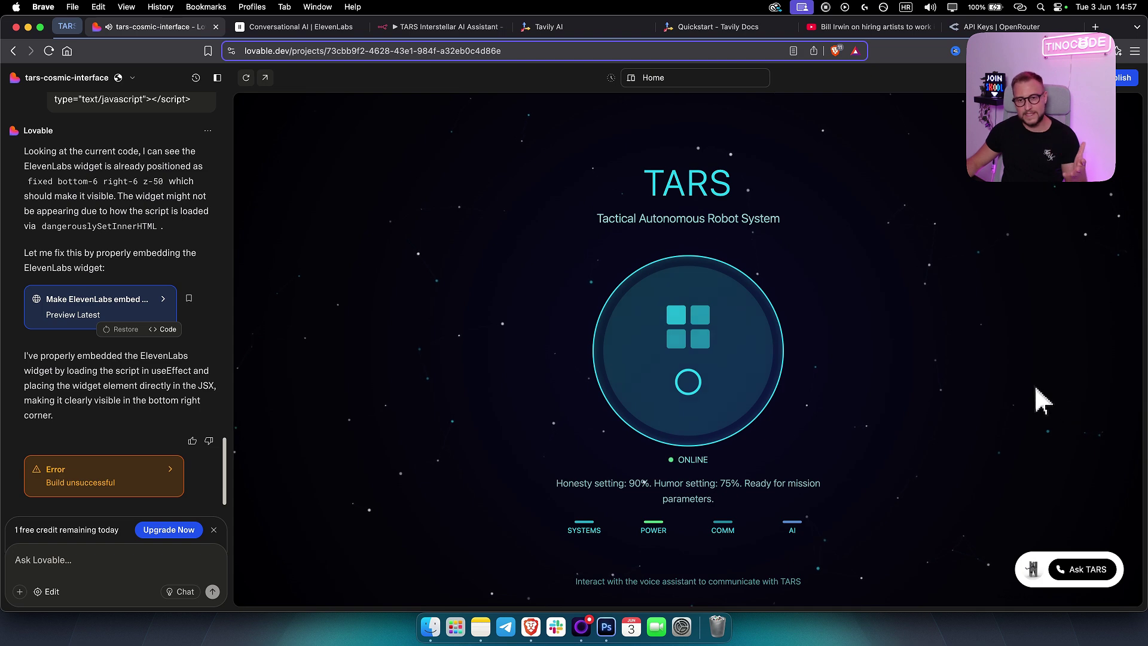